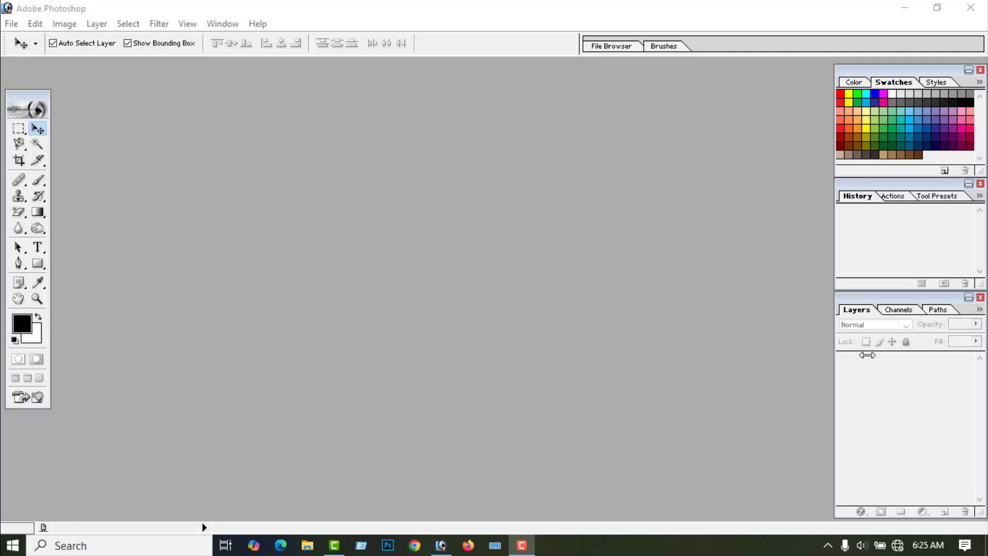
{"action": "left_click", "coordinate": [221, 26]}
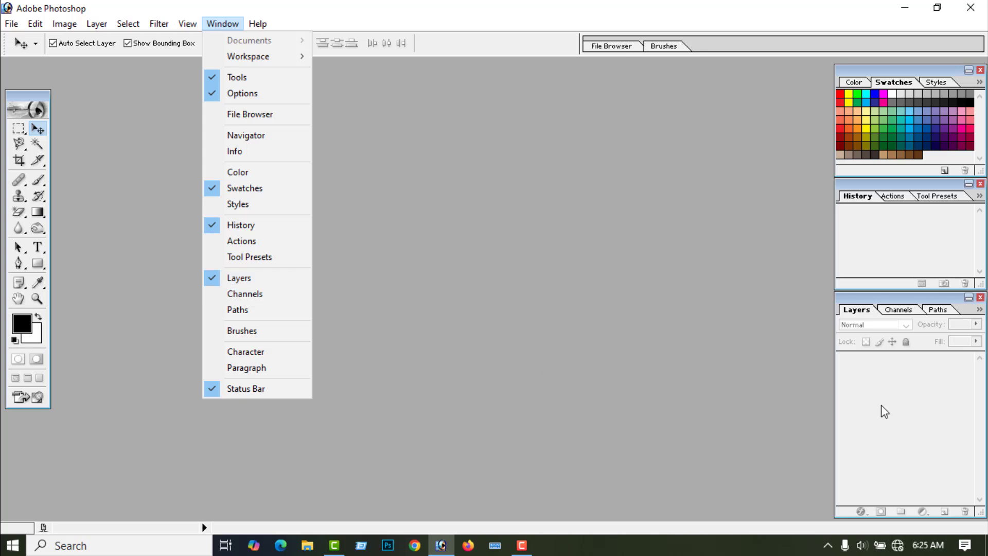
{"action": "left_click", "coordinate": [502, 276]}
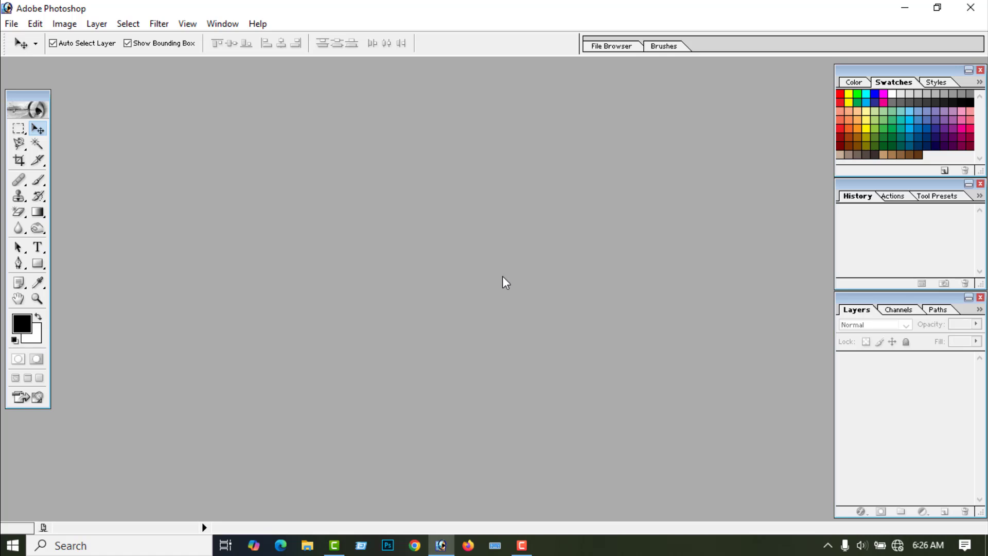
Create a new 1920 x 1080 pixel RGB document with white contents at 72 pixels/inch and maximize its window.
{"action": "left_click", "coordinate": [11, 24]}
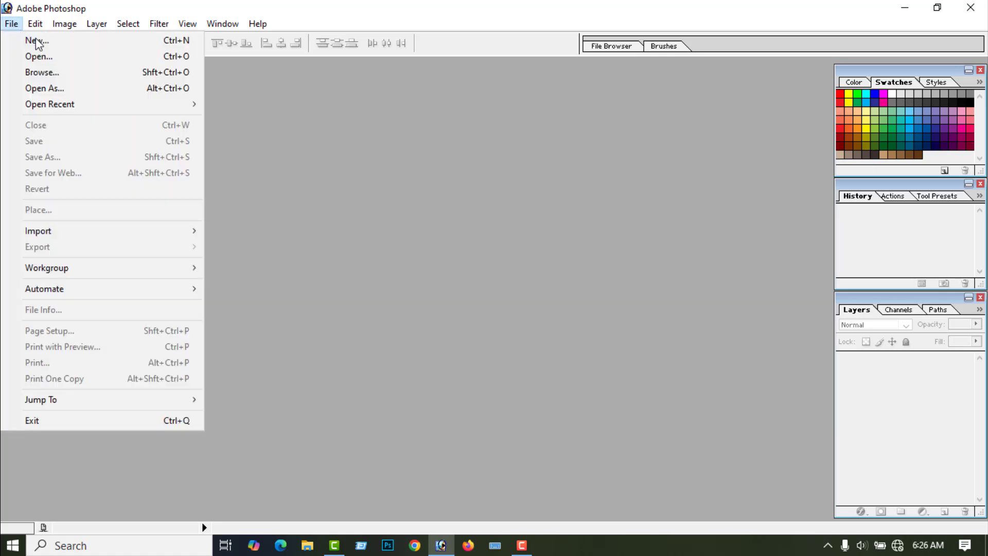
{"action": "left_click", "coordinate": [33, 38]}
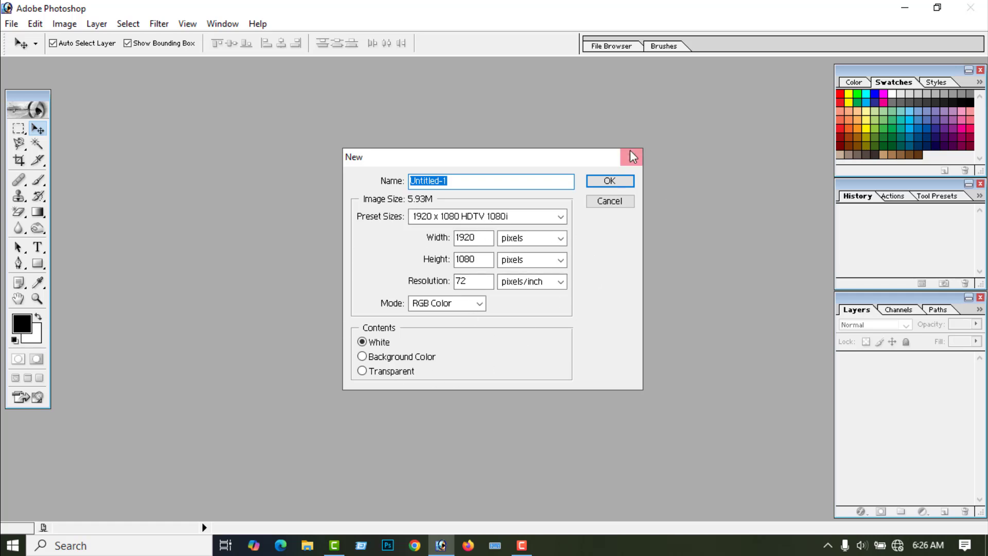
{"action": "left_click", "coordinate": [611, 181]}
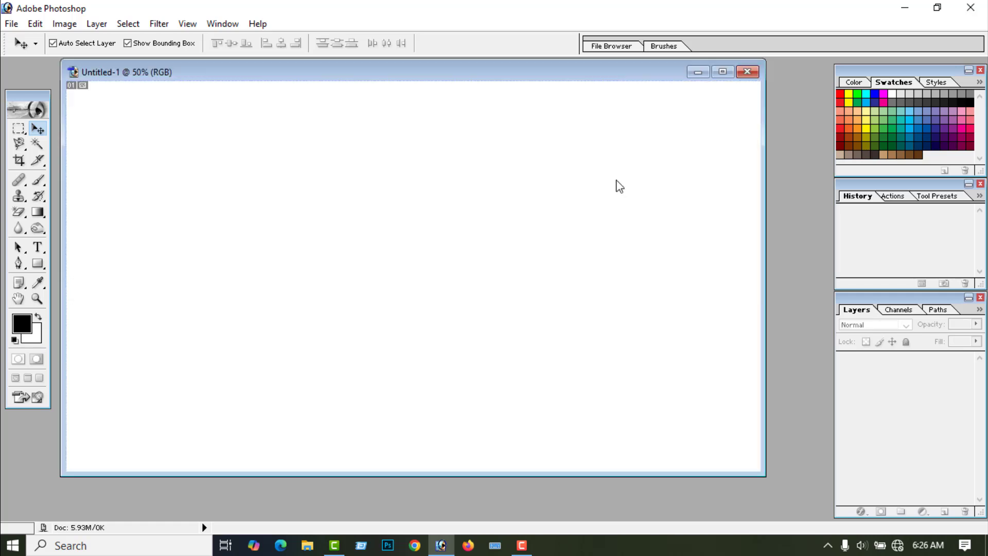
{"action": "left_click", "coordinate": [722, 75]}
{"action": "scroll", "coordinate": [704, 144], "scroll_direction": "down", "scroll_amount": 3}
{"action": "scroll", "coordinate": [709, 149], "scroll_direction": "up", "scroll_amount": 1}
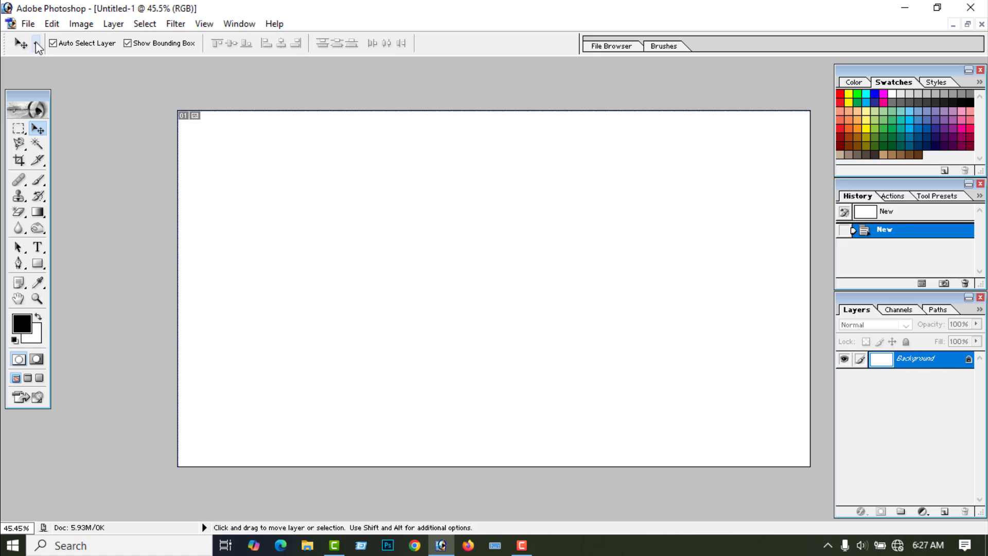
Open the sea image from the layer folder and bring it into the blank document as a new layer.
{"action": "left_click", "coordinate": [29, 25]}
{"action": "left_click", "coordinate": [58, 57]}
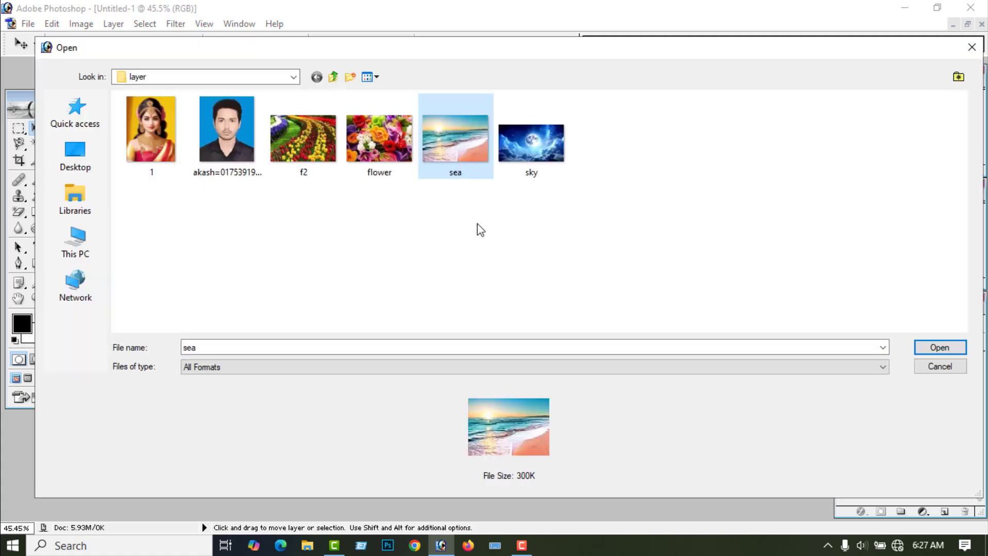
{"action": "left_click", "coordinate": [941, 348]}
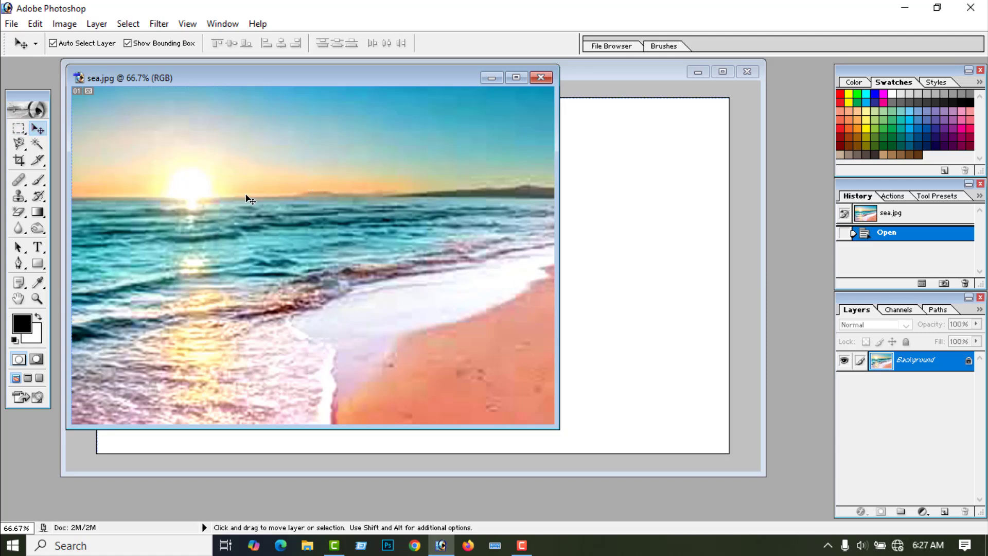
{"action": "mouse_move", "coordinate": [247, 198]}
{"action": "left_mouse_down"}
{"action": "mouse_move", "coordinate": [610, 246]}
{"action": "mouse_move", "coordinate": [248, 207]}
{"action": "left_mouse_up"}
{"action": "double_click", "coordinate": [481, 73]}
Scale the sea layer down to a small picture in the canvas's upper-left corner with Free Transform.
{"action": "key", "text": "ctrl+t"}
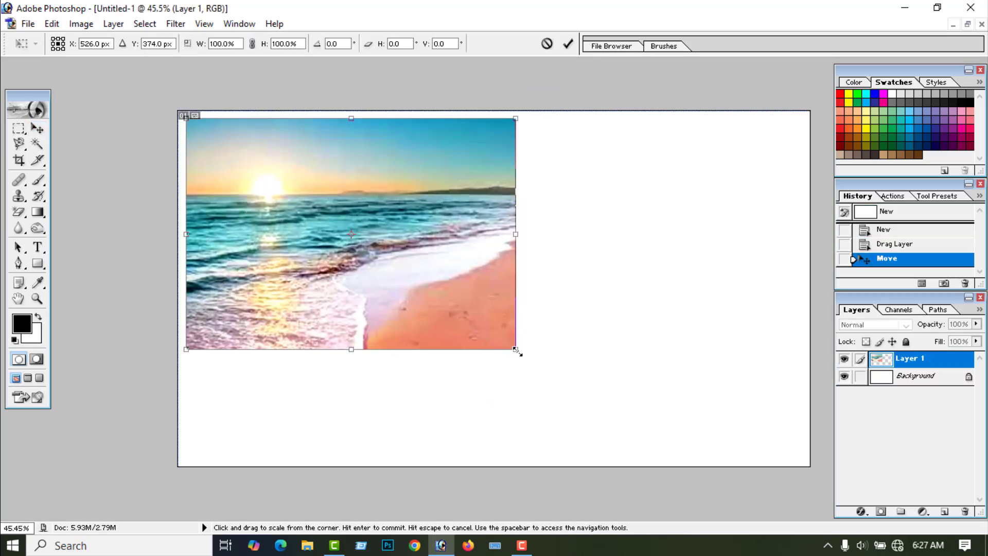
{"action": "left_click_drag", "start_coordinate": [515, 349], "coordinate": [328, 212]}
{"action": "left_click", "coordinate": [568, 46]}
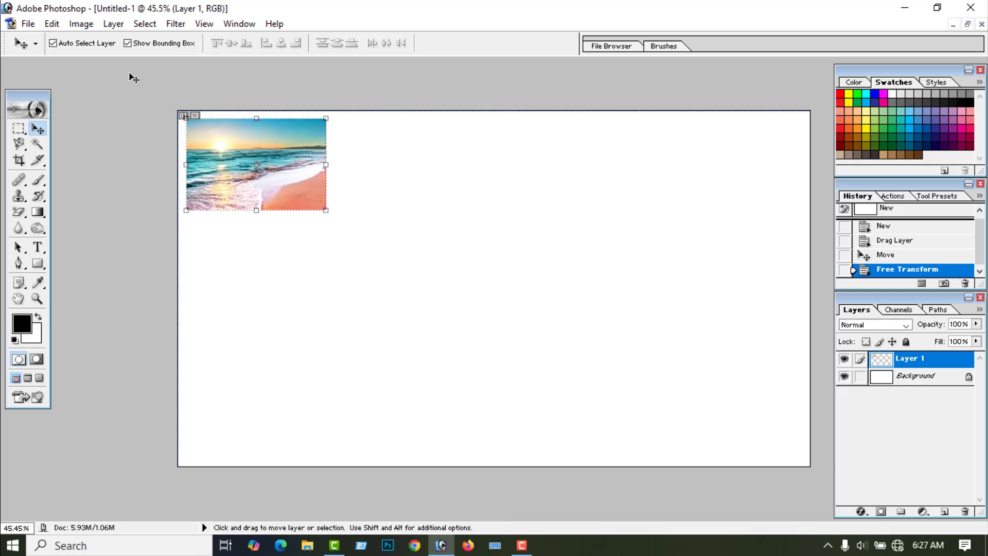
Open the portrait photo with the blue background and bring it into the blank document as a new layer.
{"action": "left_click", "coordinate": [28, 24]}
{"action": "left_click", "coordinate": [64, 60]}
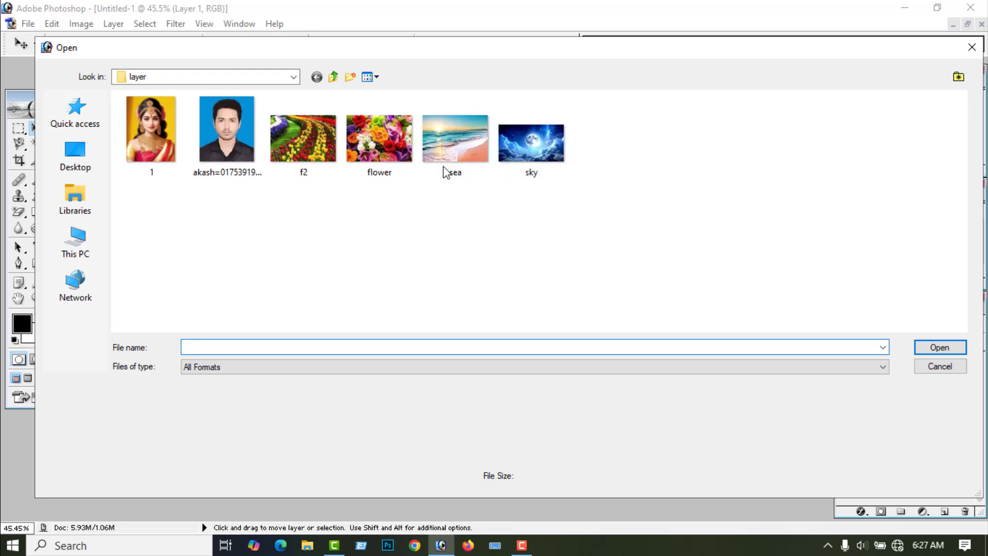
{"action": "left_click", "coordinate": [230, 132]}
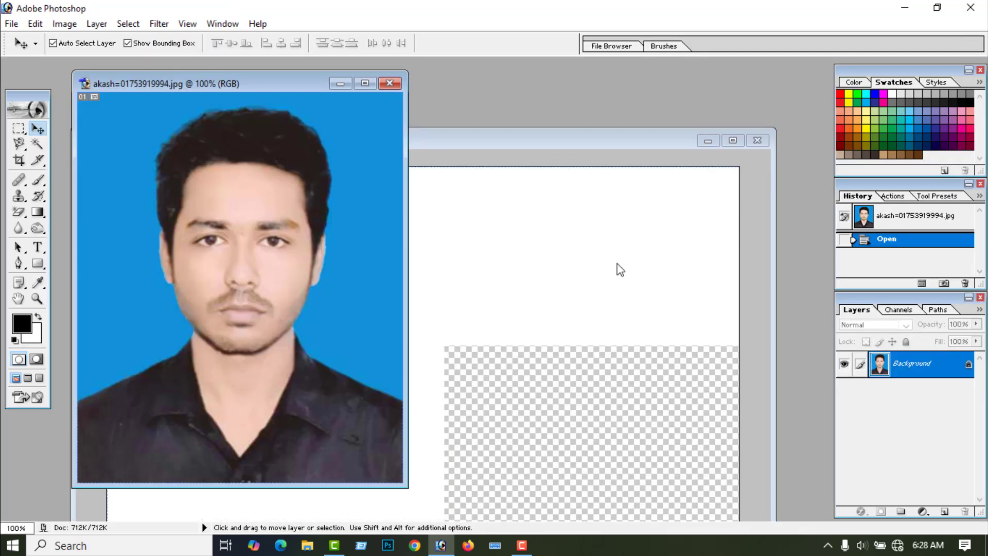
{"action": "left_click_drag", "start_coordinate": [347, 250], "coordinate": [497, 270]}
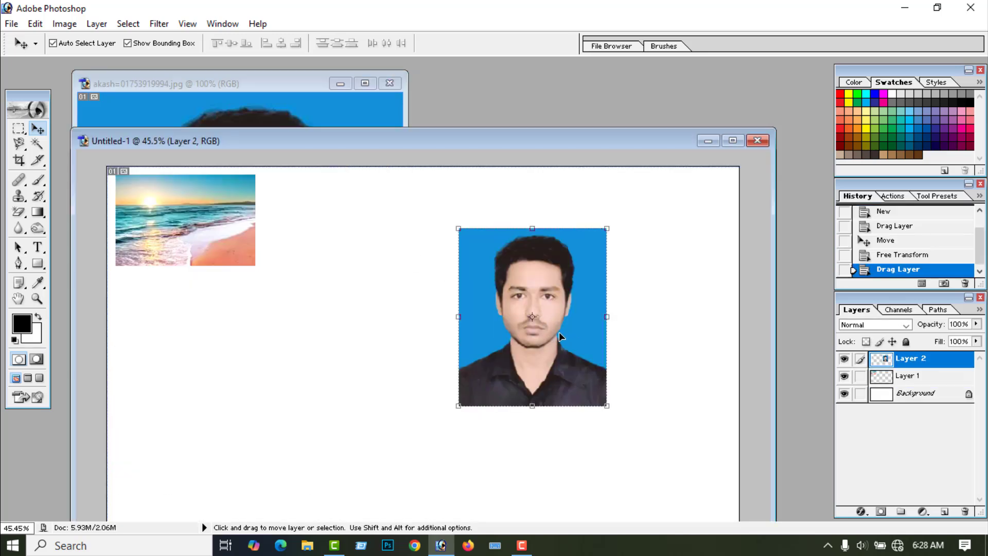
Move the portrait right beside the sea picture and scale it to about 62% width and 58% height.
{"action": "left_click_drag", "start_coordinate": [559, 331], "coordinate": [369, 279]}
{"action": "key", "text": "ctrl+t"}
{"action": "left_click_drag", "start_coordinate": [410, 346], "coordinate": [355, 271]}
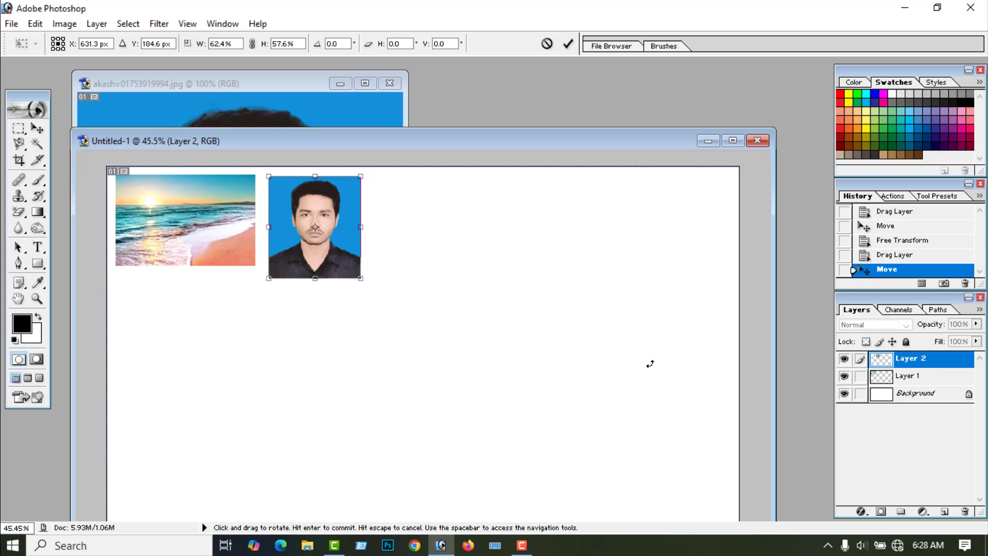
{"action": "left_click", "coordinate": [568, 44]}
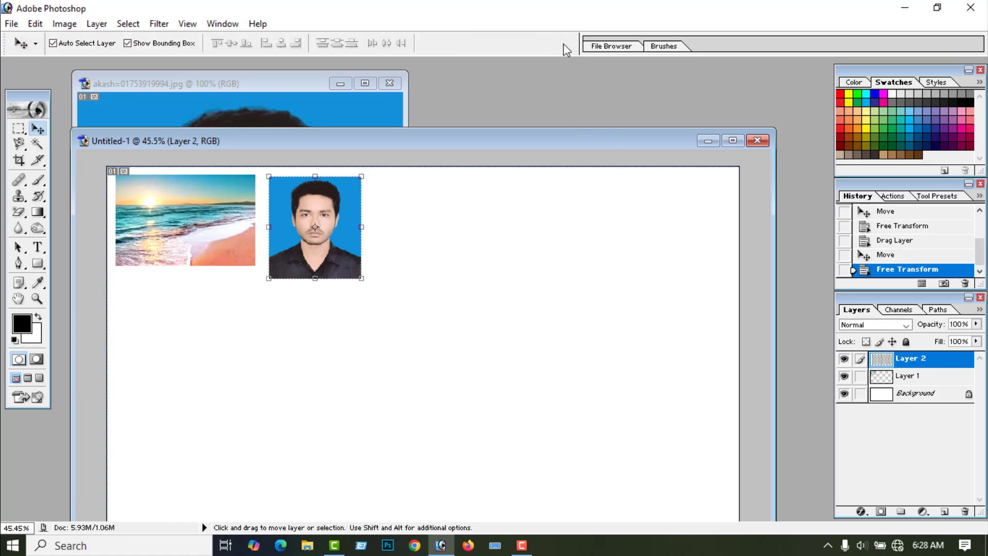
Set the foreground color to red F30B0B and draw a roughly square rectangle shape to the right of the portrait.
{"action": "left_click", "coordinate": [22, 323]}
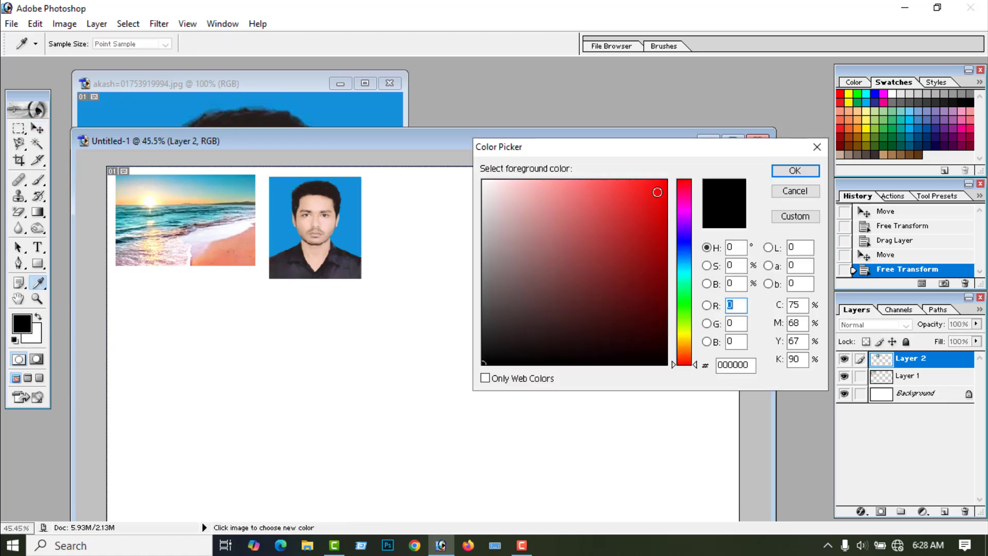
{"action": "left_click", "coordinate": [659, 189]}
{"action": "left_click", "coordinate": [795, 170]}
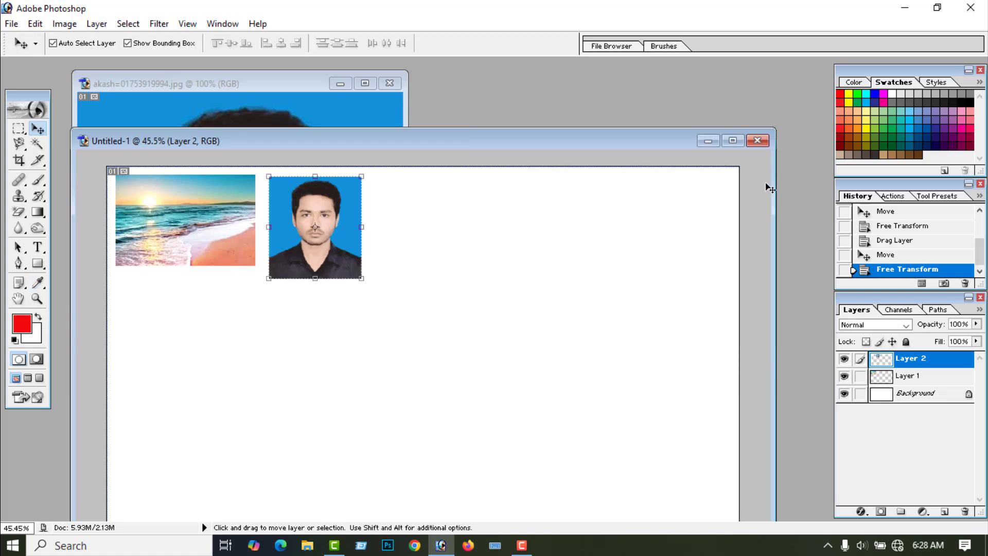
{"action": "left_click", "coordinate": [39, 262]}
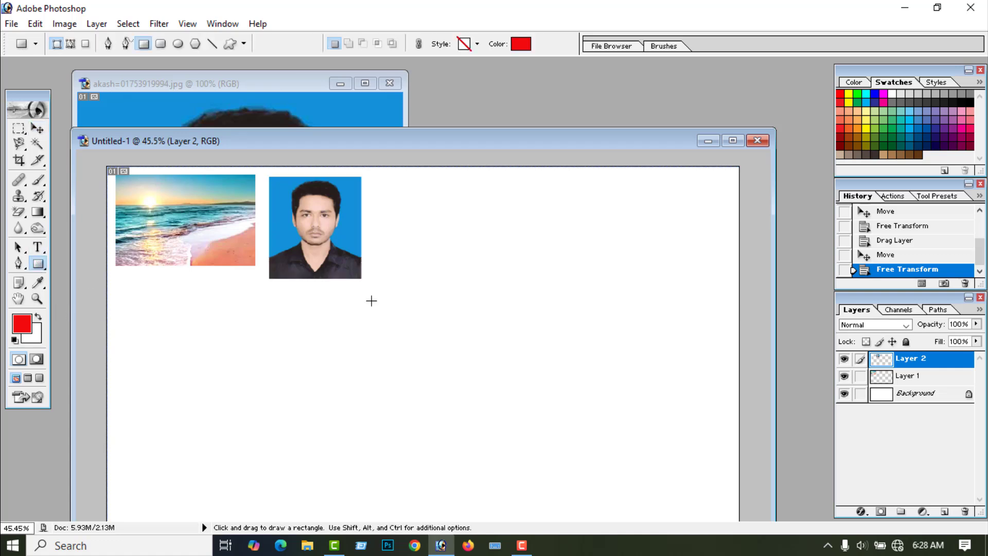
{"action": "left_click_drag", "start_coordinate": [385, 191], "coordinate": [480, 281]}
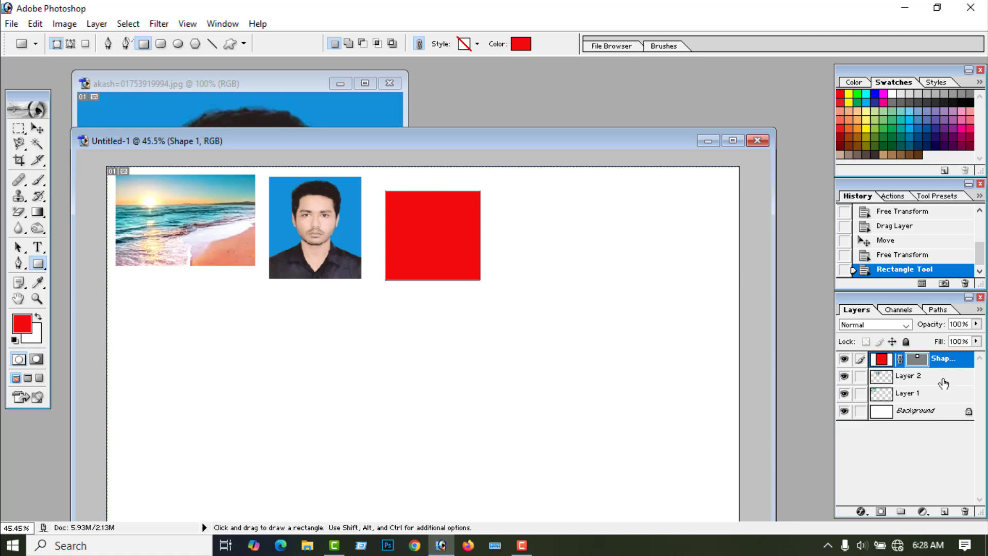
{"action": "double_click", "coordinate": [947, 360]}
Start a text layer to the right of the red rectangle and set its text color to black.
{"action": "left_click", "coordinate": [39, 247]}
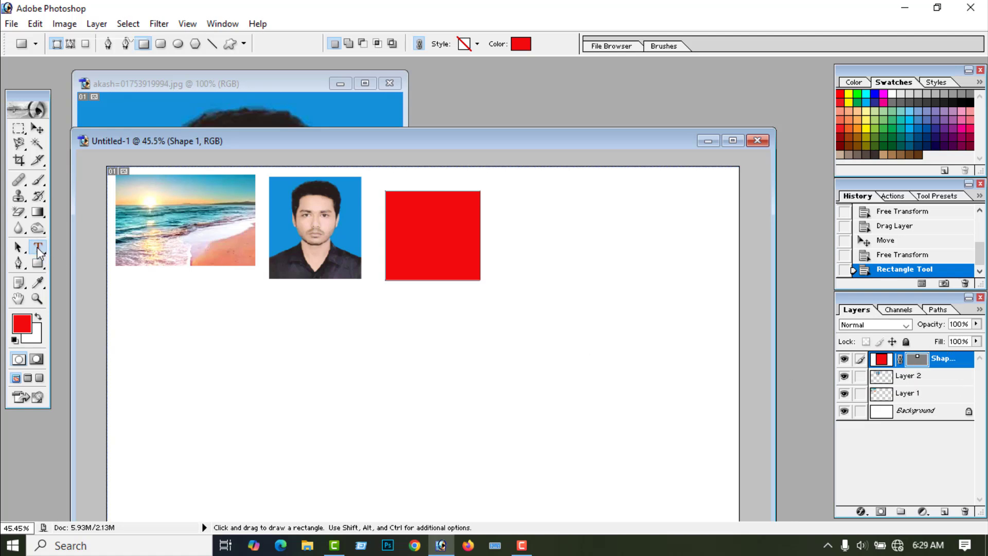
{"action": "left_click", "coordinate": [528, 231]}
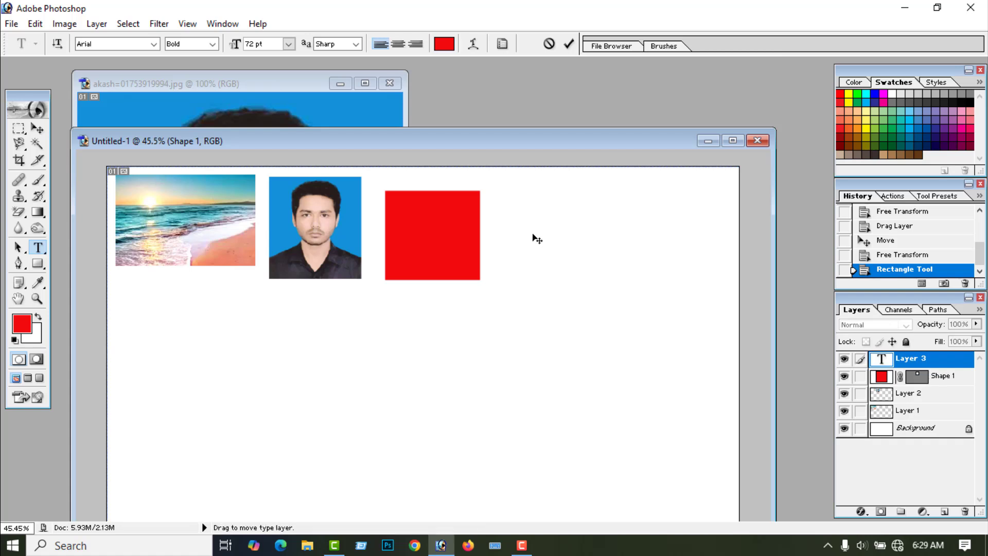
{"action": "left_click", "coordinate": [444, 44]}
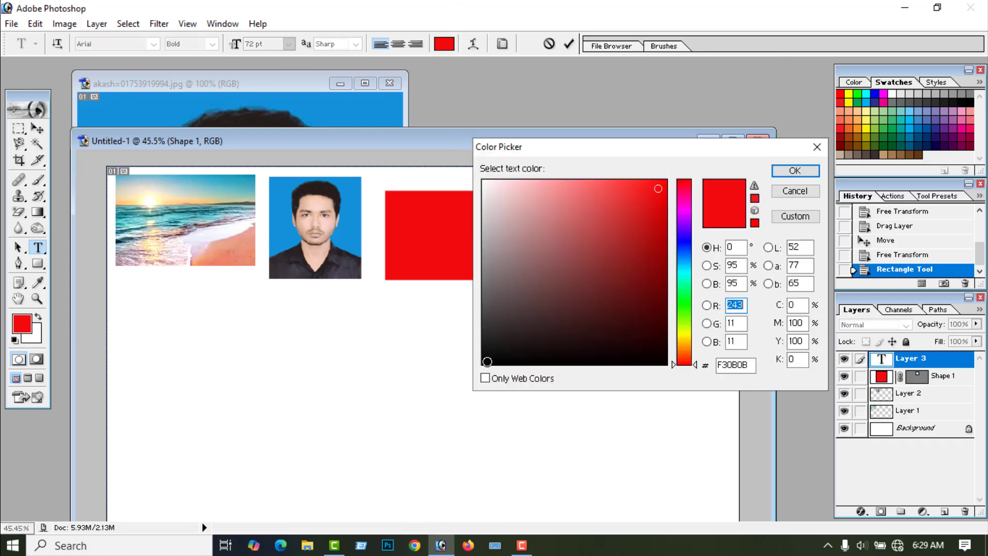
{"action": "left_click", "coordinate": [488, 362]}
{"action": "left_click", "coordinate": [785, 174]}
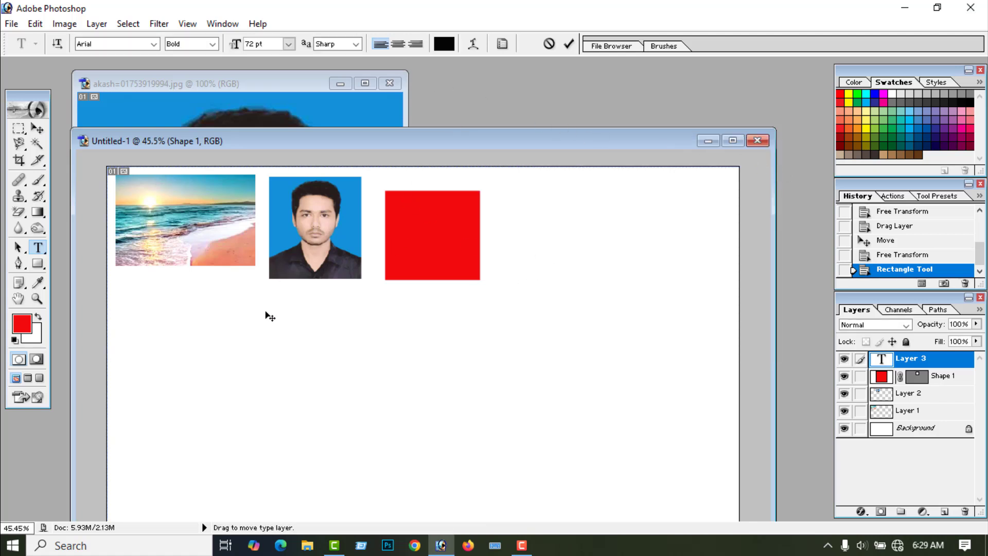
Enter the person's first name in the text layer using the On-Screen Keyboard.
{"action": "left_click", "coordinate": [495, 546]}
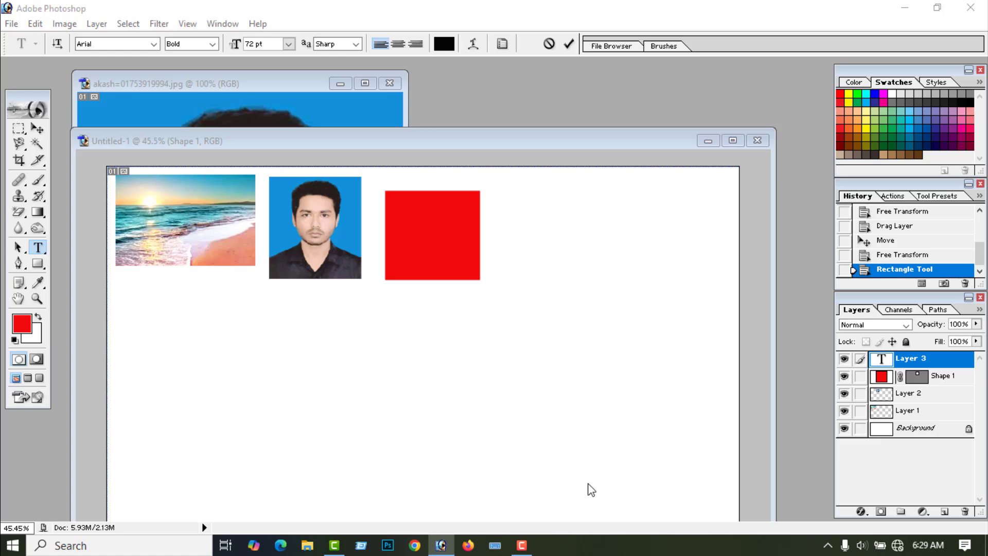
{"action": "left_click_drag", "start_coordinate": [676, 19], "coordinate": [677, 22]}
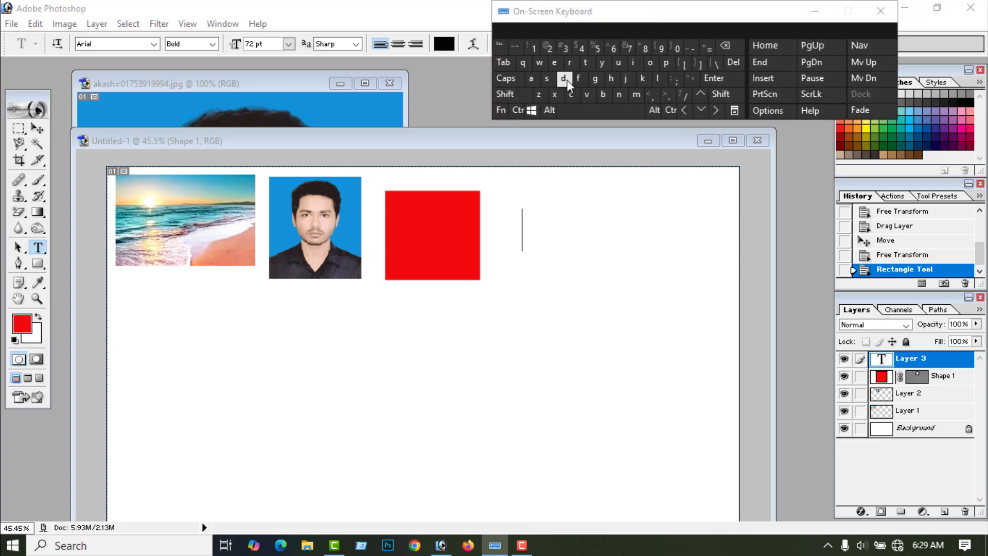
{"action": "left_click", "coordinate": [533, 80]}
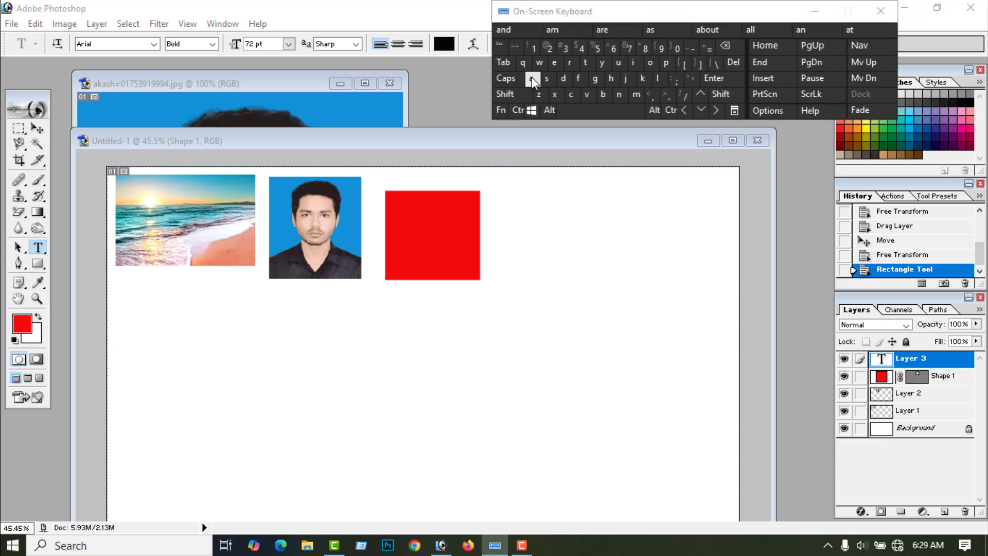
{"action": "left_click", "coordinate": [533, 80]}
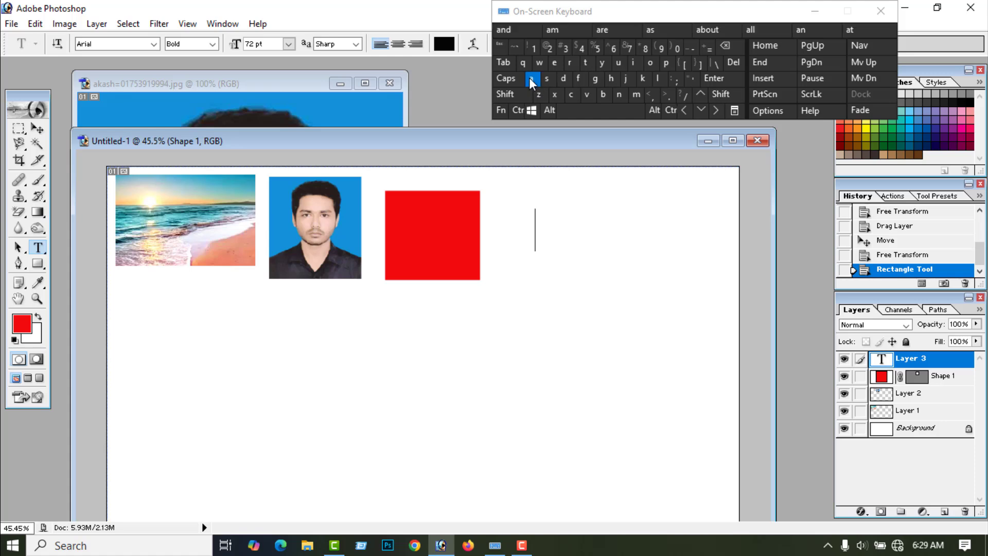
{"action": "left_click", "coordinate": [643, 78]}
{"action": "left_click", "coordinate": [532, 80]}
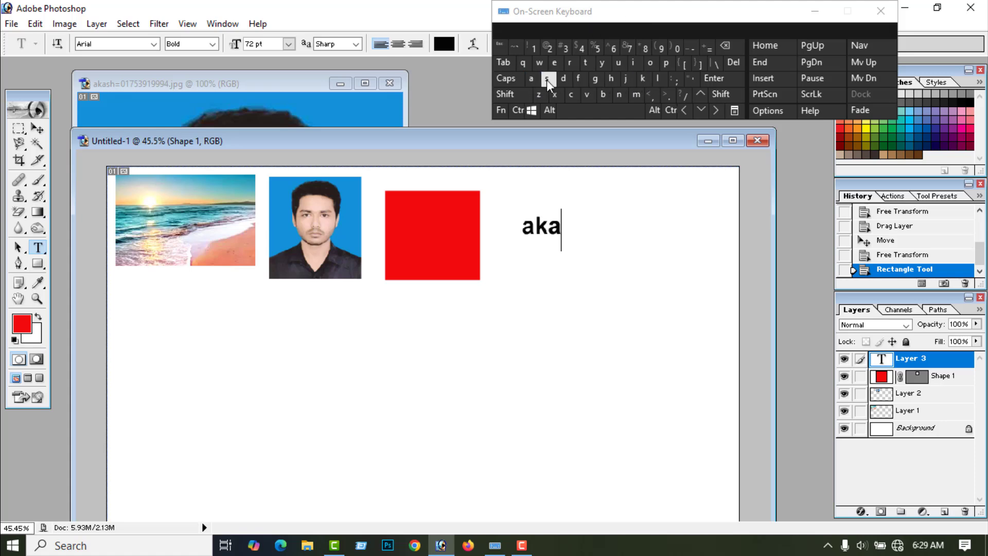
{"action": "left_click", "coordinate": [547, 79]}
{"action": "left_click", "coordinate": [611, 80]}
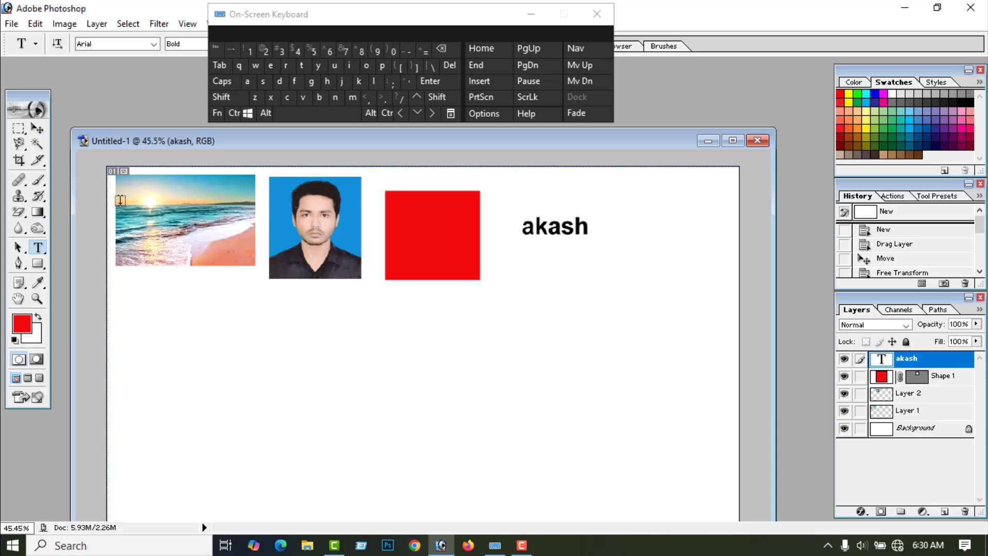
Move the sea picture to the open area below the red rectangle and enlarge it, applying the transformation.
{"action": "left_click", "coordinate": [37, 129]}
{"action": "mouse_move", "coordinate": [193, 231]}
{"action": "left_mouse_down"}
{"action": "mouse_move", "coordinate": [180, 229]}
{"action": "mouse_move", "coordinate": [195, 232]}
{"action": "left_mouse_up"}
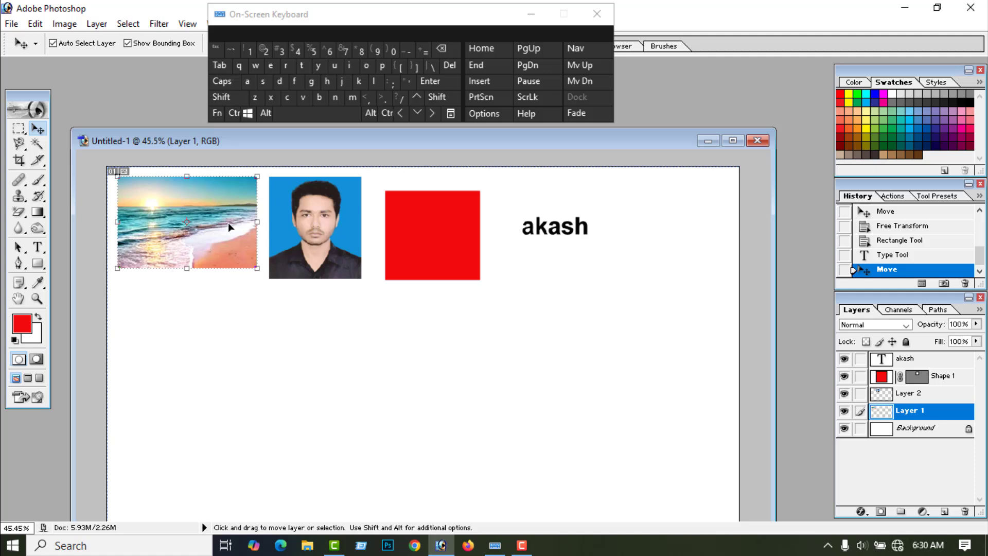
{"action": "left_click_drag", "start_coordinate": [229, 227], "coordinate": [432, 367]}
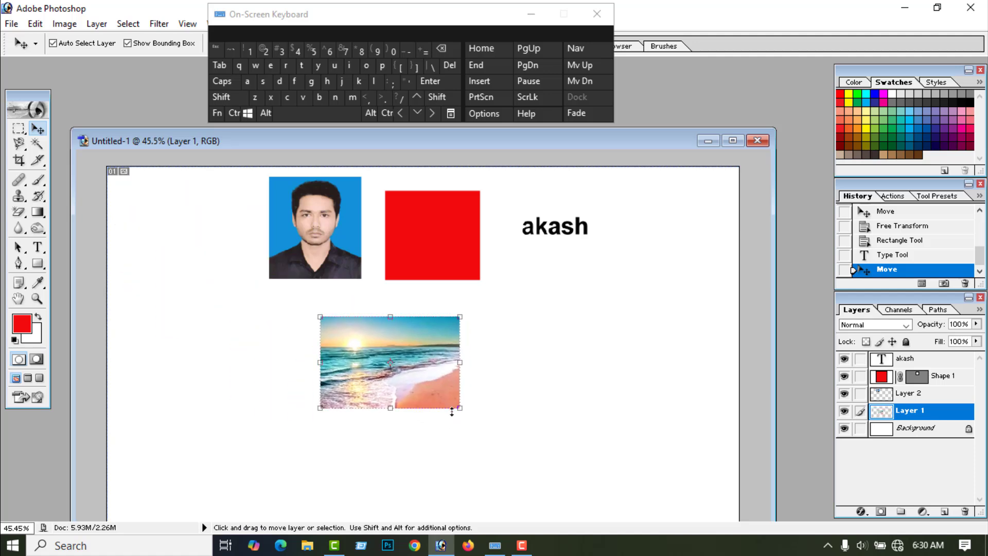
{"action": "left_click_drag", "start_coordinate": [459, 409], "coordinate": [558, 448]}
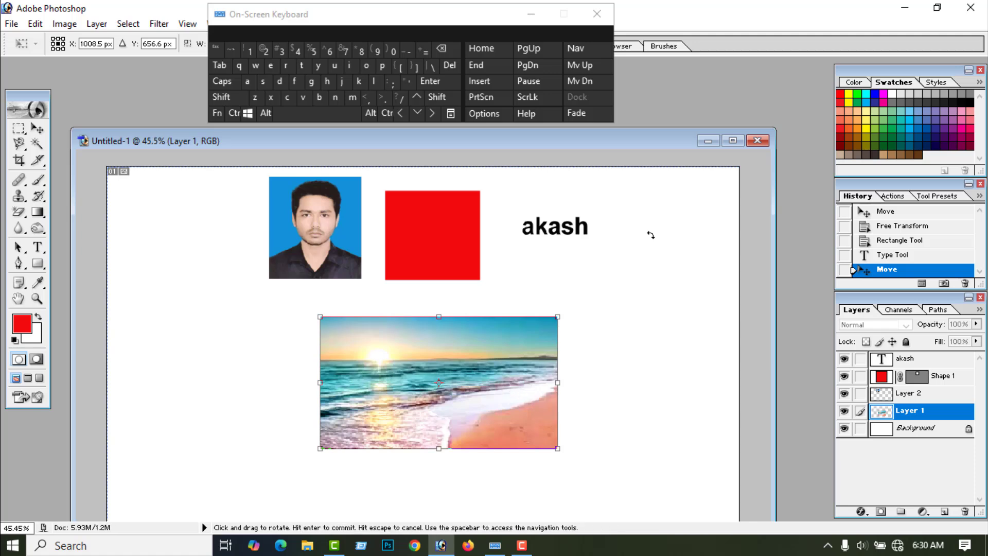
{"action": "left_click", "coordinate": [37, 128]}
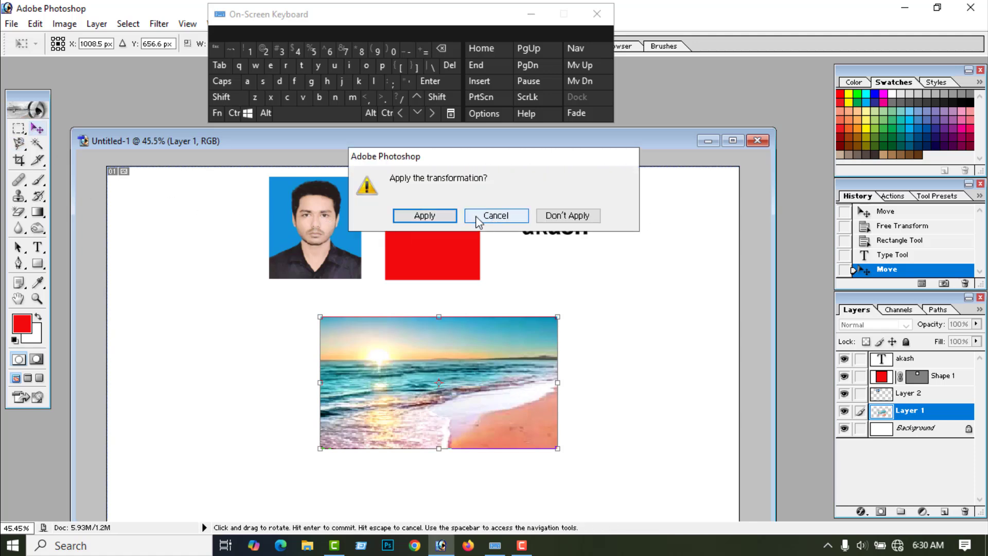
{"action": "left_click", "coordinate": [424, 215]}
Place the portrait over the middle of the sea picture, enlarge it slightly, and select the Background layer.
{"action": "left_click", "coordinate": [337, 238]}
{"action": "left_click_drag", "start_coordinate": [337, 238], "coordinate": [459, 387]}
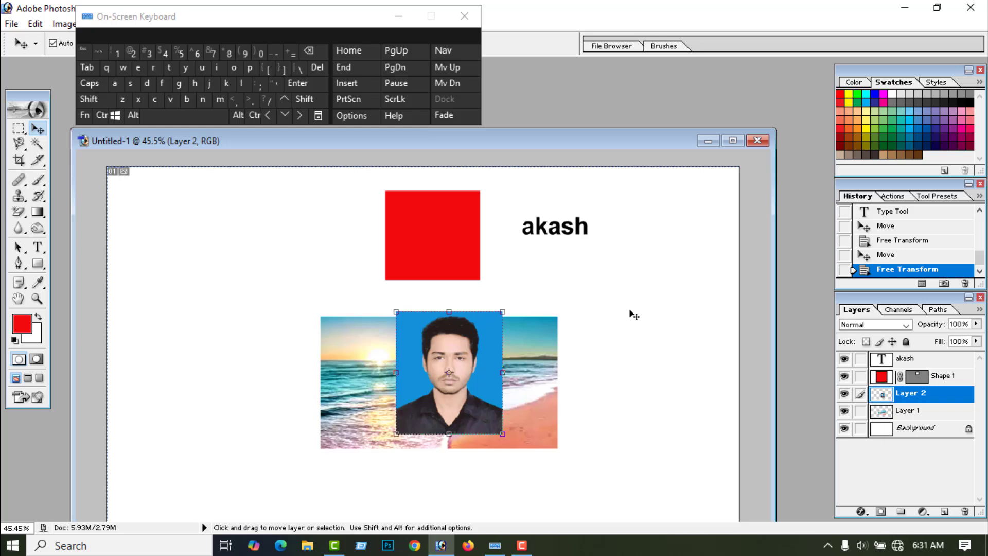
{"action": "left_click", "coordinate": [628, 312]}
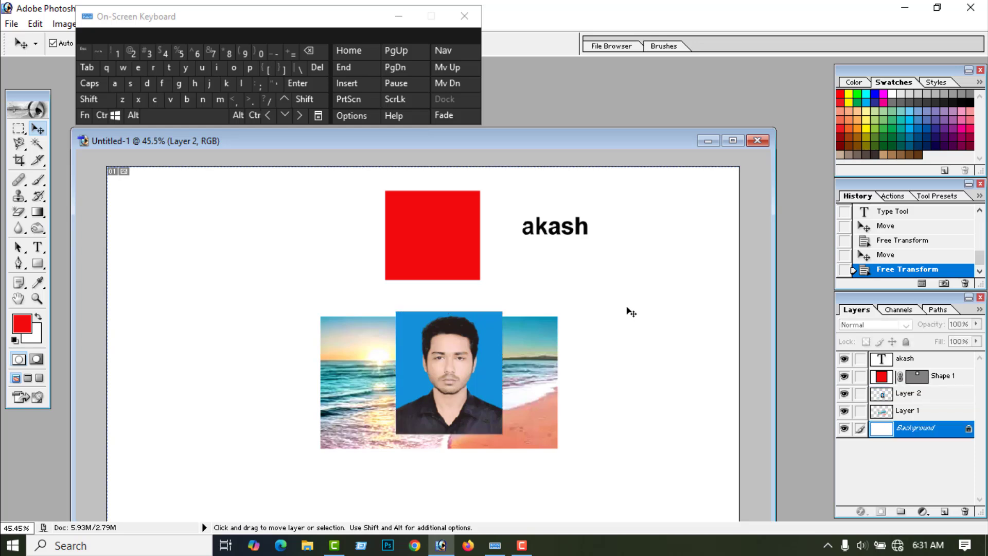
Move the red rectangle over the portrait and reorder Layer 2 above the Shape 1 layer.
{"action": "left_click", "coordinate": [449, 248]}
{"action": "left_click_drag", "start_coordinate": [448, 243], "coordinate": [474, 385]}
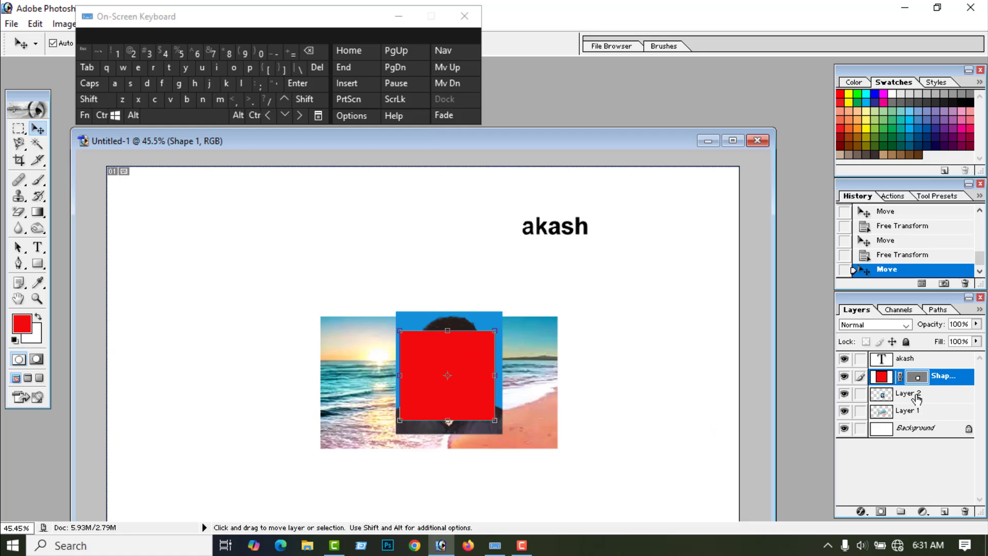
{"action": "left_click", "coordinate": [915, 395]}
{"action": "left_click_drag", "start_coordinate": [914, 395], "coordinate": [911, 370]}
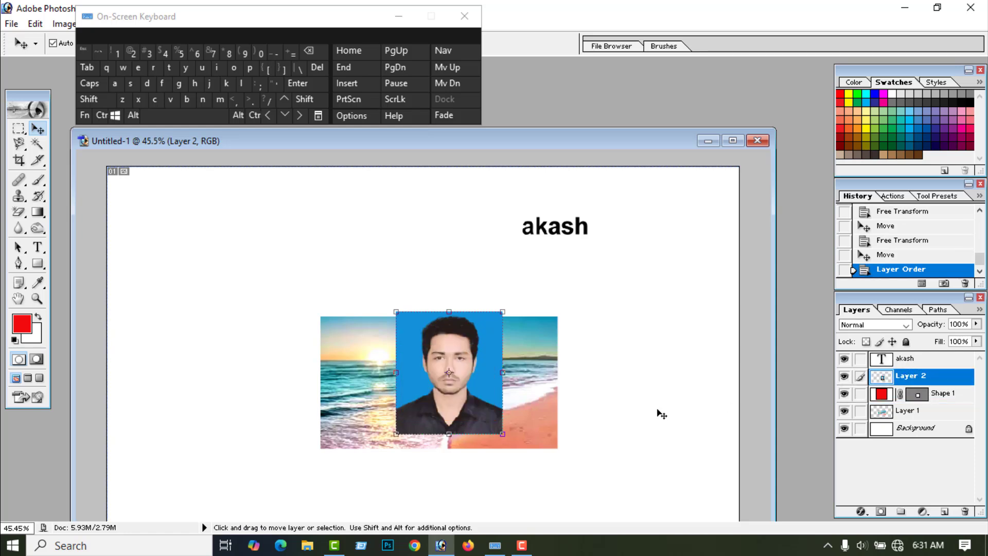
Shift the portrait slightly left and enlarge the red rectangle on all sides behind it, applying the transformation.
{"action": "left_click_drag", "start_coordinate": [479, 399], "coordinate": [455, 395]}
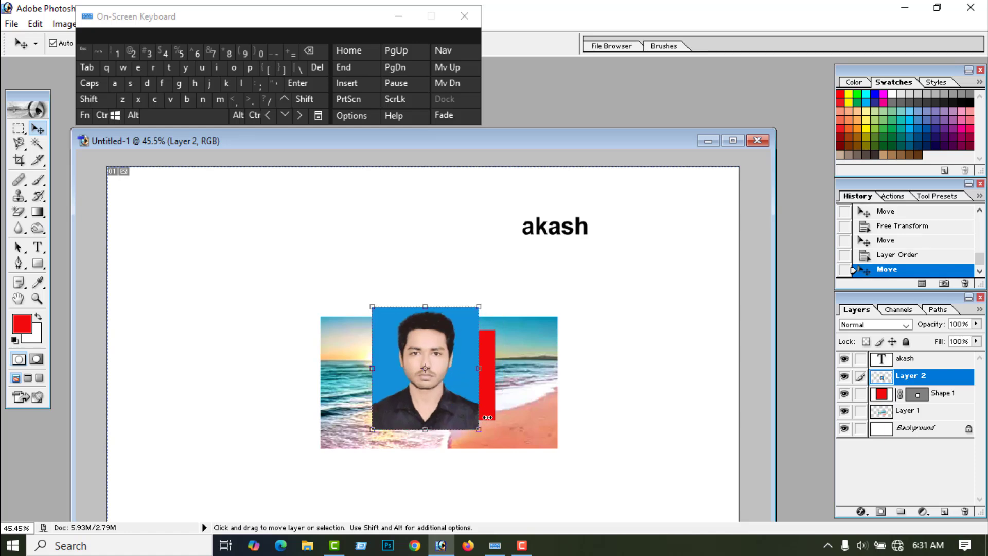
{"action": "left_click", "coordinate": [602, 417]}
{"action": "left_click", "coordinate": [492, 413]}
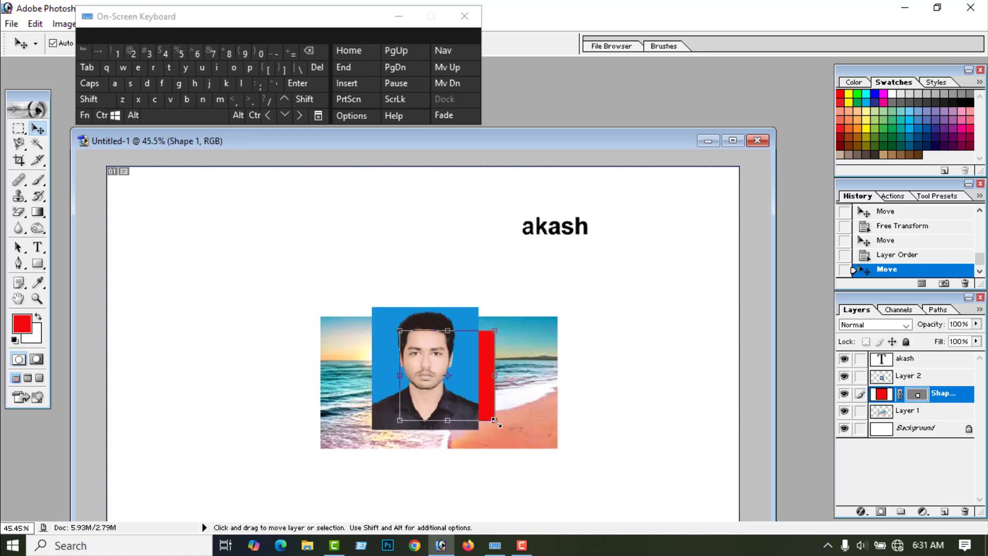
{"action": "key", "text": "ctrl+t"}
{"action": "left_click_drag", "start_coordinate": [495, 420], "coordinate": [530, 449]}
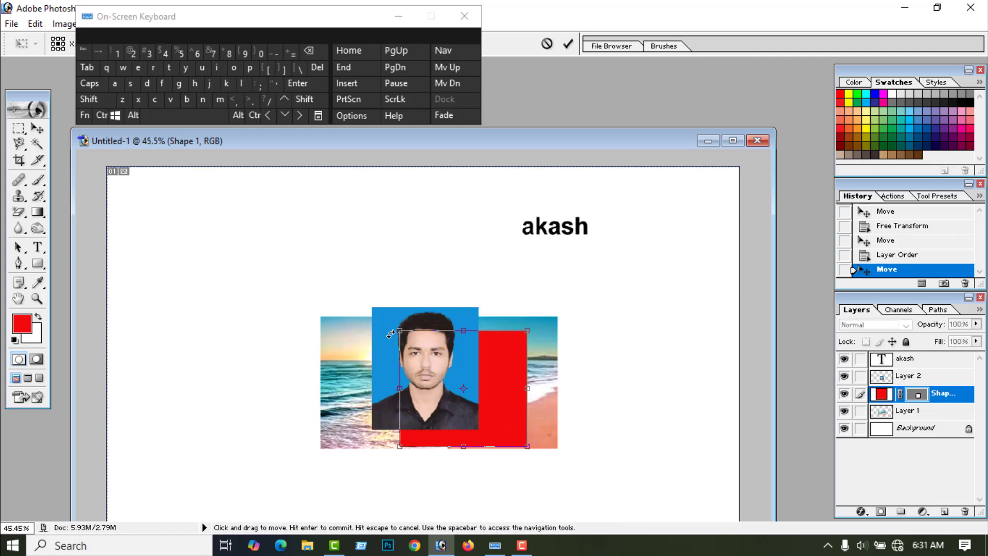
{"action": "left_click_drag", "start_coordinate": [399, 330], "coordinate": [355, 303]}
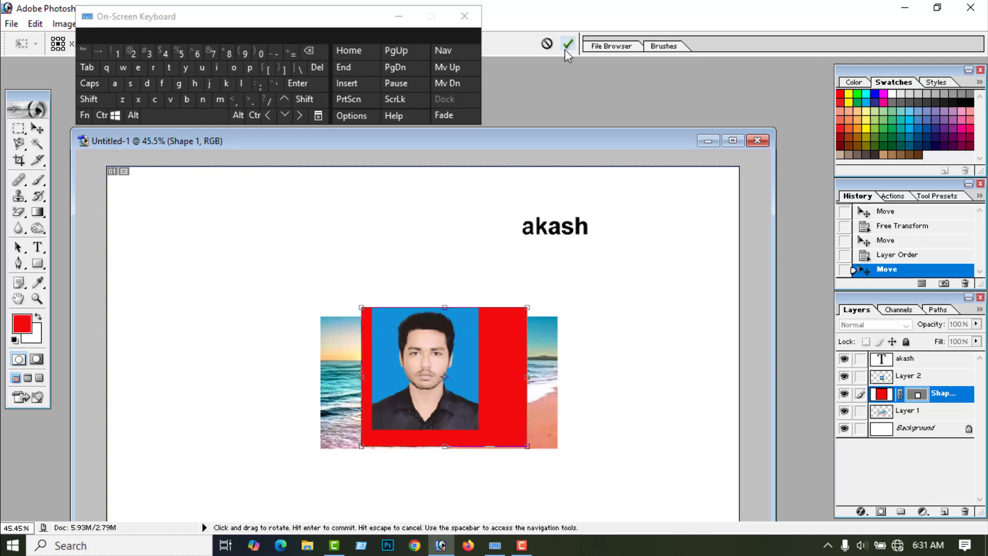
{"action": "left_click", "coordinate": [568, 44]}
Center the portrait on the red rectangle and move the name text onto the lower part of the portrait.
{"action": "left_click", "coordinate": [447, 400]}
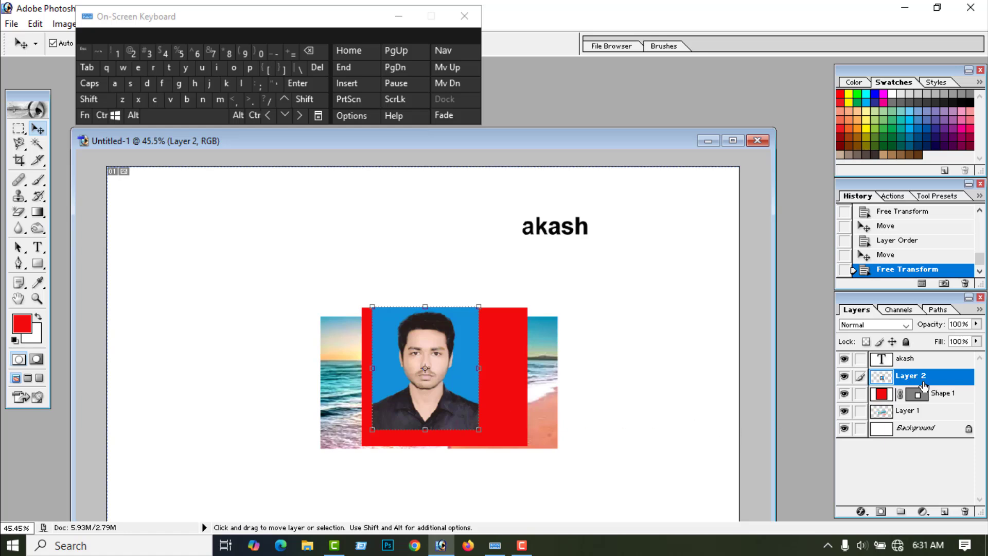
{"action": "left_click_drag", "start_coordinate": [452, 400], "coordinate": [470, 403]}
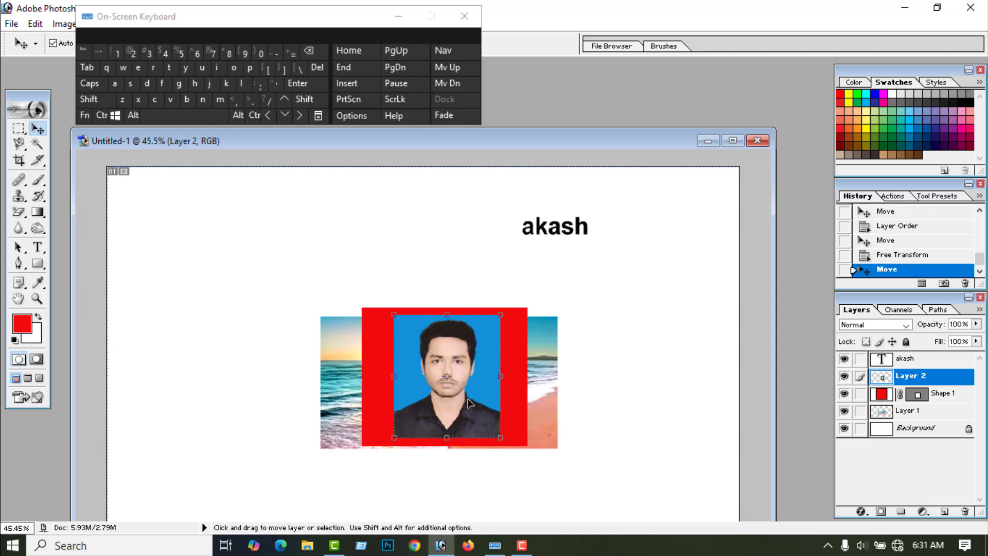
{"action": "left_click", "coordinate": [636, 266]}
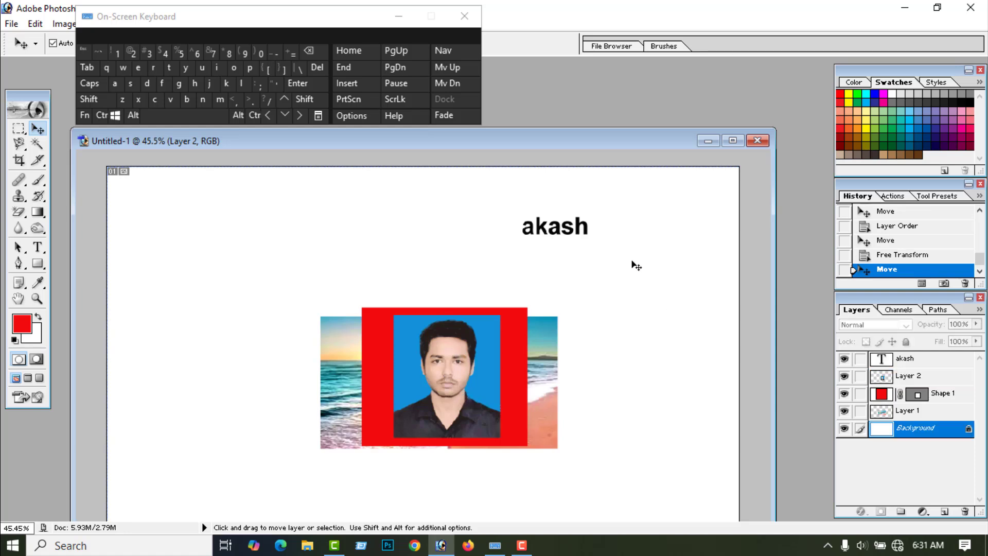
{"action": "left_click", "coordinate": [576, 229]}
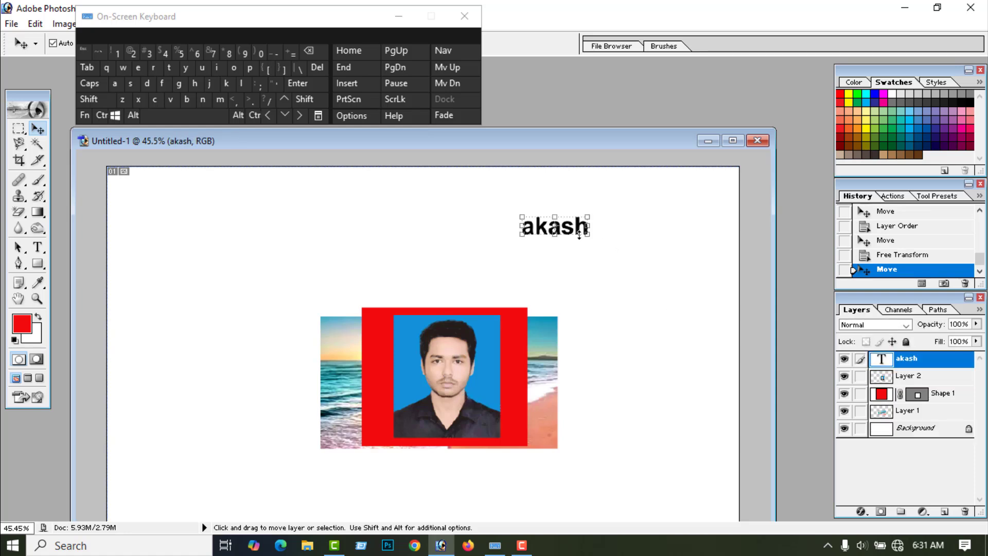
{"action": "left_click_drag", "start_coordinate": [572, 234], "coordinate": [458, 403]}
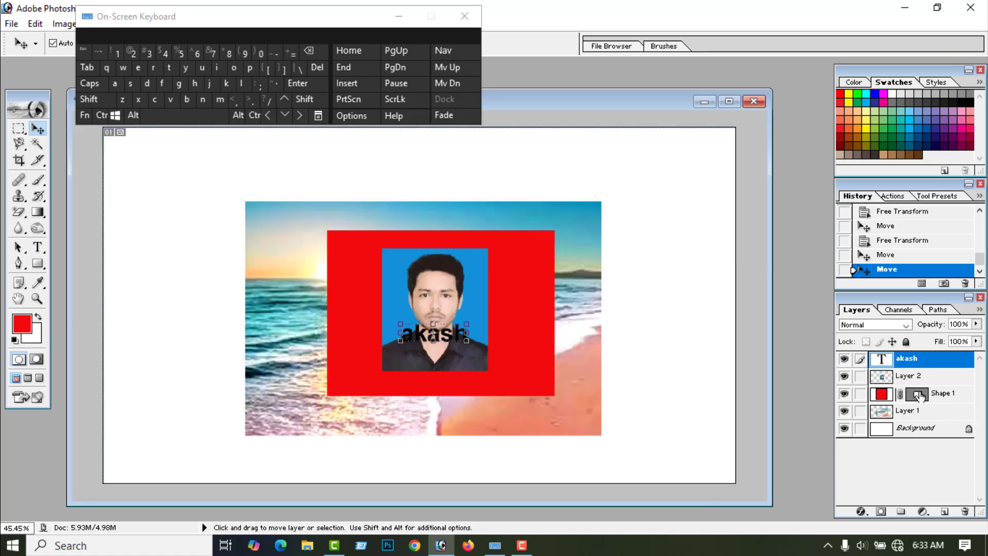
Open the blending options of the portrait's layer, Layer 2, and enable the Stroke effect.
{"action": "left_click", "coordinate": [483, 291]}
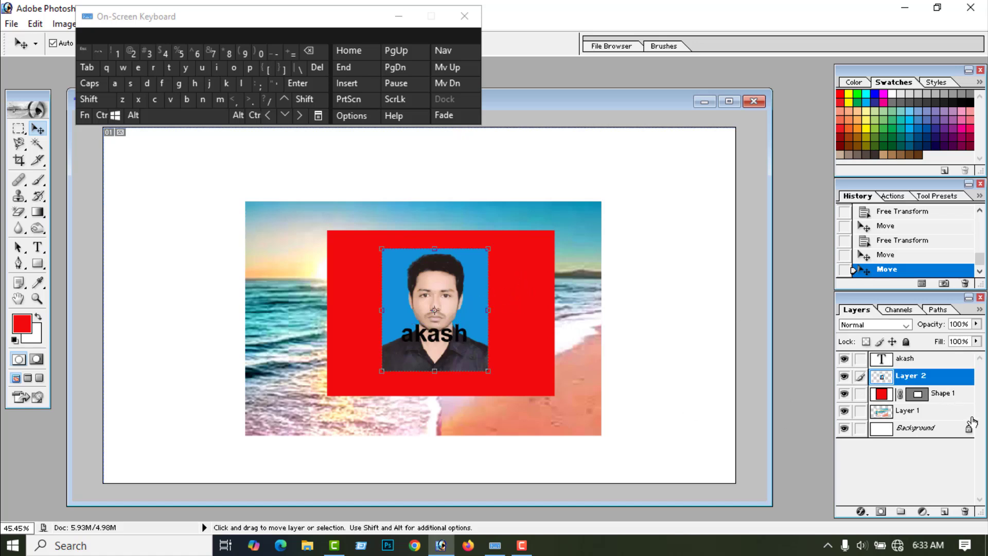
{"action": "right_click", "coordinate": [934, 378]}
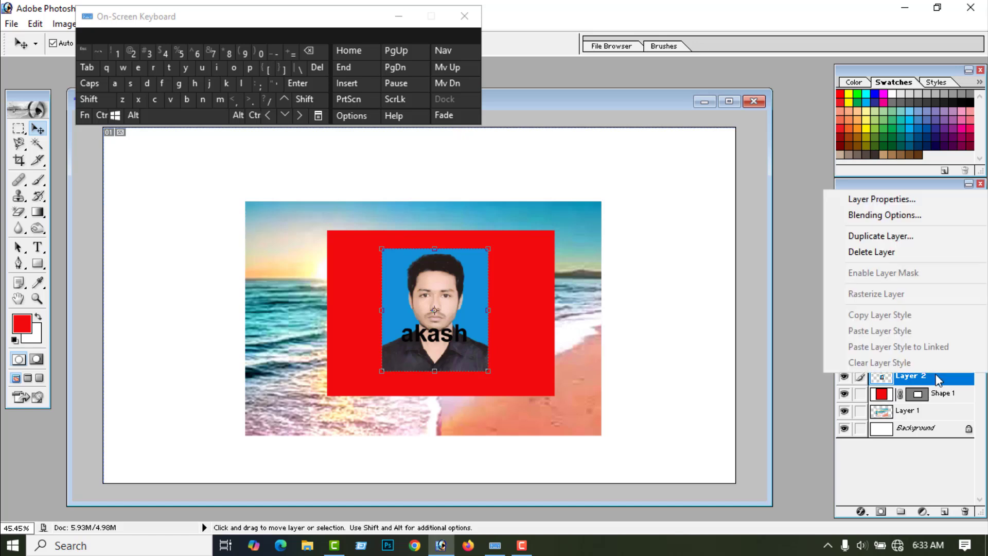
{"action": "left_click", "coordinate": [885, 213]}
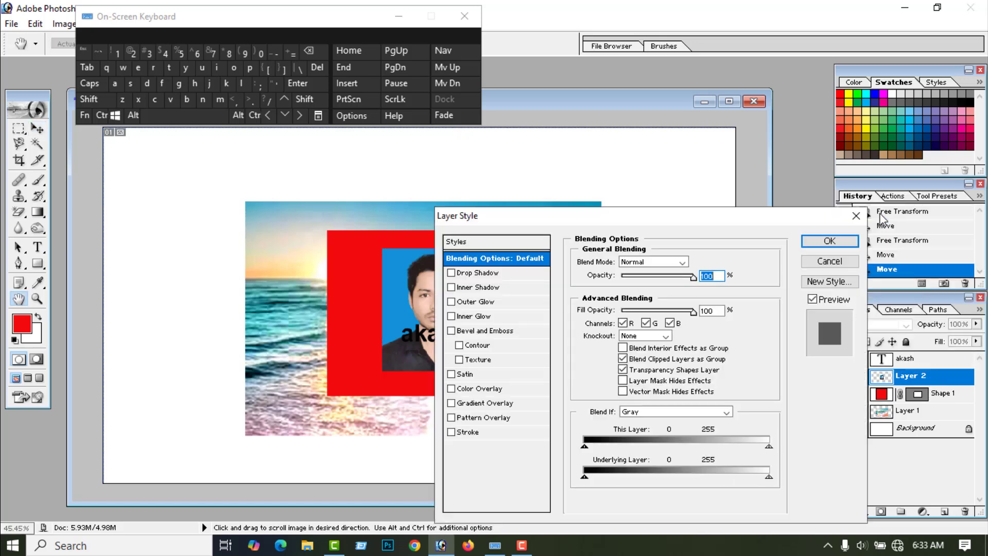
{"action": "left_click_drag", "start_coordinate": [658, 213], "coordinate": [821, 166]}
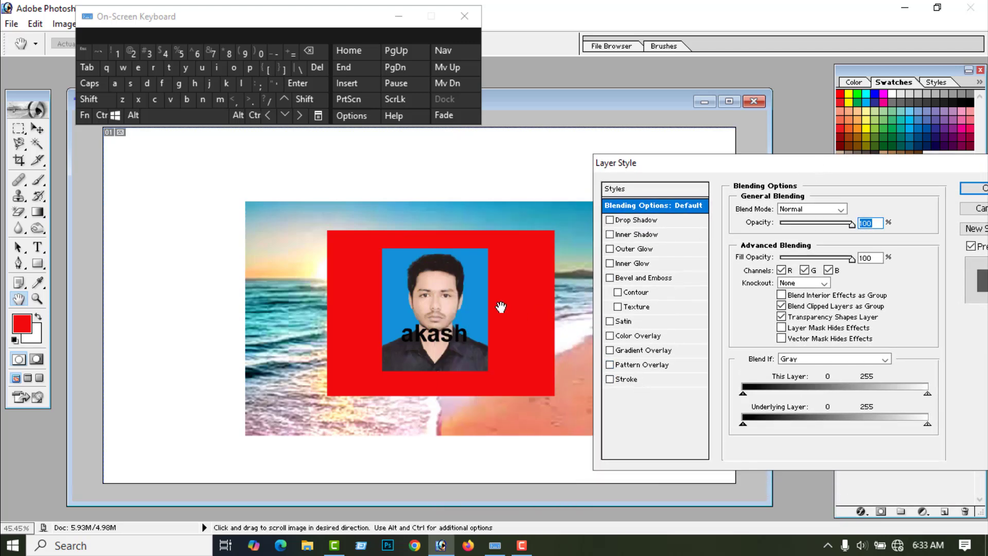
{"action": "left_click", "coordinate": [622, 382]}
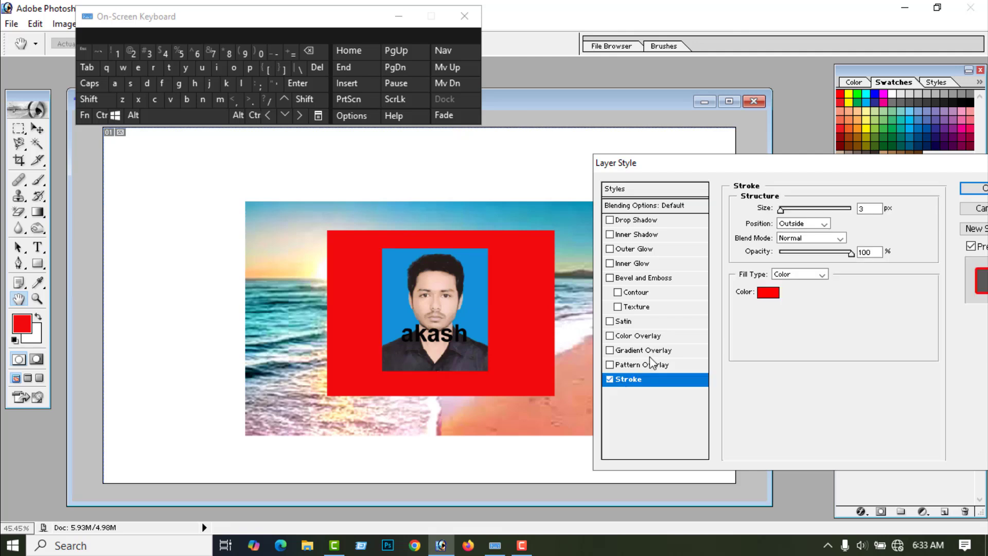
Set the portrait's stroke color to near-black 070707 and its size to 16 px, and apply the layer style.
{"action": "left_click", "coordinate": [766, 293]}
{"action": "left_click", "coordinate": [493, 363]}
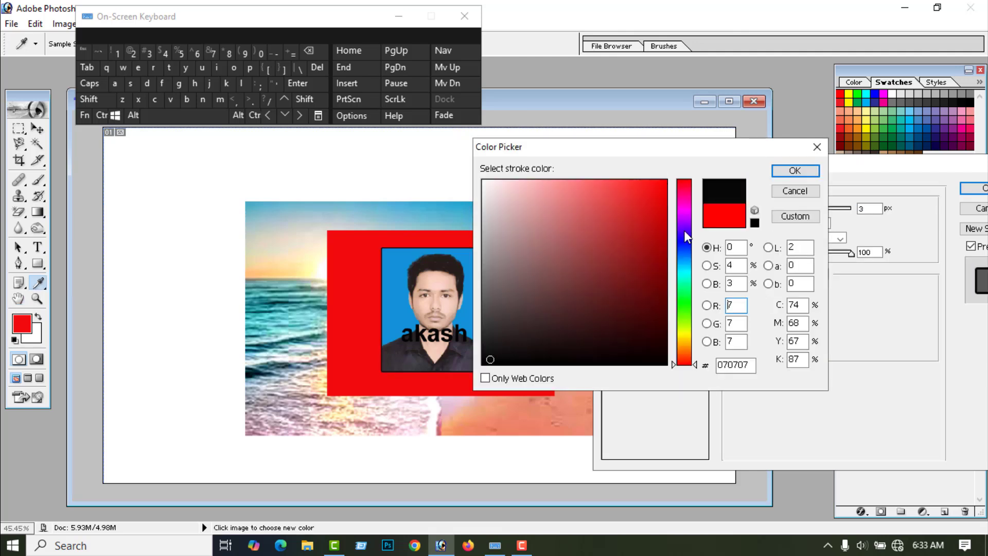
{"action": "left_click", "coordinate": [796, 170]}
{"action": "left_click_drag", "start_coordinate": [781, 210], "coordinate": [788, 211]}
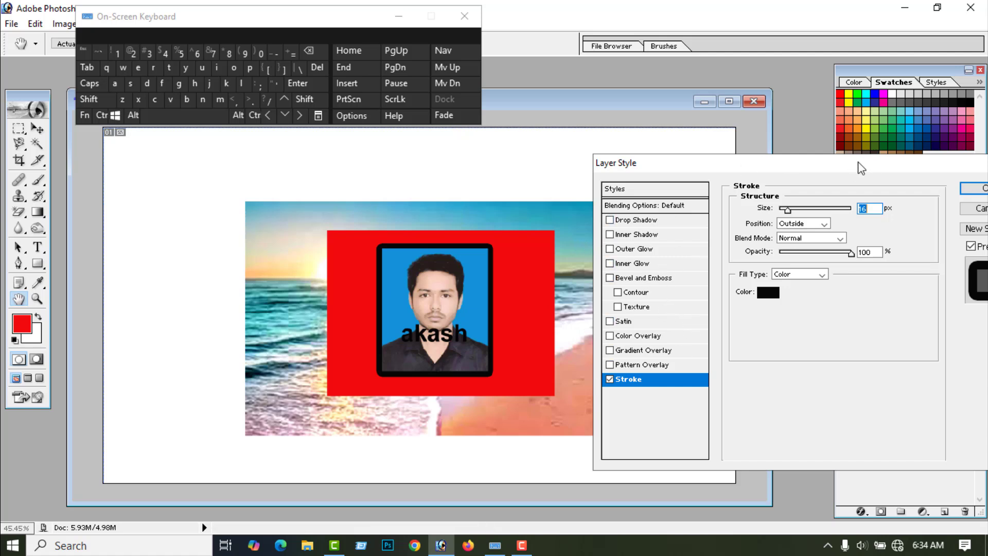
{"action": "left_click_drag", "start_coordinate": [811, 168], "coordinate": [662, 174]}
{"action": "left_click", "coordinate": [845, 194]}
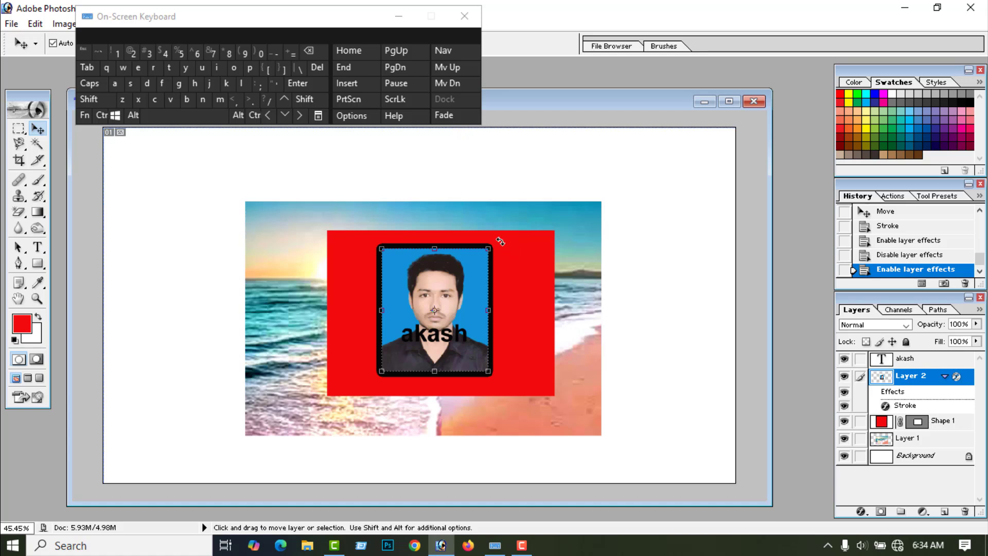
Rotate the portrait very slightly and reduce its height from the upper edge, applying each transformation.
{"action": "mouse_move", "coordinate": [499, 241]}
{"action": "left_mouse_down"}
{"action": "mouse_move", "coordinate": [515, 268]}
{"action": "mouse_move", "coordinate": [504, 306]}
{"action": "mouse_move", "coordinate": [488, 249]}
{"action": "left_mouse_up"}
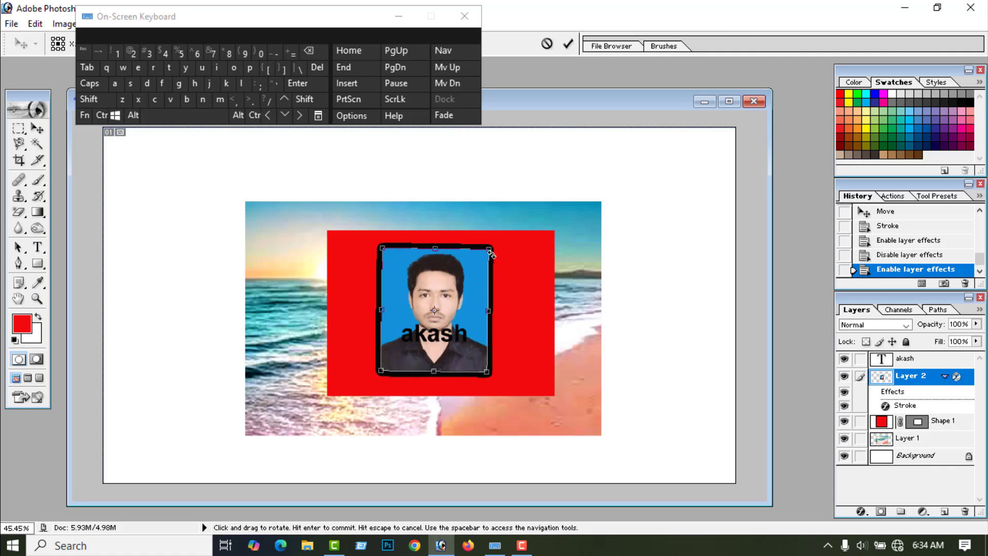
{"action": "key", "text": "Return"}
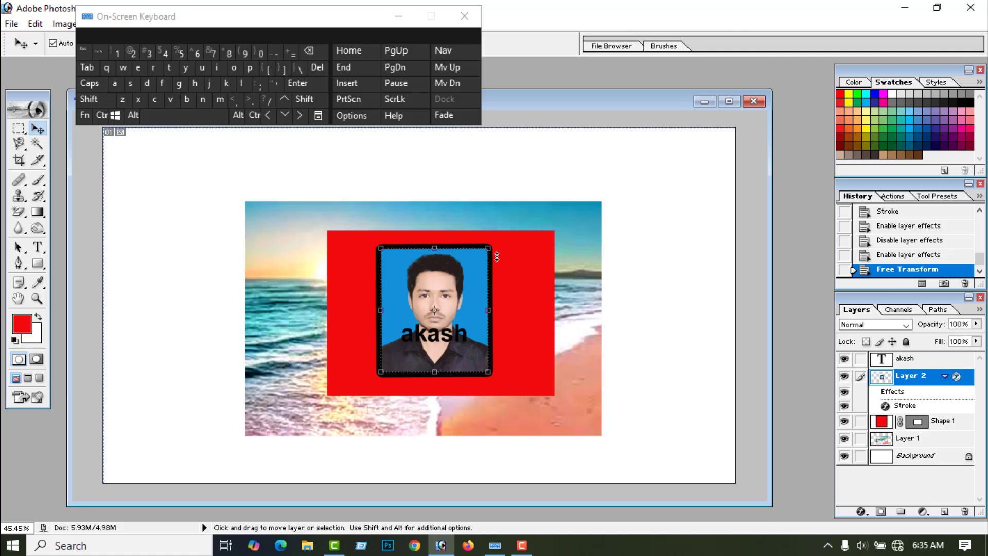
{"action": "left_click_drag", "start_coordinate": [492, 245], "coordinate": [491, 271]}
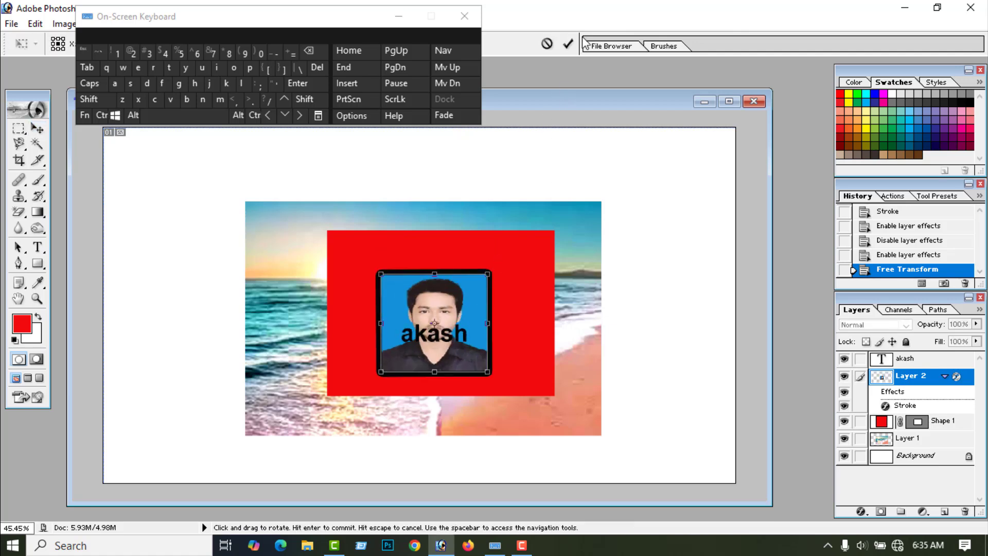
{"action": "left_click", "coordinate": [568, 44]}
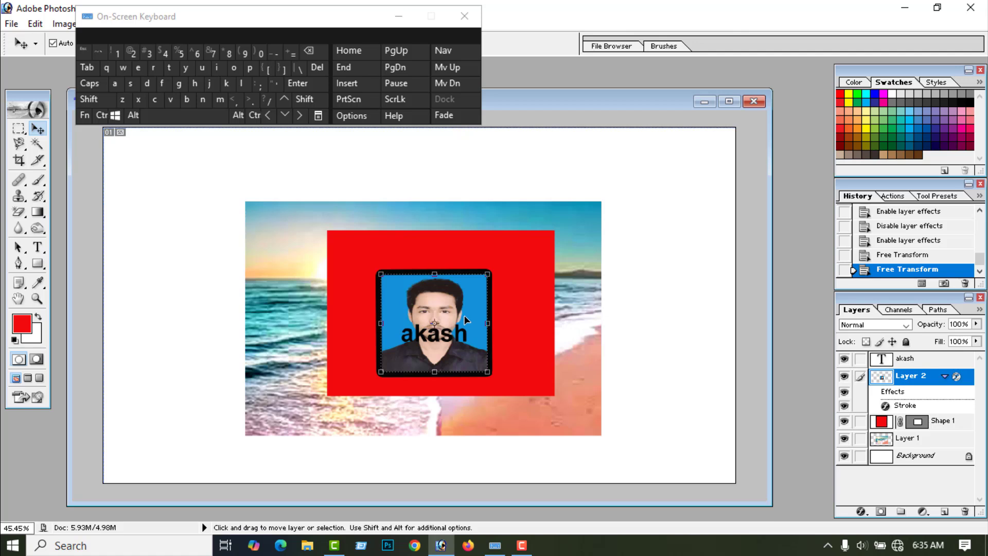
Duplicate the portrait to the right of the original and delete the layer "Layer 2 copy".
{"action": "left_click", "coordinate": [133, 115]}
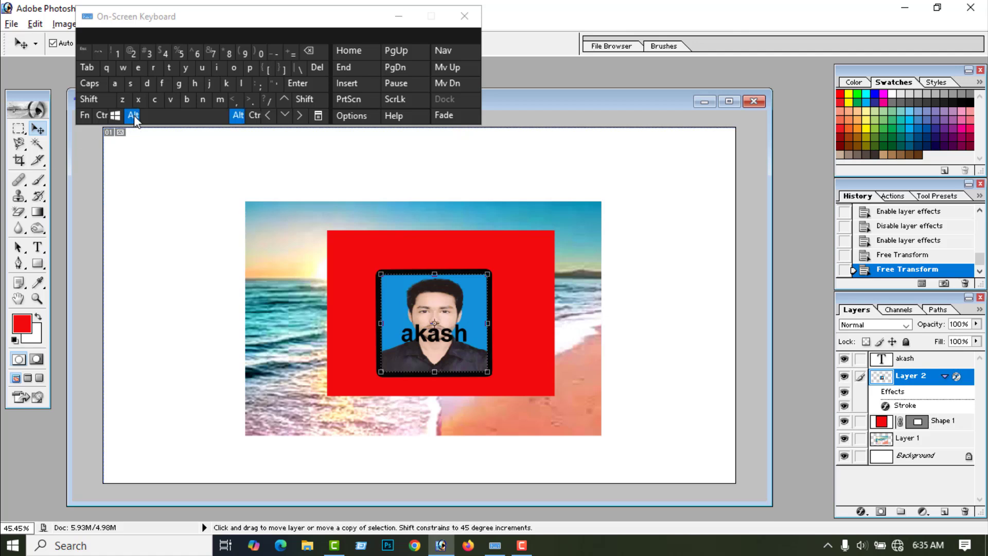
{"action": "left_click_drag", "start_coordinate": [397, 311], "coordinate": [539, 316]}
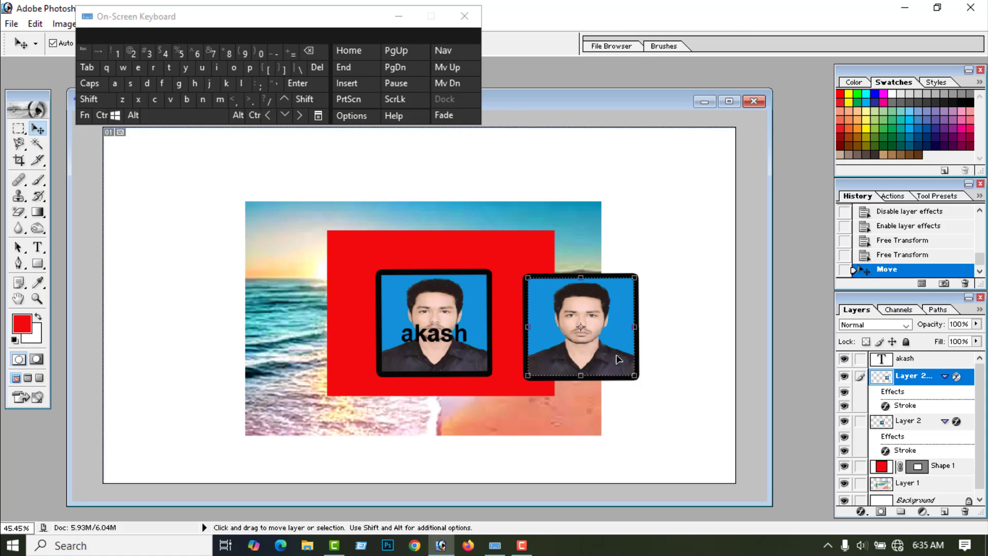
{"action": "left_click", "coordinate": [964, 512]}
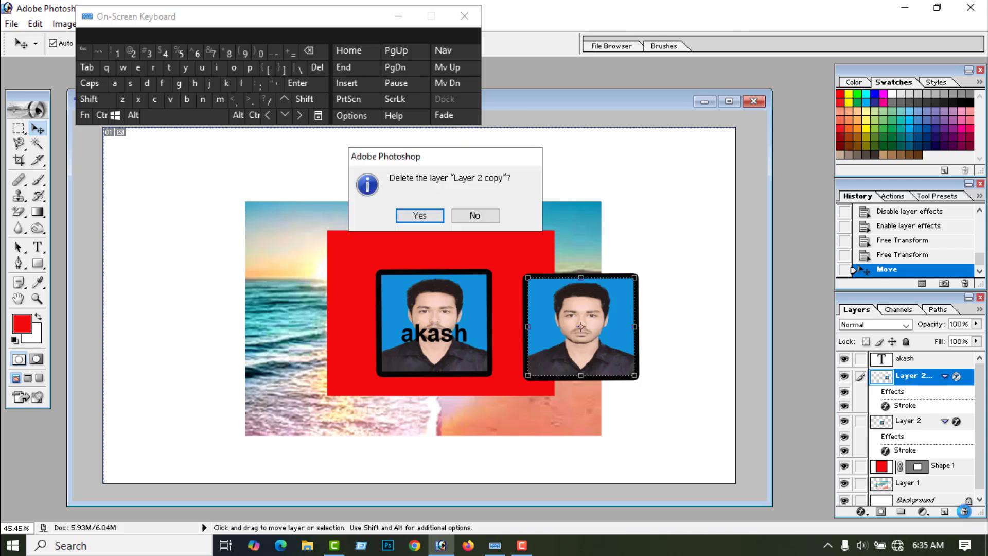
{"action": "left_click", "coordinate": [419, 215]}
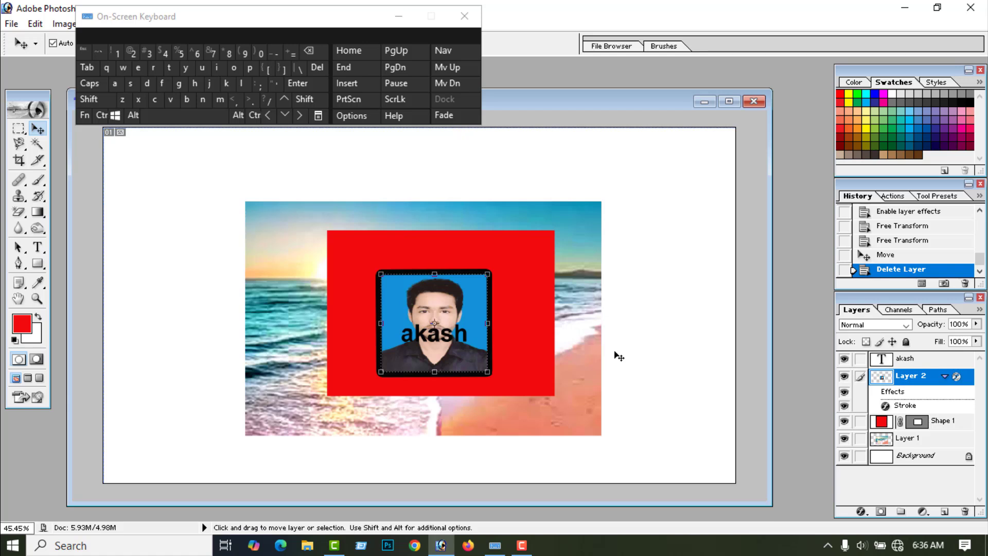
Close the Untitled-1 document without saving and reset the foreground and background colors to their defaults.
{"action": "left_click", "coordinate": [755, 99]}
{"action": "left_click", "coordinate": [480, 216]}
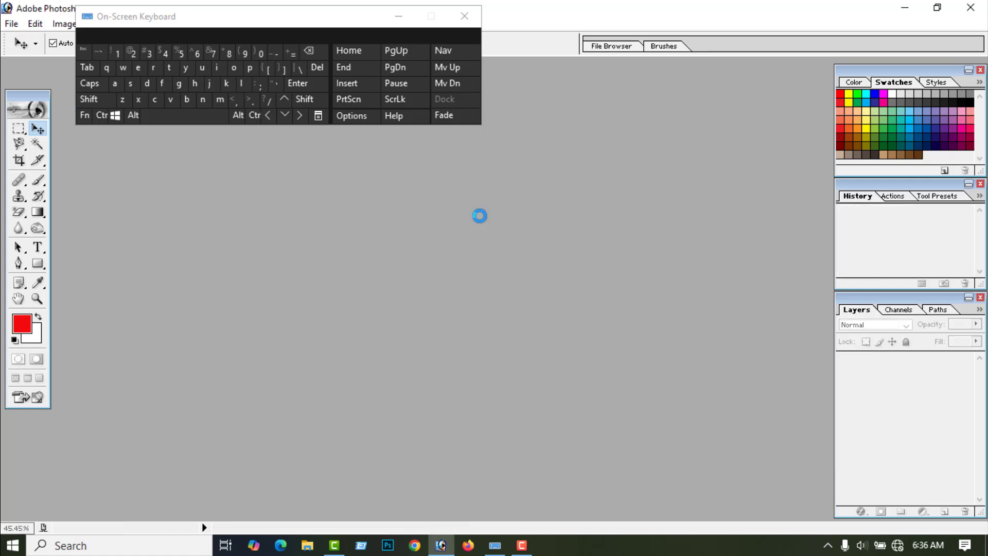
{"action": "left_click", "coordinate": [15, 339]}
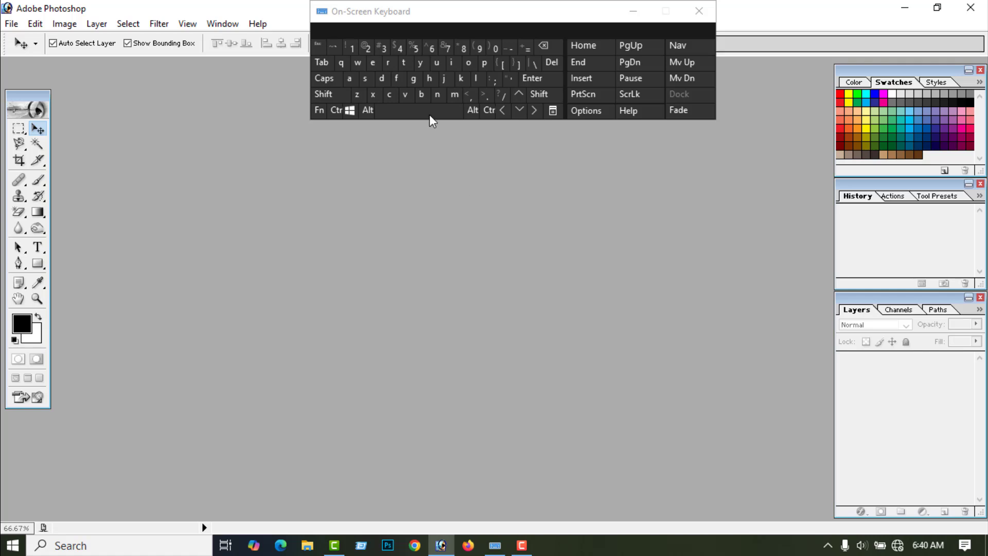
Create a new white RGB document with the 1920 x 1080 HDTV 1080i preset, maximize its window and fit it to the screen.
{"action": "left_click", "coordinate": [12, 24]}
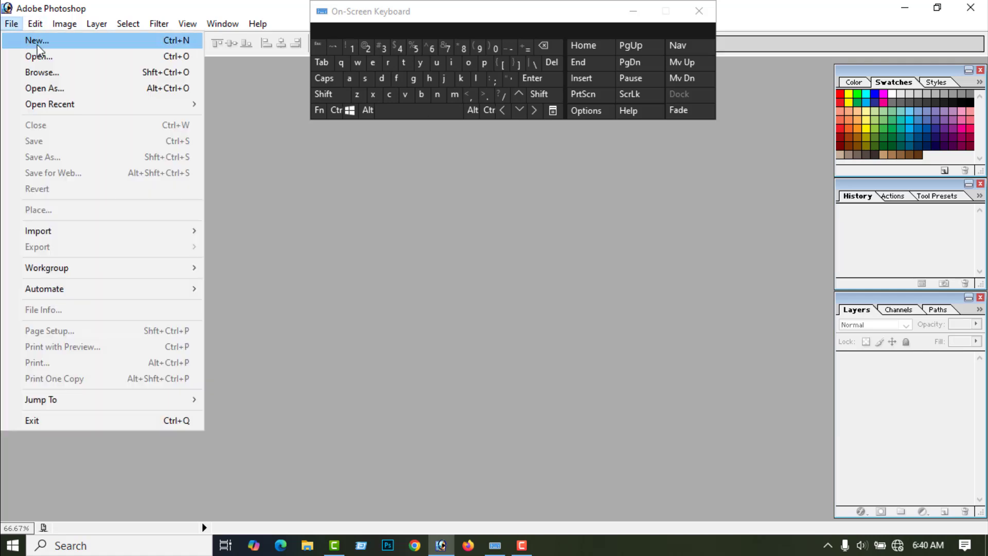
{"action": "left_click", "coordinate": [37, 40]}
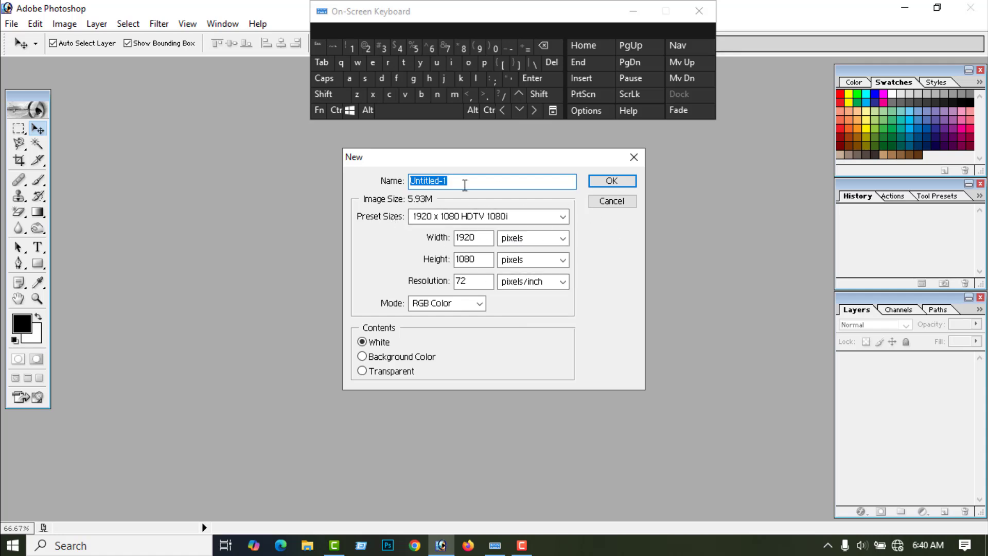
{"action": "left_click", "coordinate": [613, 183]}
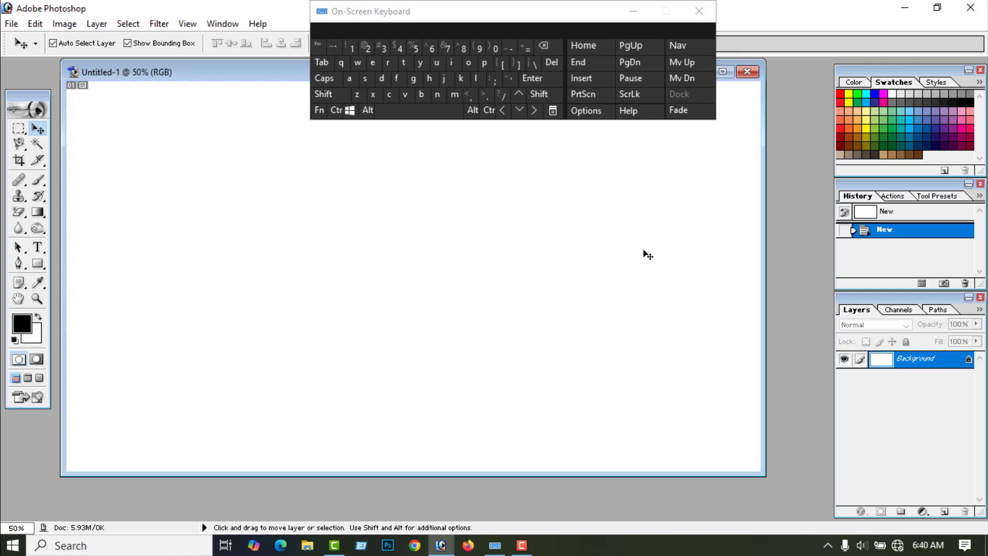
{"action": "left_click", "coordinate": [723, 71]}
{"action": "key", "text": "ctrl+0"}
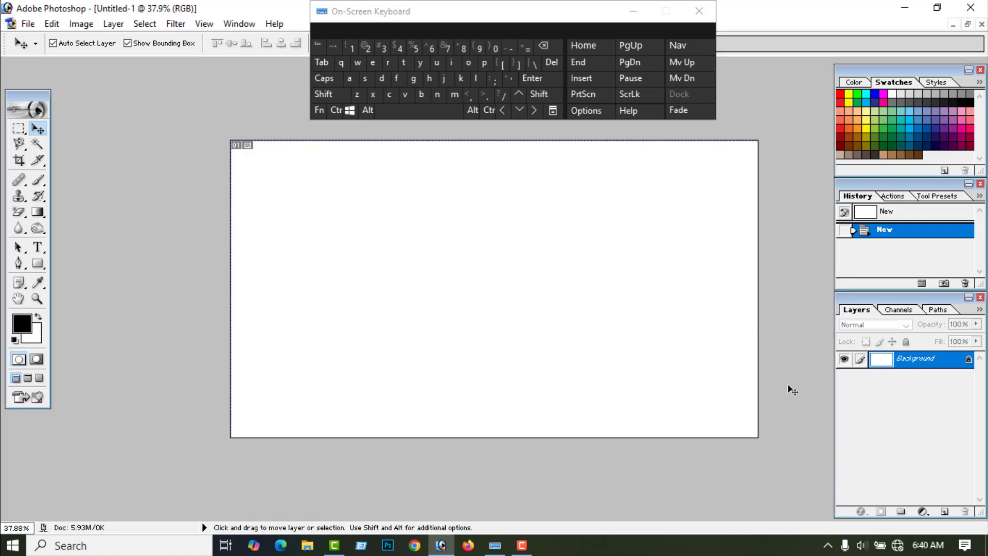
Unlock the Background layer by converting it to a regular layer named Layer 0.
{"action": "double_click", "coordinate": [970, 362]}
{"action": "left_click", "coordinate": [592, 248]}
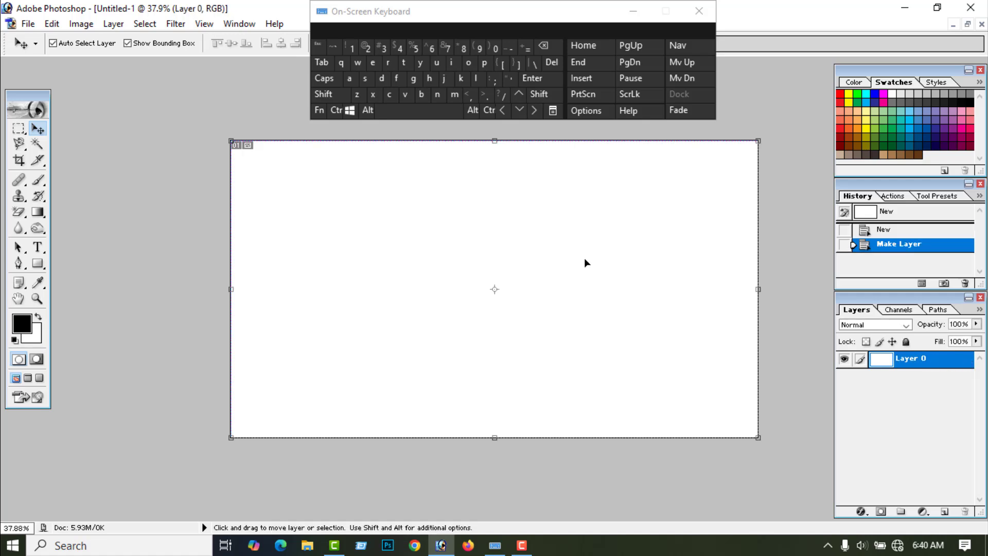
{"action": "scroll", "coordinate": [614, 310], "scroll_direction": "up", "scroll_amount": 1}
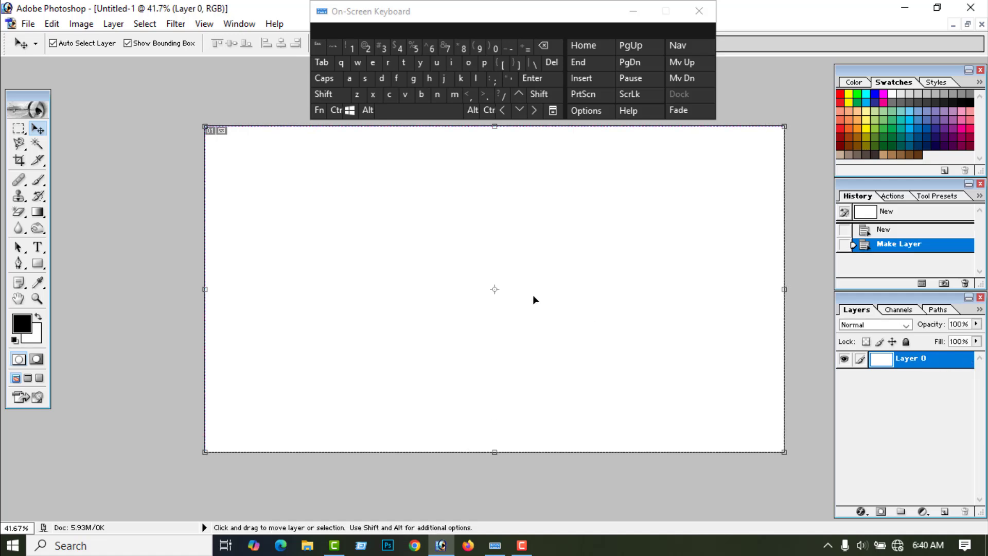
Open the sea image from the layer folder and place it as a new layer in the Untitled-1 document.
{"action": "left_click", "coordinate": [31, 25]}
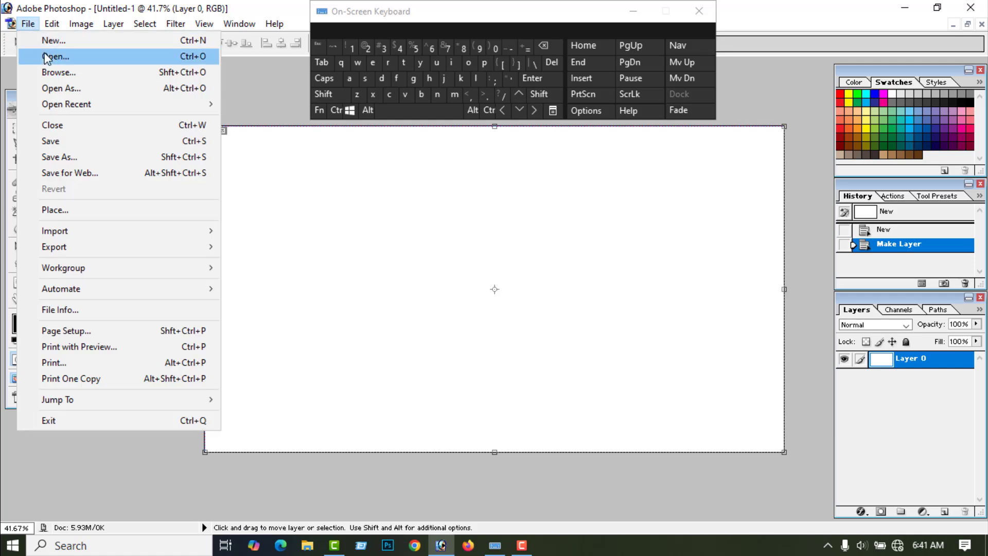
{"action": "left_click", "coordinate": [50, 57]}
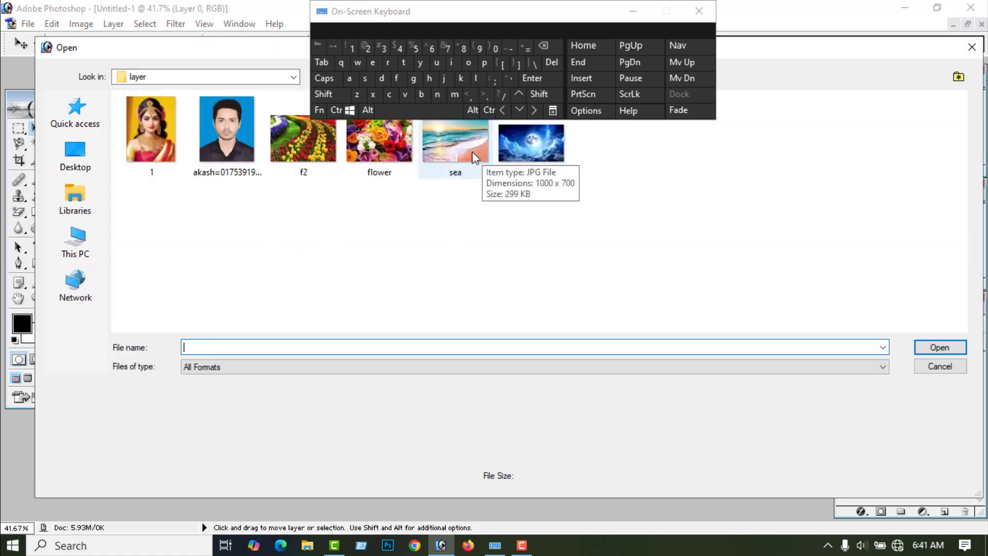
{"action": "left_click", "coordinate": [450, 153]}
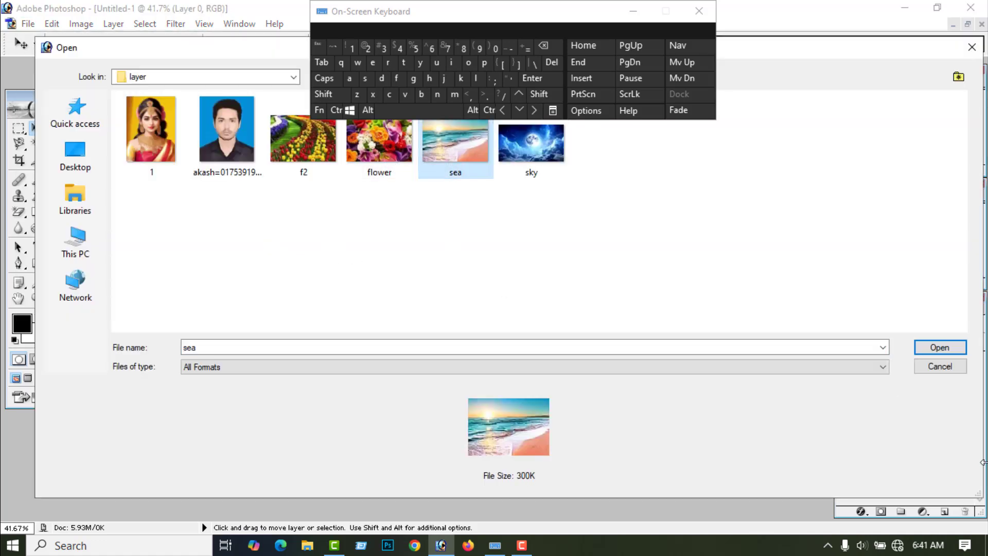
{"action": "left_click", "coordinate": [939, 347]}
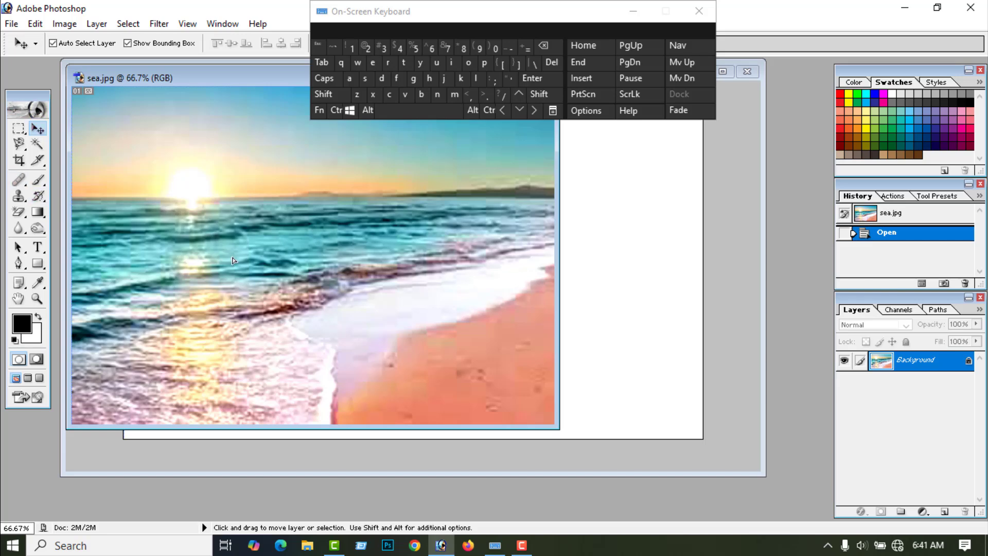
{"action": "left_click_drag", "start_coordinate": [550, 298], "coordinate": [265, 262]}
Scale the sea image to 137% width and 117.1% height and apply the transformation.
{"action": "left_click_drag", "start_coordinate": [468, 349], "coordinate": [580, 385]}
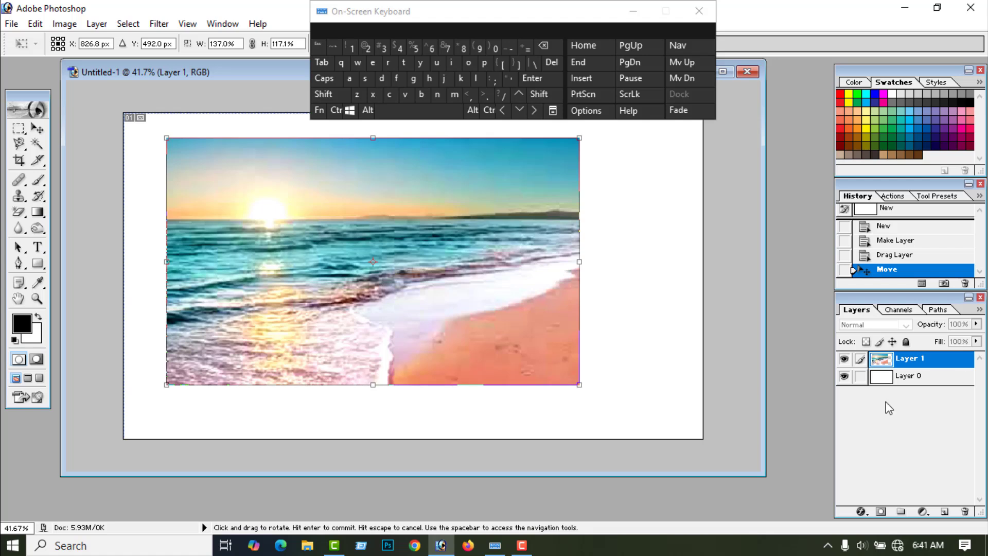
{"action": "left_click", "coordinate": [41, 248]}
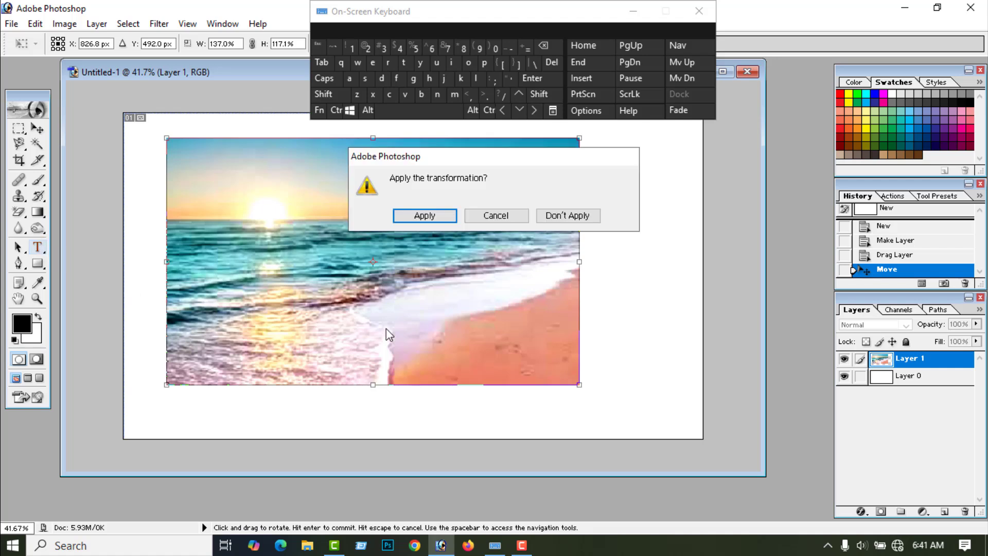
{"action": "left_click", "coordinate": [435, 215]}
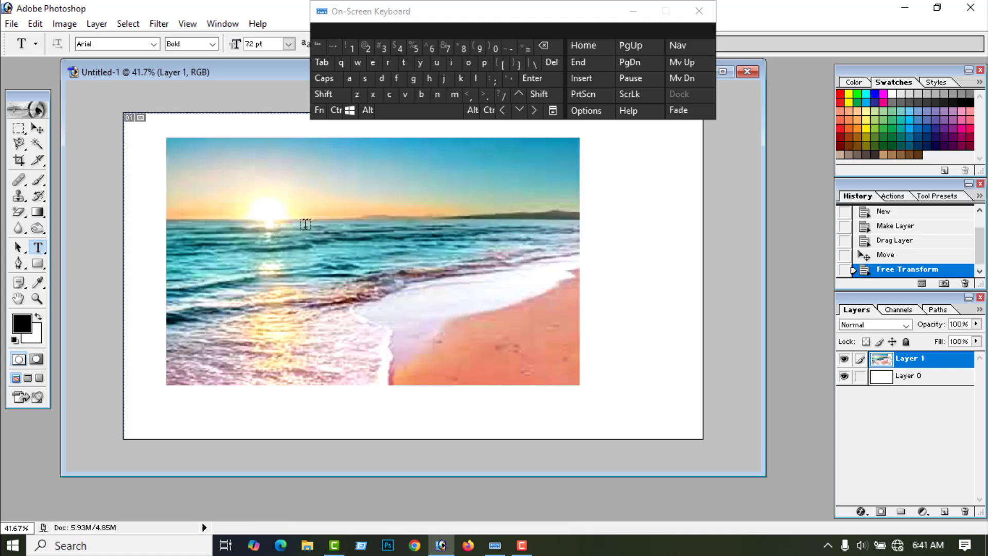
Add the word "text" in black Arial Bold 72 pt over the sea image's horizon, just right of the sun.
{"action": "left_click", "coordinate": [305, 224]}
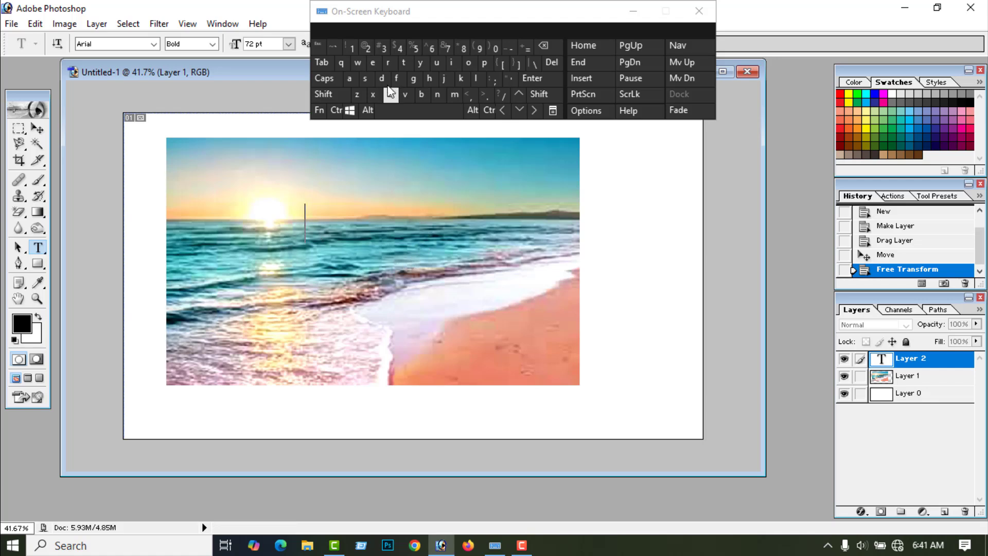
{"action": "left_click", "coordinate": [405, 63]}
{"action": "left_click", "coordinate": [372, 62]}
{"action": "left_click", "coordinate": [372, 94]}
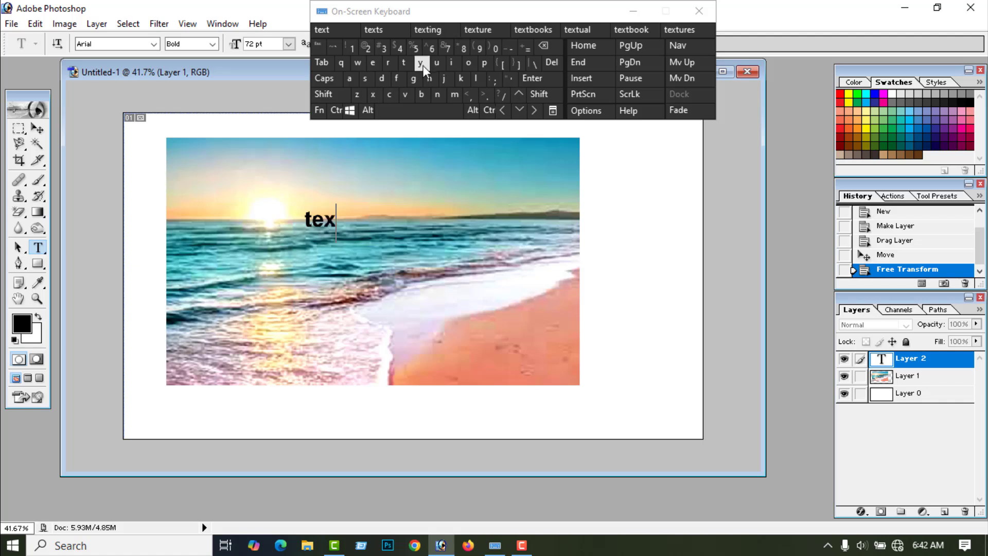
{"action": "left_click", "coordinate": [404, 63]}
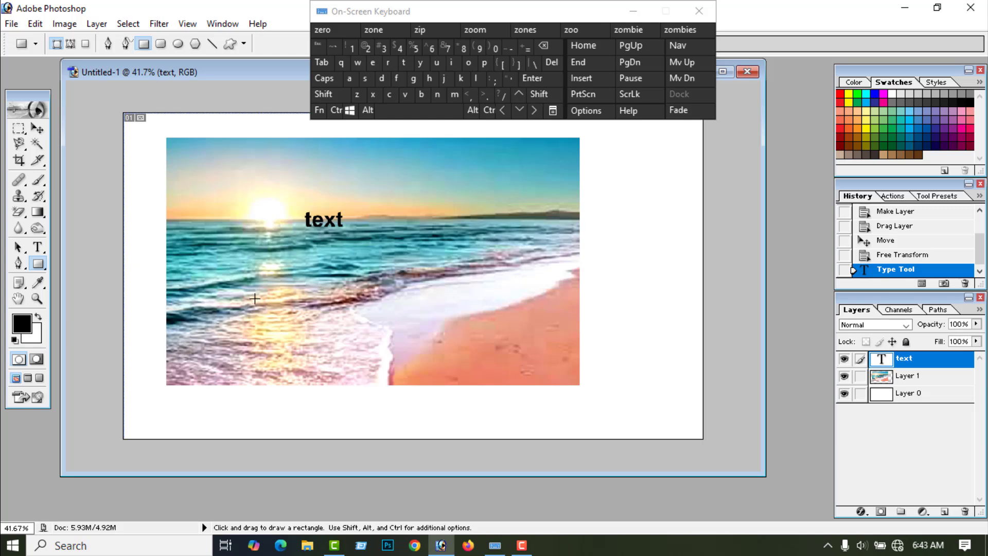
Draw a black rectangle over the lower left of the sea image and a closed black triangle beside it with the Pen tool.
{"action": "left_click_drag", "start_coordinate": [199, 261], "coordinate": [364, 363]}
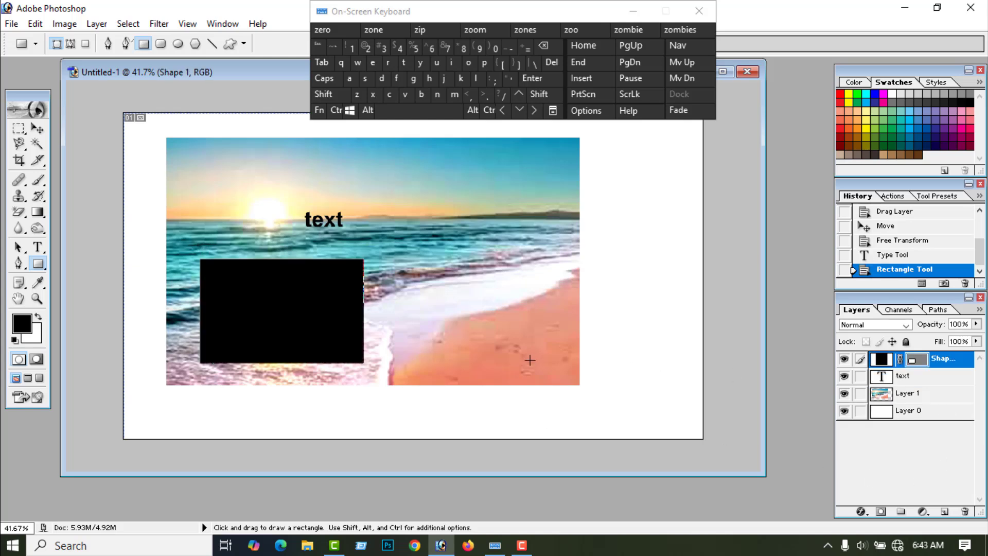
{"action": "left_click", "coordinate": [19, 263]}
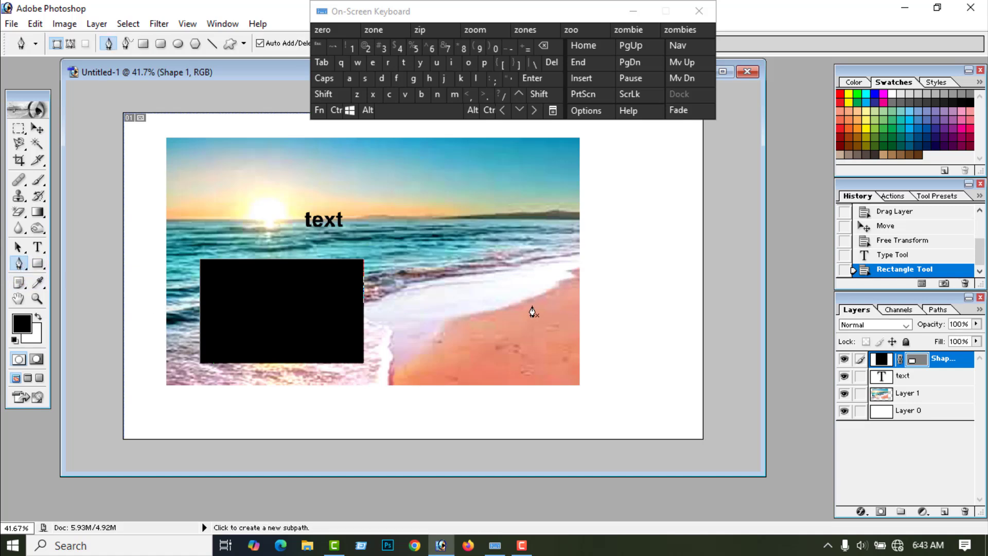
{"action": "left_click", "coordinate": [405, 326]}
{"action": "left_click", "coordinate": [432, 265]}
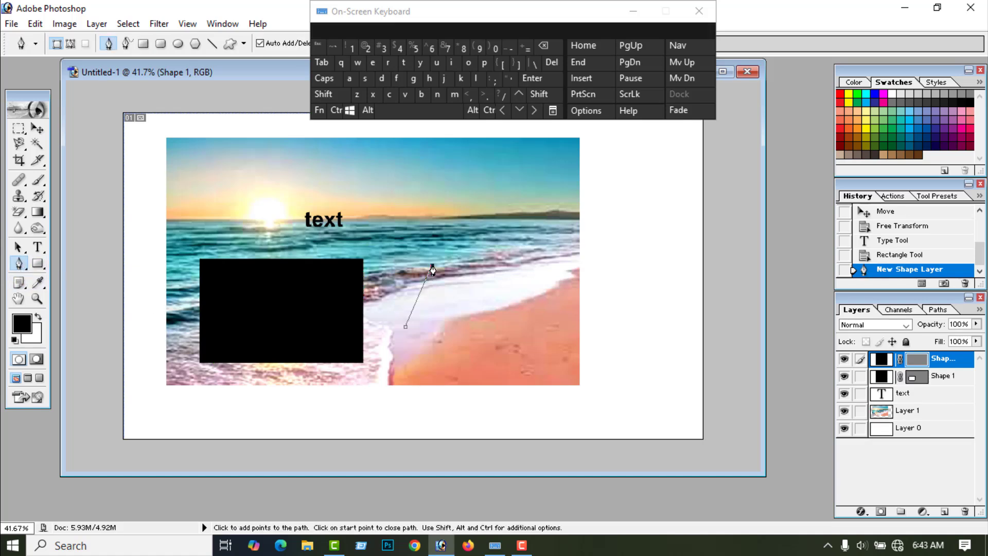
{"action": "left_click", "coordinate": [464, 326]}
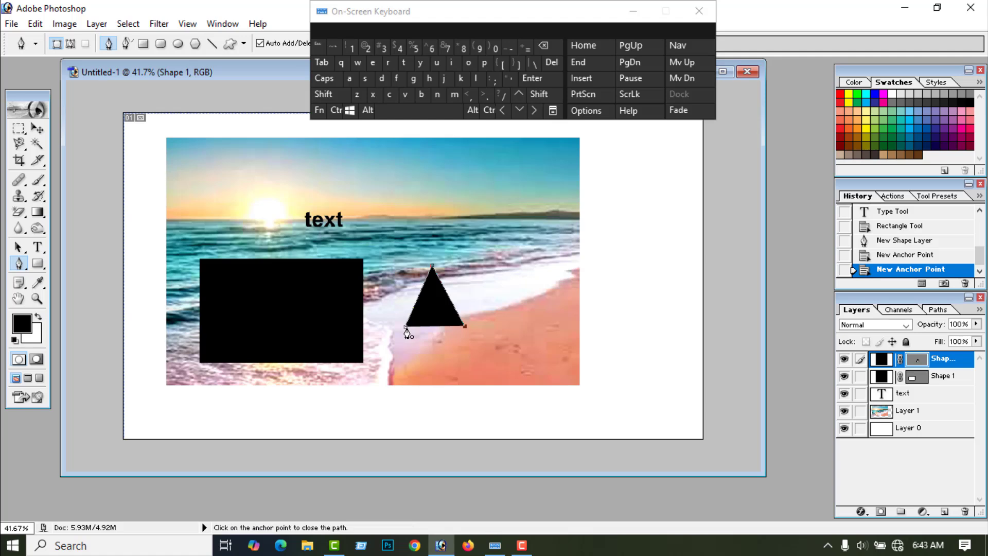
{"action": "left_click", "coordinate": [405, 326]}
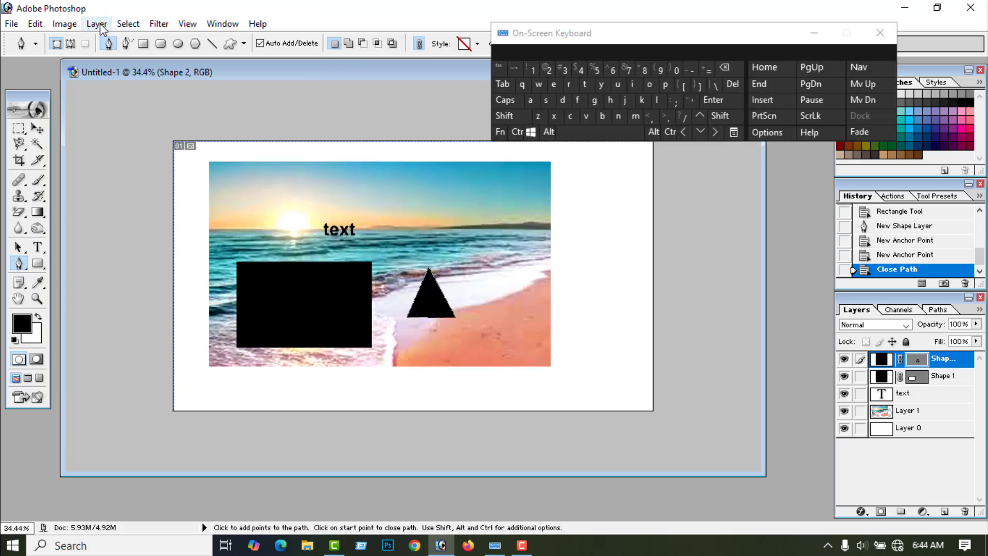
{"action": "left_click", "coordinate": [96, 25]}
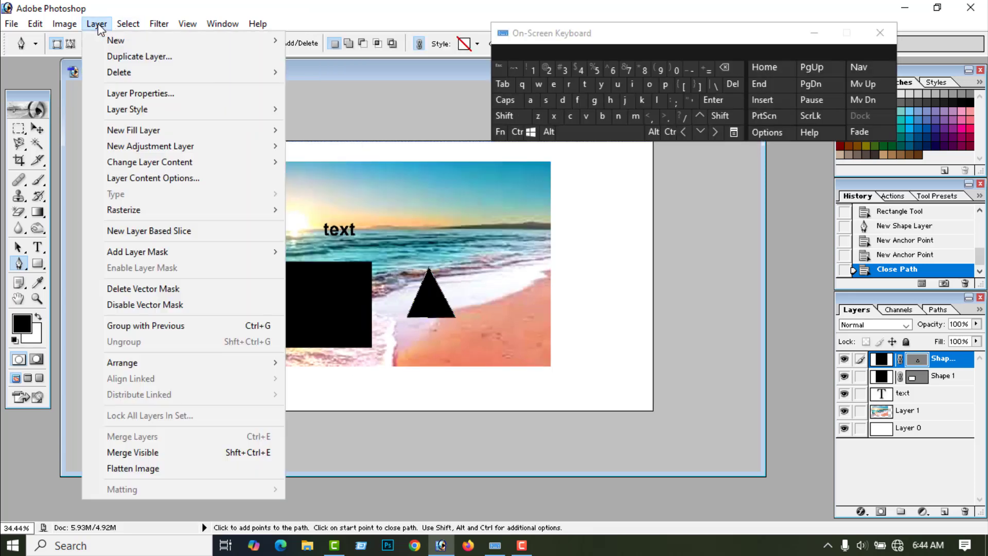
{"action": "mouse_move", "coordinate": [149, 147]}
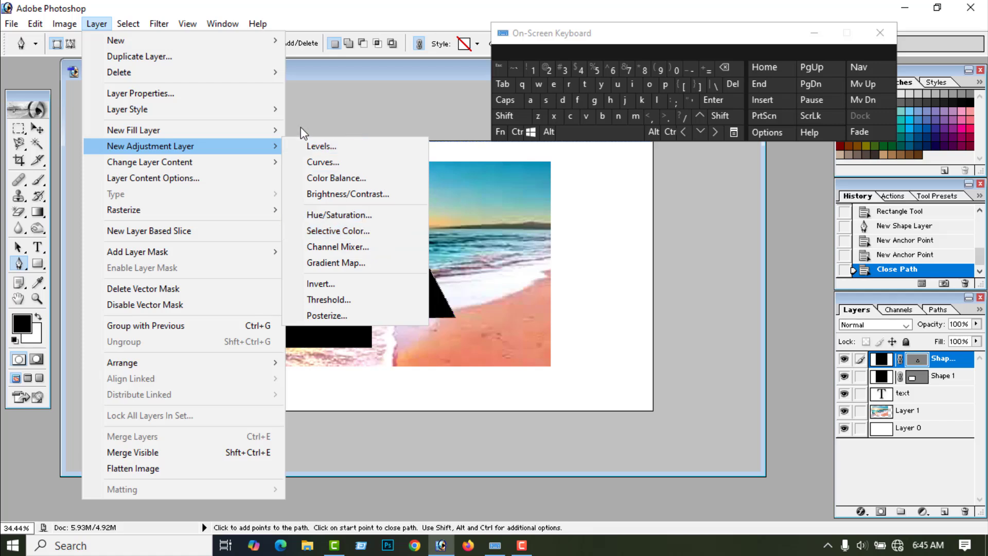
{"action": "left_click", "coordinate": [332, 104]}
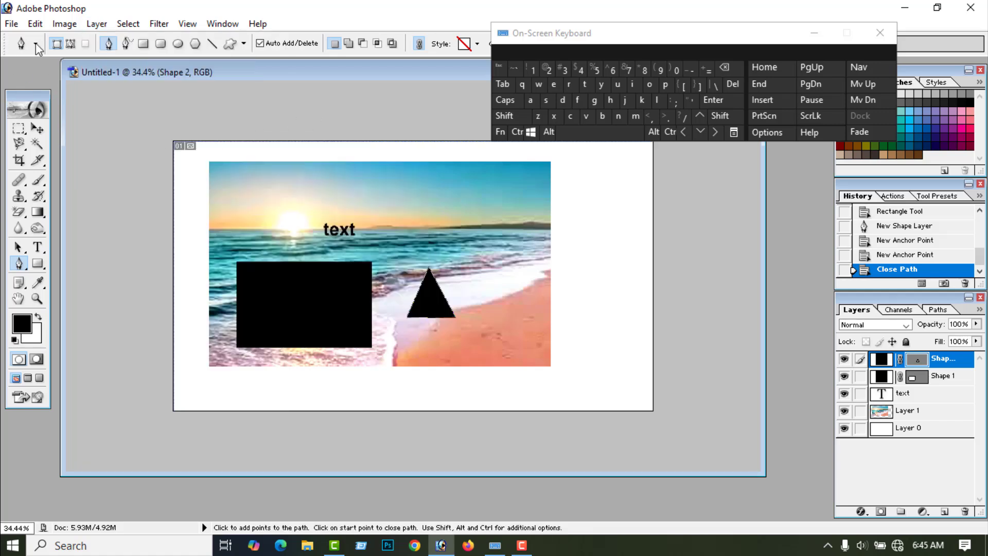
Place the man's portrait photo over the upper right of the sea image and widen the sea image beneath it.
{"action": "left_click", "coordinate": [12, 24]}
{"action": "left_click", "coordinate": [52, 57]}
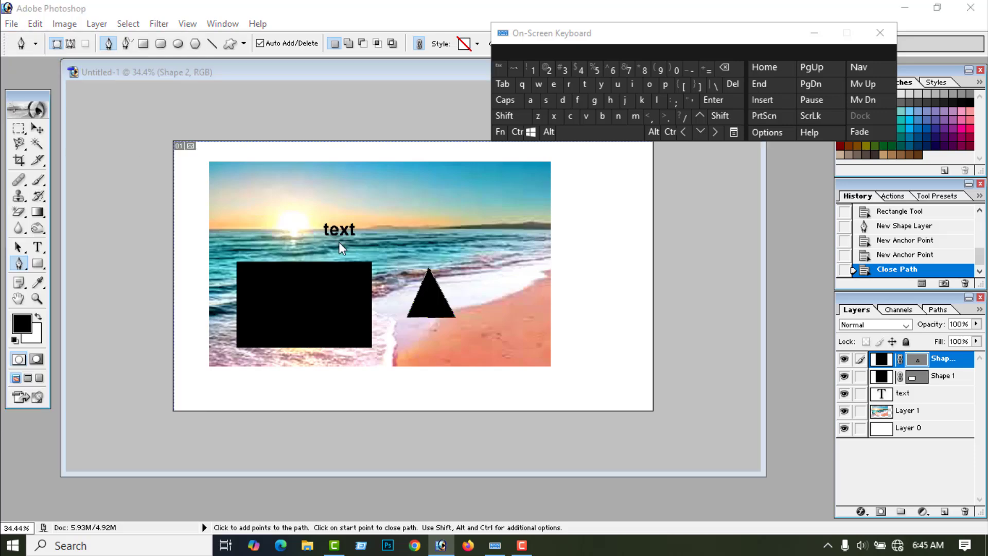
{"action": "left_click", "coordinate": [226, 133]}
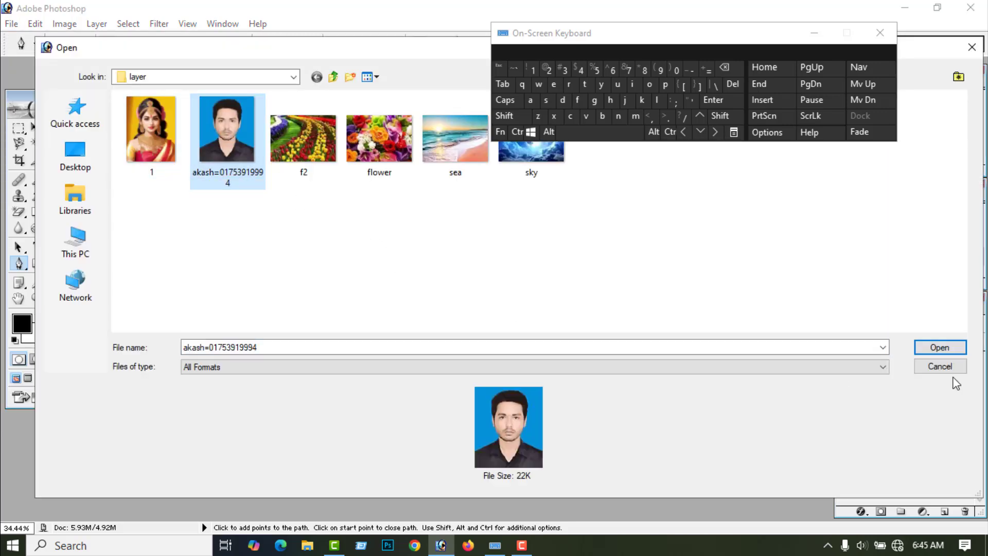
{"action": "left_click", "coordinate": [946, 348]}
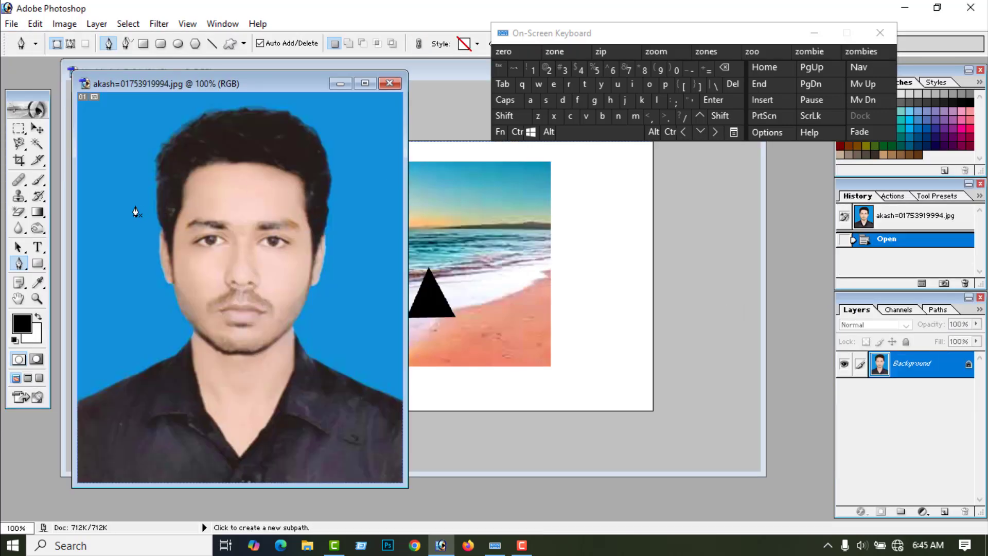
{"action": "left_click", "coordinate": [38, 128]}
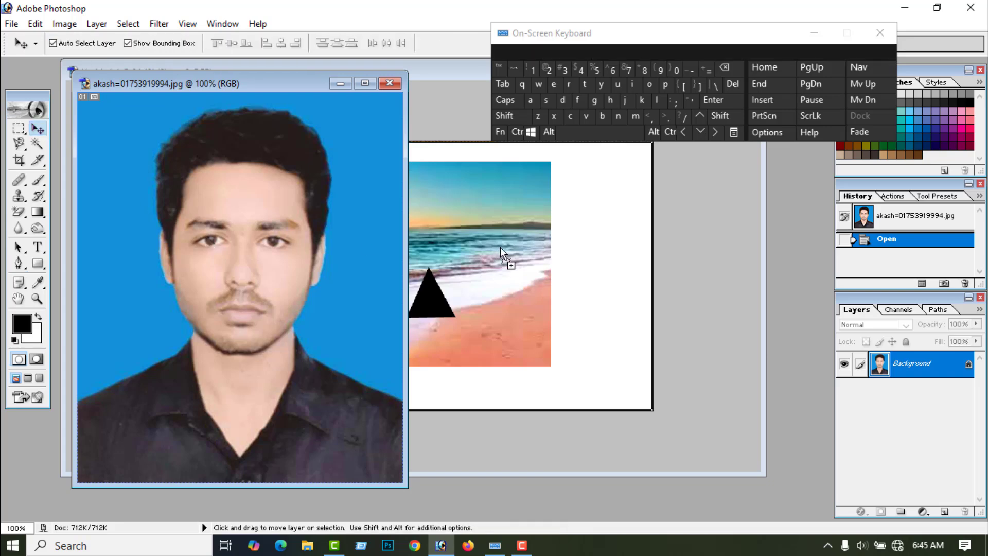
{"action": "left_click_drag", "start_coordinate": [501, 247], "coordinate": [548, 239]}
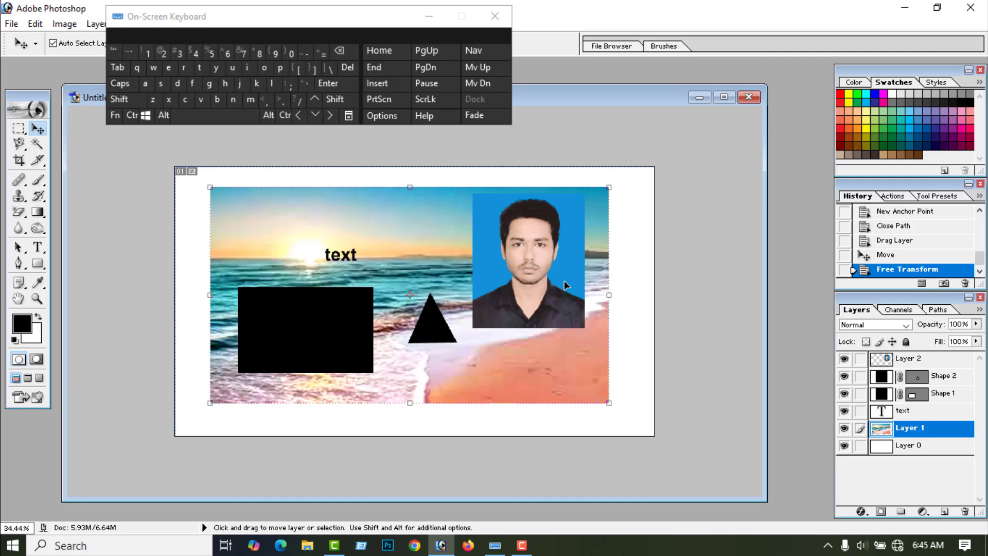
Select the portrait's blue background with the Magic Wand and add a Color Balance adjustment layer for that selection.
{"action": "left_click", "coordinate": [561, 277]}
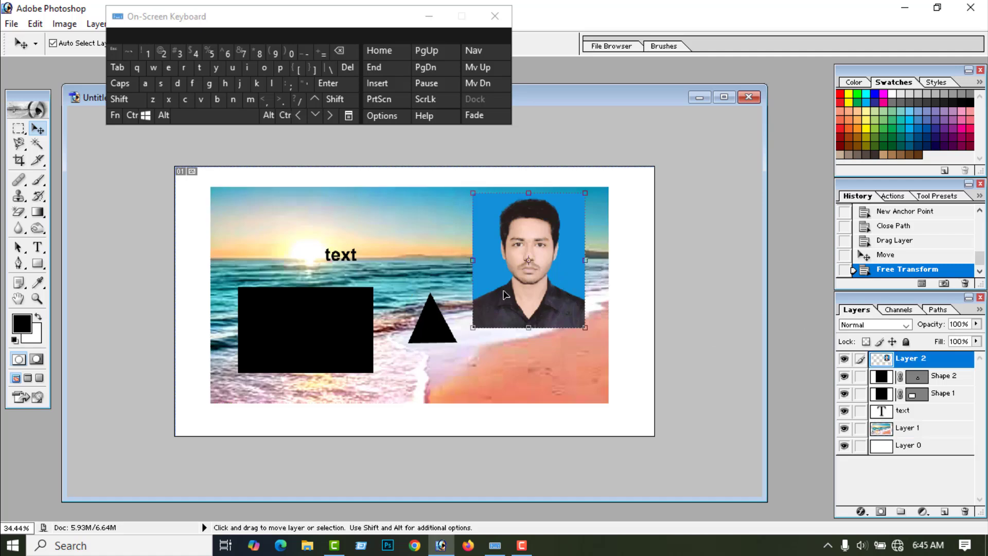
{"action": "left_click", "coordinate": [39, 145]}
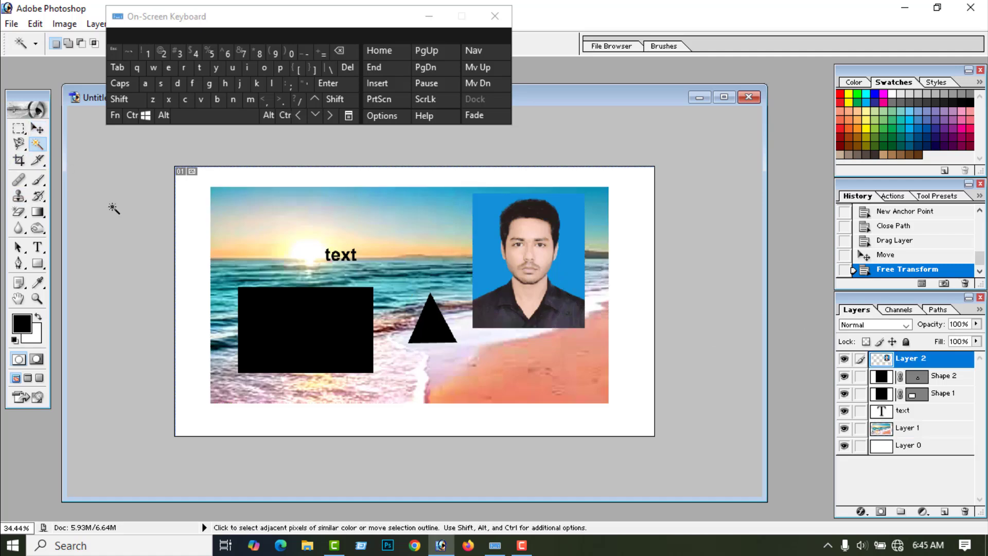
{"action": "left_click", "coordinate": [484, 264]}
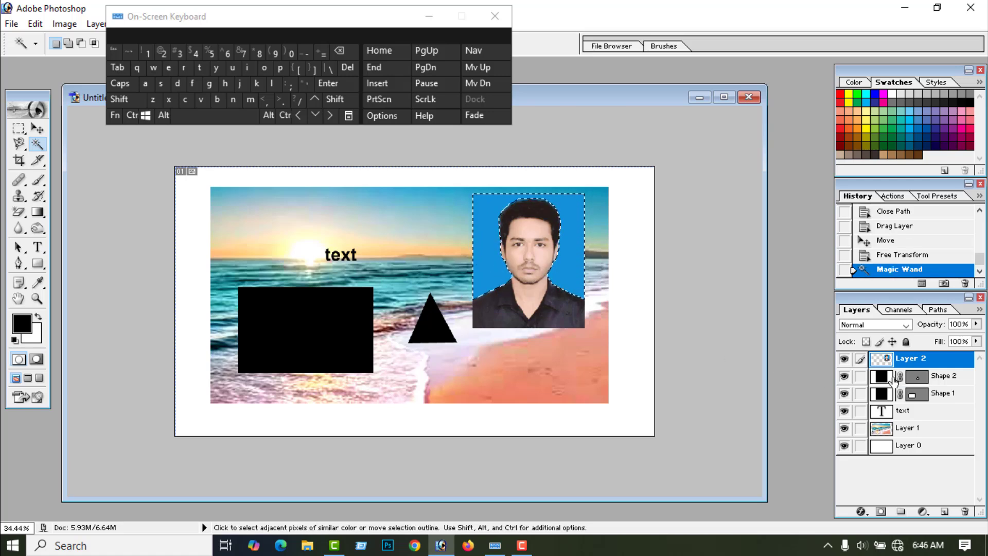
{"action": "left_click", "coordinate": [923, 512]}
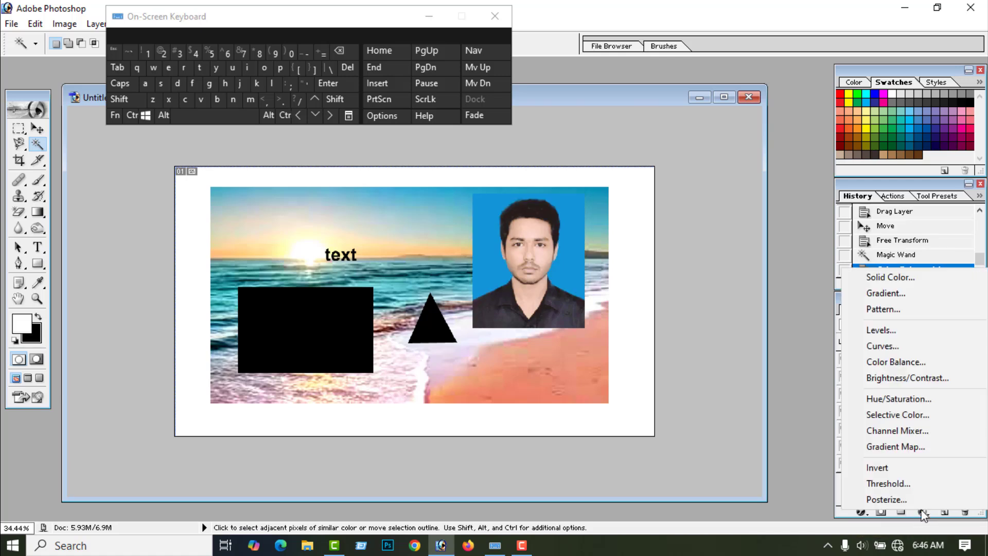
Try to add a Hue/Saturation adjustment layer with Lightness set to +1.
{"action": "left_click", "coordinate": [886, 399]}
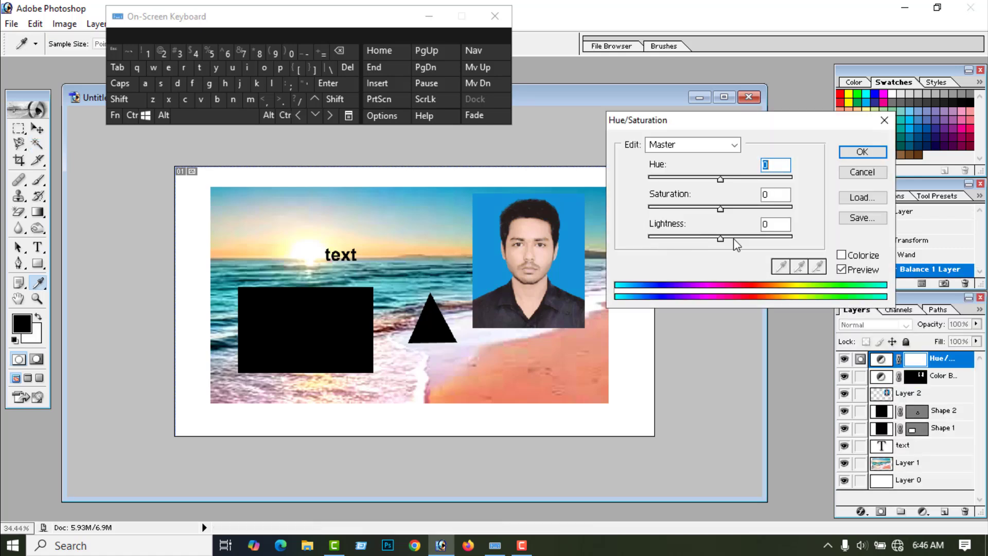
{"action": "mouse_move", "coordinate": [721, 239]}
{"action": "left_mouse_down"}
{"action": "mouse_move", "coordinate": [650, 248]}
{"action": "mouse_move", "coordinate": [784, 247]}
{"action": "mouse_move", "coordinate": [721, 238]}
{"action": "left_mouse_up"}
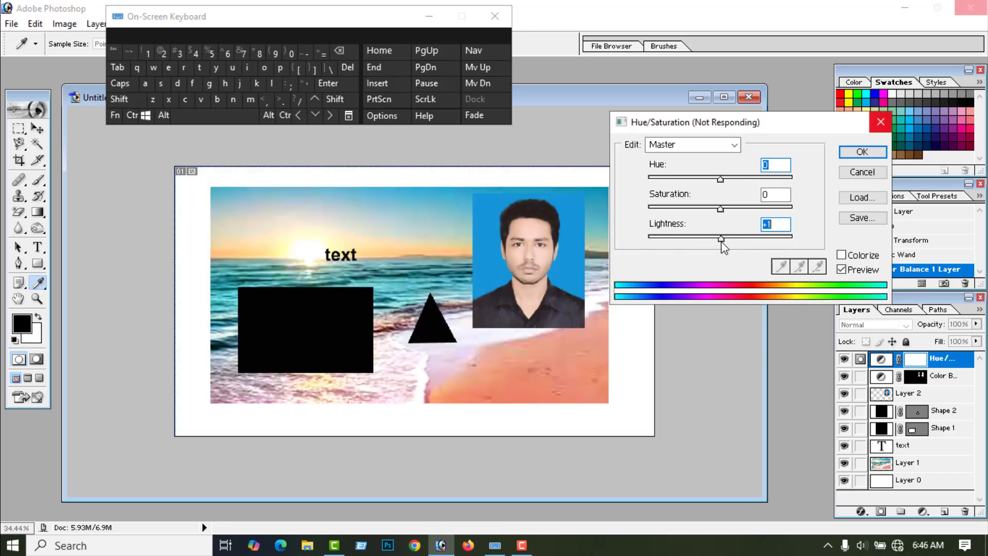
{"action": "key", "text": "Return"}
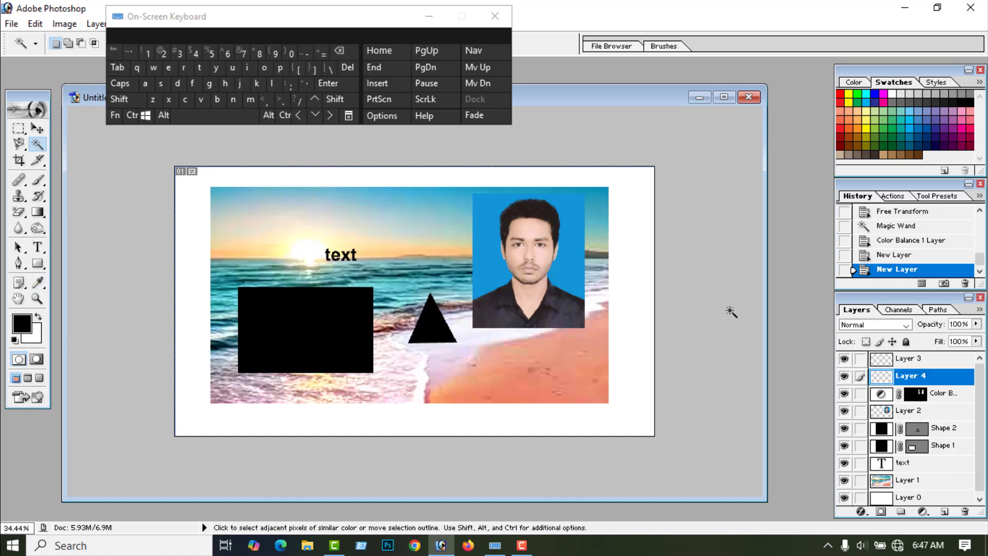
{"action": "left_click_drag", "start_coordinate": [266, 23], "coordinate": [557, 42]}
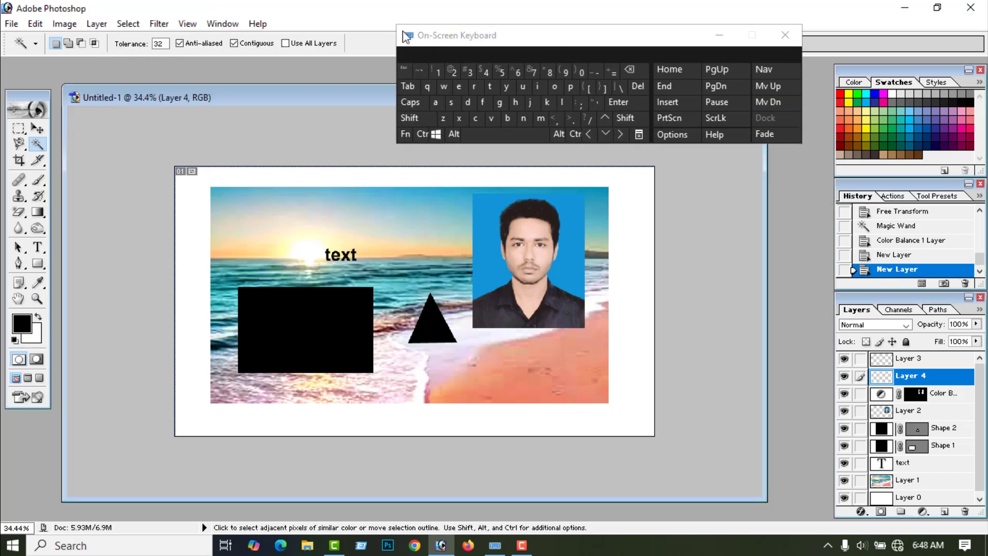
{"action": "left_click", "coordinate": [97, 24]}
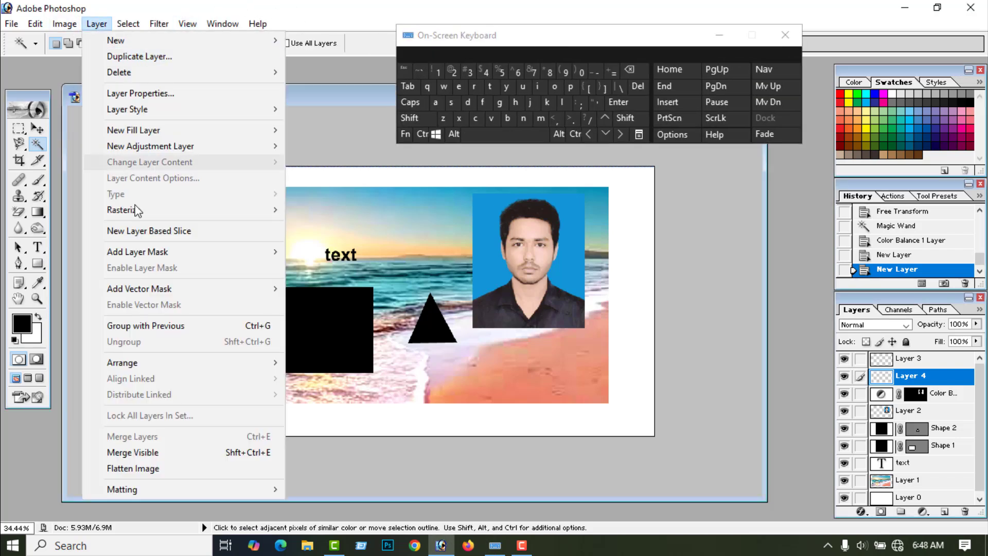
{"action": "mouse_move", "coordinate": [150, 132]}
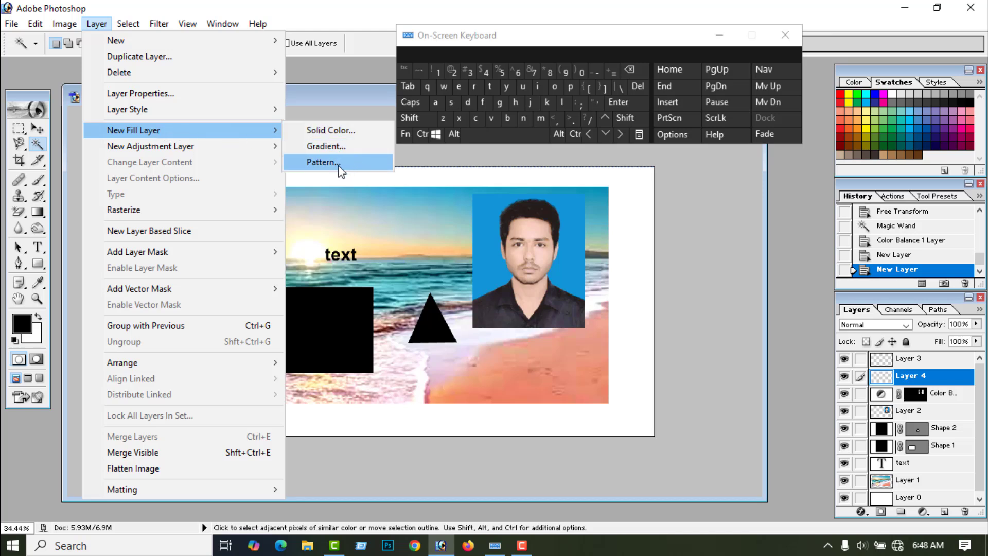
{"action": "left_click", "coordinate": [600, 43]}
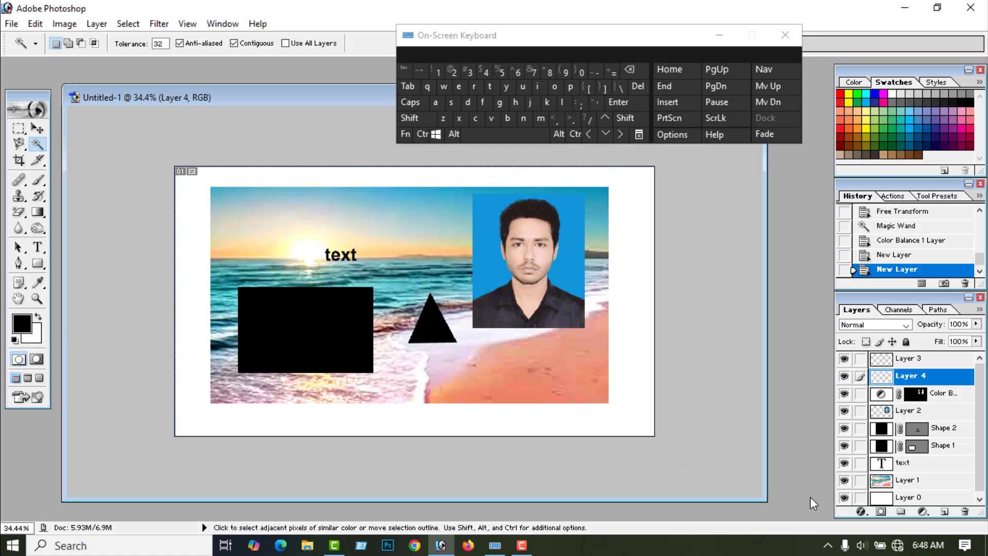
{"action": "left_click_drag", "start_coordinate": [979, 402], "coordinate": [984, 460]}
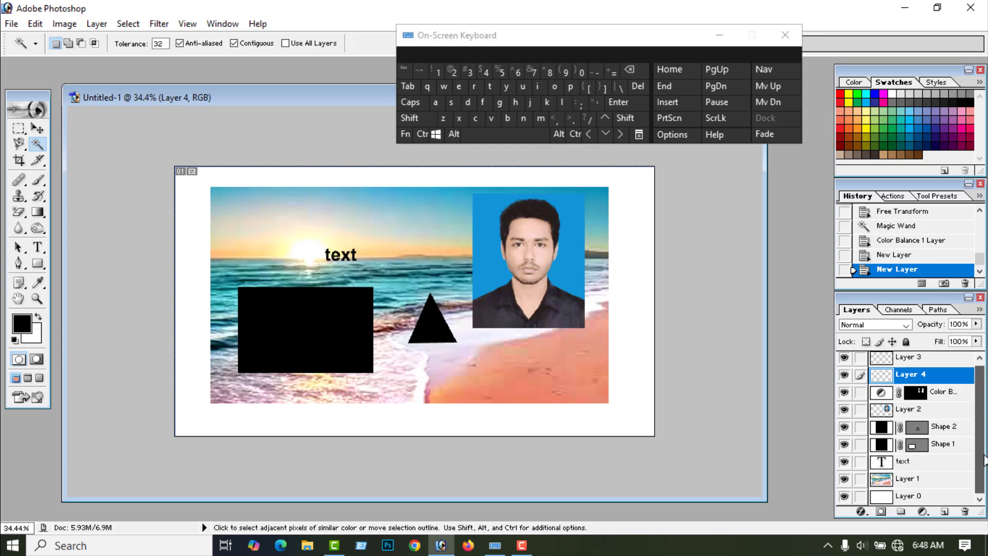
Add a Solid Color fill layer named Color Fill 1 directly above Layer 0, with Normal mode and 100% opacity.
{"action": "left_click", "coordinate": [931, 497]}
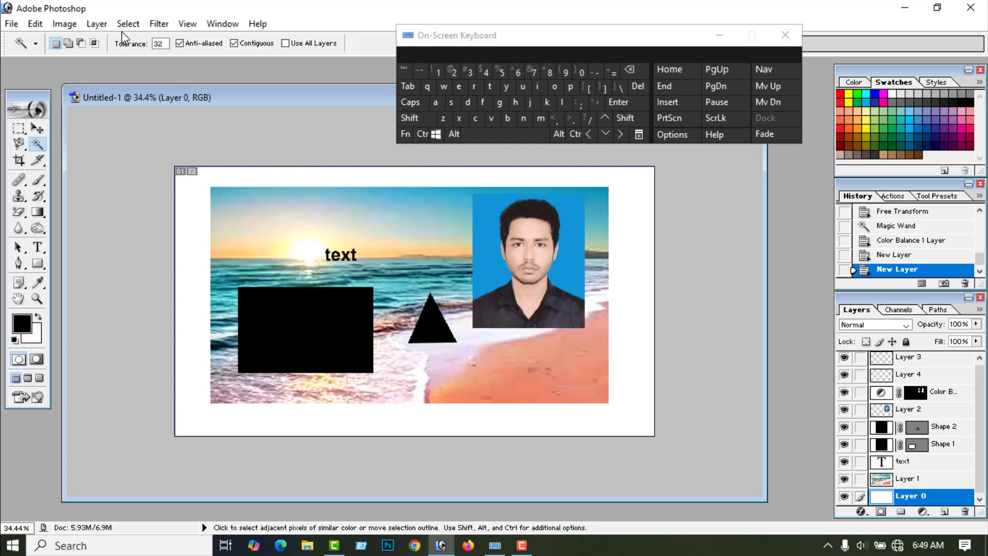
{"action": "left_click", "coordinate": [96, 24]}
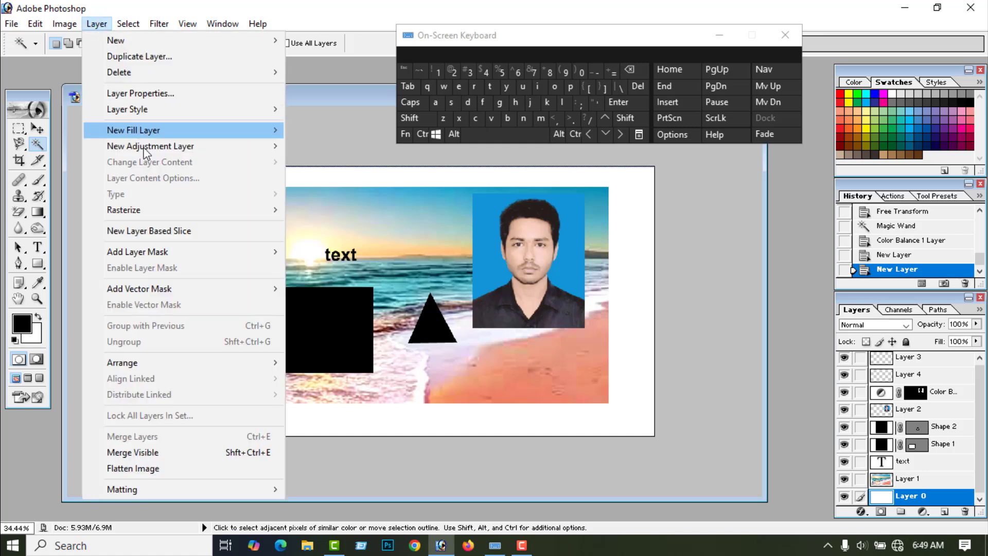
{"action": "mouse_move", "coordinate": [189, 135]}
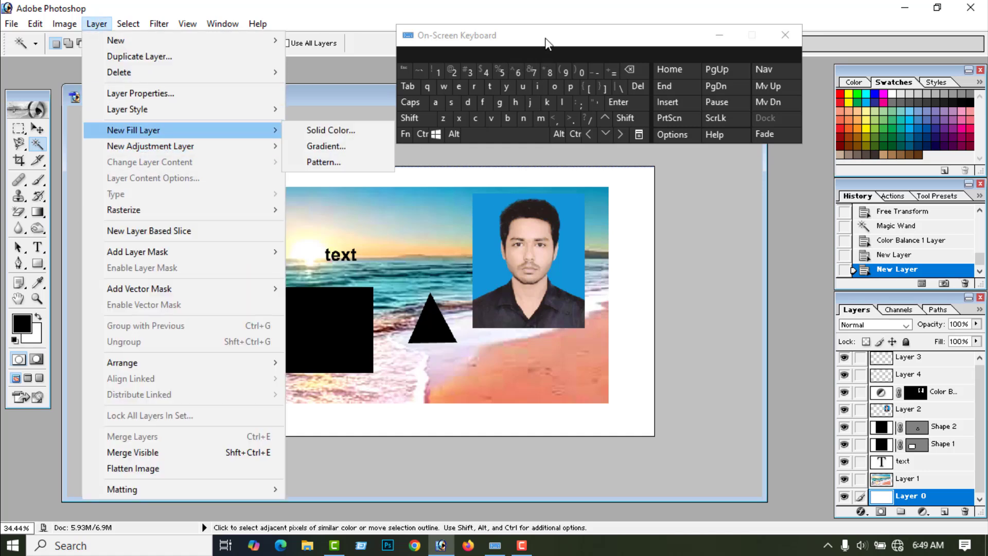
{"action": "left_click_drag", "start_coordinate": [545, 39], "coordinate": [591, 33]}
{"action": "left_click", "coordinate": [96, 24]}
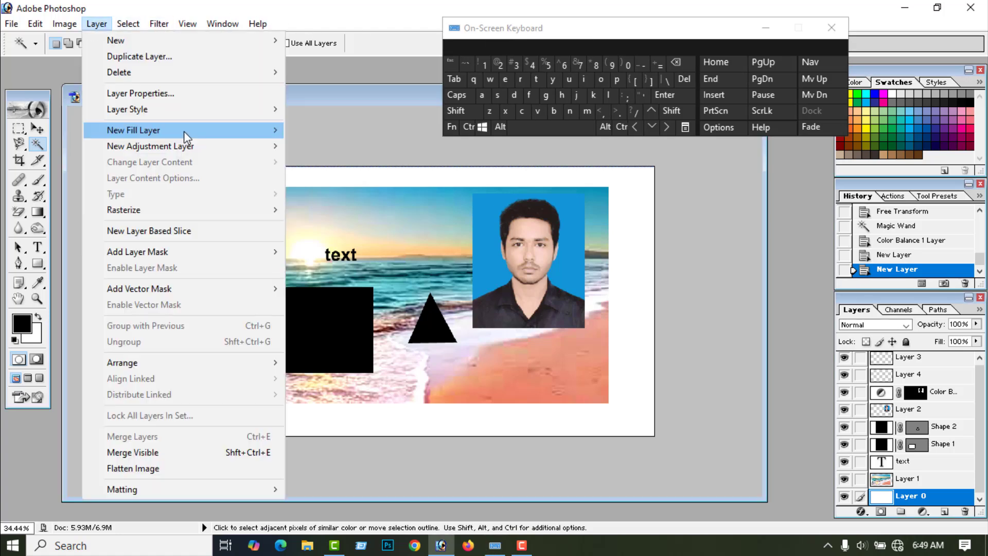
{"action": "mouse_move", "coordinate": [186, 132]}
{"action": "left_click", "coordinate": [363, 138]}
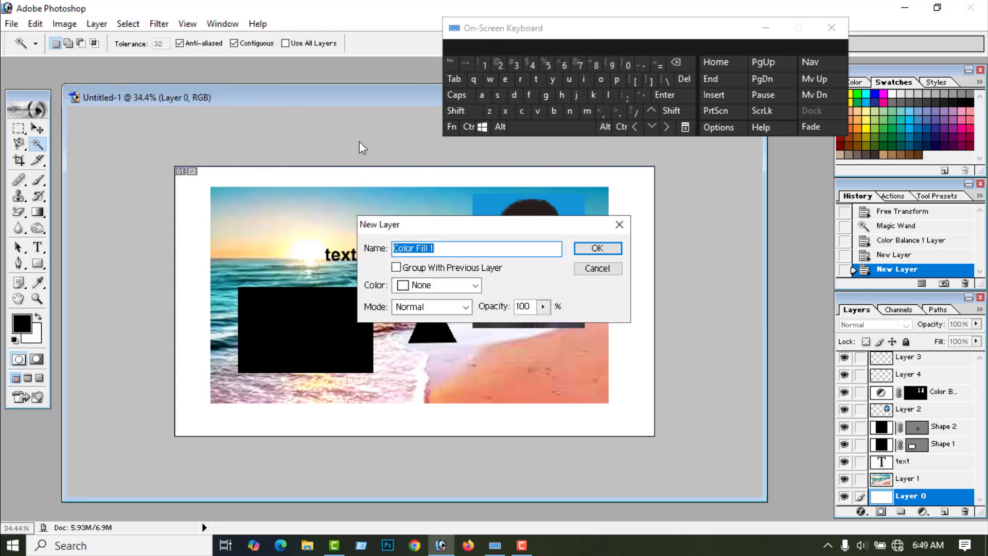
{"action": "left_click", "coordinate": [608, 248]}
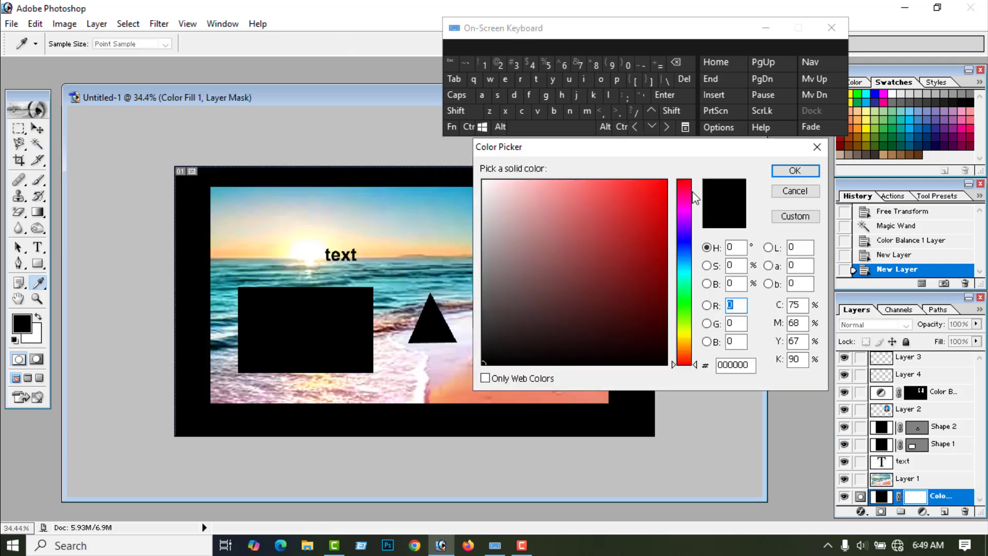
Try purple and green for the Color Fill 1 layer, and settle on a blue shade.
{"action": "left_click", "coordinate": [684, 287]}
{"action": "left_click", "coordinate": [684, 220]}
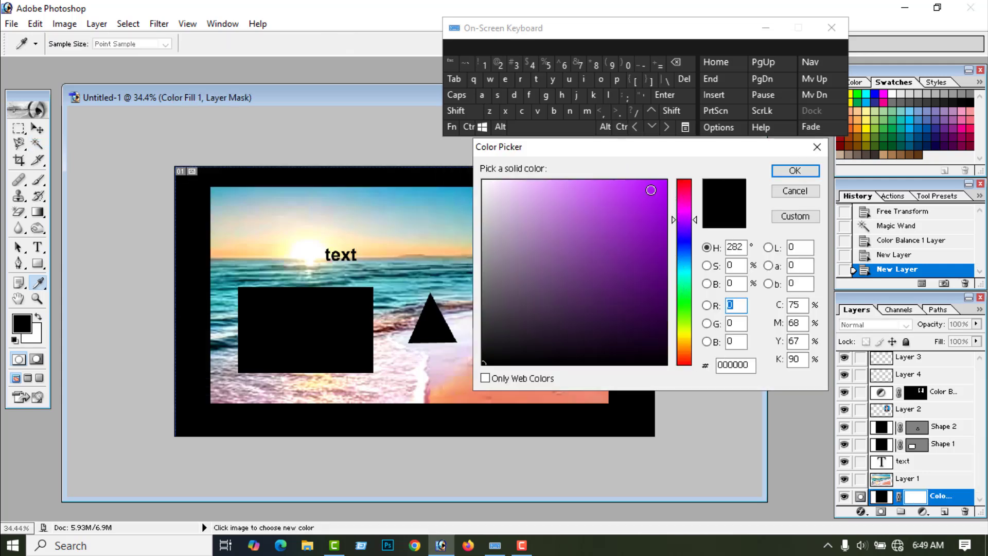
{"action": "left_click", "coordinate": [651, 190]}
{"action": "left_click", "coordinate": [652, 258]}
{"action": "left_click", "coordinate": [679, 303]}
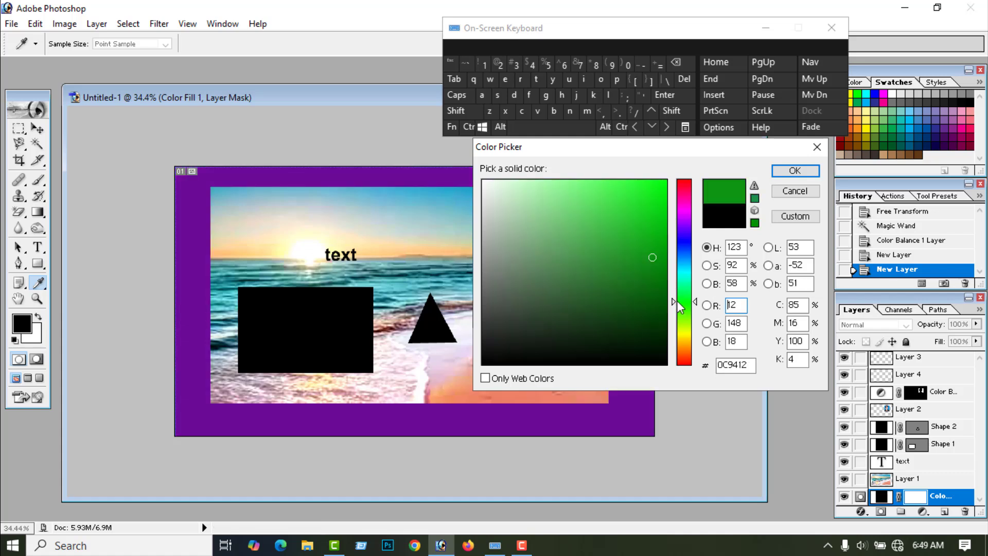
{"action": "left_click", "coordinate": [684, 252]}
{"action": "left_click", "coordinate": [653, 227]}
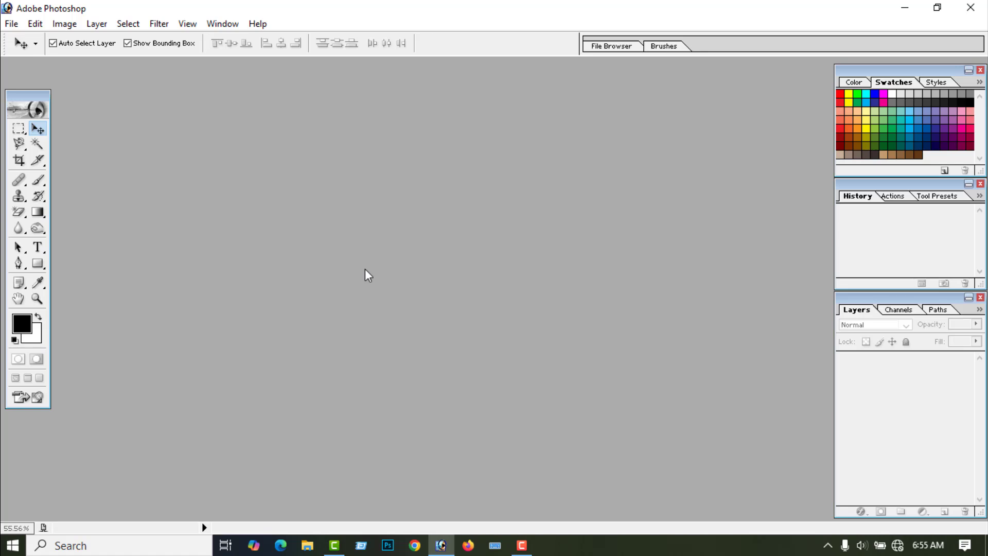
Open the sea and flower images from the layer folder.
{"action": "left_click", "coordinate": [12, 24]}
{"action": "left_click", "coordinate": [41, 56]}
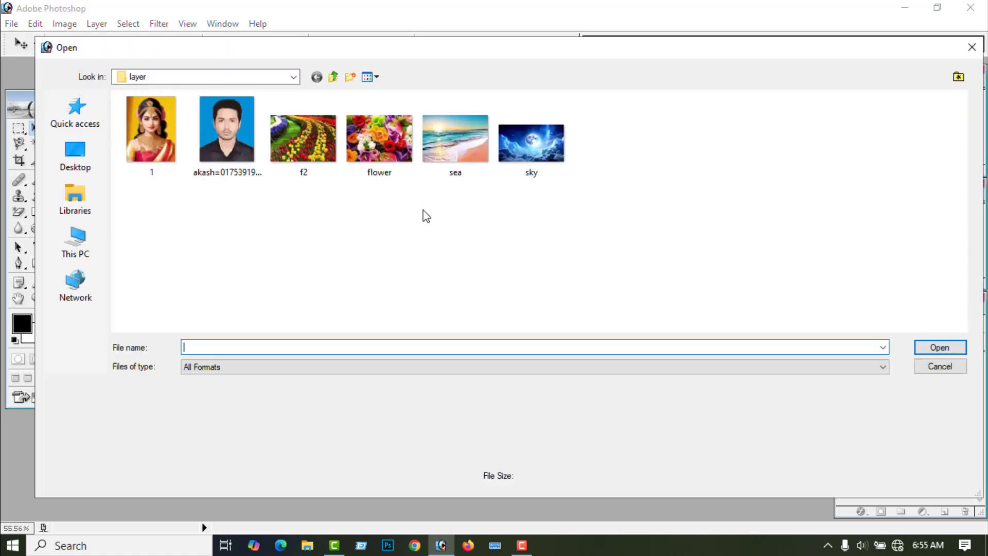
{"action": "left_click", "coordinate": [471, 153]}
{"action": "left_click", "coordinate": [949, 345]}
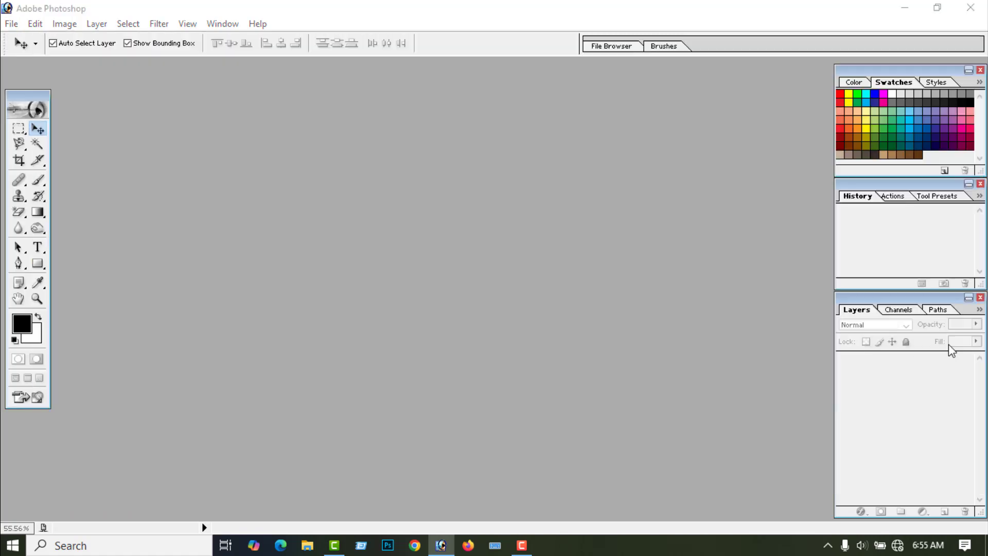
{"action": "left_click", "coordinate": [11, 23]}
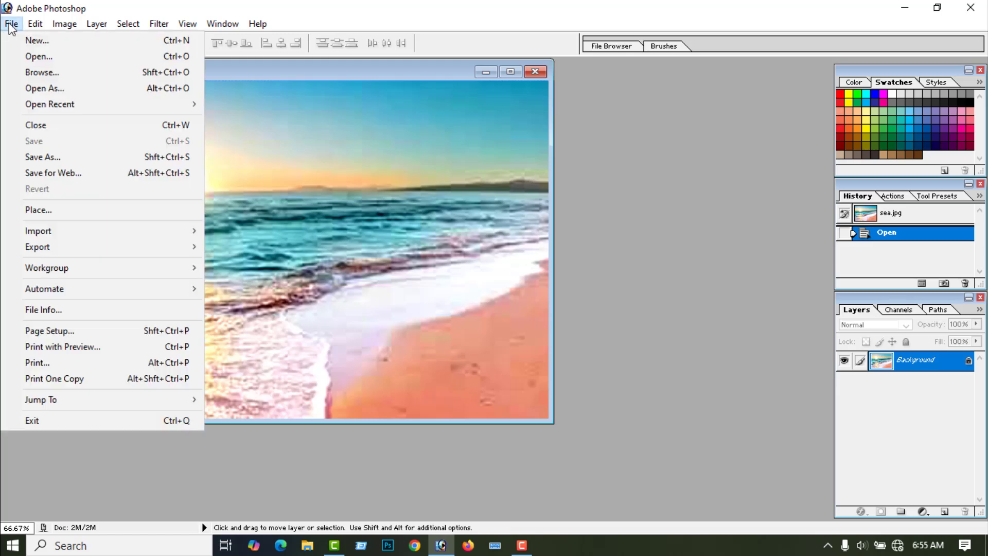
{"action": "left_click", "coordinate": [39, 55]}
{"action": "left_click", "coordinate": [379, 155]}
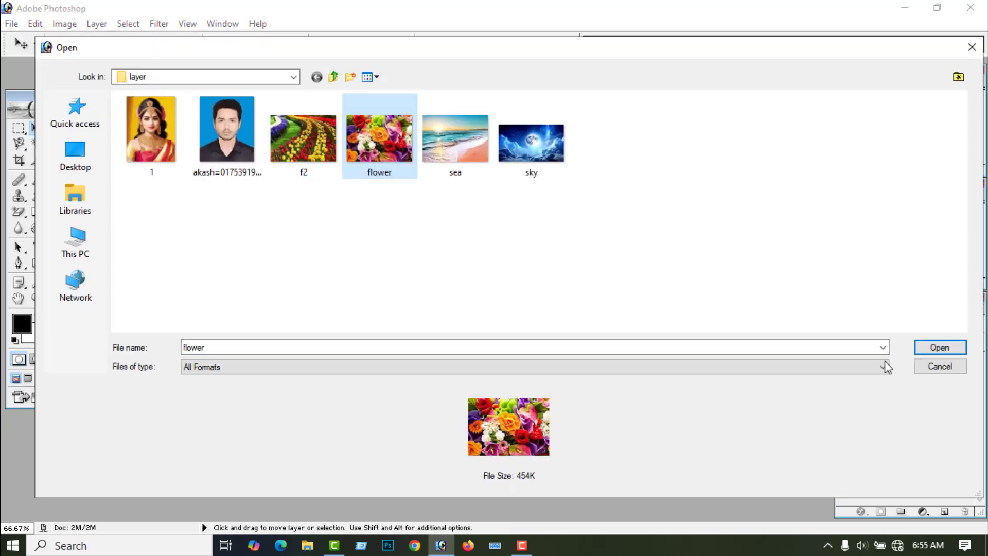
{"action": "left_click", "coordinate": [952, 346]}
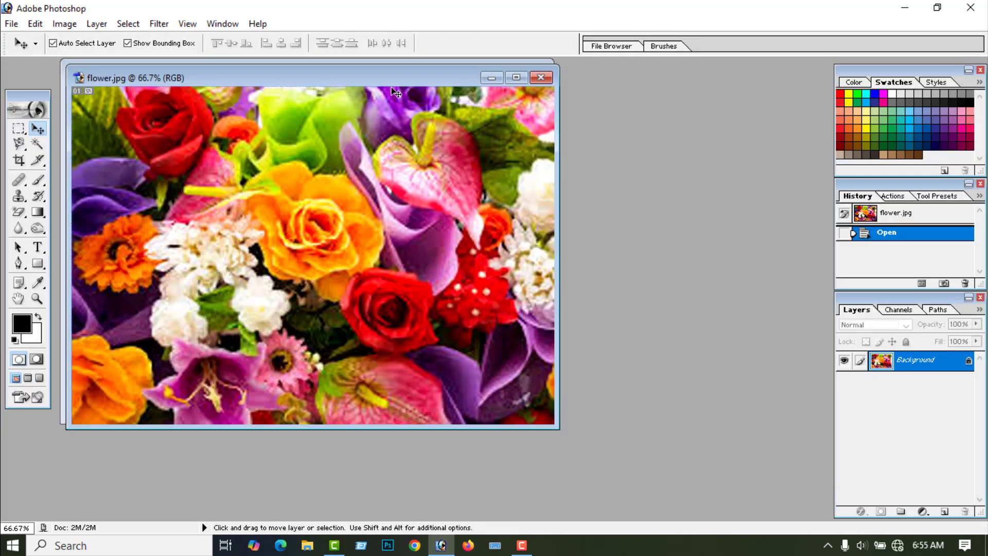
Bring the flower image into the sea document as a new layer and align it to cover the whole canvas.
{"action": "left_click_drag", "start_coordinate": [388, 84], "coordinate": [267, 174]}
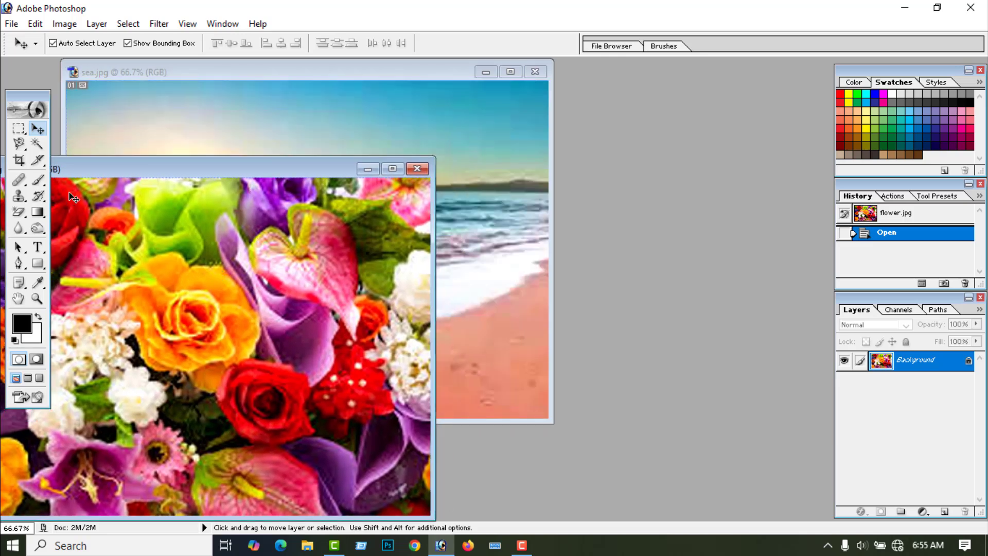
{"action": "left_click_drag", "start_coordinate": [220, 249], "coordinate": [478, 165]}
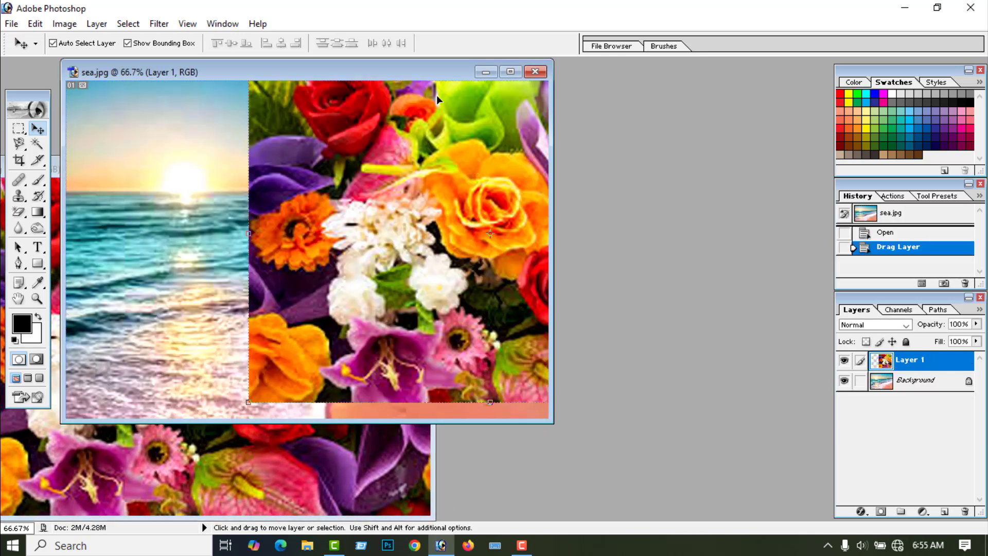
{"action": "left_click_drag", "start_coordinate": [331, 78], "coordinate": [436, 88]}
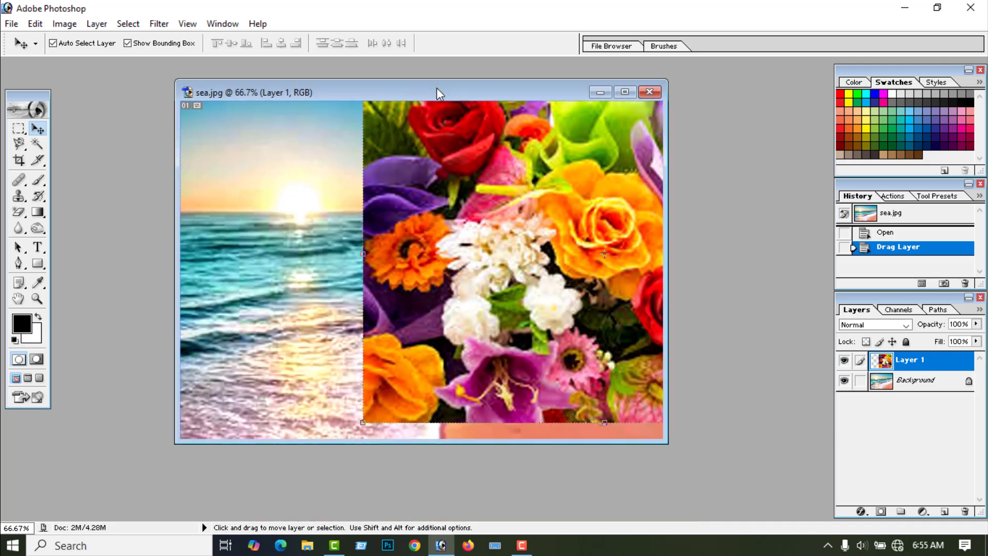
{"action": "left_click", "coordinate": [625, 91]}
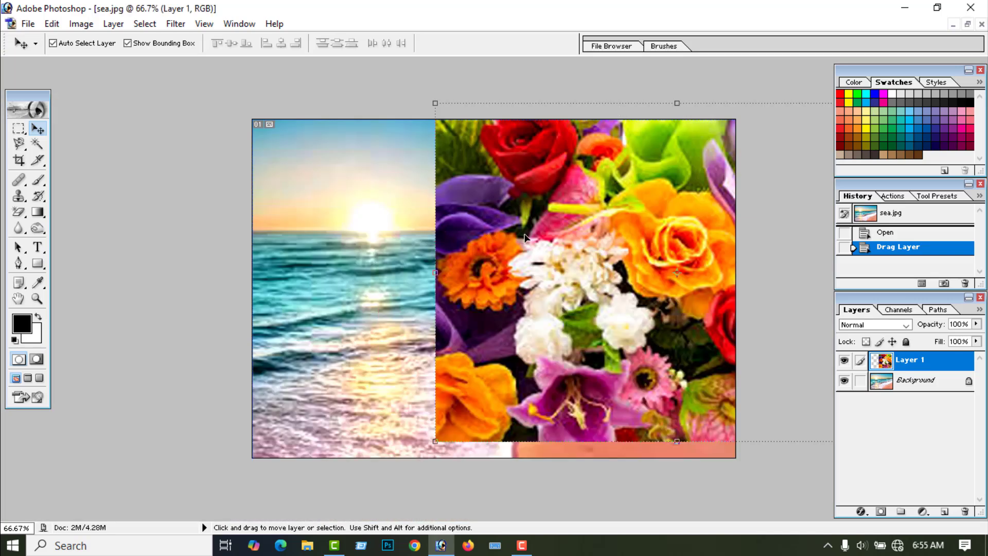
{"action": "left_click_drag", "start_coordinate": [483, 306], "coordinate": [340, 253]}
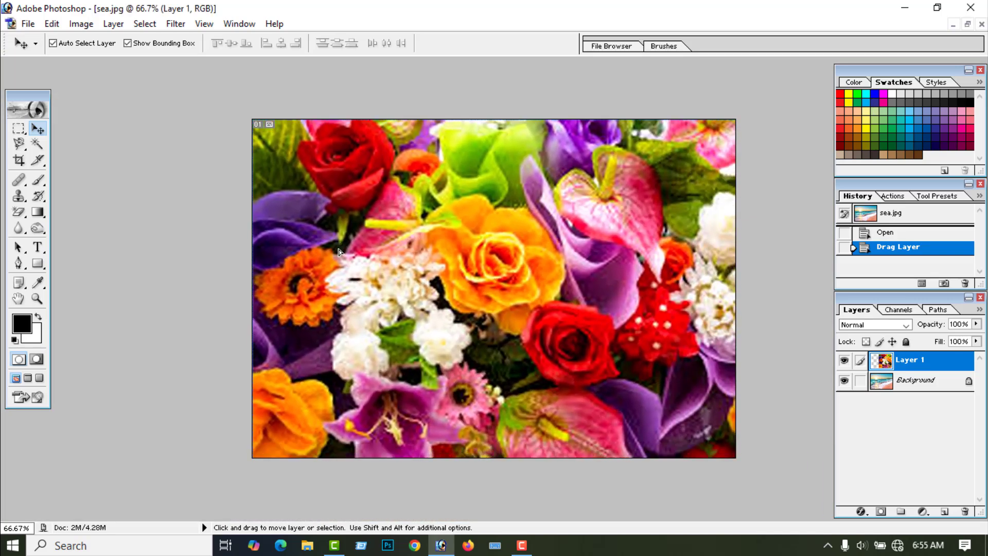
{"action": "key", "text": "ctrl+0"}
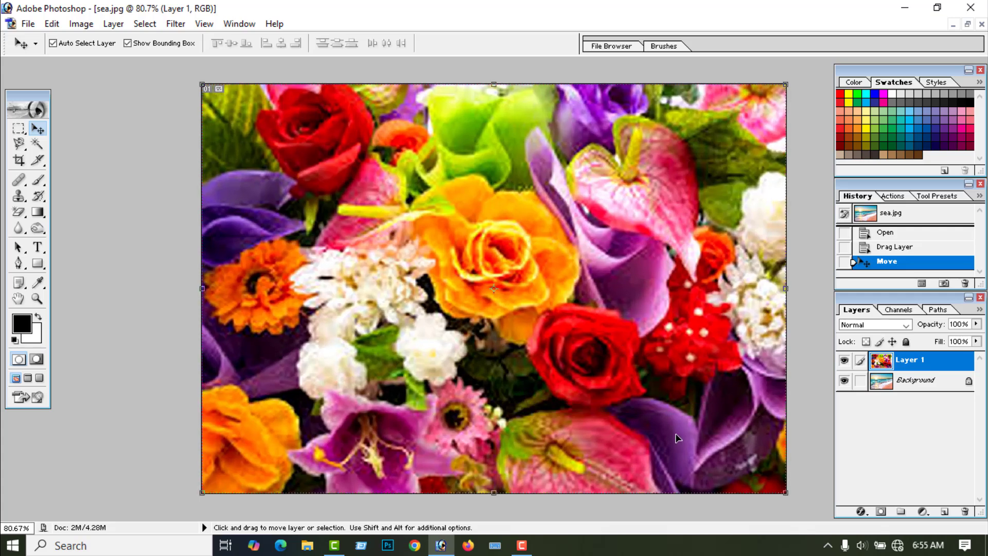
Add a layer mask to the flower layer and paint it black with a size 60 brush to reveal the sea in the centre.
{"action": "left_click", "coordinate": [881, 512]}
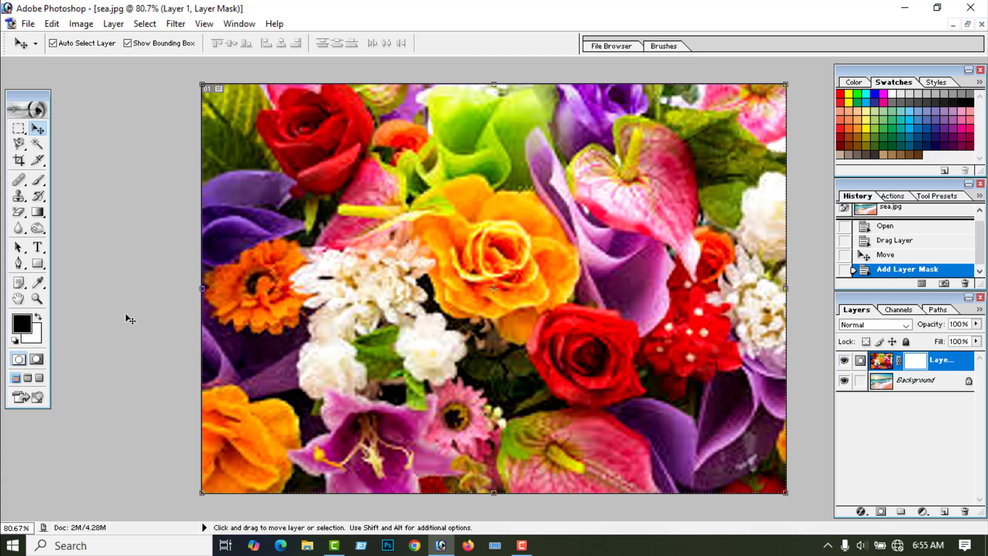
{"action": "left_click", "coordinate": [38, 180]}
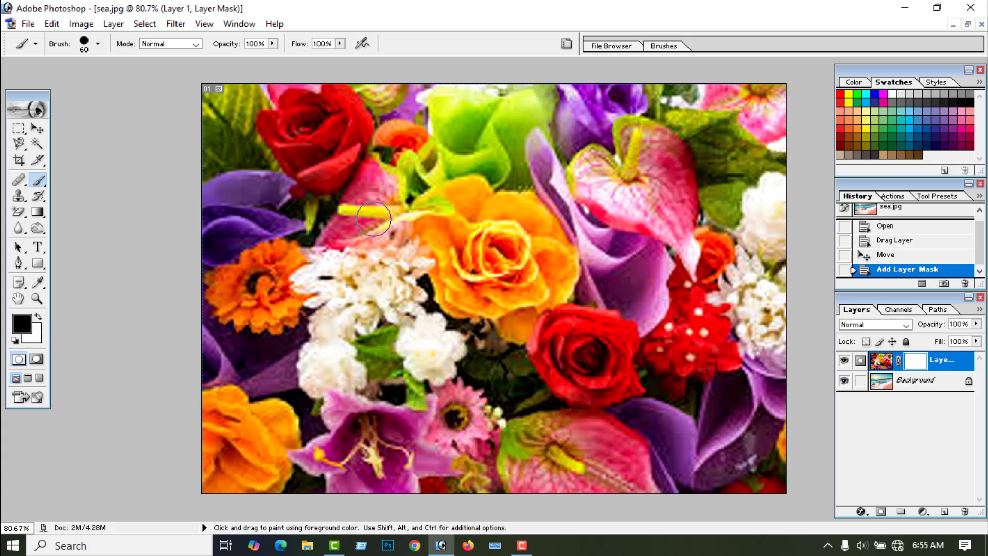
{"action": "mouse_move", "coordinate": [372, 217]}
{"action": "left_mouse_down"}
{"action": "mouse_move", "coordinate": [600, 219]}
{"action": "mouse_move", "coordinate": [600, 253]}
{"action": "mouse_move", "coordinate": [378, 236]}
{"action": "mouse_move", "coordinate": [370, 249]}
{"action": "mouse_move", "coordinate": [433, 261]}
{"action": "mouse_move", "coordinate": [596, 258]}
{"action": "mouse_move", "coordinate": [413, 255]}
{"action": "mouse_move", "coordinate": [383, 271]}
{"action": "mouse_move", "coordinate": [384, 282]}
{"action": "mouse_move", "coordinate": [543, 283]}
{"action": "mouse_move", "coordinate": [584, 280]}
{"action": "mouse_move", "coordinate": [609, 256]}
{"action": "mouse_move", "coordinate": [601, 215]}
{"action": "mouse_move", "coordinate": [456, 195]}
{"action": "mouse_move", "coordinate": [392, 200]}
{"action": "mouse_move", "coordinate": [367, 233]}
{"action": "mouse_move", "coordinate": [368, 269]}
{"action": "mouse_move", "coordinate": [401, 299]}
{"action": "mouse_move", "coordinate": [523, 300]}
{"action": "mouse_move", "coordinate": [592, 292]}
{"action": "mouse_move", "coordinate": [613, 262]}
{"action": "mouse_move", "coordinate": [627, 193]}
{"action": "mouse_move", "coordinate": [391, 191]}
{"action": "mouse_move", "coordinate": [371, 196]}
{"action": "mouse_move", "coordinate": [354, 253]}
{"action": "mouse_move", "coordinate": [379, 302]}
{"action": "mouse_move", "coordinate": [551, 318]}
{"action": "mouse_move", "coordinate": [593, 310]}
{"action": "mouse_move", "coordinate": [626, 282]}
{"action": "mouse_move", "coordinate": [650, 229]}
{"action": "mouse_move", "coordinate": [610, 163]}
{"action": "mouse_move", "coordinate": [426, 165]}
{"action": "mouse_move", "coordinate": [377, 173]}
{"action": "mouse_move", "coordinate": [354, 192]}
{"action": "mouse_move", "coordinate": [345, 276]}
{"action": "mouse_move", "coordinate": [358, 320]}
{"action": "mouse_move", "coordinate": [452, 345]}
{"action": "mouse_move", "coordinate": [528, 343]}
{"action": "mouse_move", "coordinate": [616, 320]}
{"action": "mouse_move", "coordinate": [640, 285]}
{"action": "mouse_move", "coordinate": [650, 213]}
{"action": "mouse_move", "coordinate": [631, 180]}
{"action": "left_mouse_up"}
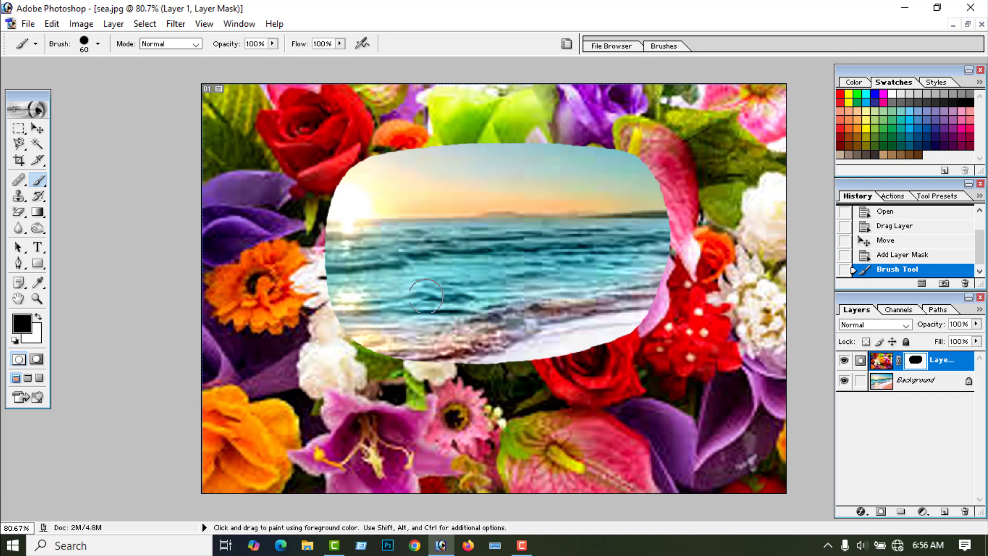
Paint white on the flower layer's mask to bring back flowers around the edge of the revealed sea area.
{"action": "left_click", "coordinate": [38, 319]}
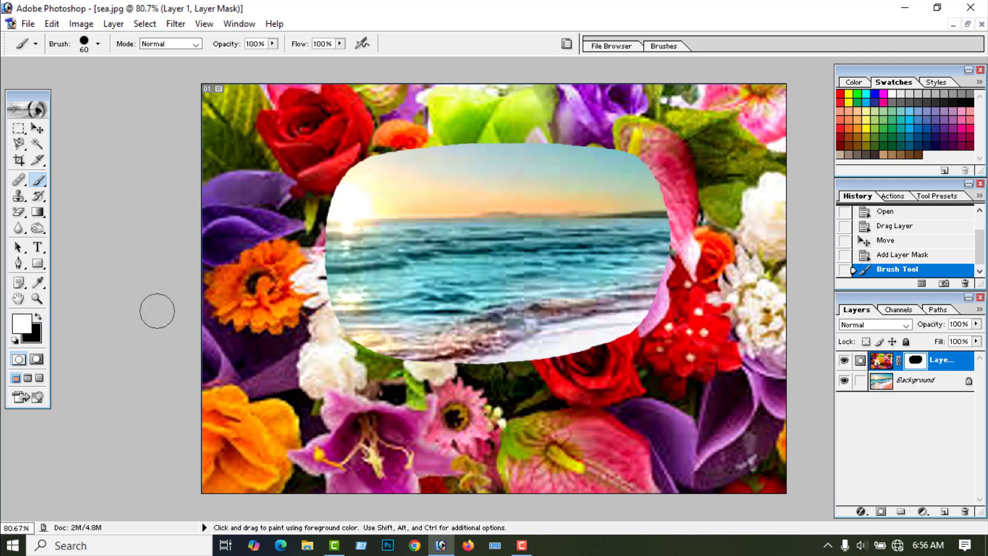
{"action": "mouse_move", "coordinate": [333, 173]}
{"action": "left_mouse_down"}
{"action": "mouse_move", "coordinate": [398, 151]}
{"action": "mouse_move", "coordinate": [615, 158]}
{"action": "mouse_move", "coordinate": [656, 179]}
{"action": "mouse_move", "coordinate": [670, 203]}
{"action": "mouse_move", "coordinate": [678, 255]}
{"action": "mouse_move", "coordinate": [652, 328]}
{"action": "left_mouse_up"}
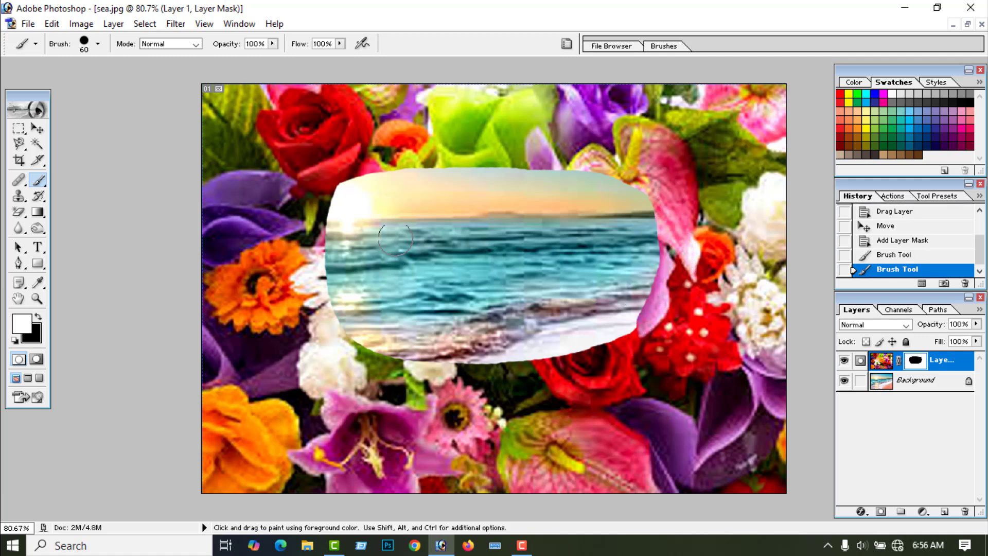
{"action": "mouse_move", "coordinate": [372, 167]}
{"action": "left_mouse_down"}
{"action": "mouse_move", "coordinate": [346, 196]}
{"action": "mouse_move", "coordinate": [332, 247]}
{"action": "mouse_move", "coordinate": [353, 327]}
{"action": "mouse_move", "coordinate": [431, 346]}
{"action": "mouse_move", "coordinate": [612, 324]}
{"action": "left_mouse_up"}
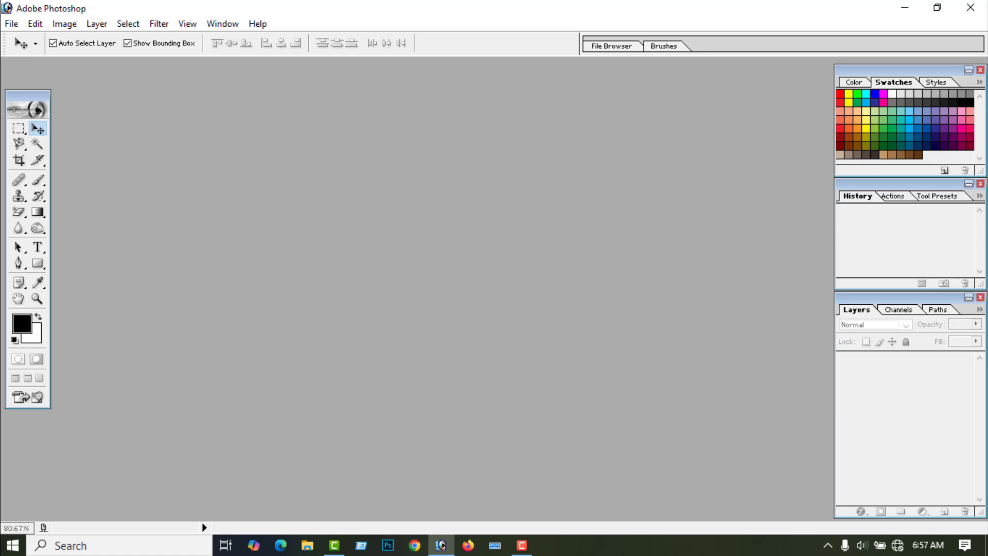
Open the woman's portrait 1.jpg in a maximized window and zoom in on her face to 500%.
{"action": "left_click", "coordinate": [11, 24]}
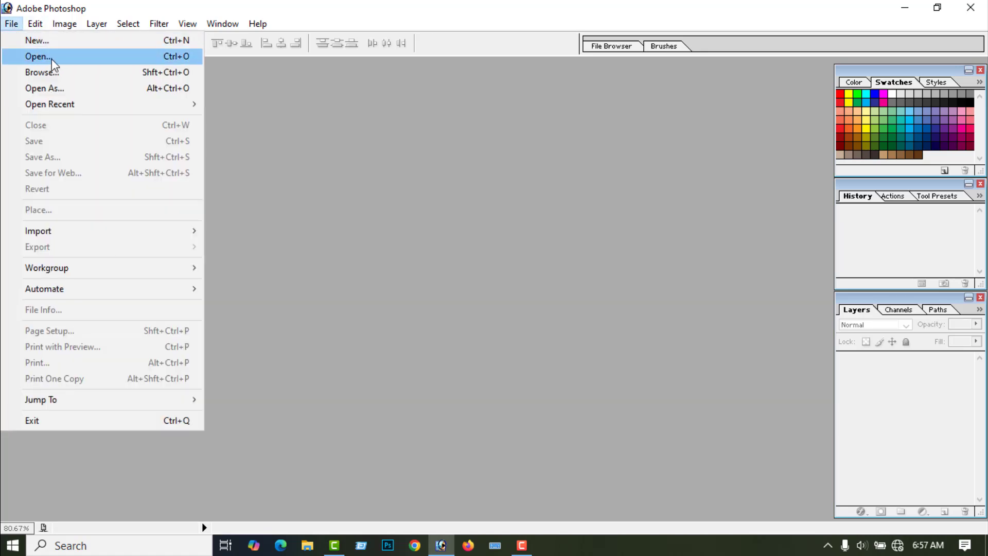
{"action": "left_click", "coordinate": [52, 58]}
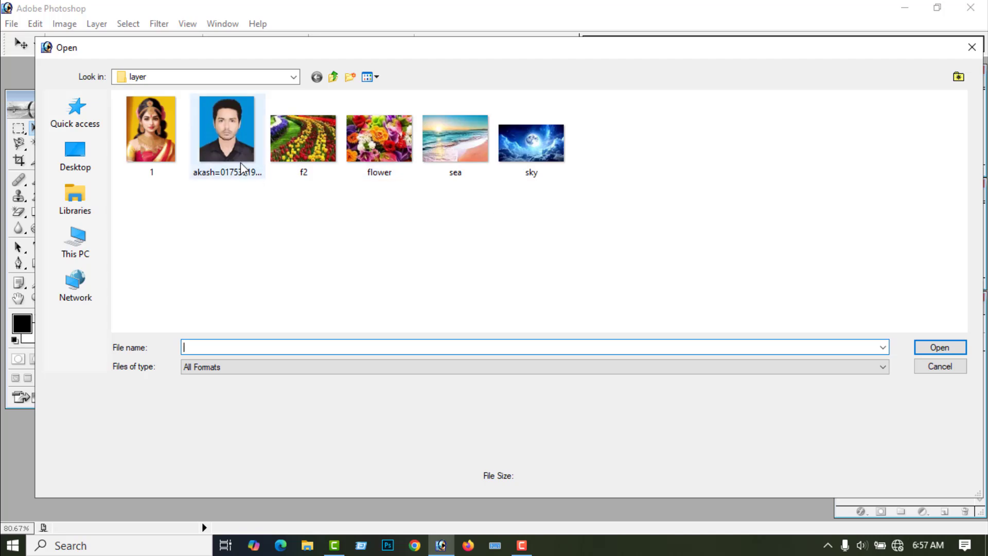
{"action": "left_click", "coordinate": [149, 170]}
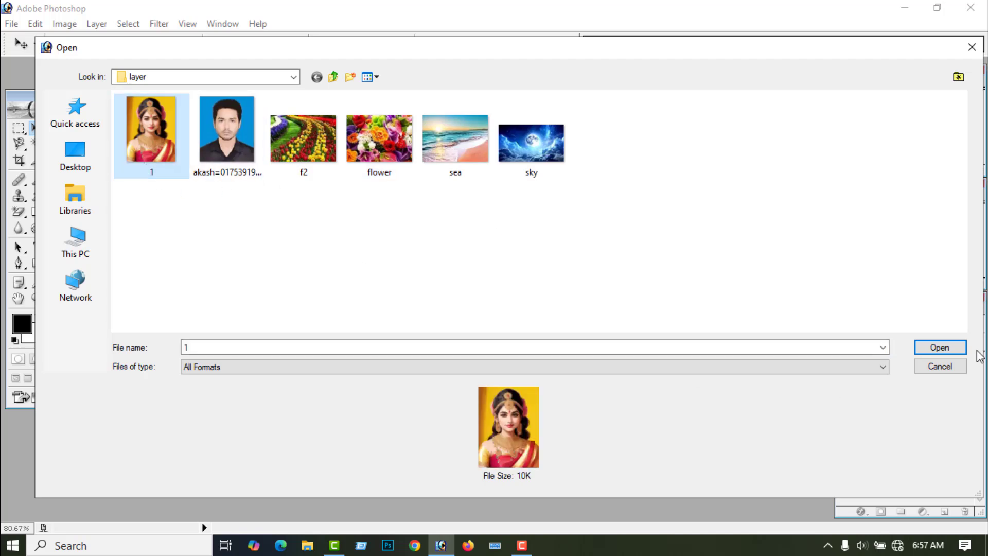
{"action": "left_click", "coordinate": [946, 350]}
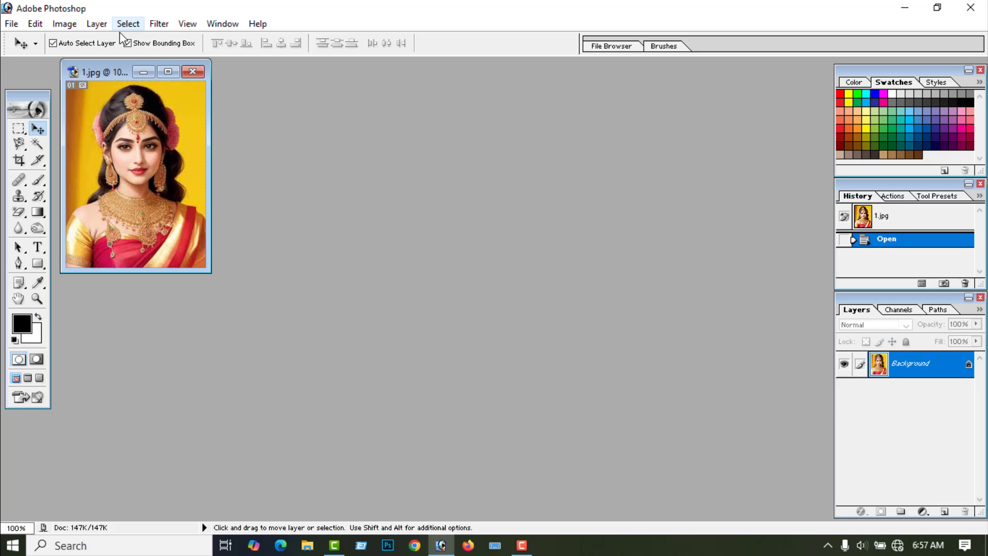
{"action": "left_click", "coordinate": [168, 71]}
{"action": "scroll", "coordinate": [520, 183], "scroll_direction": "up", "scroll_amount": 5}
{"action": "scroll", "coordinate": [562, 194], "scroll_direction": "up", "scroll_amount": 3}
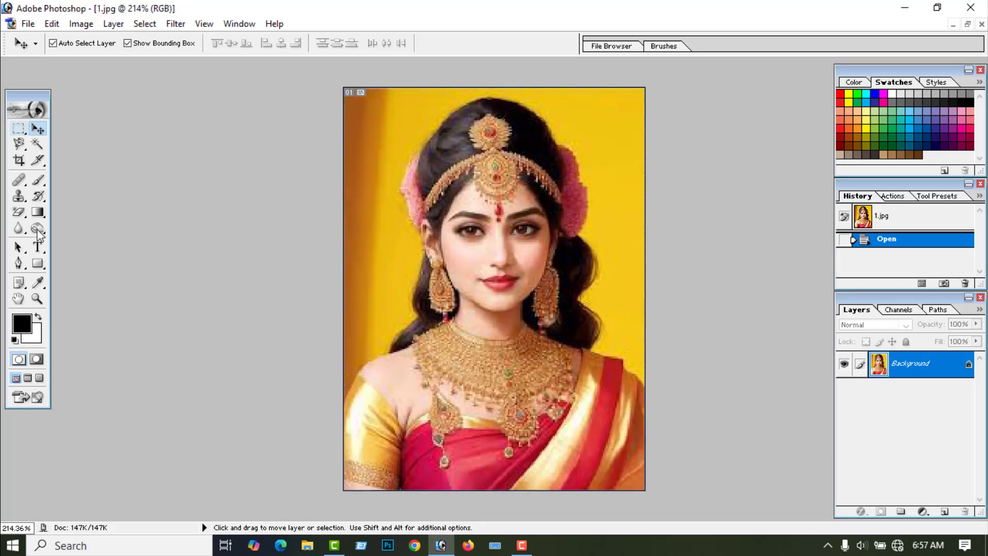
{"action": "left_click", "coordinate": [37, 299]}
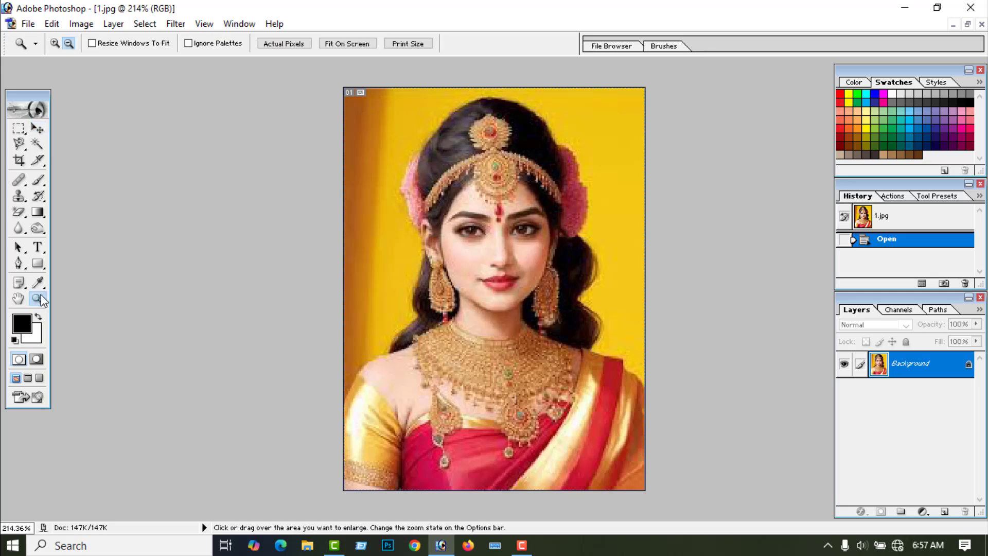
{"action": "left_click", "coordinate": [55, 44]}
{"action": "left_click", "coordinate": [467, 250]}
{"action": "left_click", "coordinate": [467, 249]}
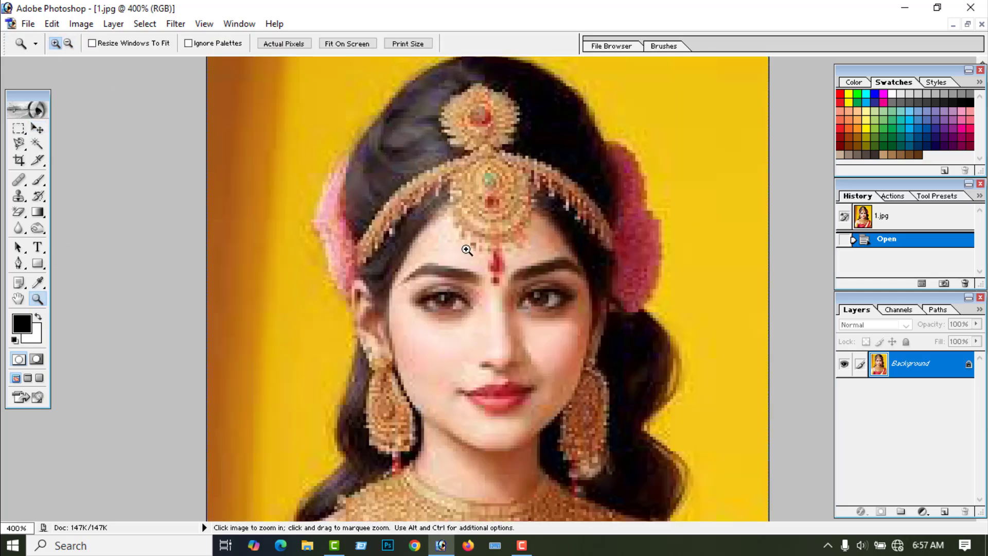
{"action": "left_click", "coordinate": [467, 250]}
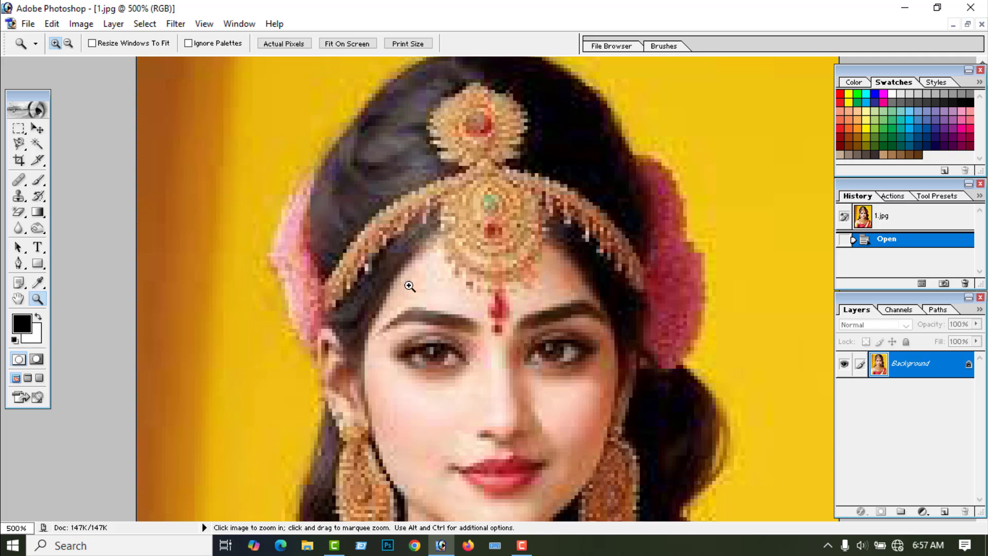
{"action": "scroll", "coordinate": [439, 293], "scroll_direction": "down", "scroll_amount": 1}
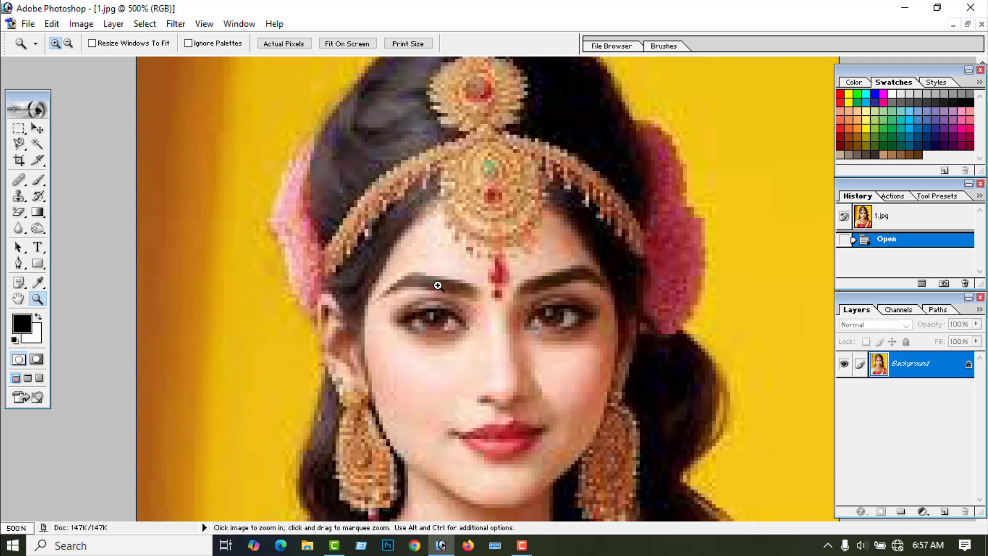
Examine the pixel detail of the woman's face at 700%, then return to a view of the whole portrait.
{"action": "left_click", "coordinate": [438, 286]}
{"action": "left_click", "coordinate": [439, 285]}
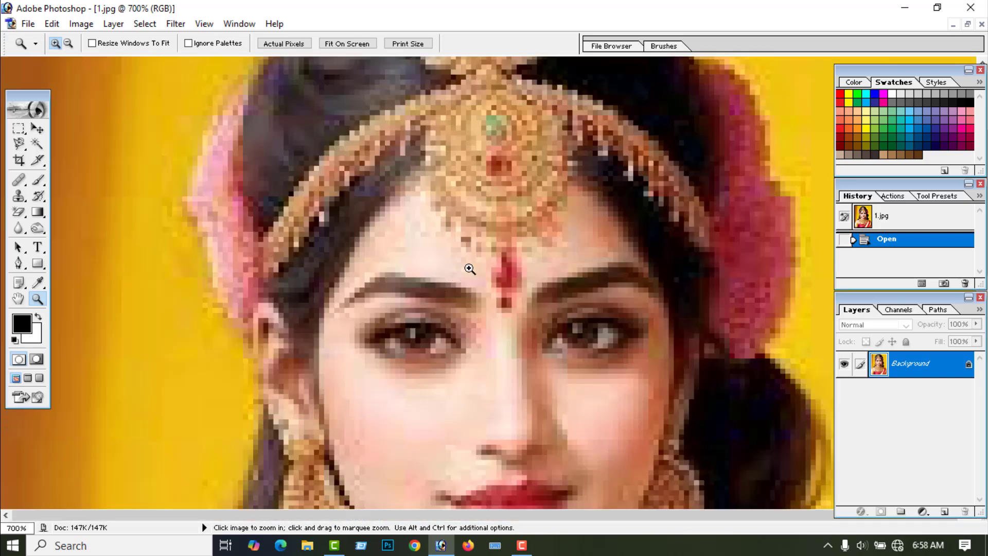
{"action": "left_click", "coordinate": [69, 43]}
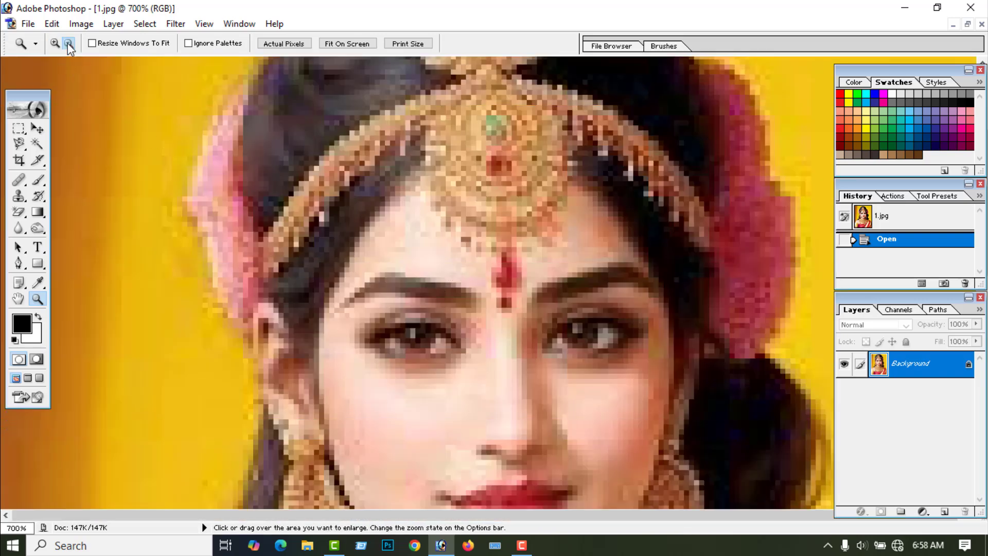
{"action": "left_click", "coordinate": [310, 231]}
{"action": "left_click", "coordinate": [310, 232]}
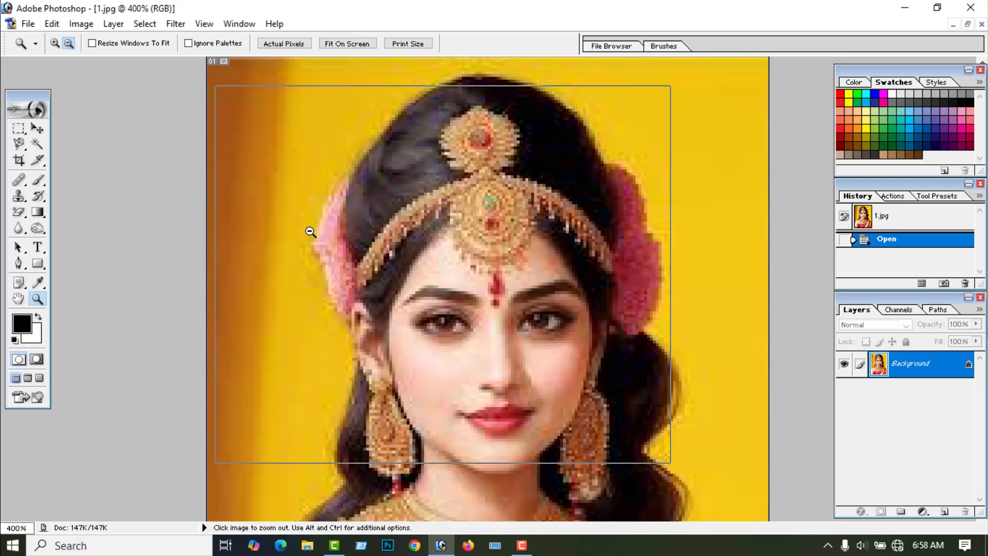
{"action": "left_click", "coordinate": [311, 232]}
{"action": "left_click", "coordinate": [311, 232]}
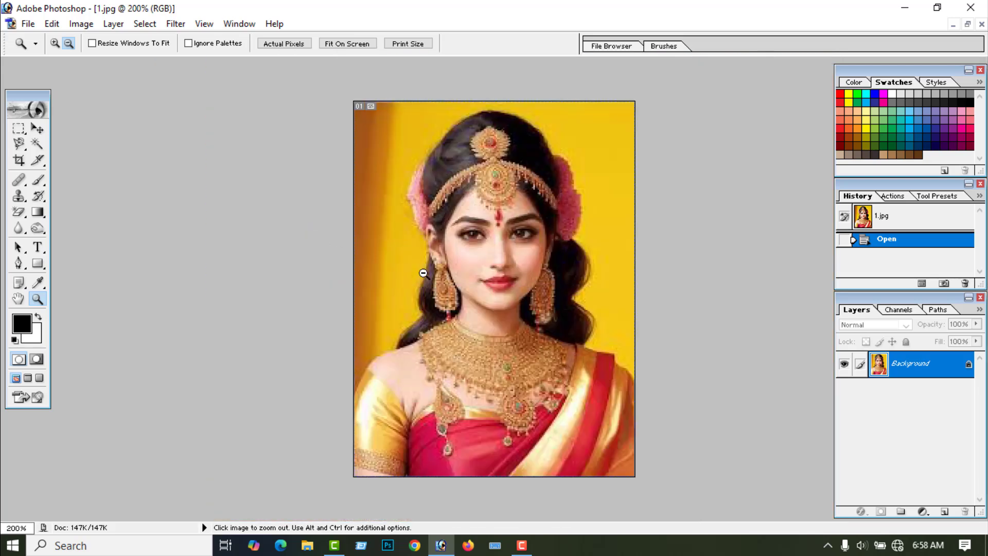
{"action": "scroll", "coordinate": [422, 274], "scroll_direction": "up", "scroll_amount": 1}
{"action": "scroll", "coordinate": [422, 274], "scroll_direction": "up", "scroll_amount": 1}
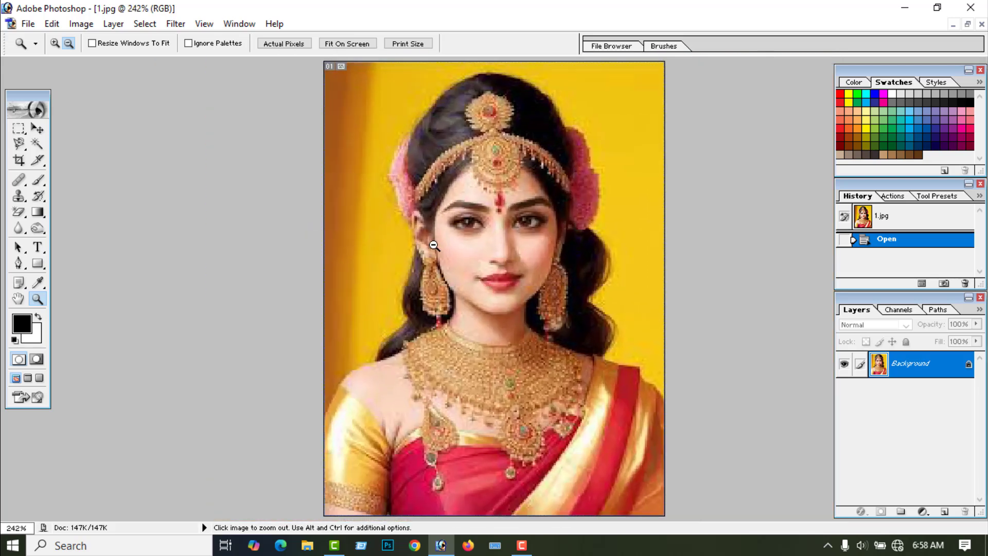
Resize a copy of the portrait with the Resize Image Wizard for print at 2.69 × 3.6 inches, 300 LPI halftone screen and 2x quality.
{"action": "left_click", "coordinate": [275, 25]}
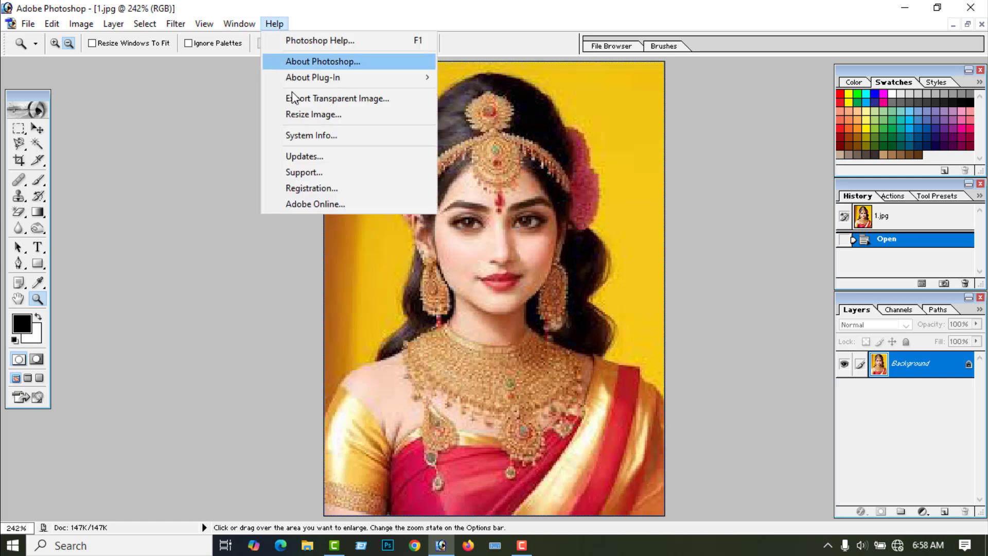
{"action": "left_click", "coordinate": [315, 115]}
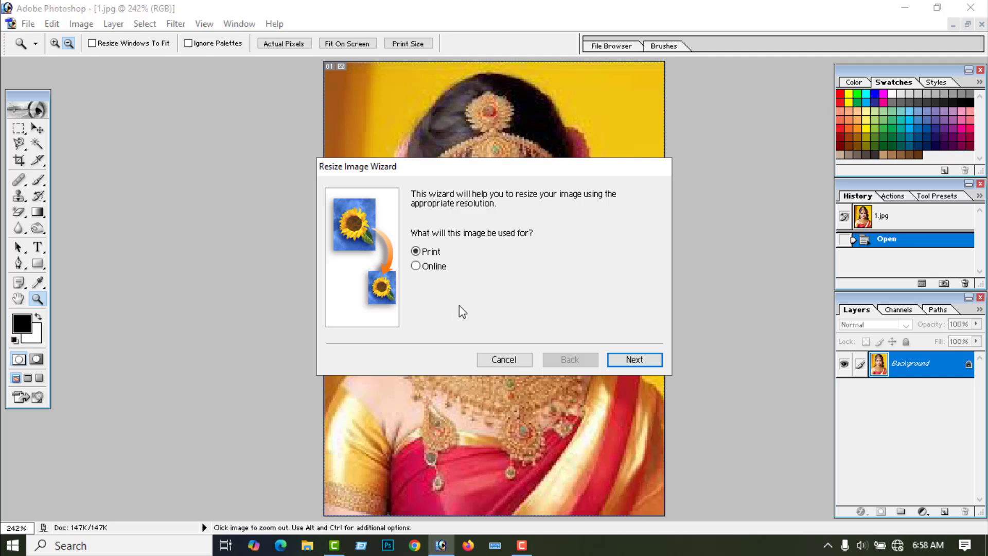
{"action": "left_click", "coordinate": [630, 360]}
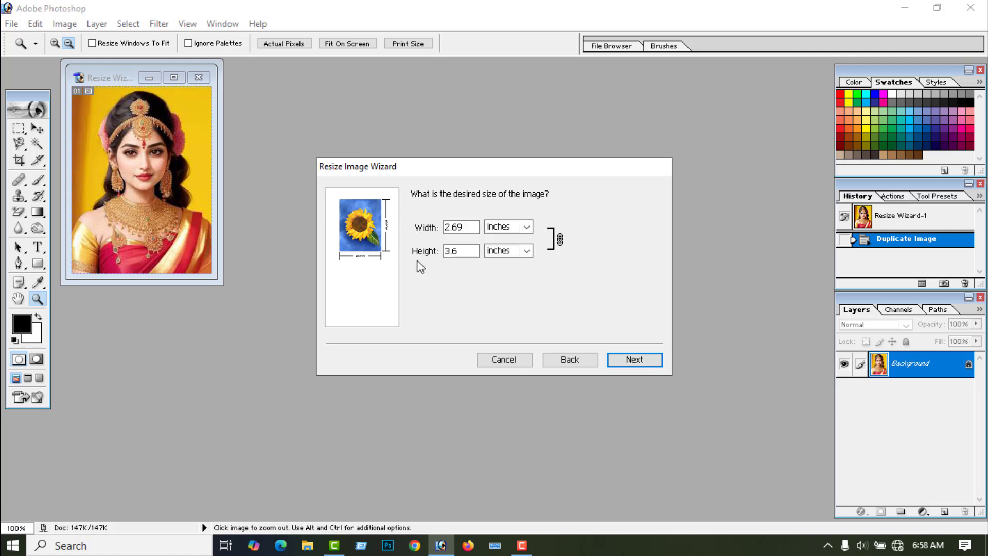
{"action": "left_click", "coordinate": [634, 360]}
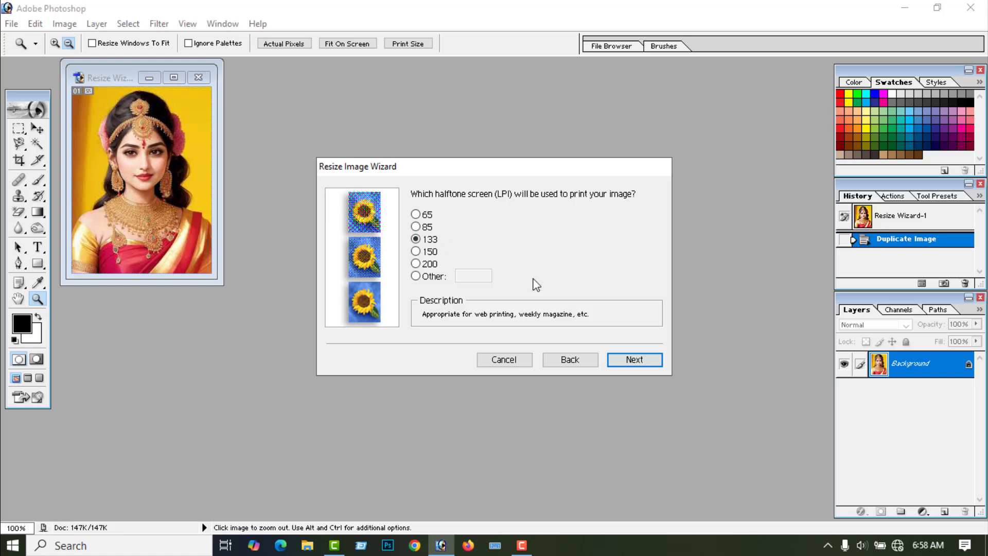
{"action": "left_click", "coordinate": [415, 276]}
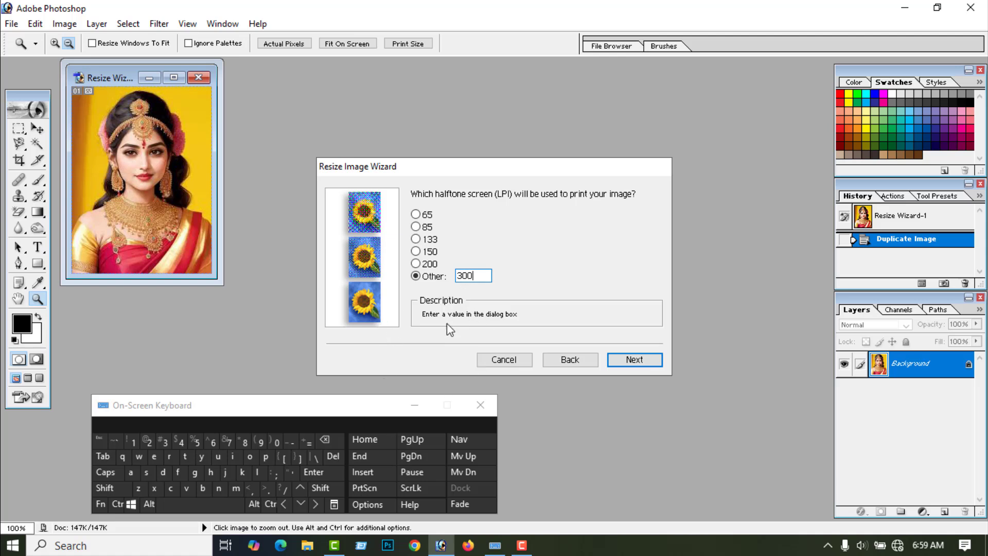
{"action": "left_click", "coordinate": [632, 360]}
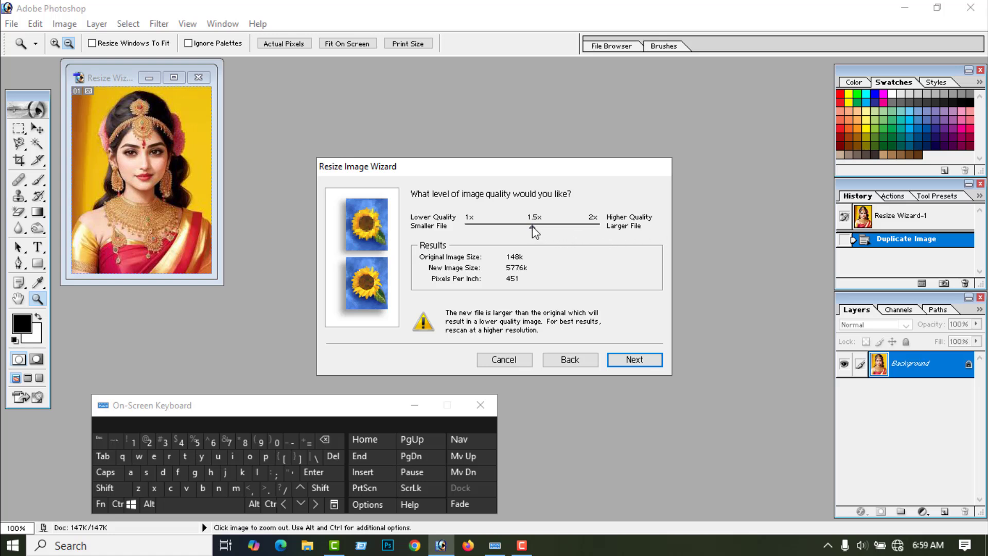
{"action": "left_click_drag", "start_coordinate": [532, 227], "coordinate": [600, 229]}
{"action": "left_click", "coordinate": [643, 358]}
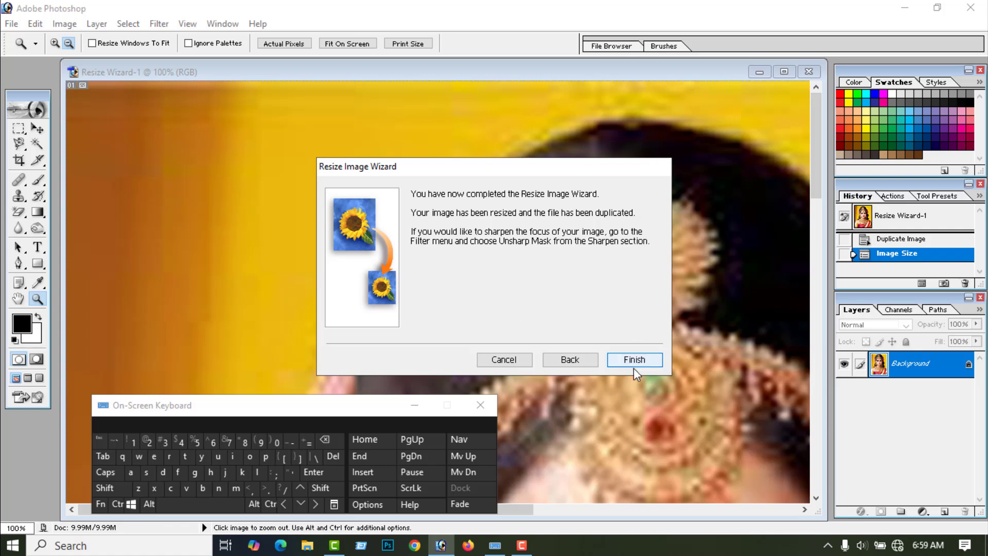
{"action": "left_click", "coordinate": [635, 359]}
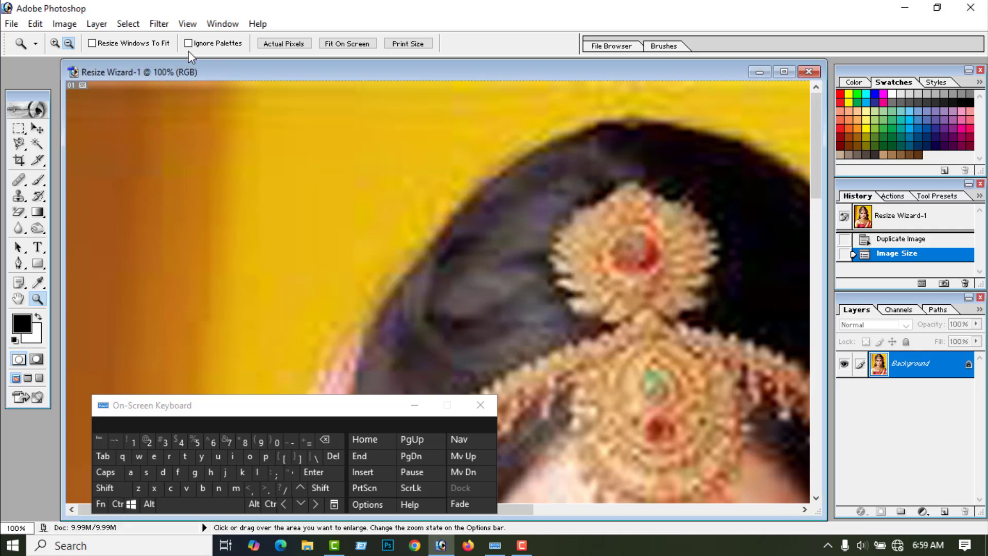
Save the resized copy to the Desktop as a JPEG named girl at maximum quality 12, and close its window.
{"action": "left_click_drag", "start_coordinate": [298, 406], "coordinate": [334, 405]}
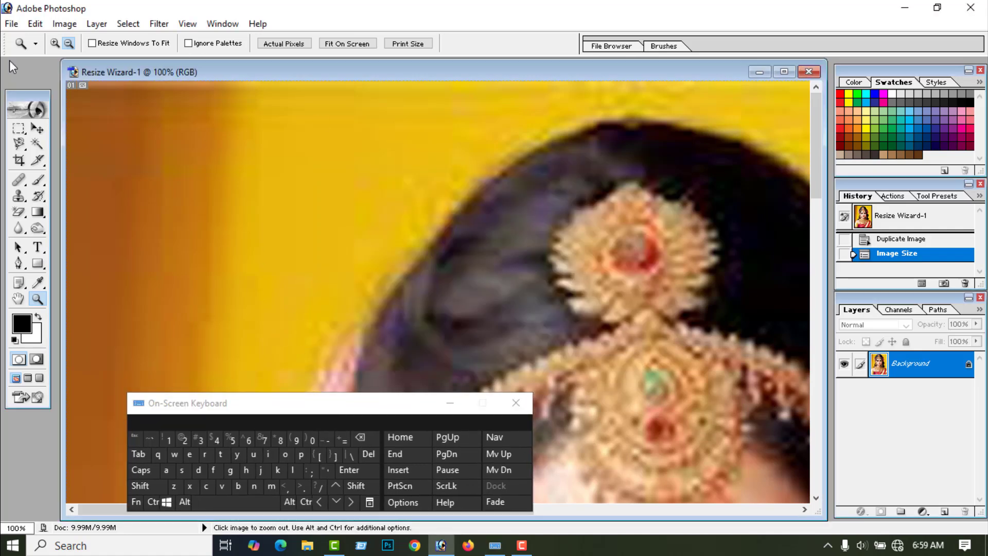
{"action": "left_click", "coordinate": [12, 25]}
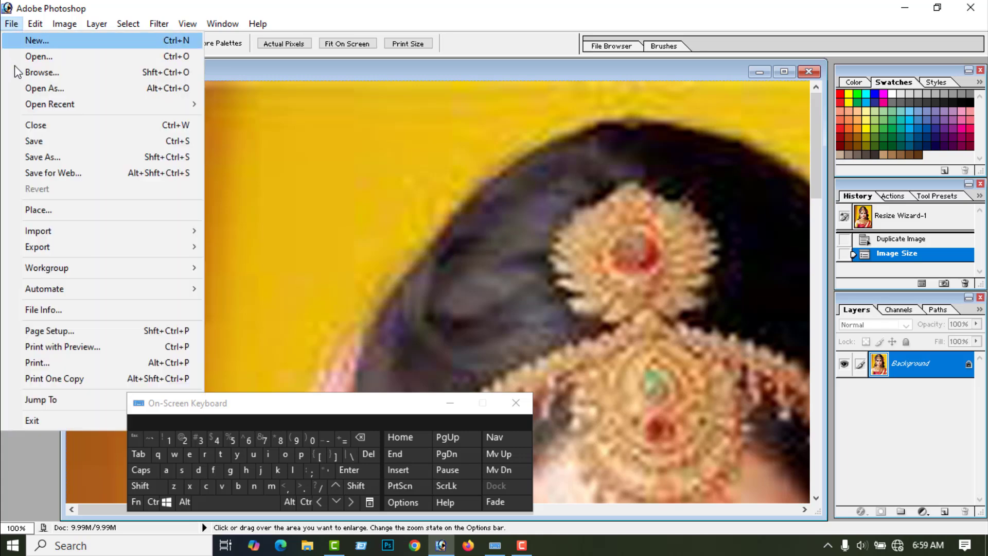
{"action": "left_click", "coordinate": [50, 159]}
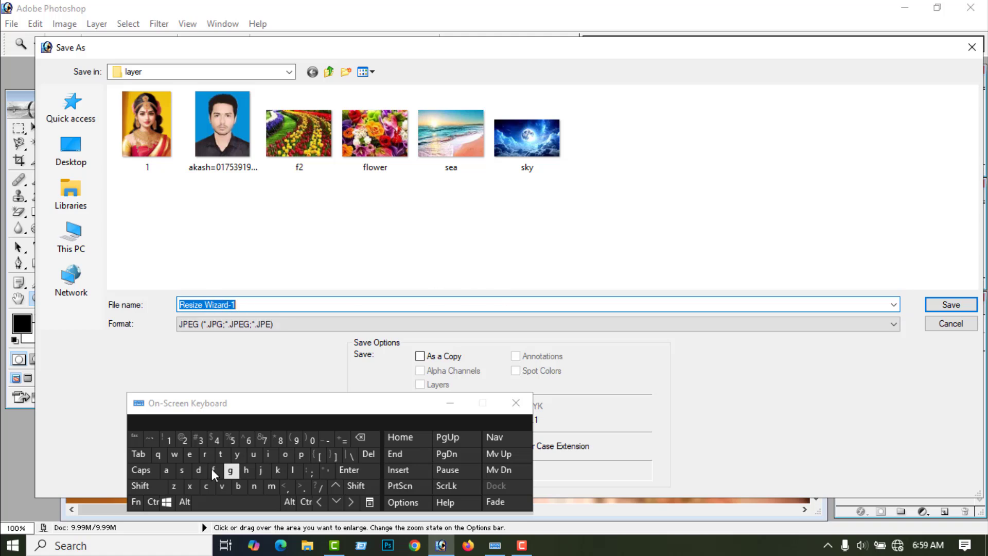
{"action": "left_click", "coordinate": [232, 471]}
{"action": "left_click", "coordinate": [269, 454]}
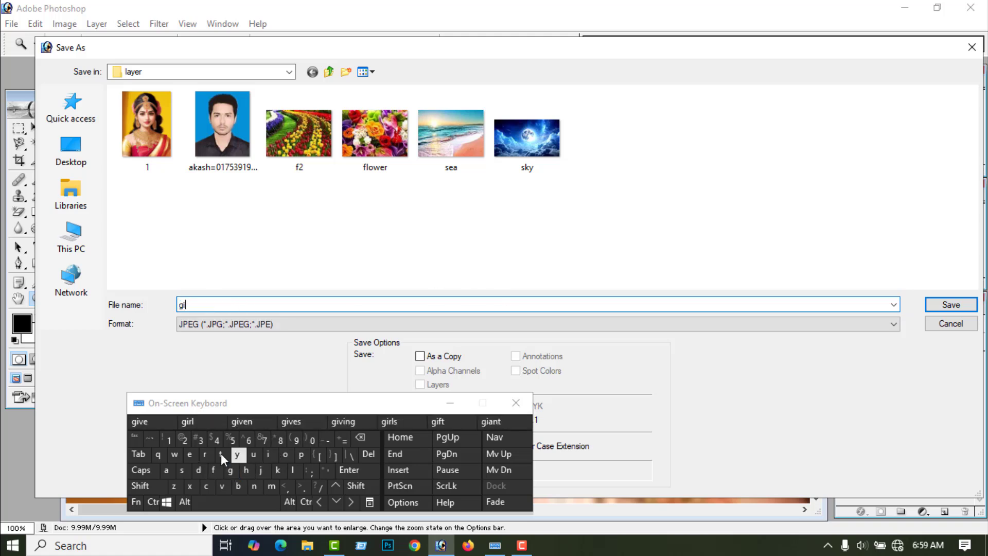
{"action": "left_click", "coordinate": [205, 455]}
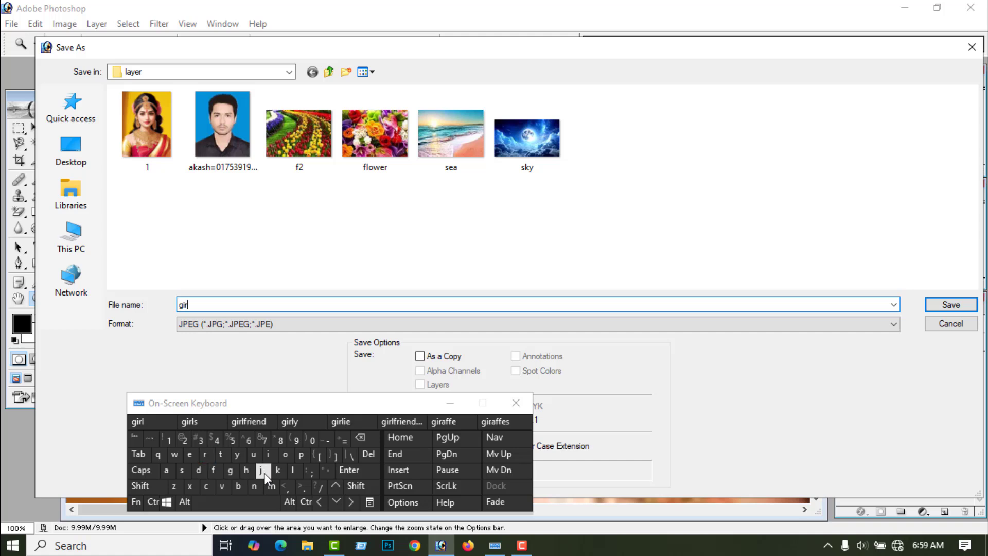
{"action": "left_click", "coordinate": [292, 470]}
{"action": "left_click", "coordinate": [79, 164]}
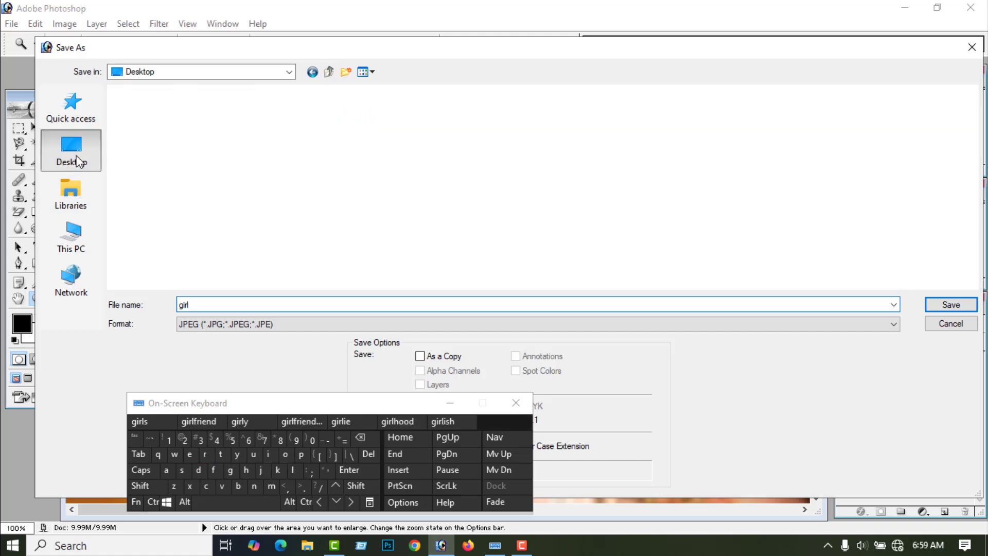
{"action": "left_click", "coordinate": [951, 307]}
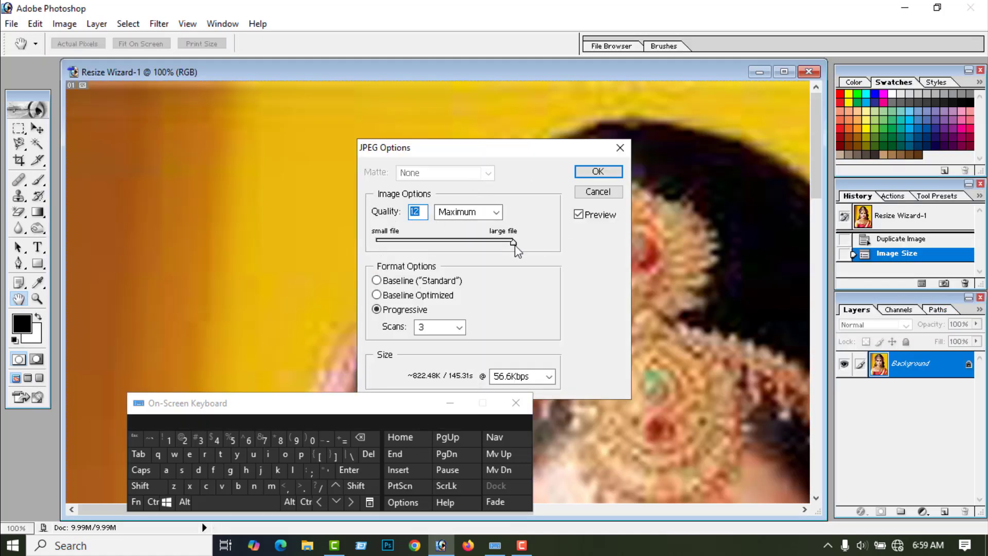
{"action": "left_click", "coordinate": [601, 174]}
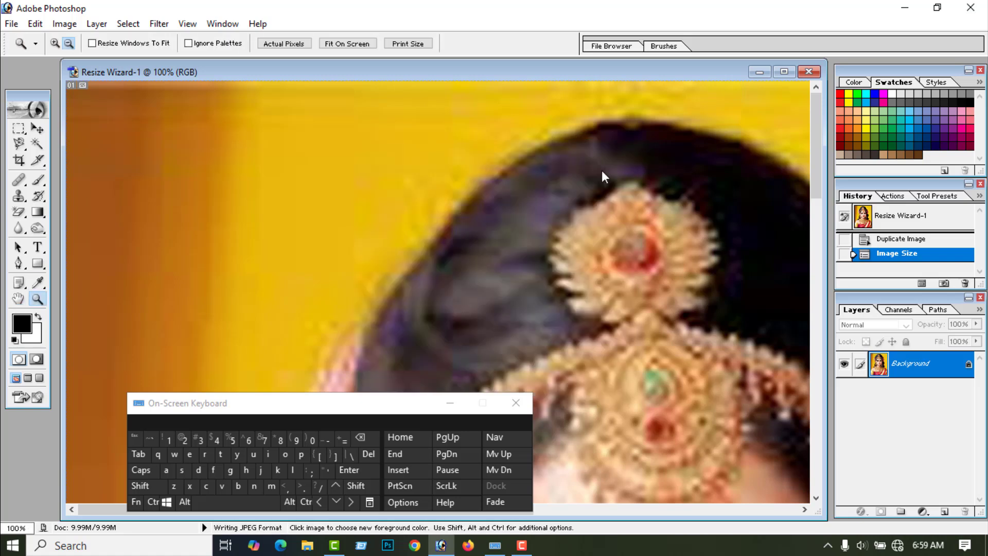
{"action": "left_click", "coordinate": [807, 73]}
{"action": "left_click", "coordinate": [205, 72]}
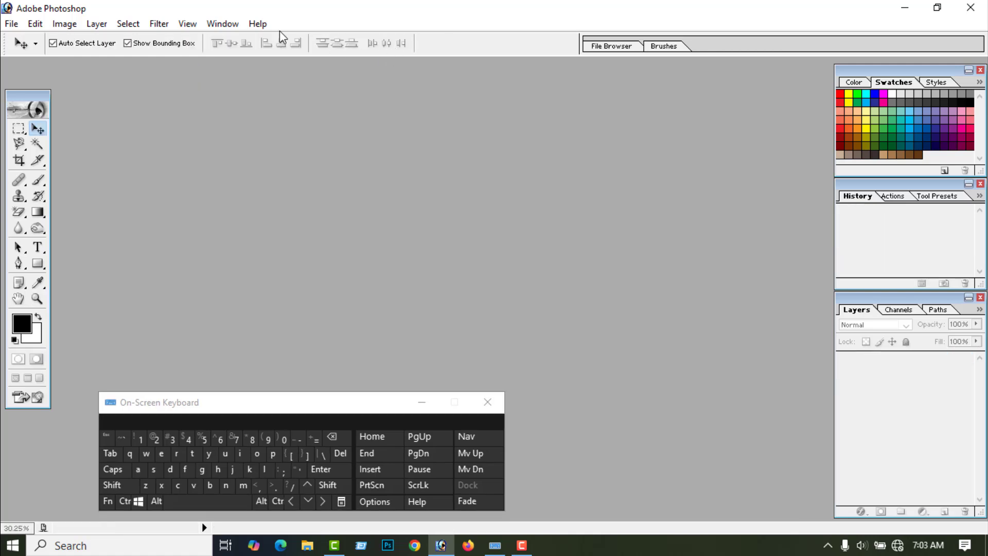
Open the girl image from the Desktop and move its window aside to make room for a second image.
{"action": "left_click", "coordinate": [11, 24]}
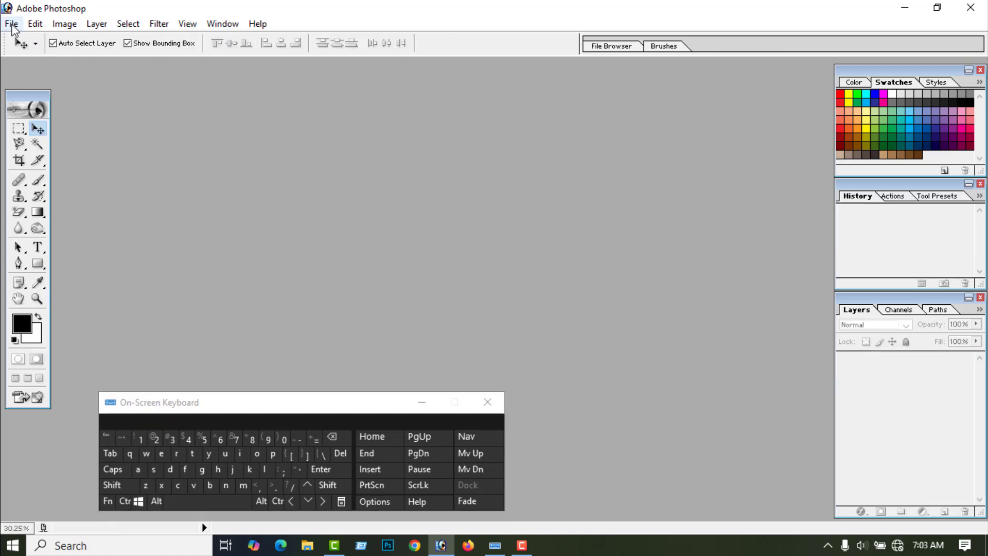
{"action": "left_click", "coordinate": [45, 55]}
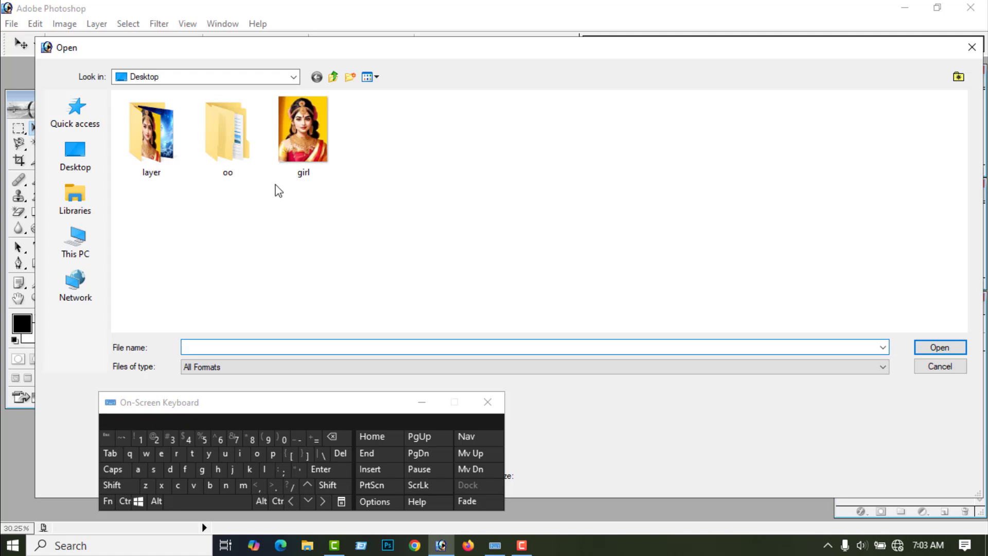
{"action": "left_click", "coordinate": [305, 139]}
{"action": "left_click", "coordinate": [943, 349]}
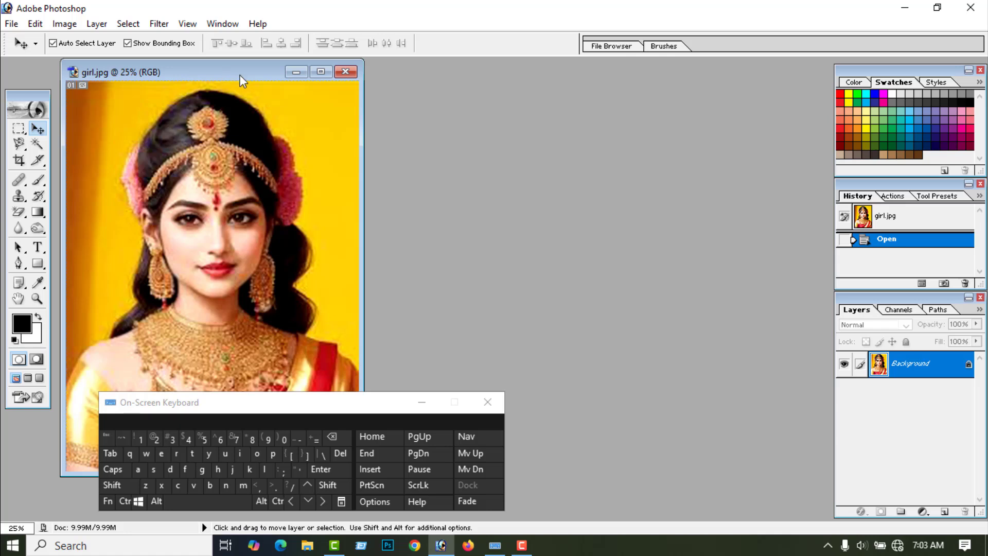
{"action": "left_click_drag", "start_coordinate": [240, 75], "coordinate": [674, 93]}
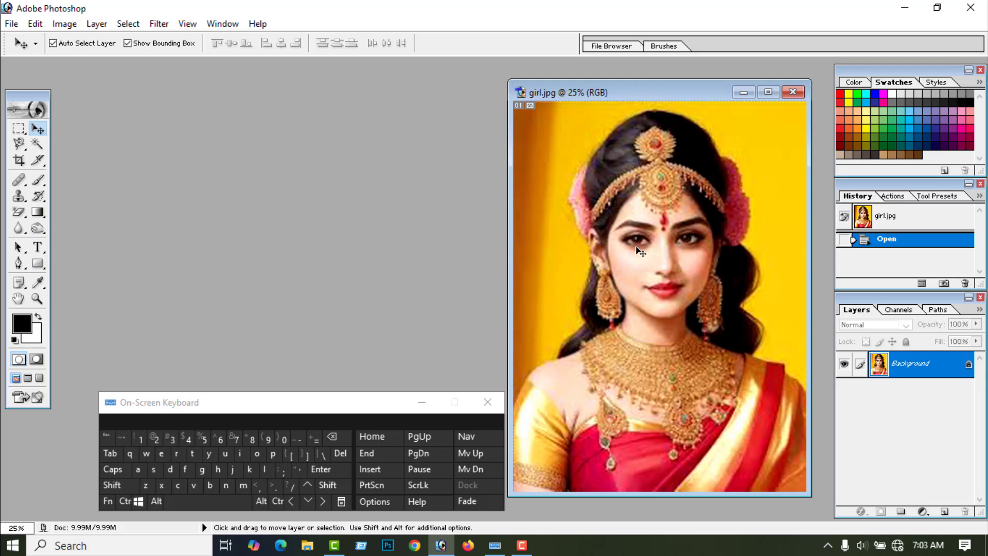
Open the original portrait 1 from the layer folder on the Desktop.
{"action": "left_click", "coordinate": [12, 23]}
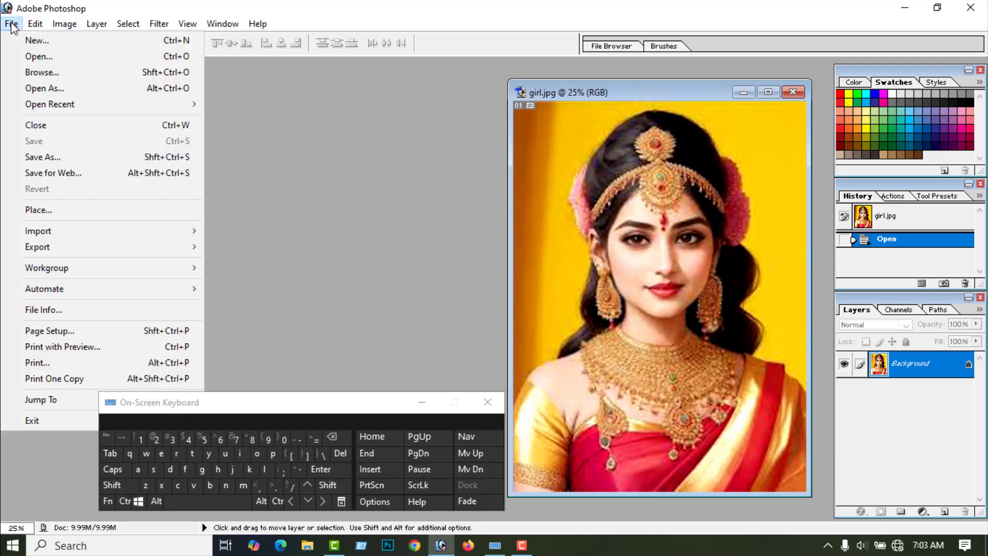
{"action": "left_click", "coordinate": [39, 58]}
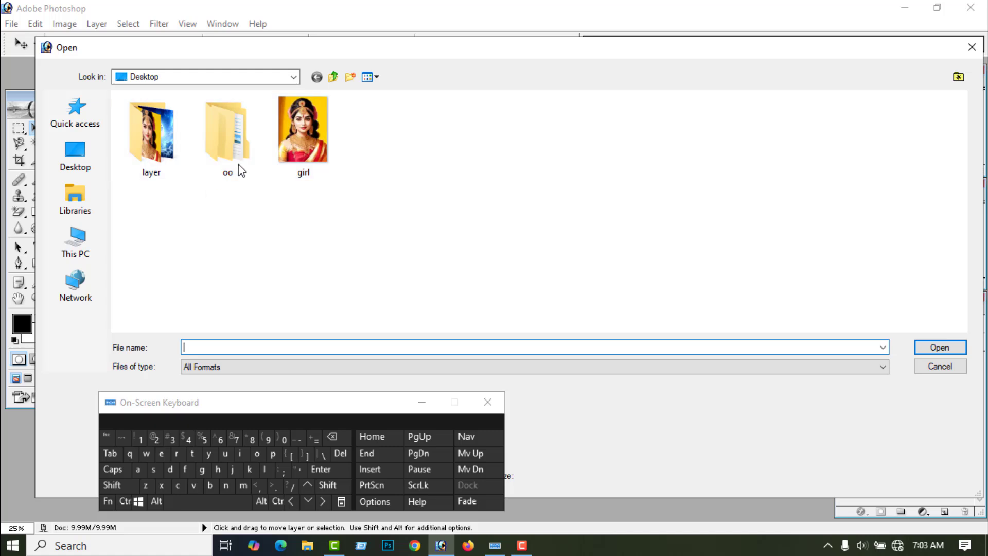
{"action": "left_click", "coordinate": [137, 134]}
{"action": "double_click", "coordinate": [137, 134]}
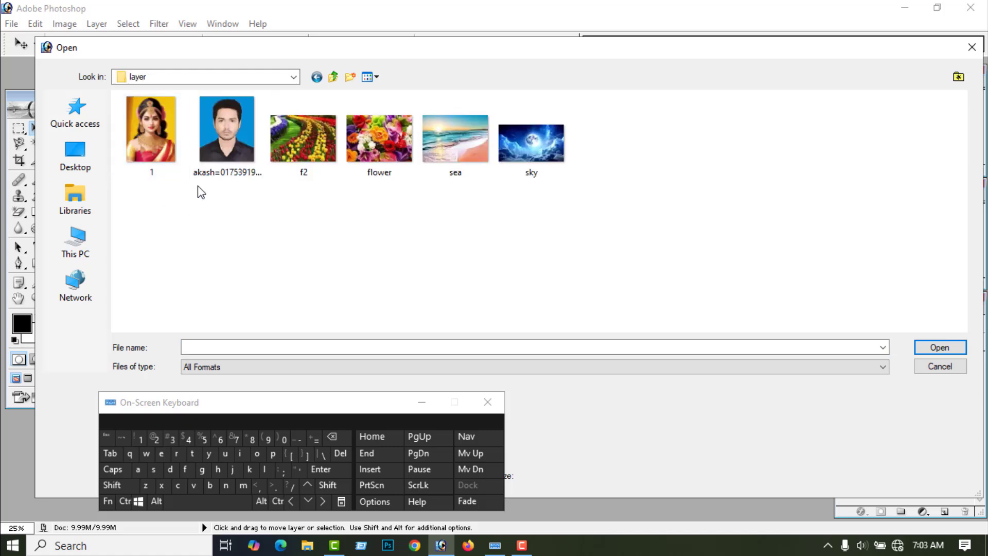
{"action": "left_click", "coordinate": [174, 163]}
{"action": "left_click", "coordinate": [940, 347]}
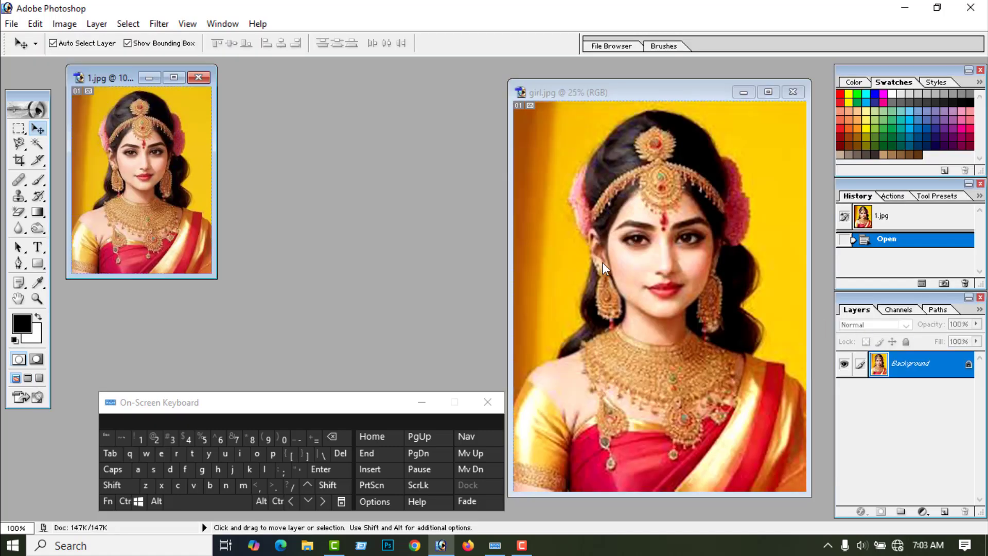
Close the on-screen keyboard, enlarge the 1.jpg window to nearly the full workspace height and fit the portrait to it.
{"action": "left_click_drag", "start_coordinate": [213, 275], "coordinate": [377, 484]}
{"action": "left_click", "coordinate": [487, 402]}
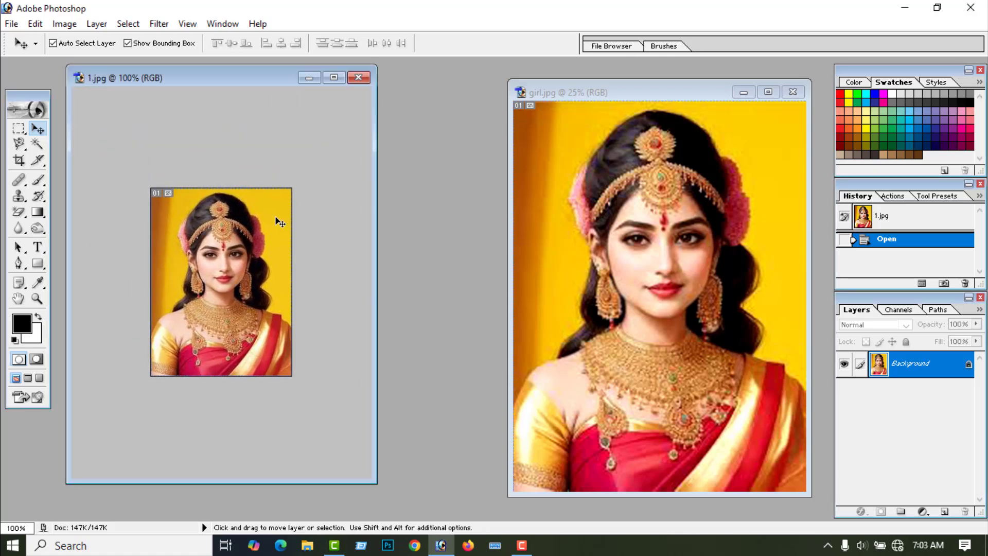
{"action": "left_click_drag", "start_coordinate": [229, 78], "coordinate": [219, 71]}
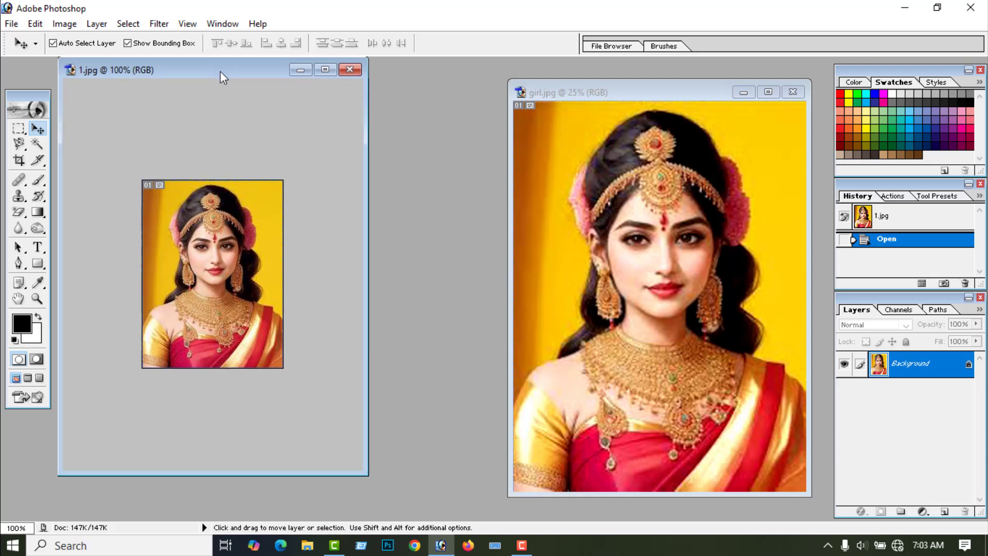
{"action": "left_click_drag", "start_coordinate": [366, 472], "coordinate": [401, 516]}
{"action": "key", "text": "ctrl+0"}
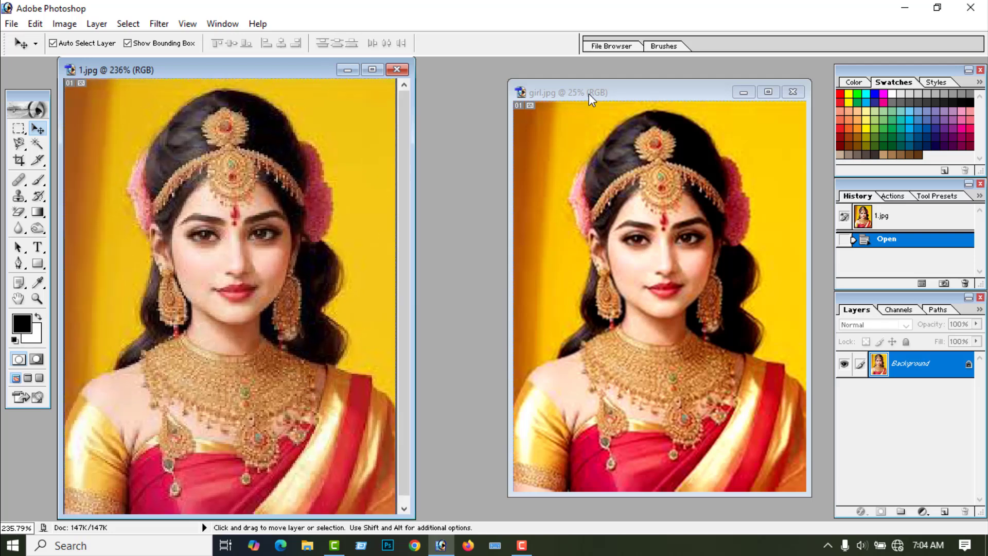
Place the girl.jpg window directly beside 1.jpg and enlarge it to match for comparison.
{"action": "left_click", "coordinate": [644, 91]}
{"action": "left_click_drag", "start_coordinate": [627, 91], "coordinate": [540, 70]}
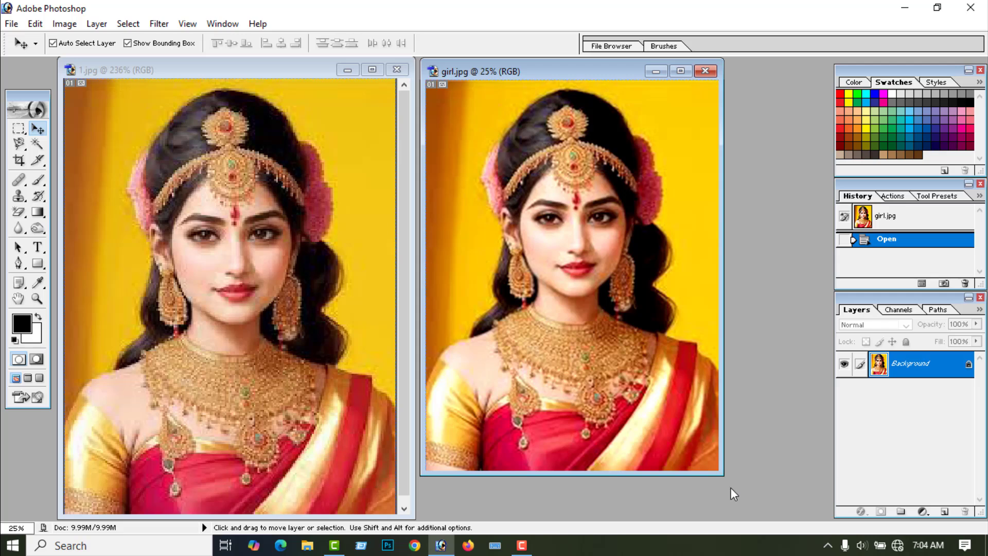
{"action": "left_click_drag", "start_coordinate": [724, 474], "coordinate": [775, 518]}
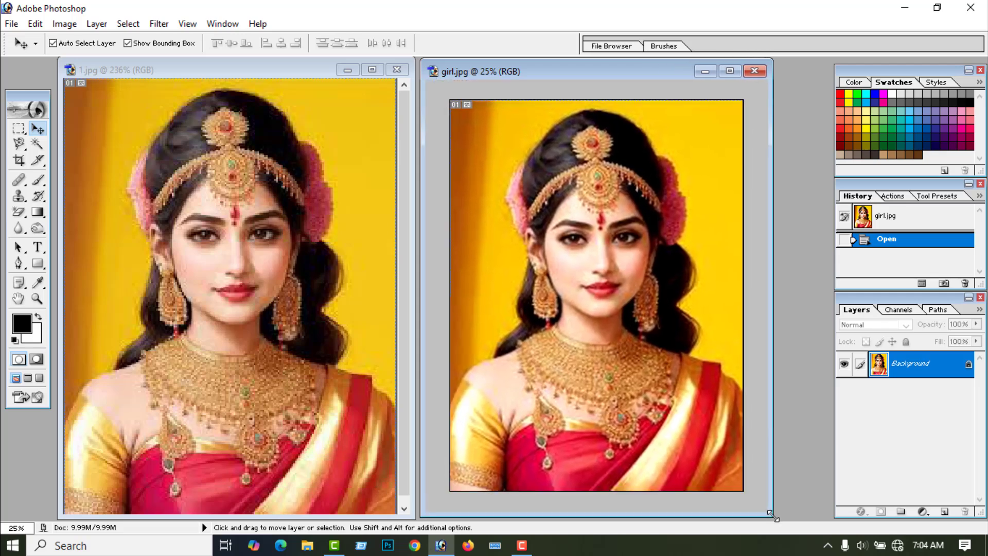
Fit girl.jpg to its window and magnify 1.jpg to 1600% to examine its pixels from the chin to the saree's lower right corner.
{"action": "key", "text": "ctrl+0"}
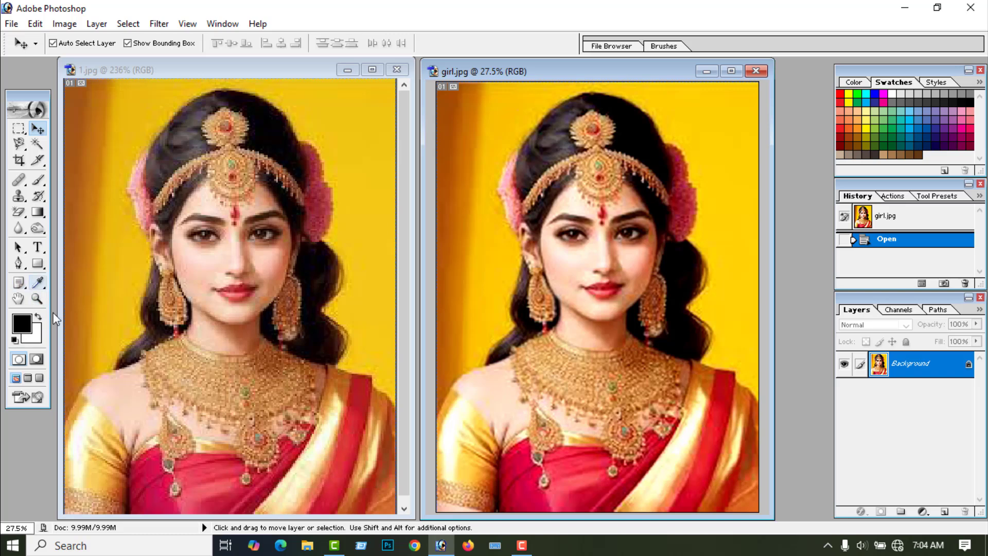
{"action": "left_click", "coordinate": [153, 323]}
{"action": "left_click", "coordinate": [36, 300]}
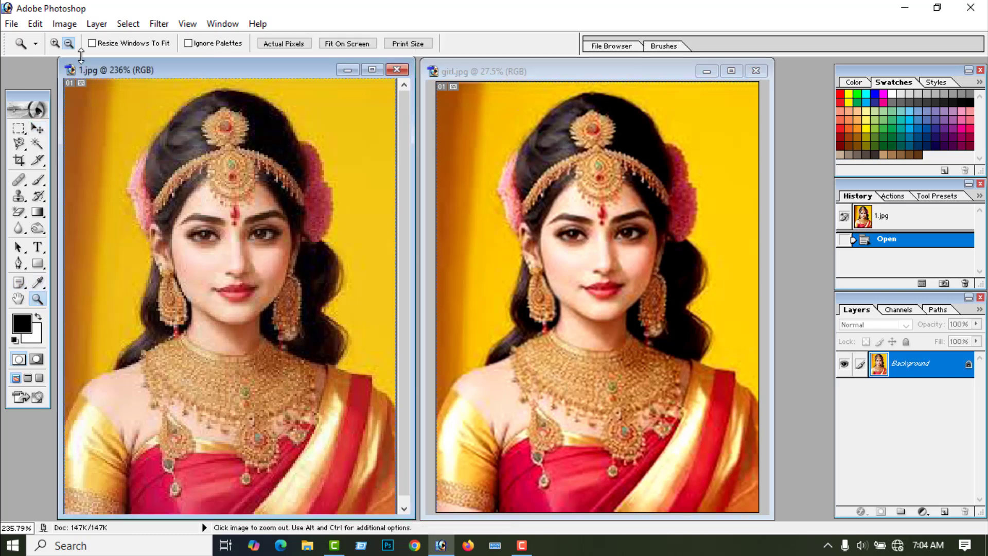
{"action": "left_click", "coordinate": [209, 250]}
{"action": "left_click", "coordinate": [219, 277]}
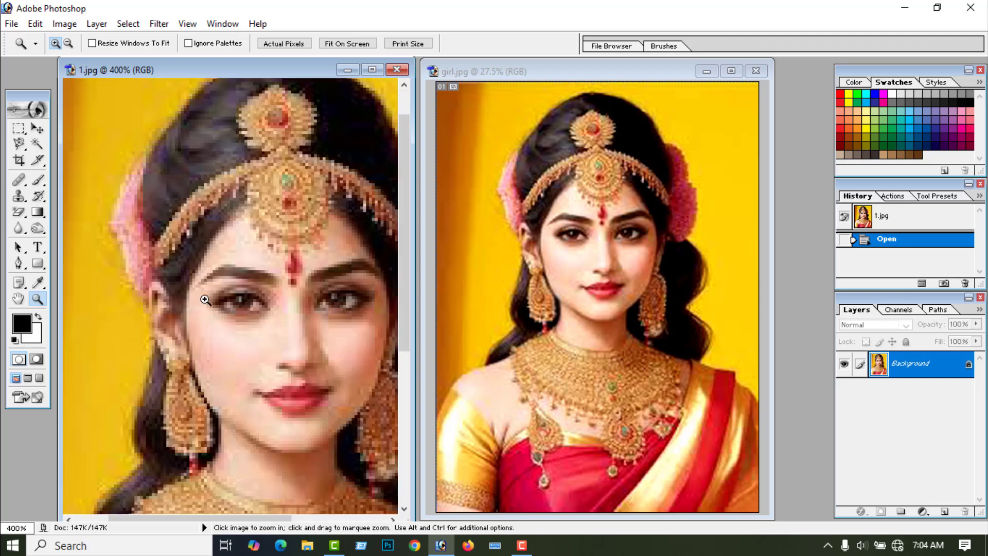
{"action": "left_click", "coordinate": [243, 343]}
{"action": "left_click", "coordinate": [244, 345]}
{"action": "left_click", "coordinate": [243, 338]}
{"action": "left_click", "coordinate": [242, 336]}
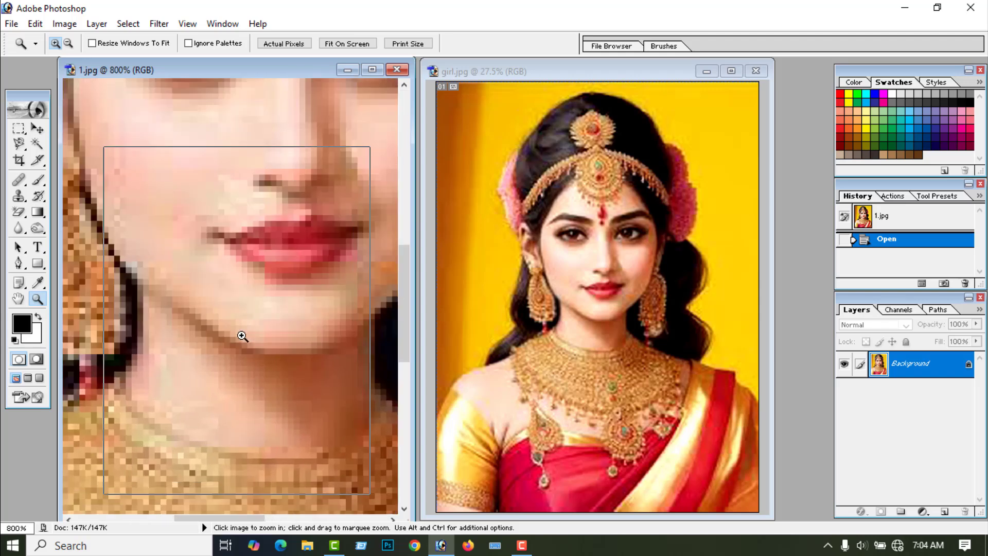
{"action": "left_click", "coordinate": [241, 336]}
{"action": "left_click", "coordinate": [241, 336]}
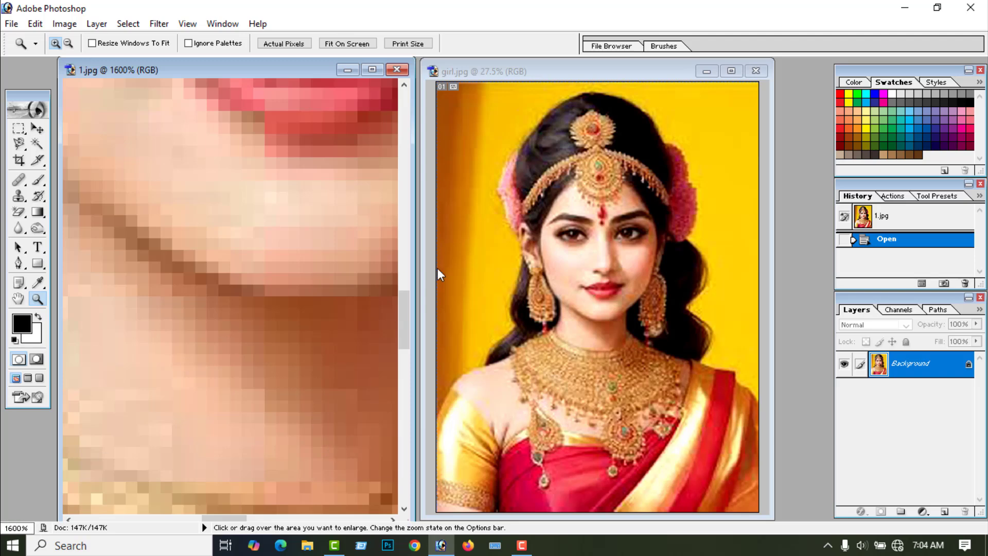
{"action": "left_click_drag", "start_coordinate": [407, 328], "coordinate": [406, 481]}
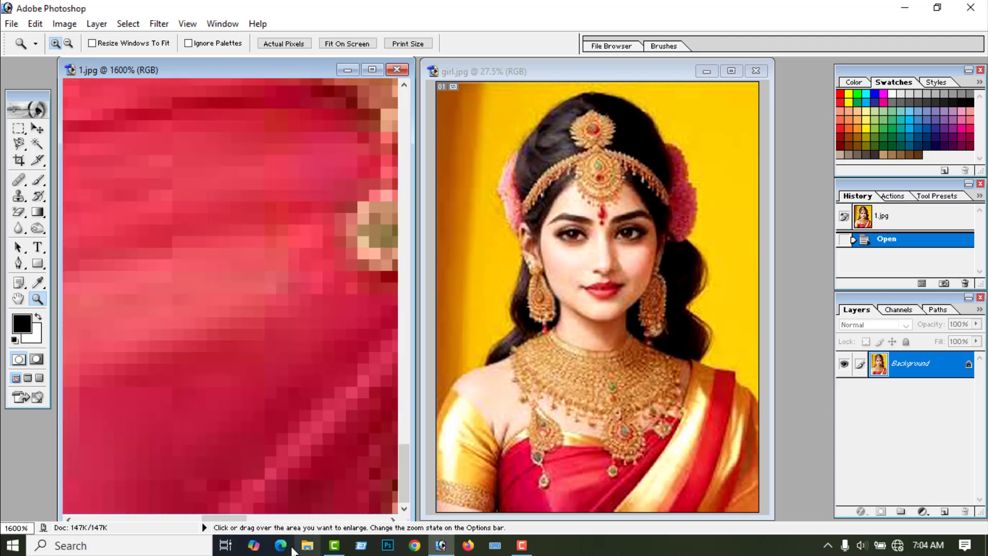
{"action": "left_click_drag", "start_coordinate": [225, 521], "coordinate": [365, 522]}
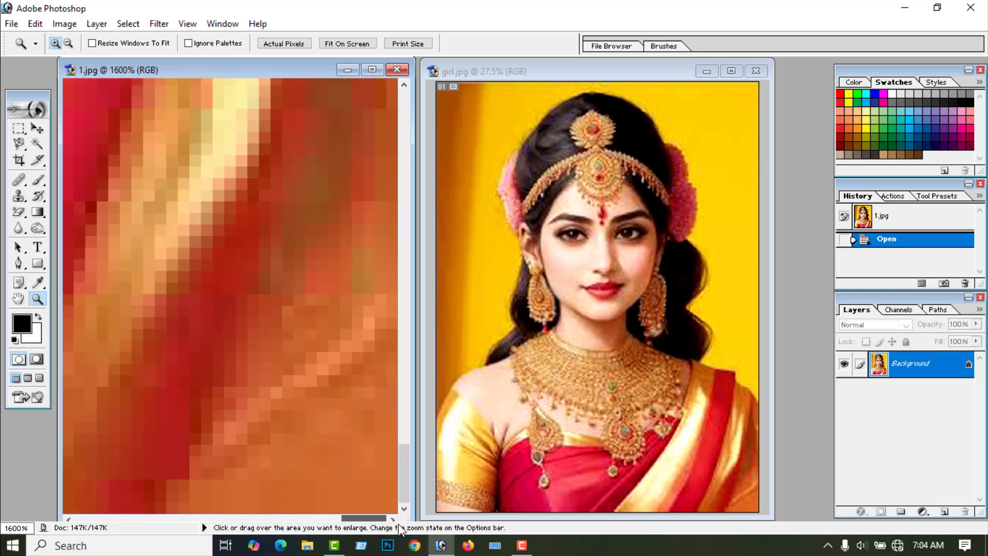
Magnify girl.jpg to 1600% and examine its pixels down to the image's lower right corner for comparison with 1.jpg.
{"action": "left_click", "coordinate": [588, 279]}
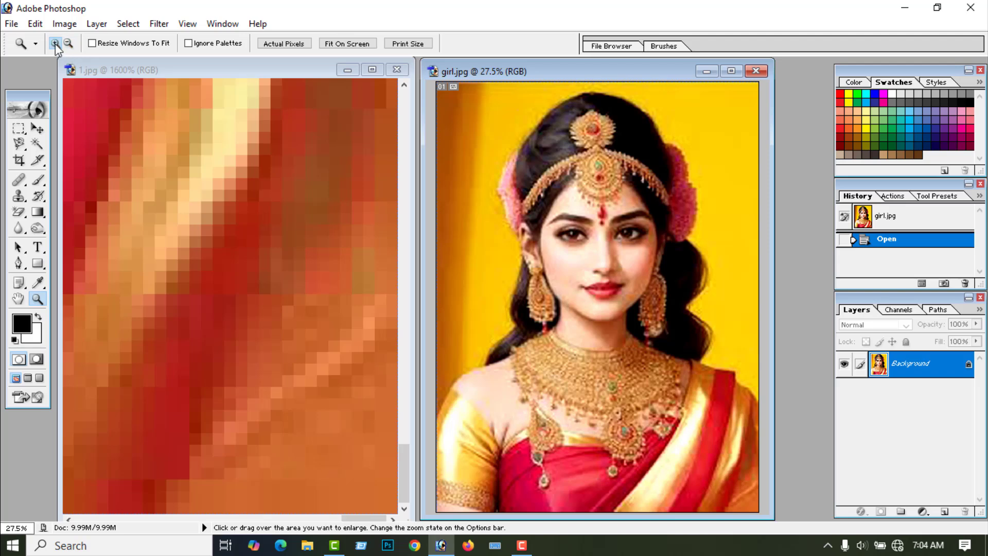
{"action": "left_click", "coordinate": [604, 263]}
{"action": "left_click", "coordinate": [604, 263]}
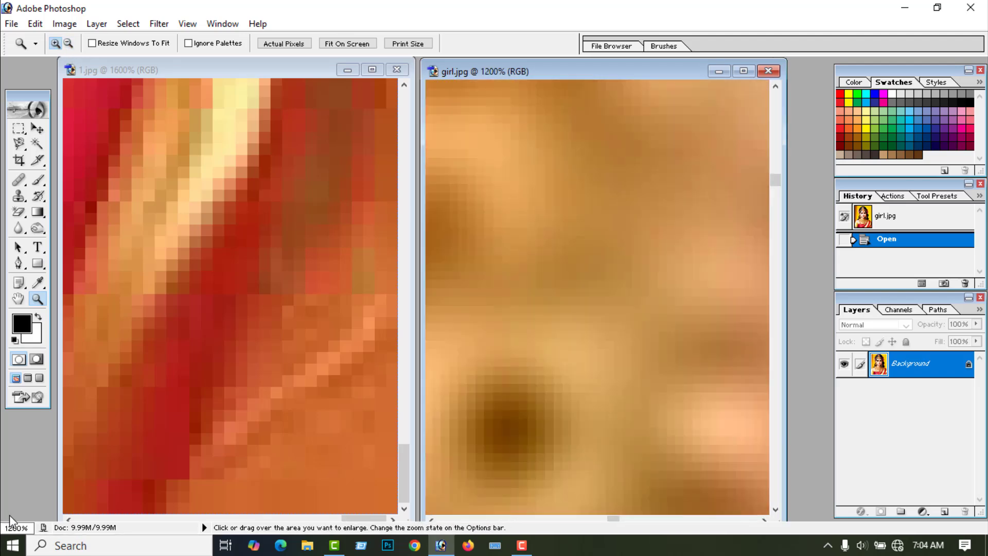
{"action": "left_click", "coordinate": [558, 353]}
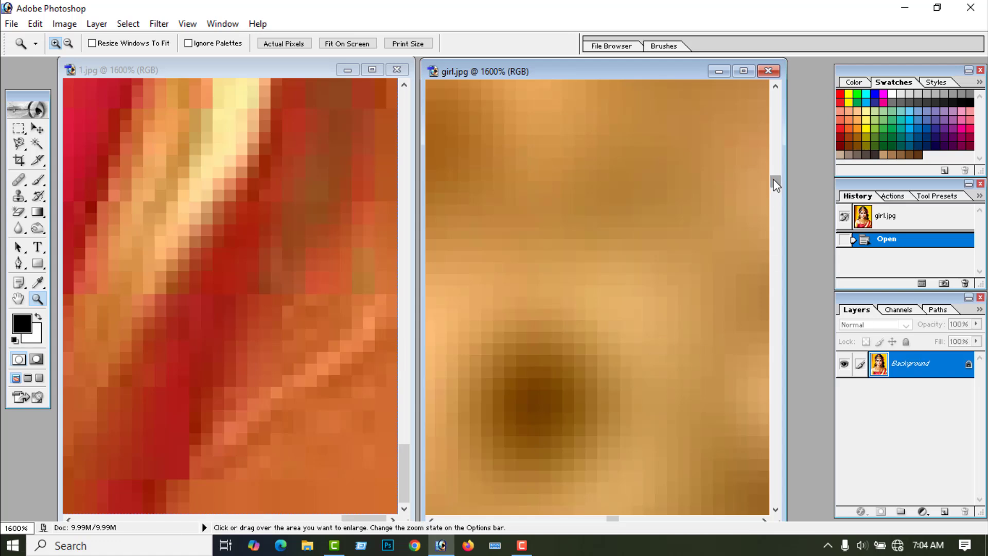
{"action": "left_click_drag", "start_coordinate": [775, 184], "coordinate": [806, 528]}
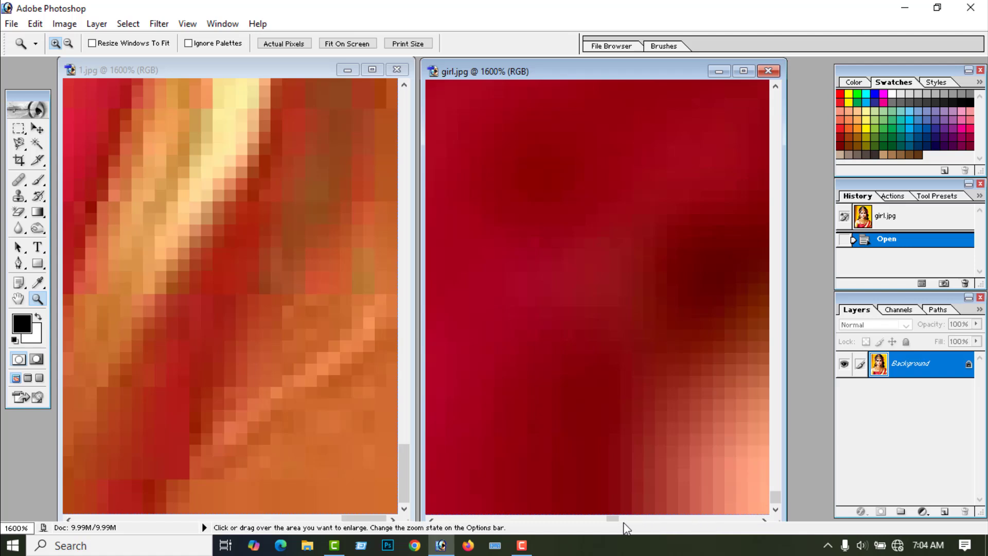
{"action": "left_click_drag", "start_coordinate": [620, 519], "coordinate": [778, 525]}
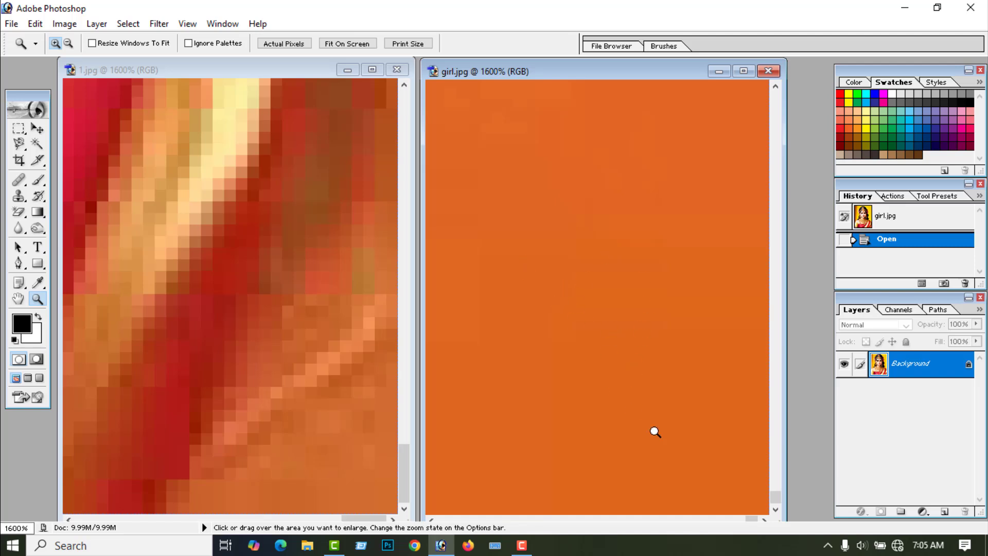
Examine the pixels along the lower edge of the saree in 1.jpg at 1600%, ending at the lower right corner.
{"action": "left_click", "coordinate": [216, 388]}
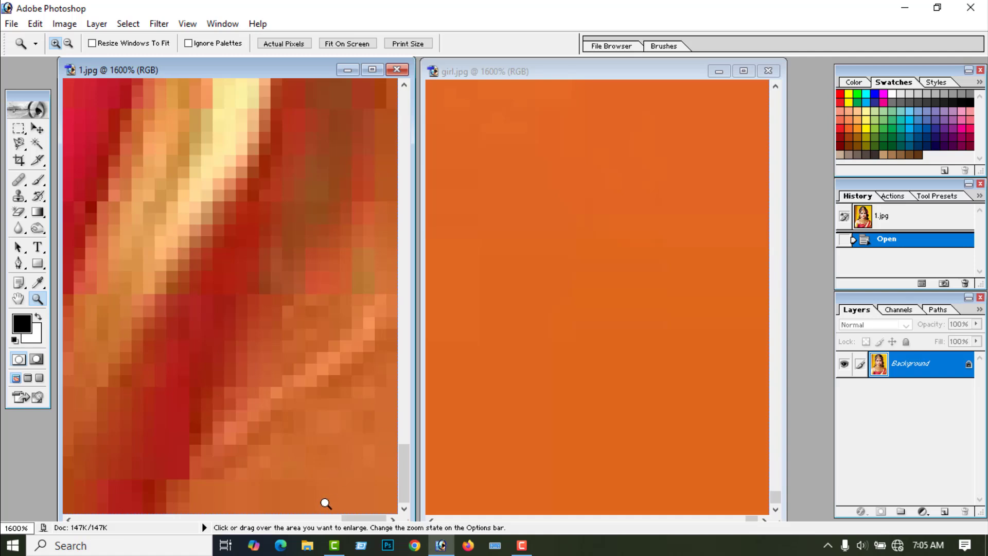
{"action": "left_click_drag", "start_coordinate": [359, 519], "coordinate": [266, 521]}
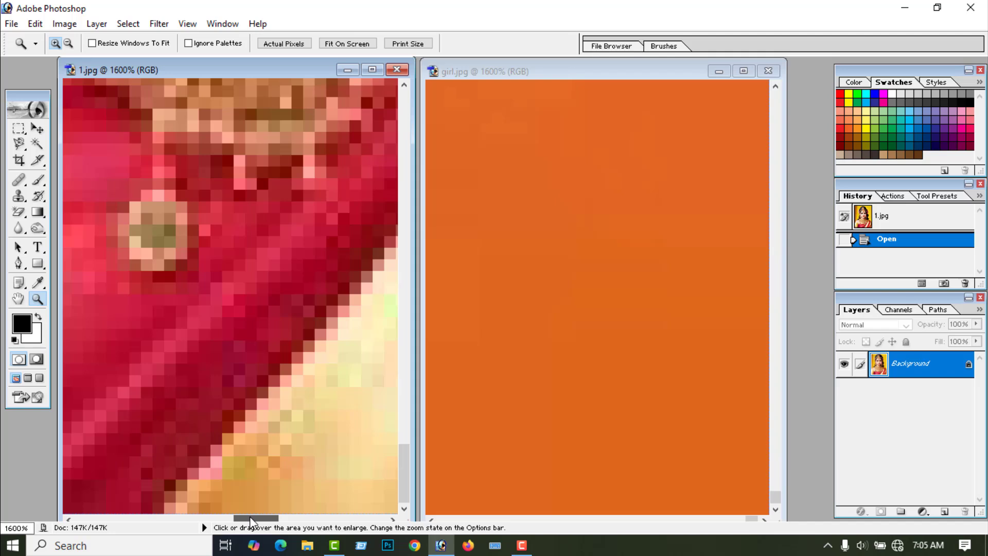
{"action": "left_click_drag", "start_coordinate": [249, 517], "coordinate": [248, 517]}
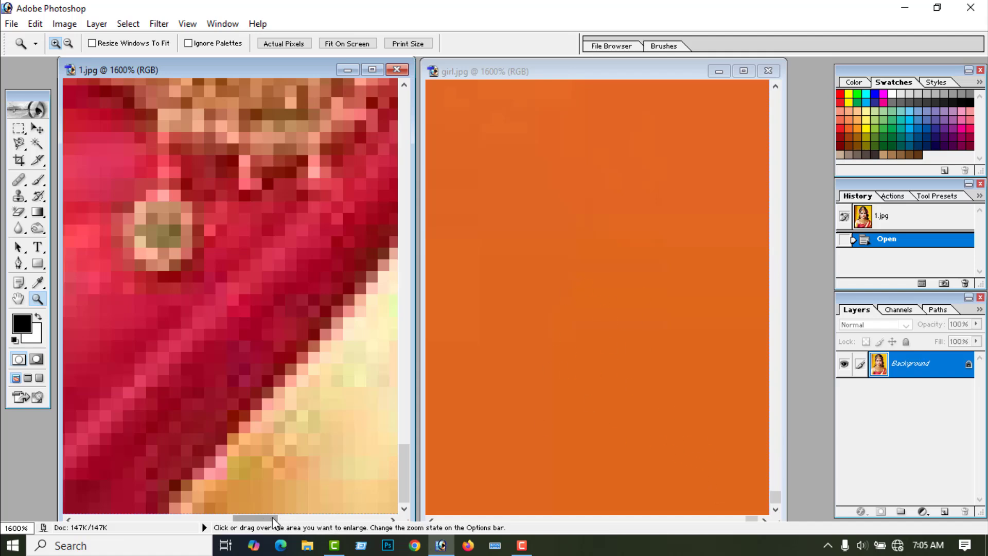
{"action": "left_click_drag", "start_coordinate": [257, 518], "coordinate": [373, 517]}
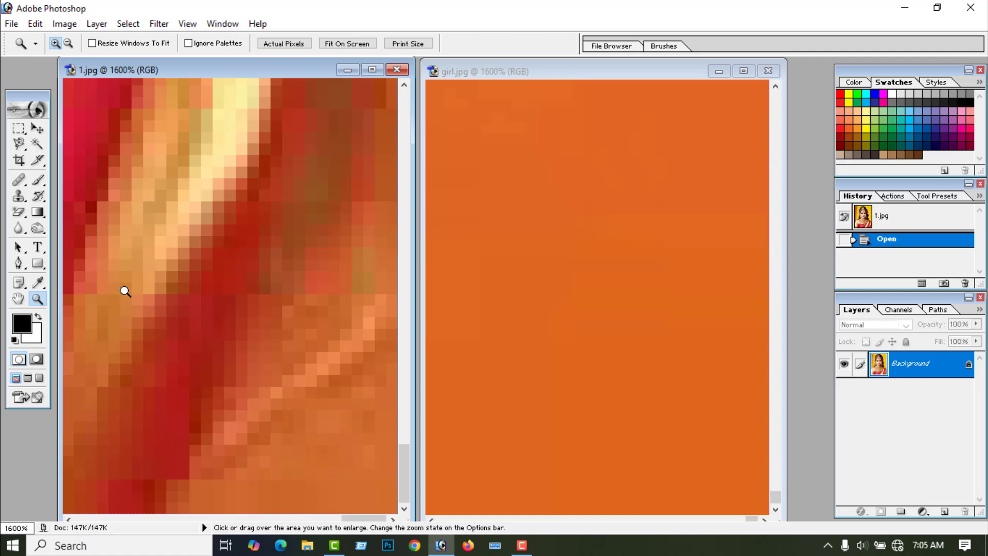
Set the zoom of 1.jpg to 25% using the on-screen keyboard, and enlarge the whole portrait to 222% in its window.
{"action": "key", "text": "ctrl+super+o"}
{"action": "left_click_drag", "start_coordinate": [274, 406], "coordinate": [583, 366]}
{"action": "left_click", "coordinate": [25, 527]}
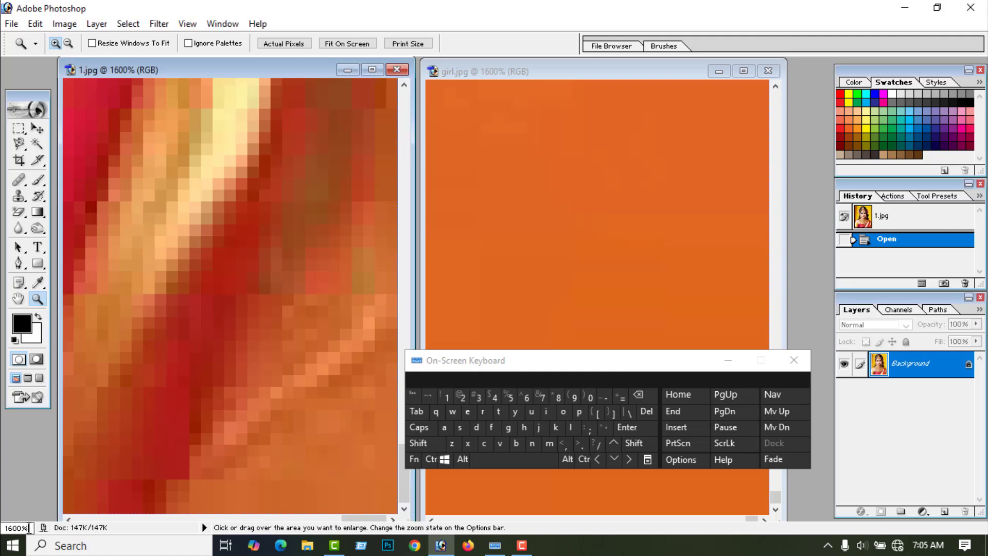
{"action": "left_click", "coordinate": [461, 397]}
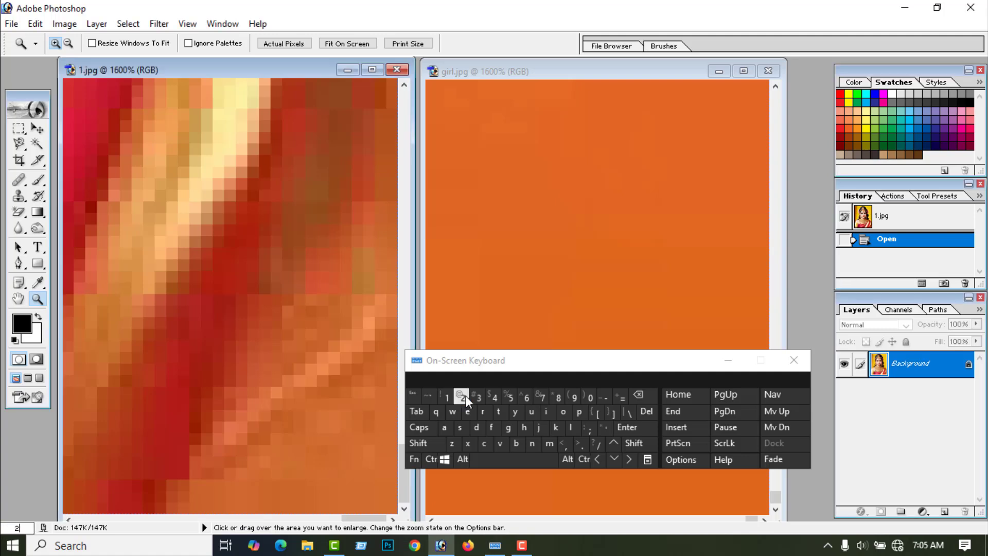
{"action": "left_click", "coordinate": [511, 397]}
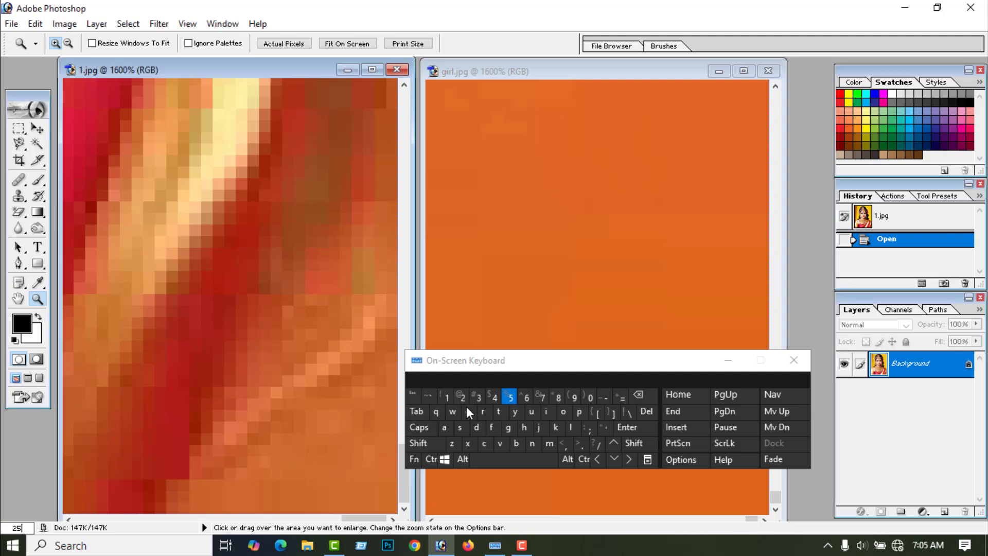
{"action": "left_click", "coordinate": [631, 427]}
{"action": "scroll", "coordinate": [233, 321], "scroll_direction": "up", "scroll_amount": 20}
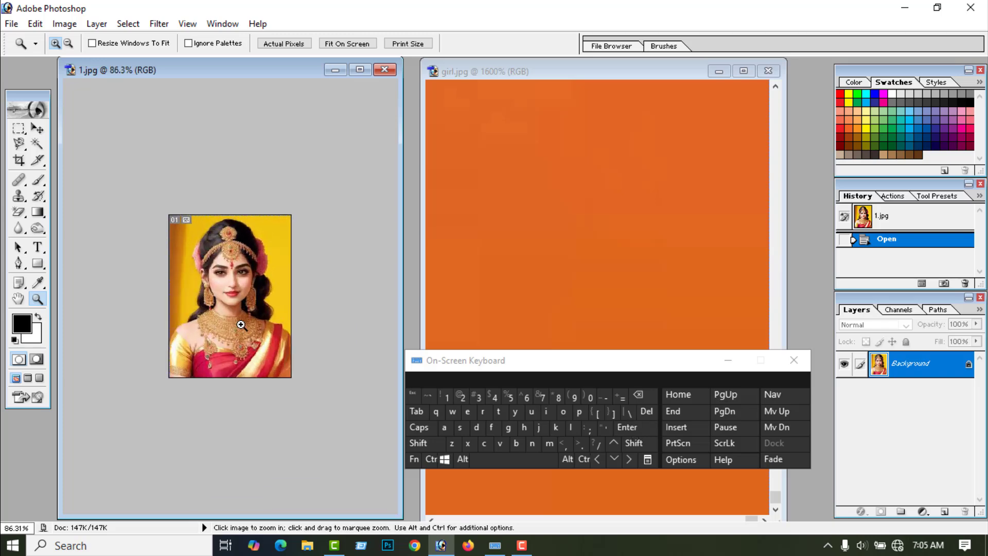
{"action": "left_click", "coordinate": [794, 360]}
Set the zoom of girl.jpg to 25%, move the on-screen keyboard off the portraits and enlarge the view to 27.5%.
{"action": "left_click", "coordinate": [664, 379]}
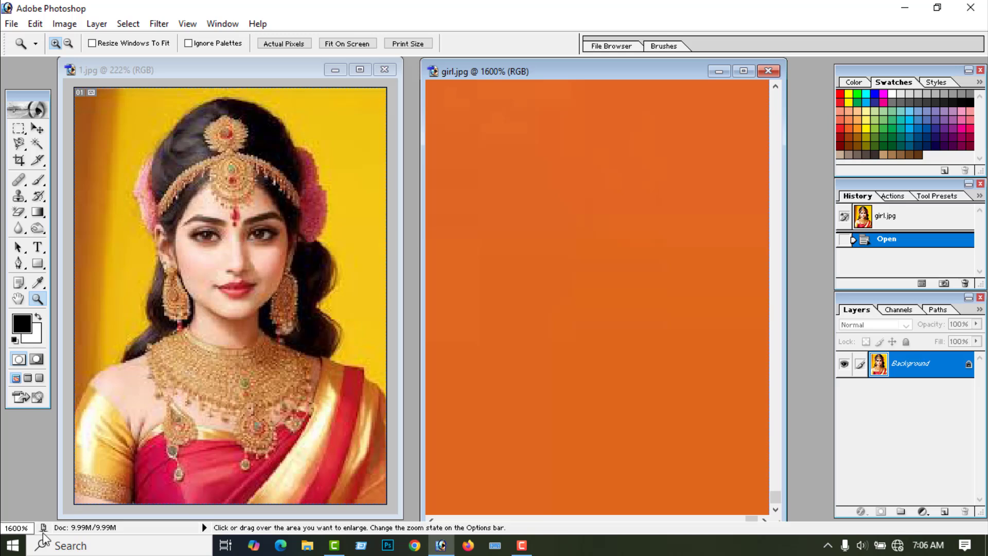
{"action": "left_click_drag", "start_coordinate": [30, 528], "coordinate": [3, 532]}
{"action": "left_click", "coordinate": [494, 545]}
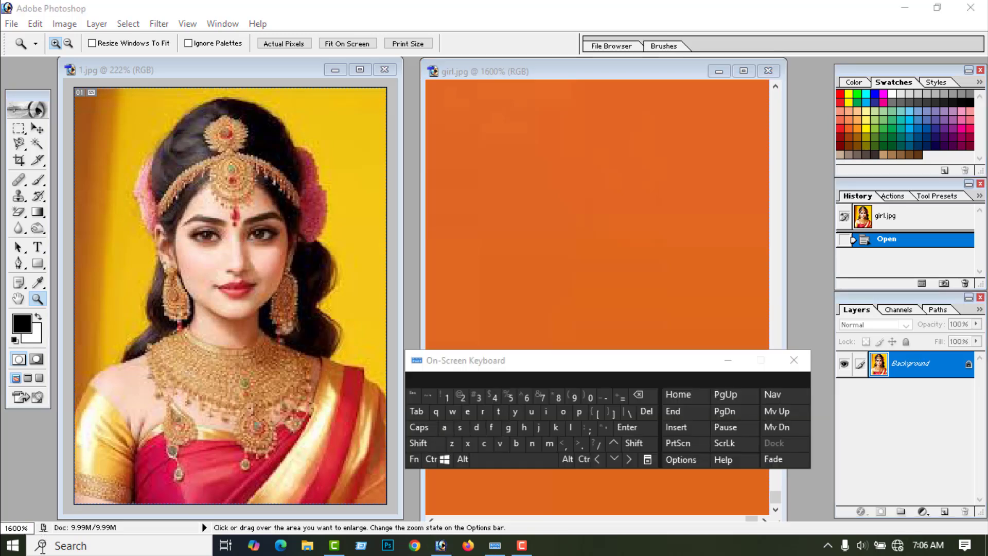
{"action": "left_click_drag", "start_coordinate": [30, 528], "coordinate": [2, 530]}
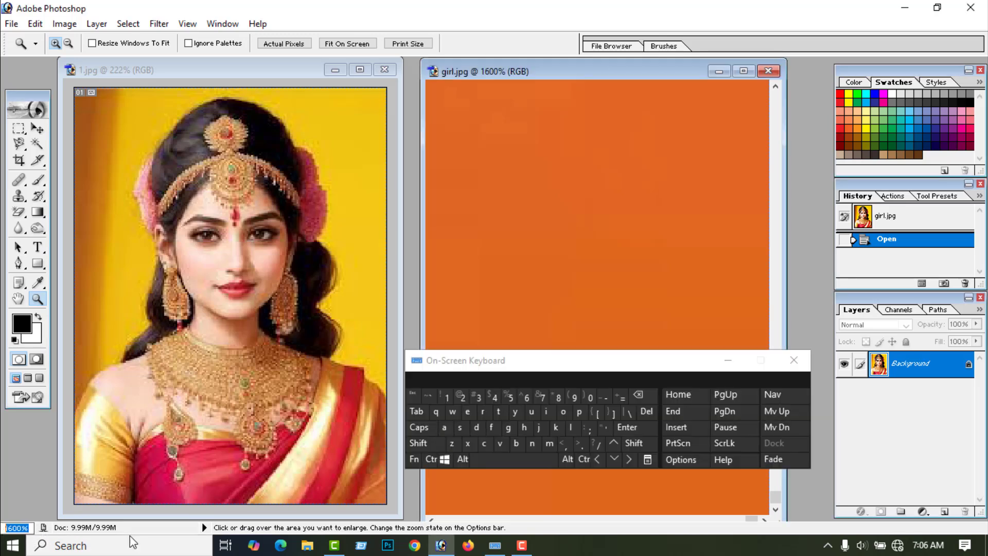
{"action": "left_click", "coordinate": [461, 397]}
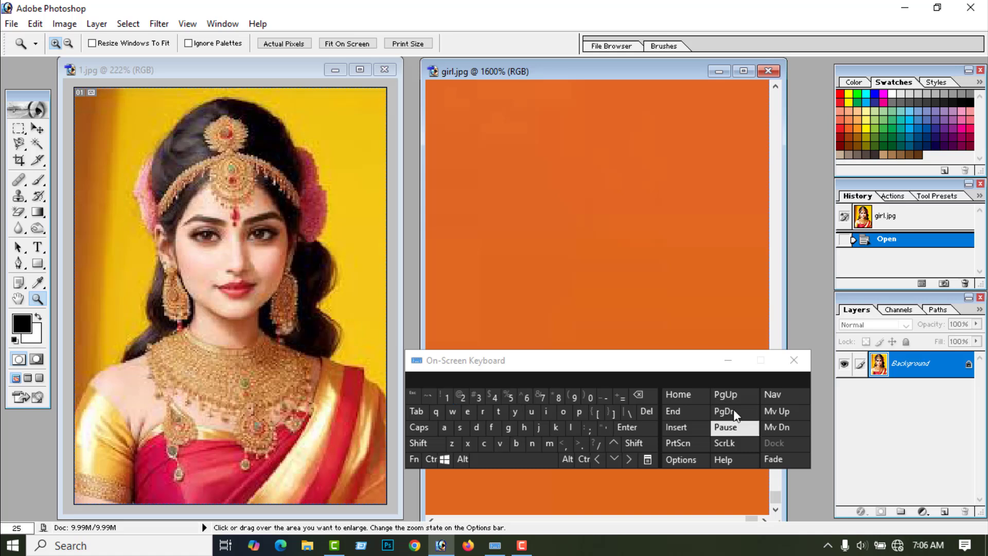
{"action": "left_click", "coordinate": [627, 427]}
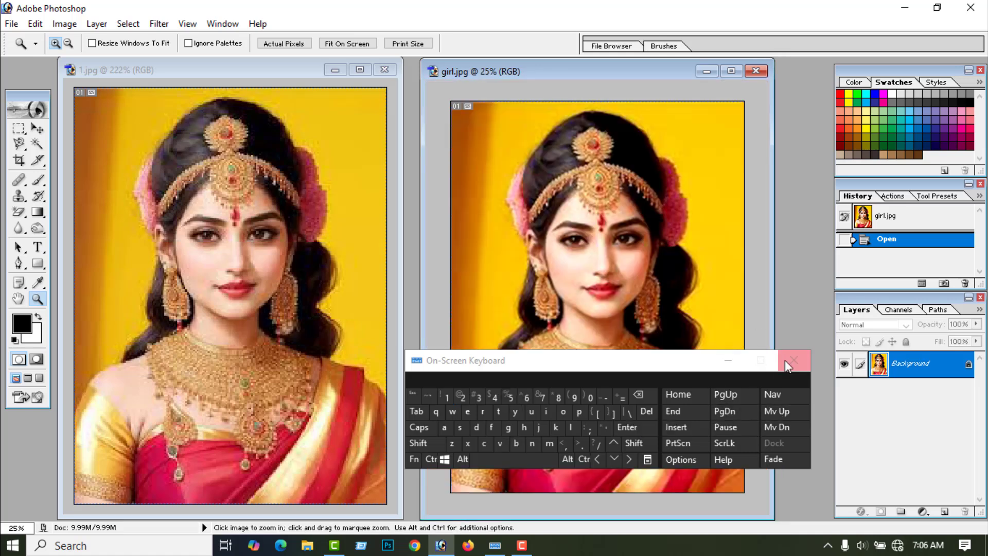
{"action": "left_click_drag", "start_coordinate": [684, 361], "coordinate": [959, 5]}
{"action": "scroll", "coordinate": [652, 286], "scroll_direction": "up", "scroll_amount": 1}
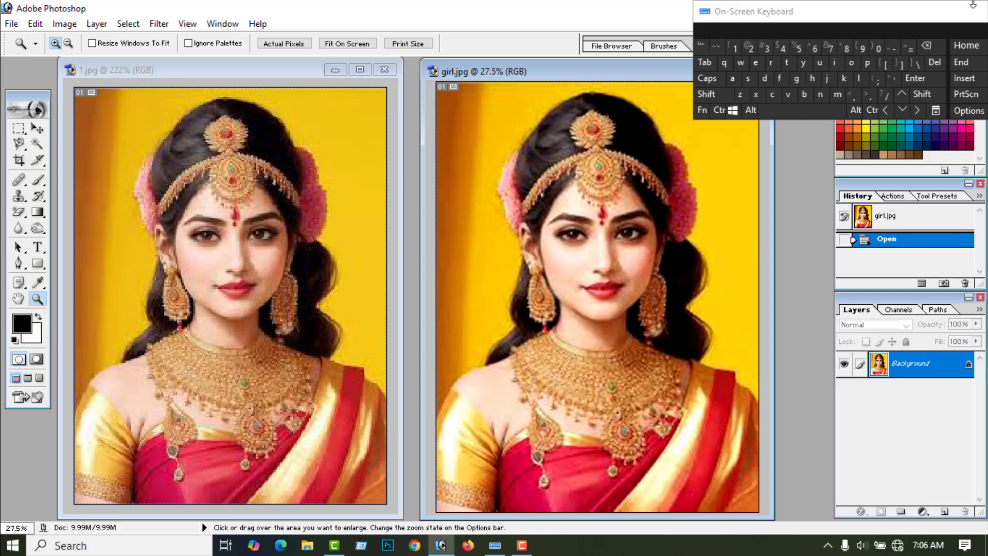
Close the girl.jpg and 1.jpg images and switch to the Move tool.
{"action": "left_click_drag", "start_coordinate": [904, 15], "coordinate": [886, 210]}
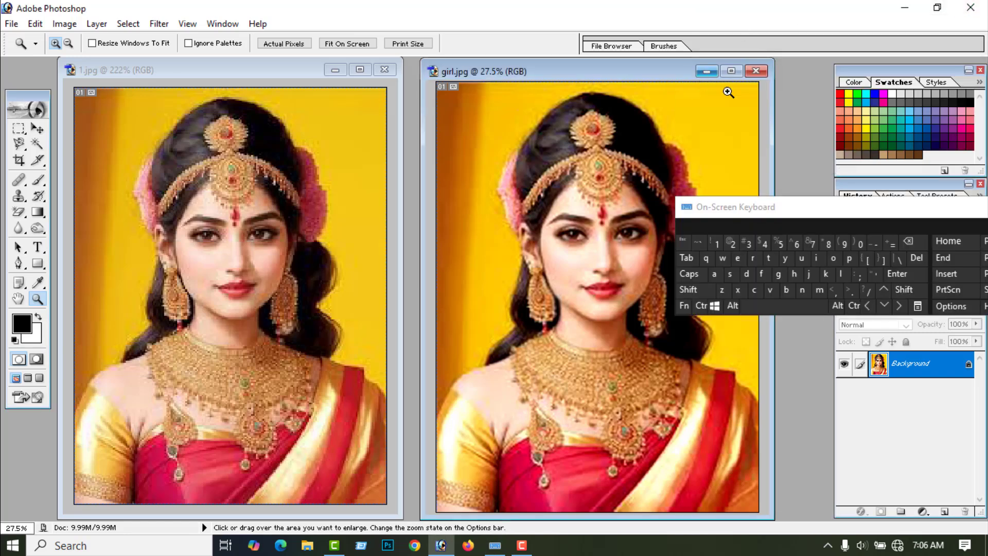
{"action": "left_click", "coordinate": [756, 71]}
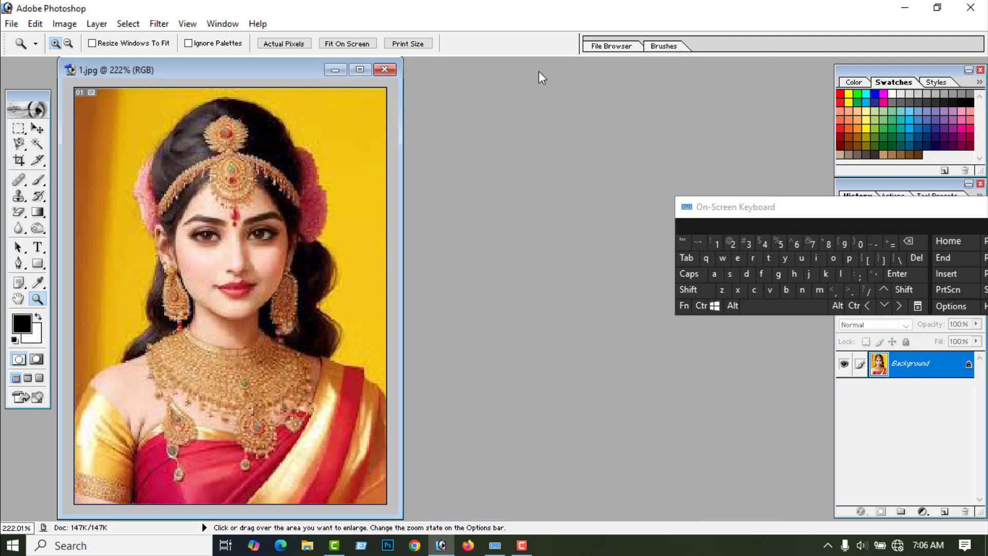
{"action": "left_click", "coordinate": [388, 67]}
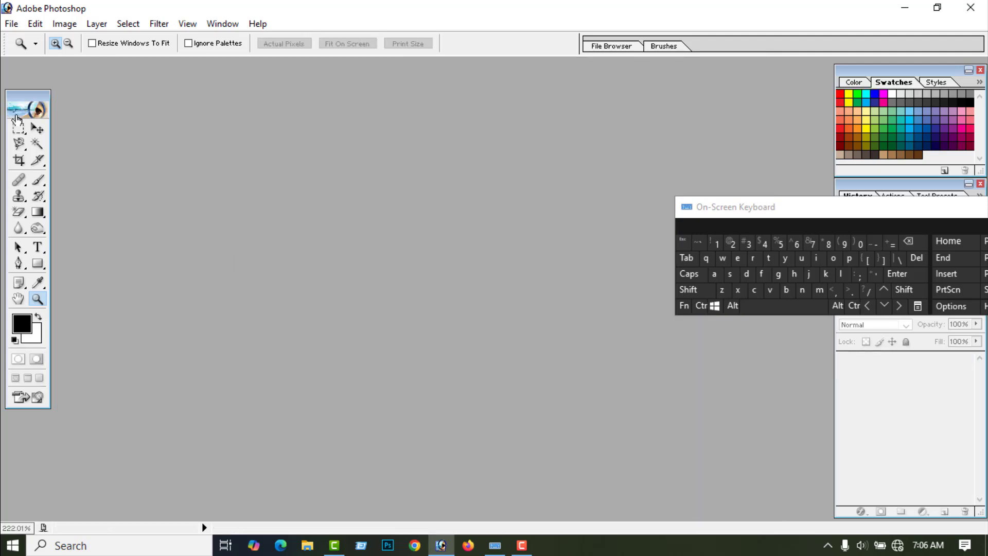
{"action": "left_click", "coordinate": [37, 128]}
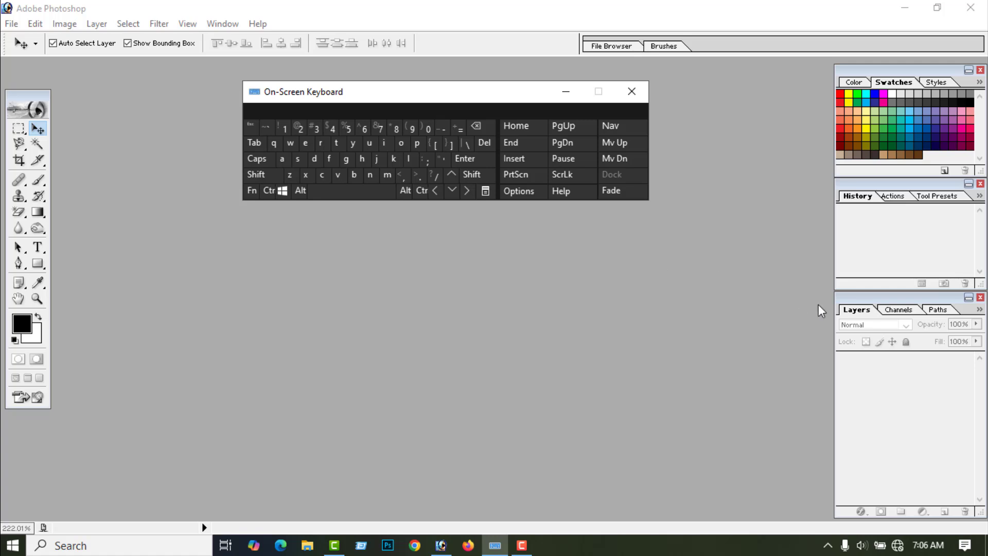
Open the sky image from the layer folder.
{"action": "left_click", "coordinate": [11, 24]}
{"action": "left_click", "coordinate": [44, 62]}
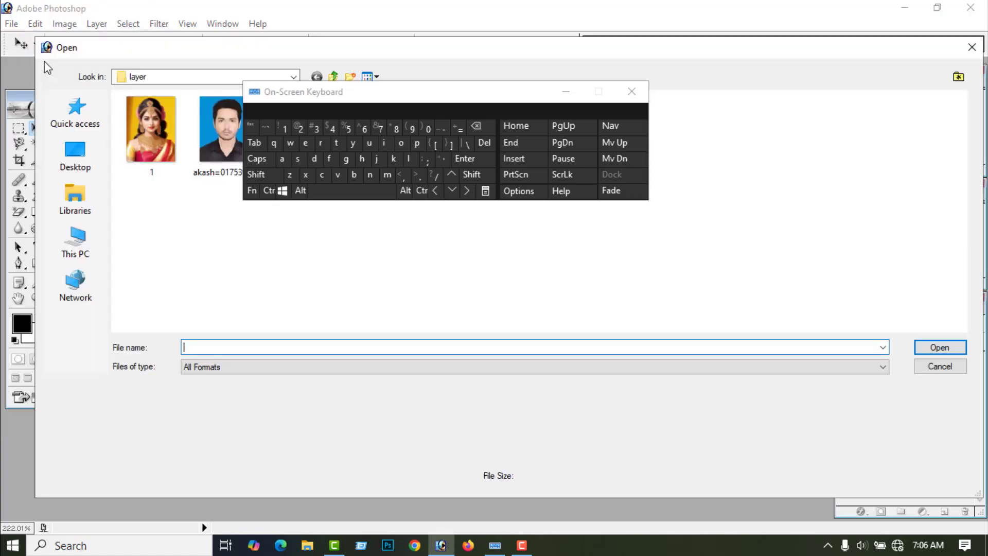
{"action": "left_click_drag", "start_coordinate": [434, 97], "coordinate": [823, 73]}
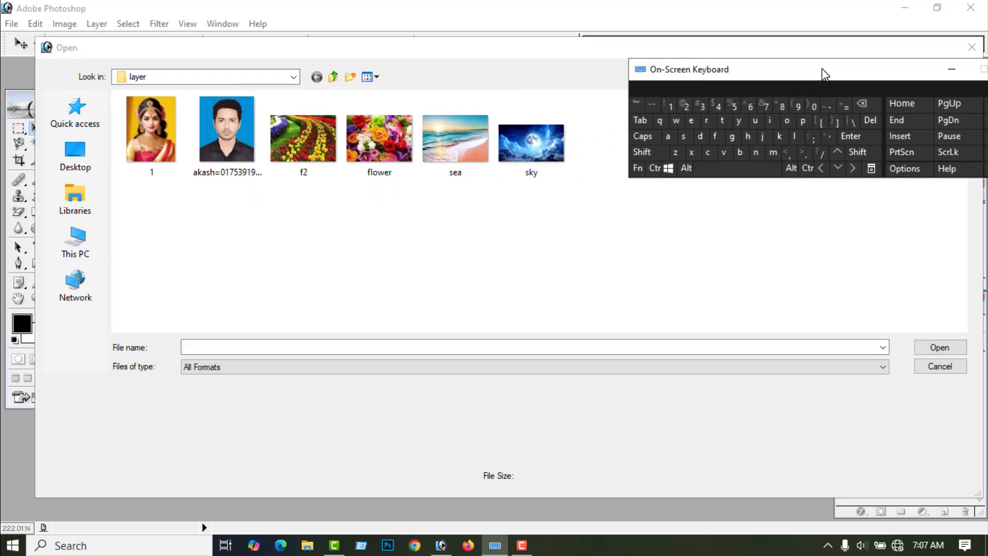
{"action": "left_click", "coordinate": [553, 143]}
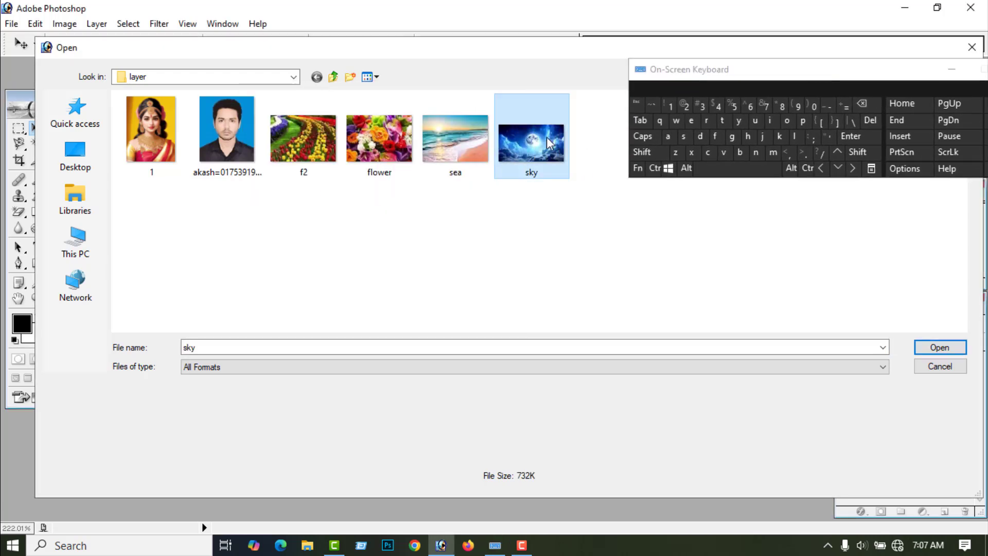
{"action": "left_click", "coordinate": [940, 348]}
Close the on-screen keyboard and maximize the sky image window, fitting the picture to the screen.
{"action": "left_click_drag", "start_coordinate": [776, 69], "coordinate": [570, 295]}
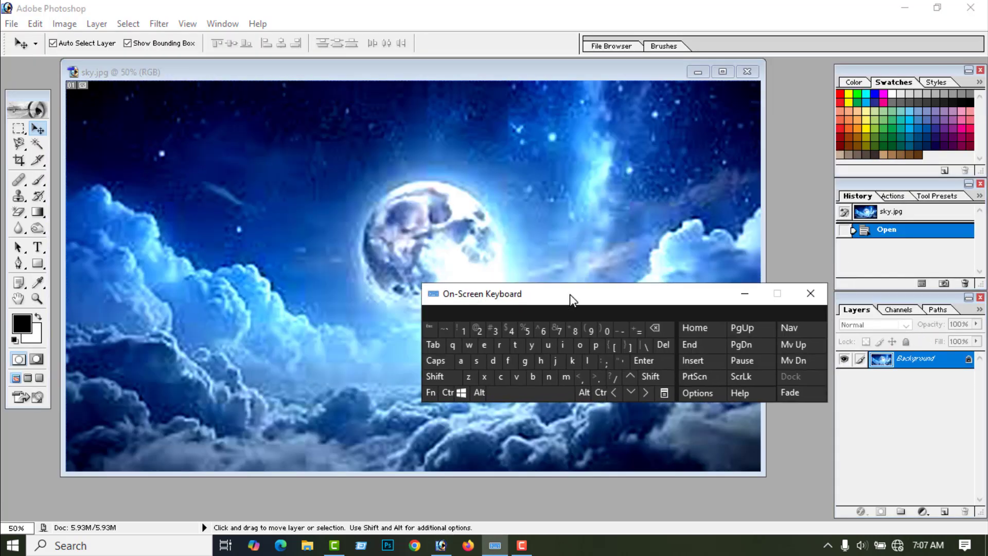
{"action": "left_click", "coordinate": [810, 293]}
{"action": "left_click", "coordinate": [723, 72]}
{"action": "key", "text": "ctrl+0"}
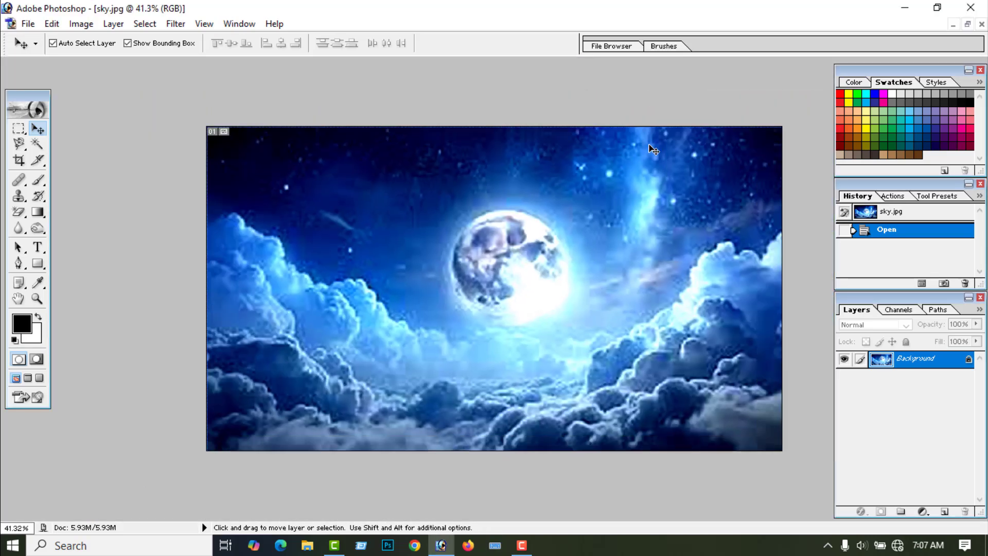
{"action": "key", "text": "c"}
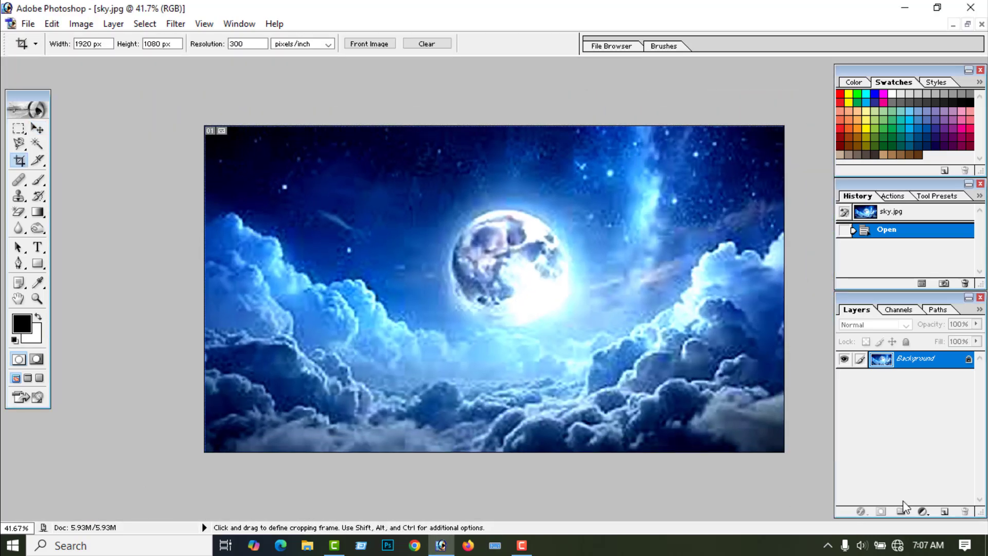
Add a new layer above the sky background and ready the Gradient tool with the red-to-green linear gradient.
{"action": "left_click", "coordinate": [945, 512]}
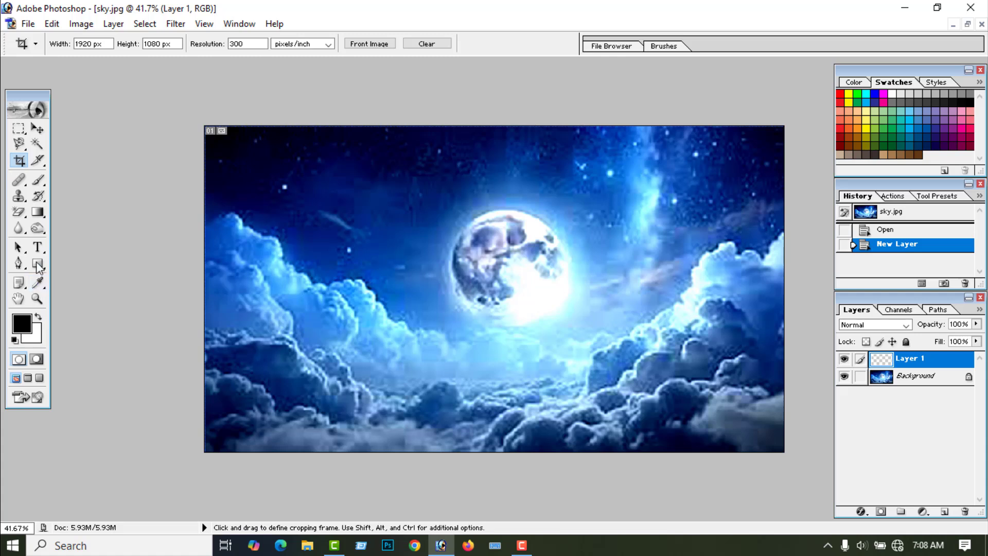
{"action": "left_click", "coordinate": [38, 213]}
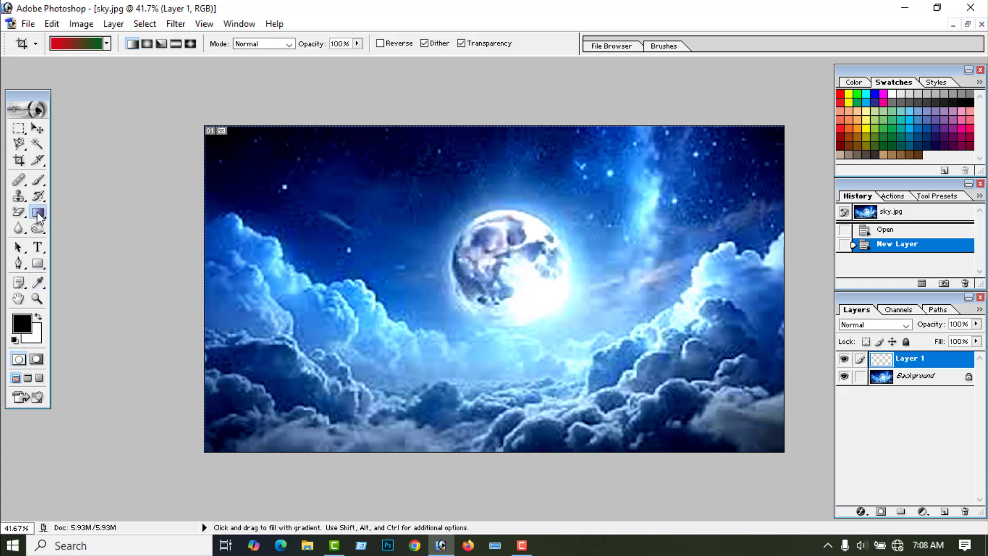
{"action": "left_click", "coordinate": [107, 44]}
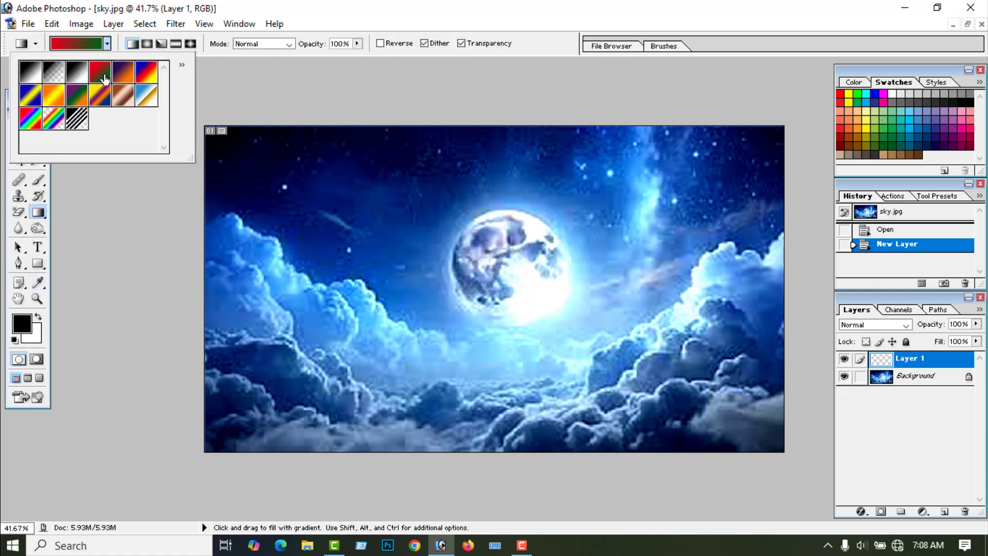
{"action": "left_click", "coordinate": [88, 202]}
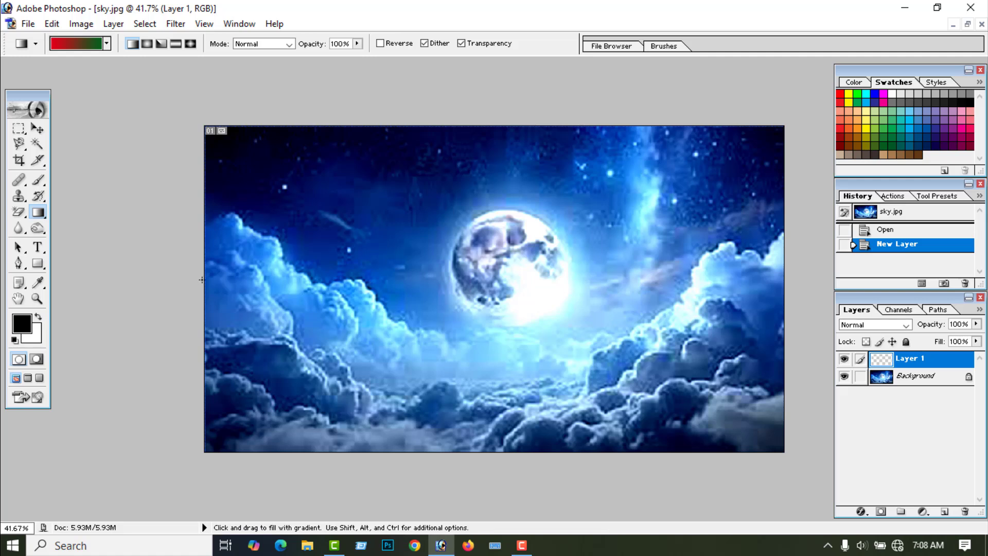
Try filling the new layer in Normal mode with a horizontal red-to-green gradient across the canvas, and undo it.
{"action": "left_click_drag", "start_coordinate": [205, 278], "coordinate": [767, 274]}
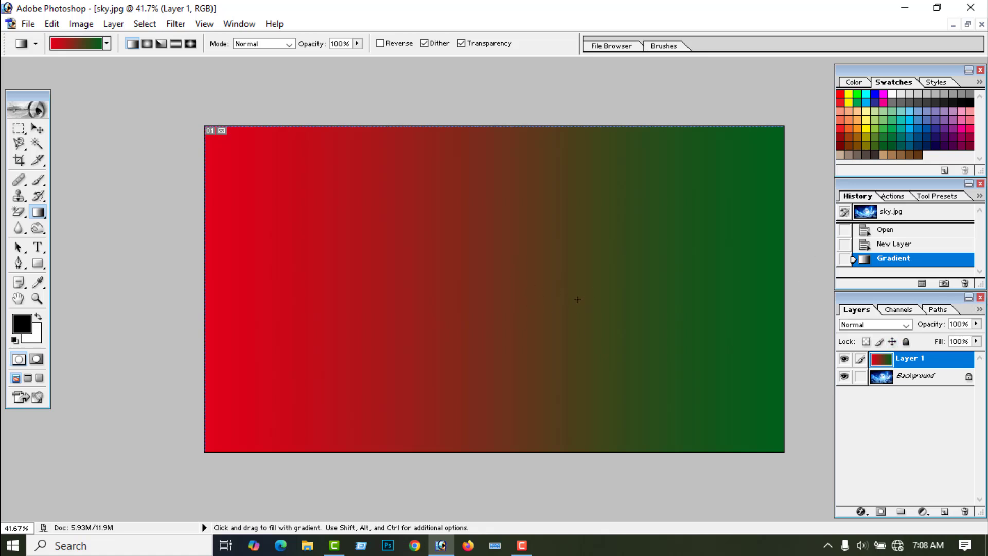
{"action": "left_click", "coordinate": [497, 547]}
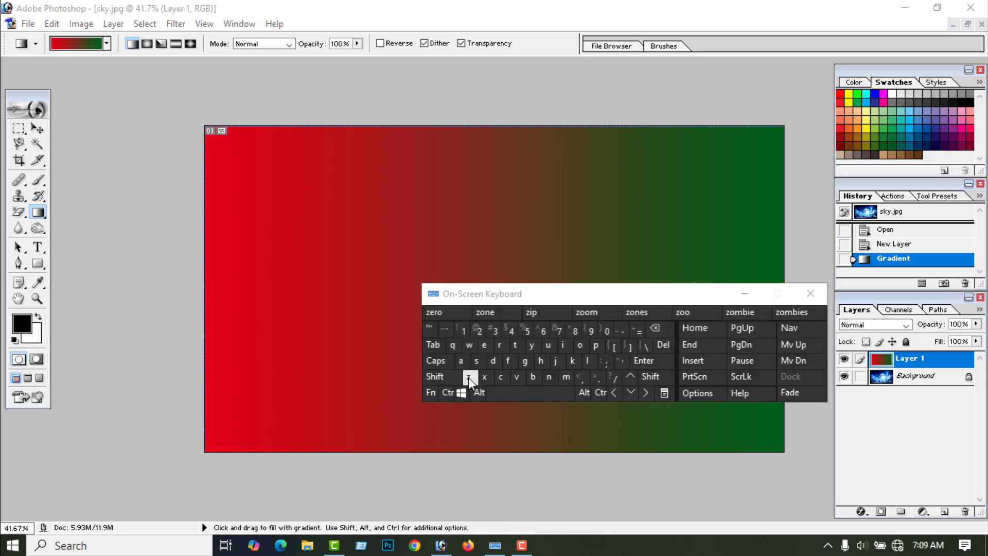
{"action": "key", "text": "ctrl+z"}
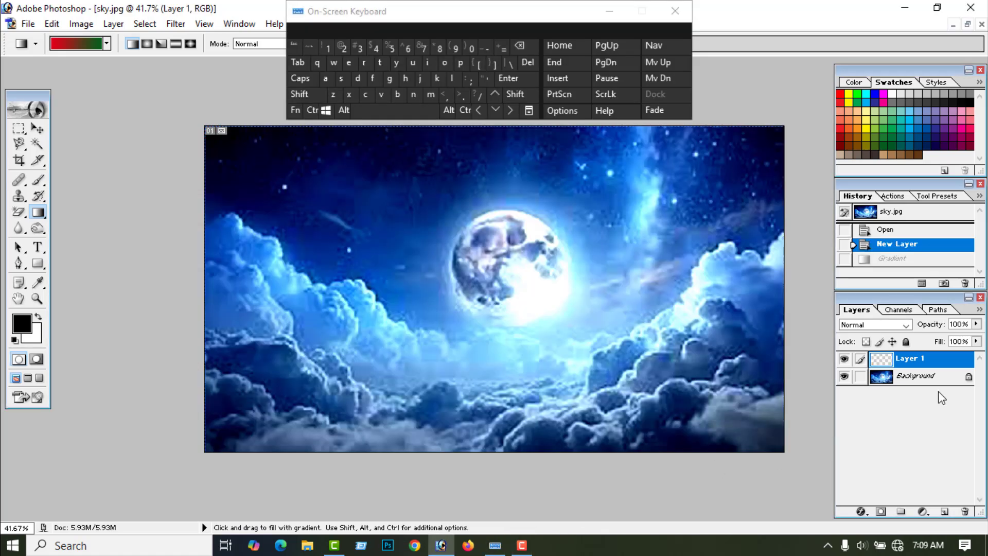
Set Layer 1's blend mode to Lighten and apply the red-to-green gradient horizontally across the full canvas.
{"action": "left_click", "coordinate": [905, 325]}
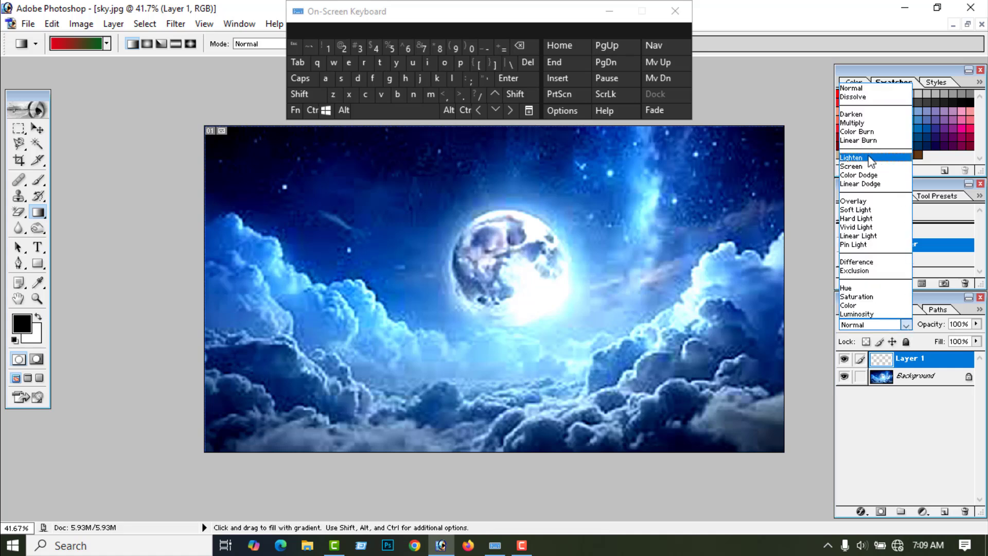
{"action": "left_click", "coordinate": [851, 157]}
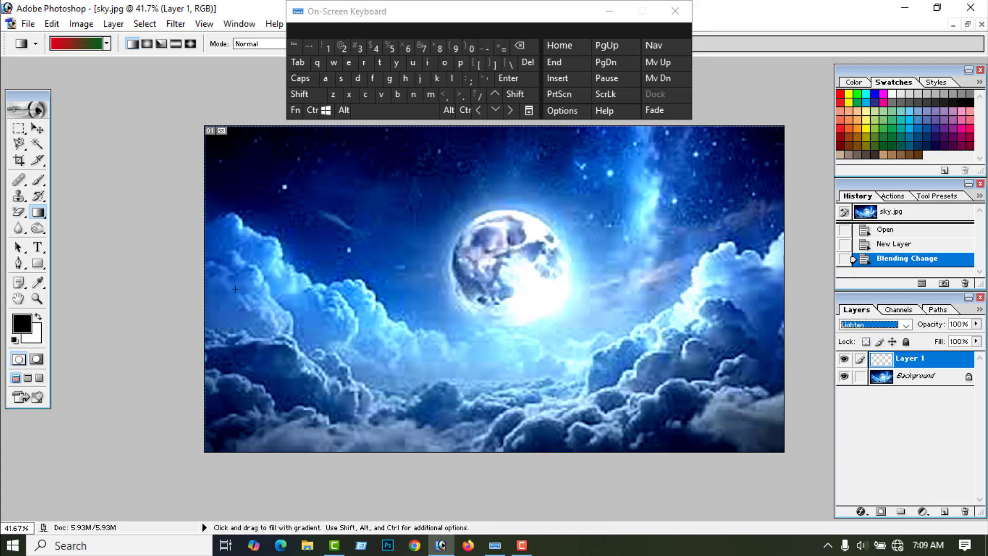
{"action": "left_click_drag", "start_coordinate": [202, 283], "coordinate": [788, 288]}
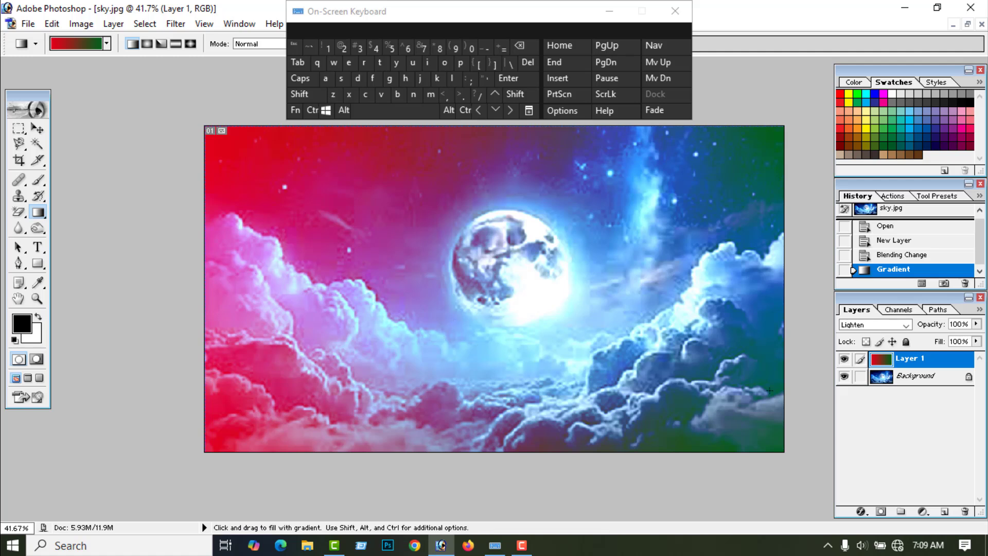
Undo the gradient applied in Lighten mode, using the on-screen keyboard.
{"action": "left_click", "coordinate": [315, 110]}
{"action": "left_click", "coordinate": [344, 110]}
{"action": "left_click", "coordinate": [332, 95]}
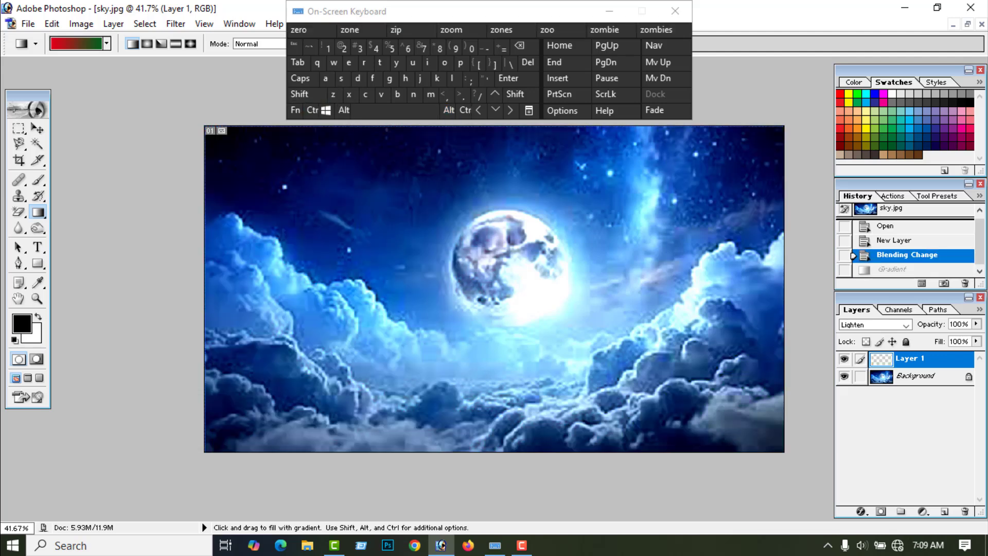
Change Layer 1's blend mode to Overlay and apply the red-to-green gradient across the canvas from left to right.
{"action": "left_click", "coordinate": [906, 325]}
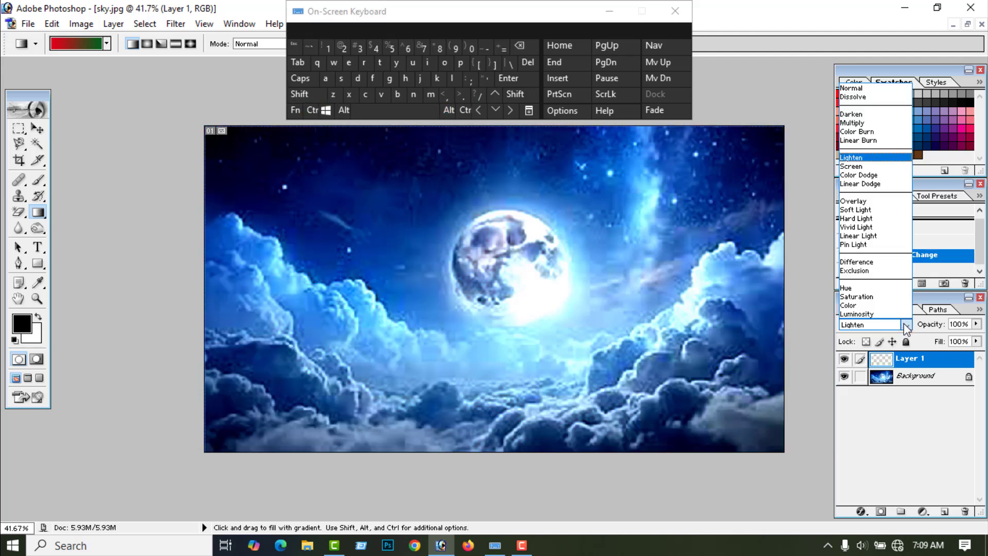
{"action": "left_click", "coordinate": [855, 202]}
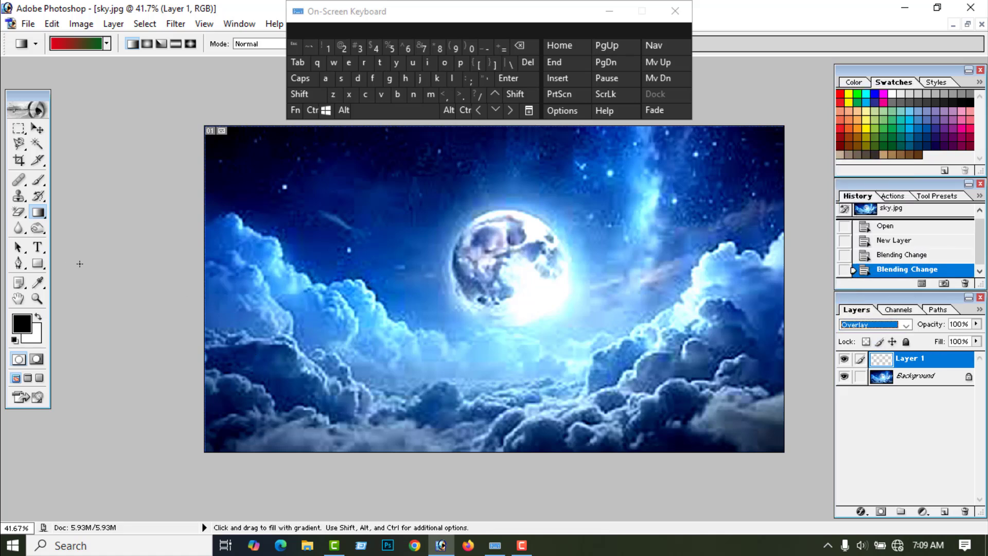
{"action": "left_click_drag", "start_coordinate": [205, 287], "coordinate": [752, 326]}
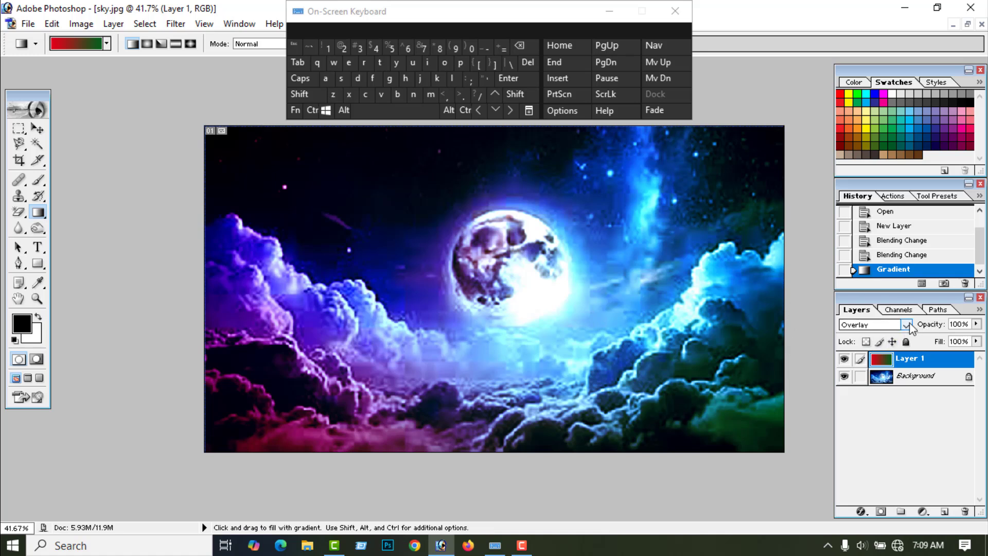
Undo the gradient applied in Overlay mode, using the on-screen keyboard.
{"action": "left_click", "coordinate": [311, 110]}
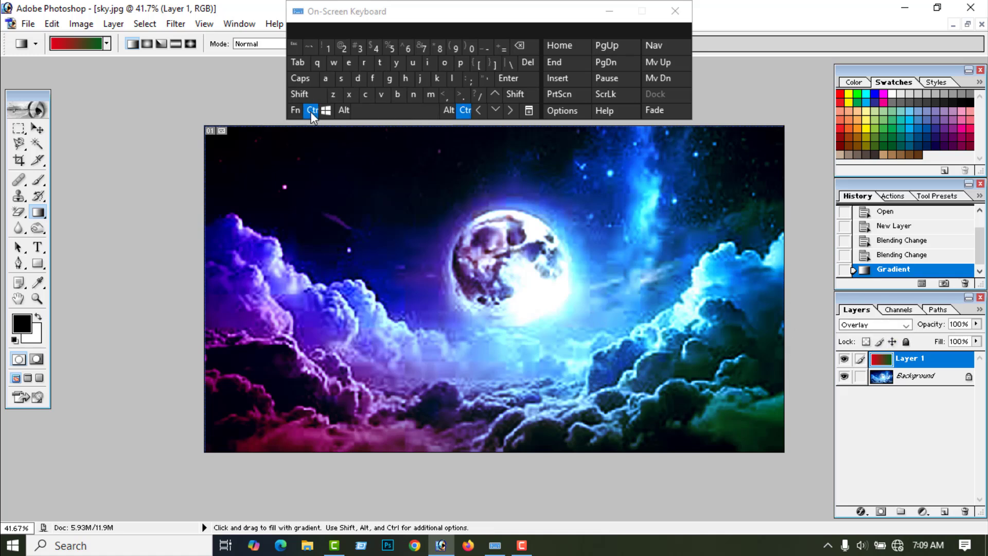
{"action": "left_click", "coordinate": [342, 110]}
{"action": "left_click", "coordinate": [333, 94]}
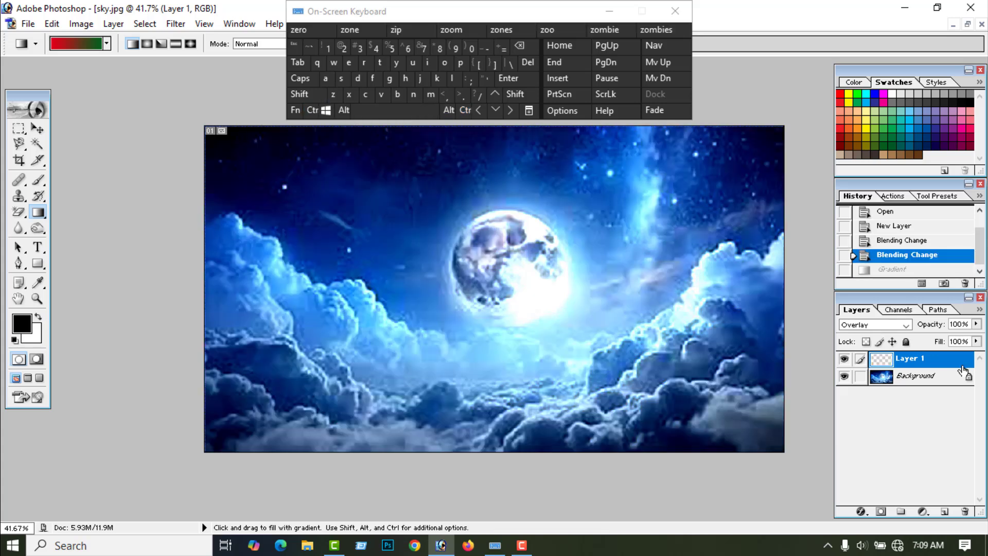
Switch Layer 1's blend mode to Hue and apply the red-to-green gradient across the canvas from left to right.
{"action": "left_click", "coordinate": [904, 326]}
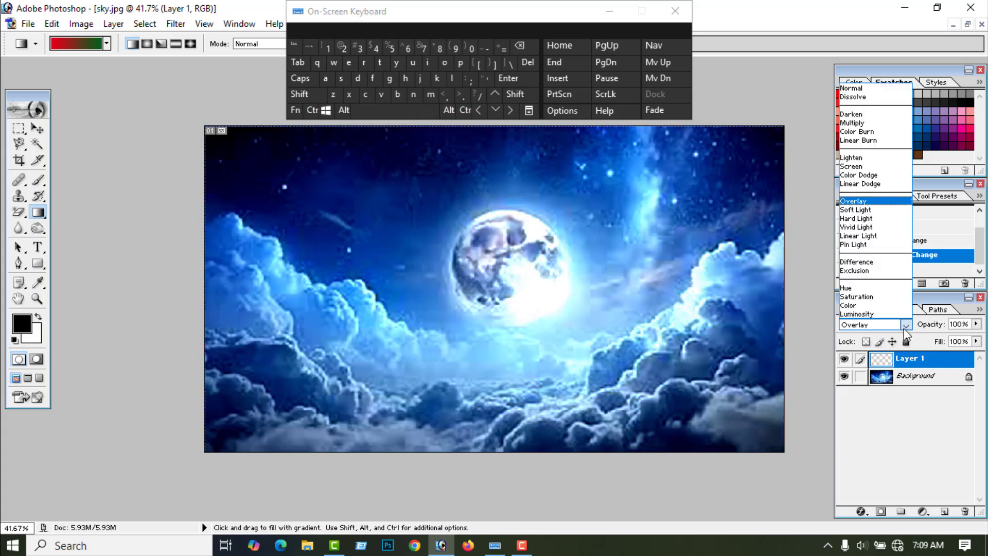
{"action": "left_click", "coordinate": [849, 288]}
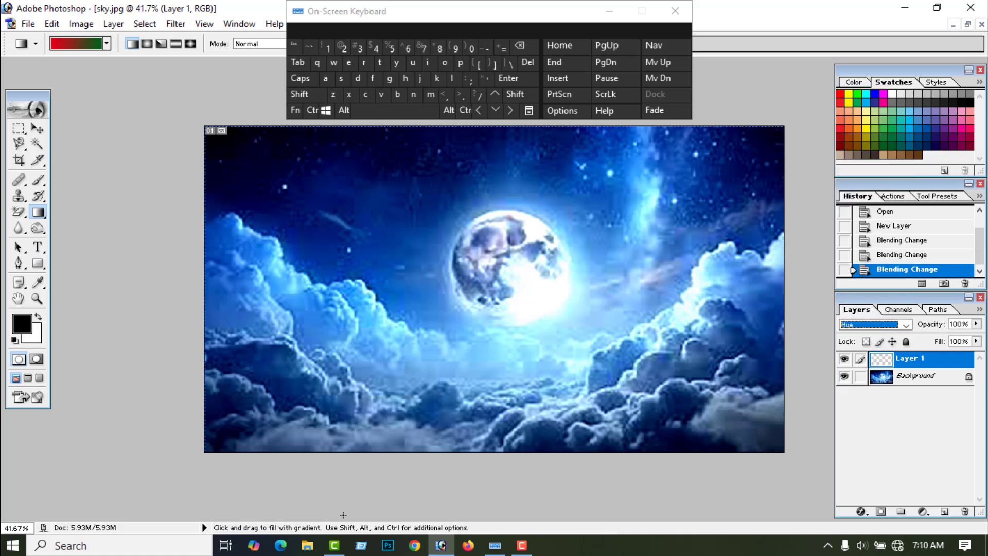
{"action": "left_click_drag", "start_coordinate": [206, 279], "coordinate": [778, 285]}
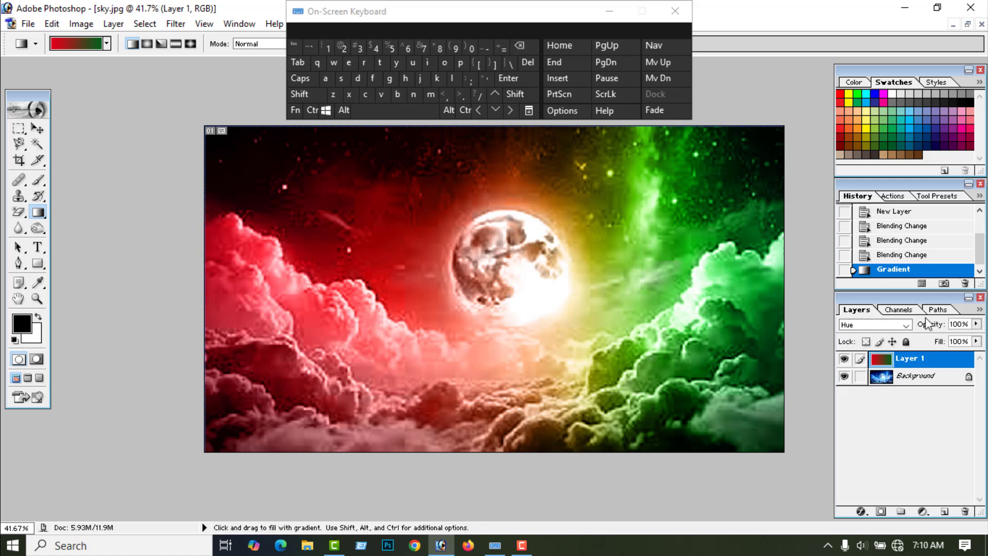
Undo the gradient applied in Hue mode, using the on-screen keyboard.
{"action": "left_click", "coordinate": [906, 325]}
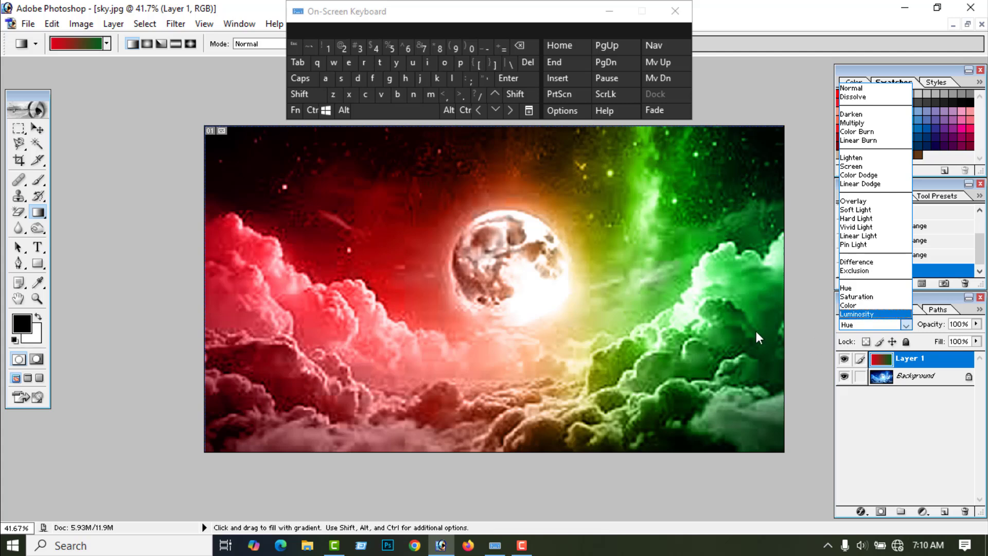
{"action": "left_click", "coordinate": [313, 110]}
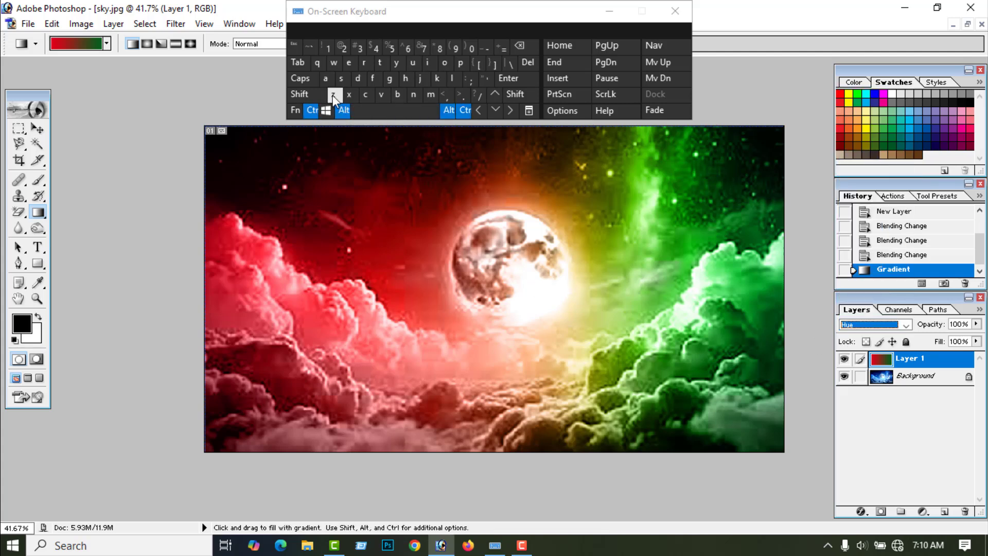
{"action": "left_click", "coordinate": [333, 94]}
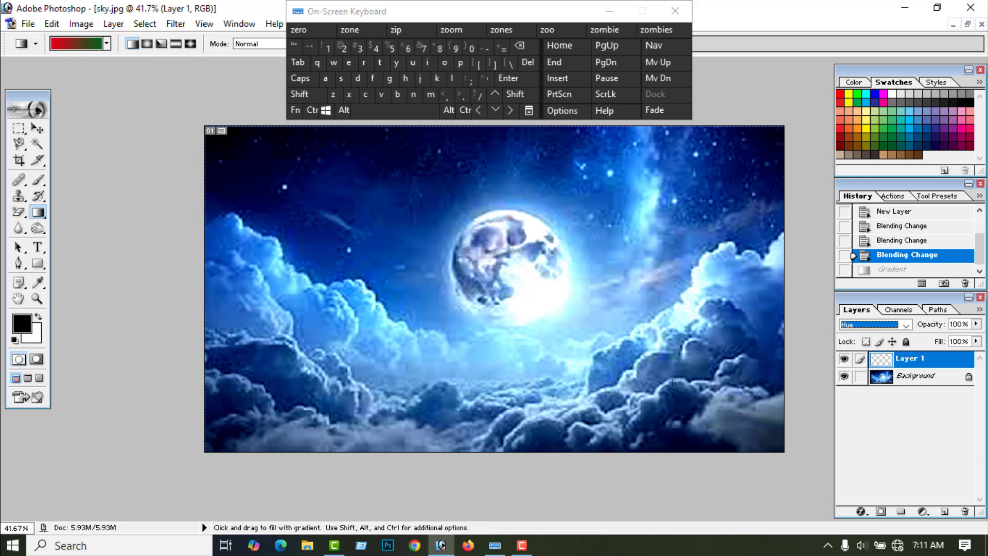
Unlock the Background layer of the sky photo by converting it to a regular layer with the default settings.
{"action": "double_click", "coordinate": [962, 380]}
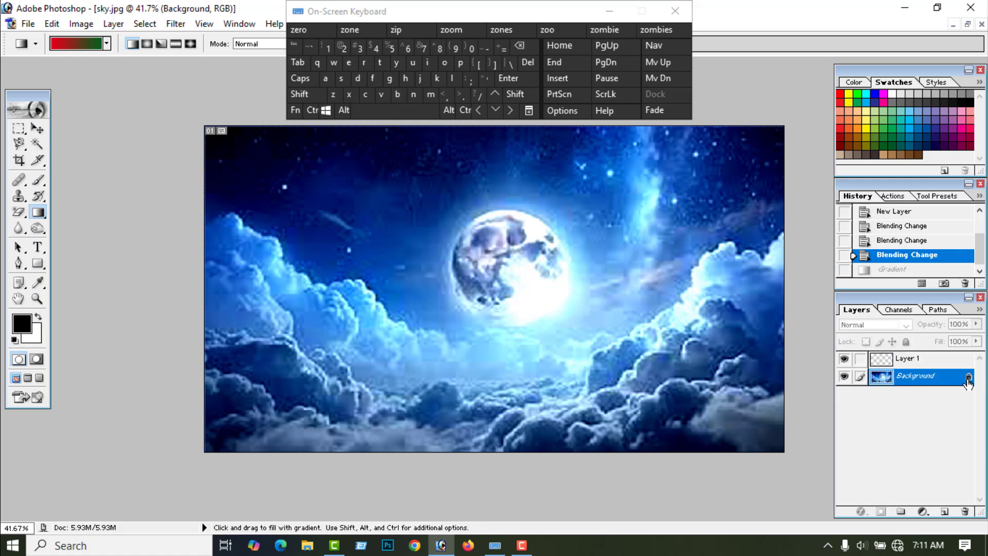
{"action": "left_click", "coordinate": [594, 248]}
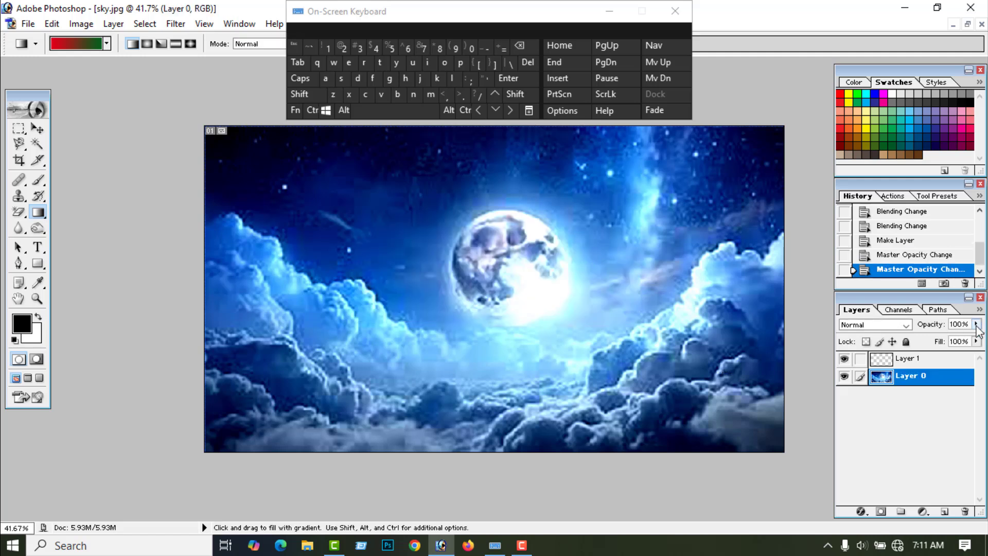
Lower the unlocked sky layer's opacity to 50%, 17% and 0% in turn, and restore it to 100%.
{"action": "left_click", "coordinate": [976, 325]}
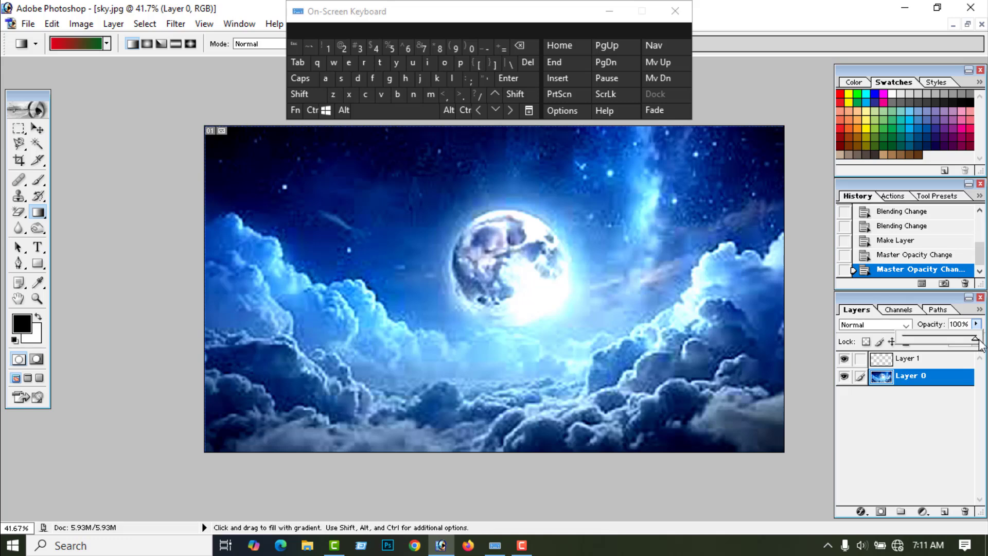
{"action": "left_click_drag", "start_coordinate": [974, 340], "coordinate": [942, 347]}
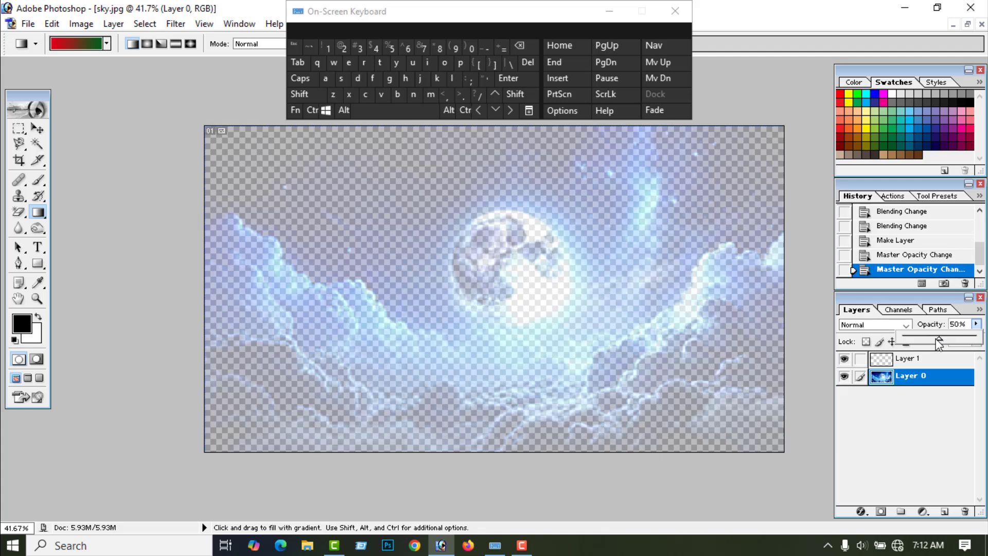
{"action": "left_click_drag", "start_coordinate": [939, 339], "coordinate": [915, 342]}
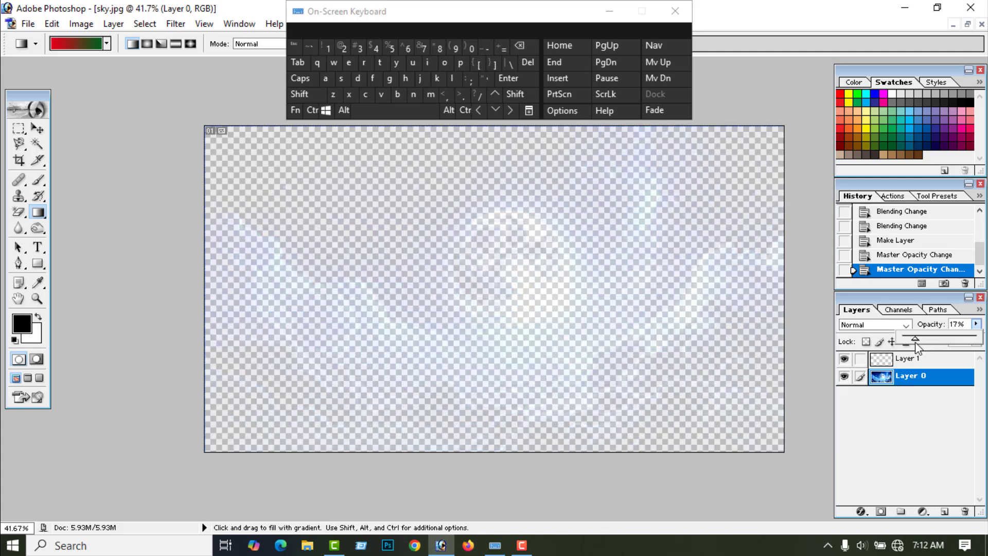
{"action": "left_click_drag", "start_coordinate": [915, 341], "coordinate": [897, 344]}
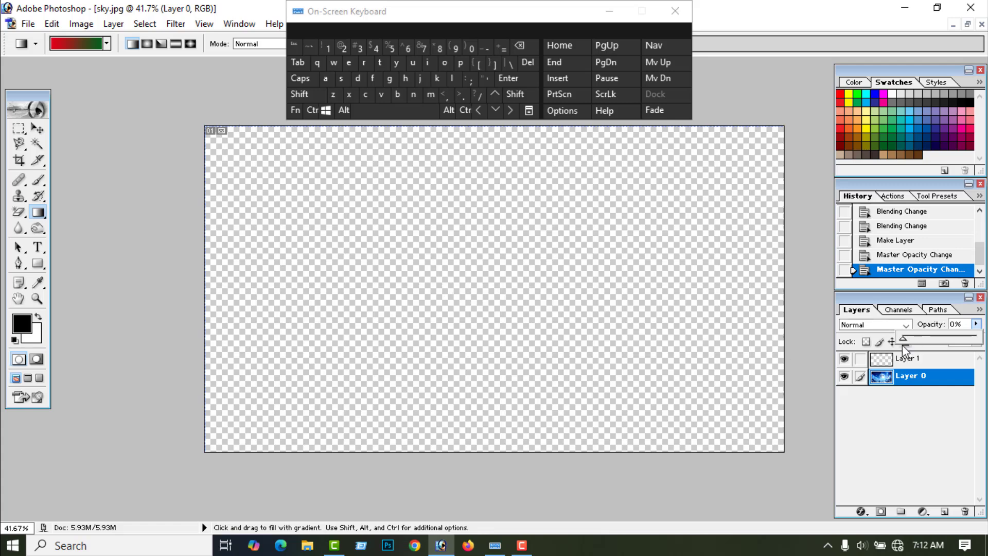
{"action": "left_click_drag", "start_coordinate": [903, 343], "coordinate": [981, 340]}
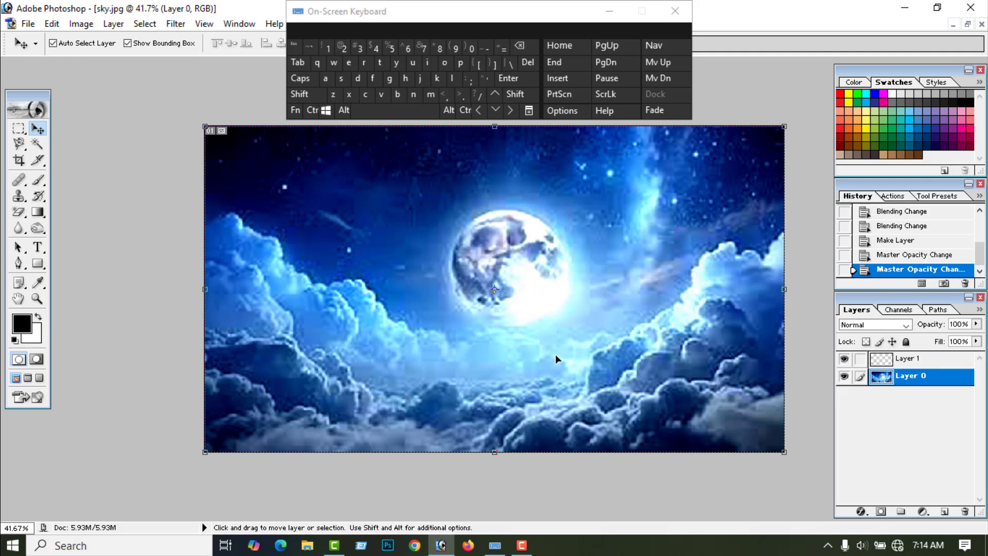
Draw a rectangle shape over the moon and change its fill color to red, moving the on-screen keyboard out of the way.
{"action": "left_click", "coordinate": [37, 263]}
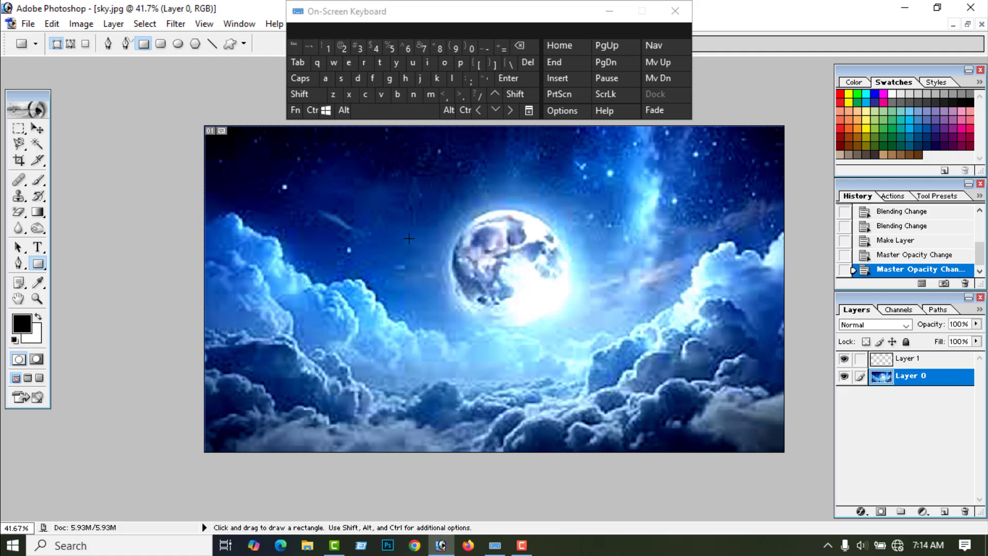
{"action": "mouse_move", "coordinate": [409, 238]}
{"action": "left_mouse_down"}
{"action": "mouse_move", "coordinate": [431, 264]}
{"action": "mouse_move", "coordinate": [533, 329]}
{"action": "mouse_move", "coordinate": [580, 328]}
{"action": "left_mouse_up"}
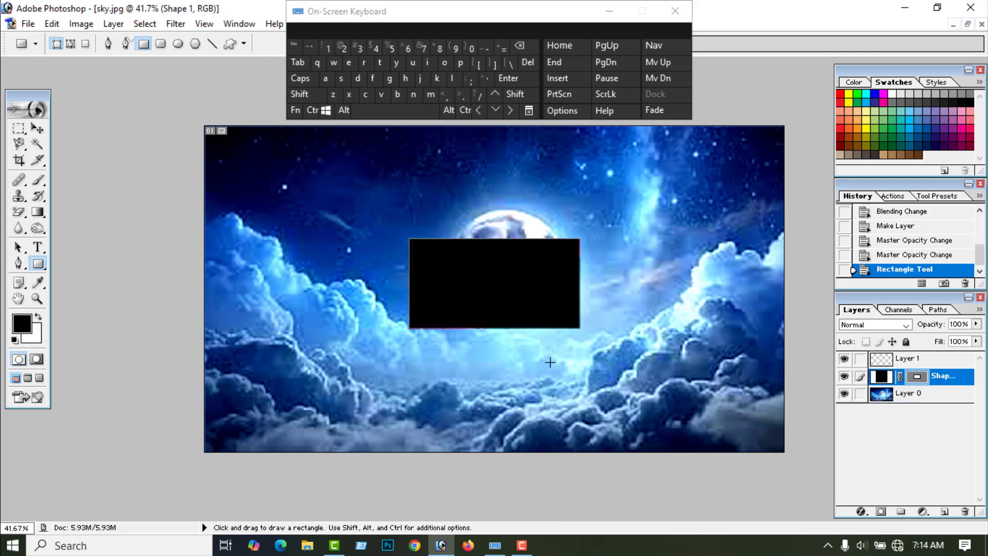
{"action": "left_click", "coordinate": [516, 17]}
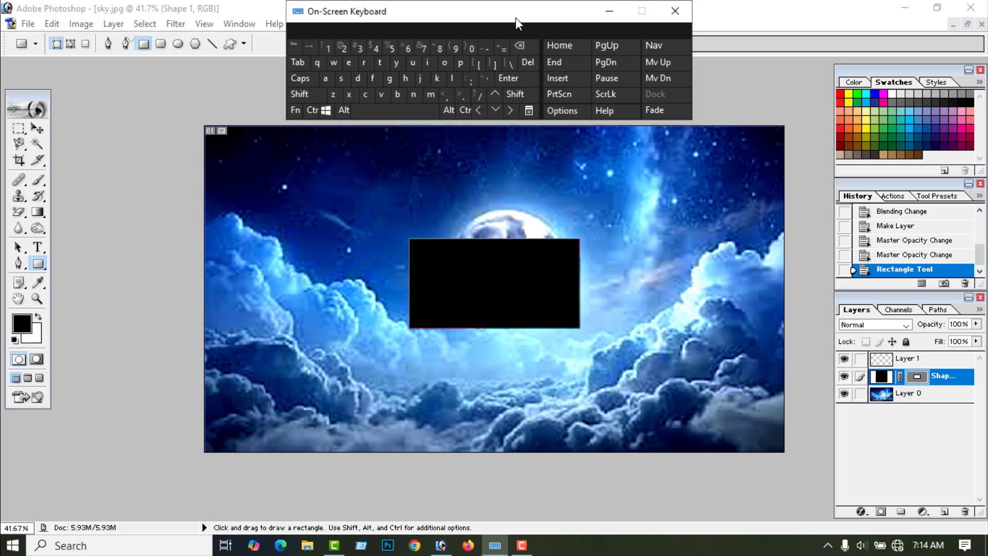
{"action": "left_click_drag", "start_coordinate": [515, 17], "coordinate": [287, 129]}
{"action": "left_click", "coordinate": [521, 43]}
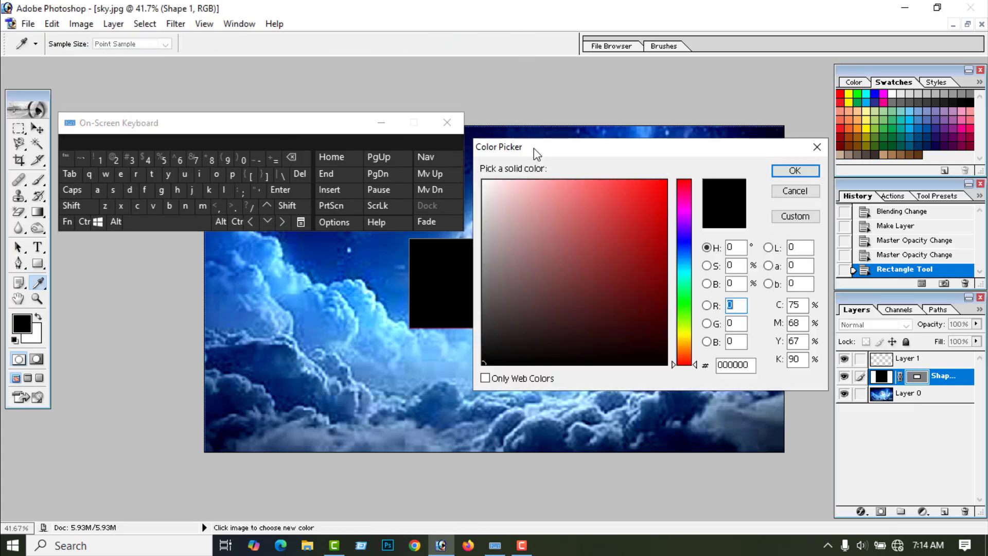
{"action": "left_click", "coordinate": [657, 199]}
{"action": "left_click", "coordinate": [794, 173]}
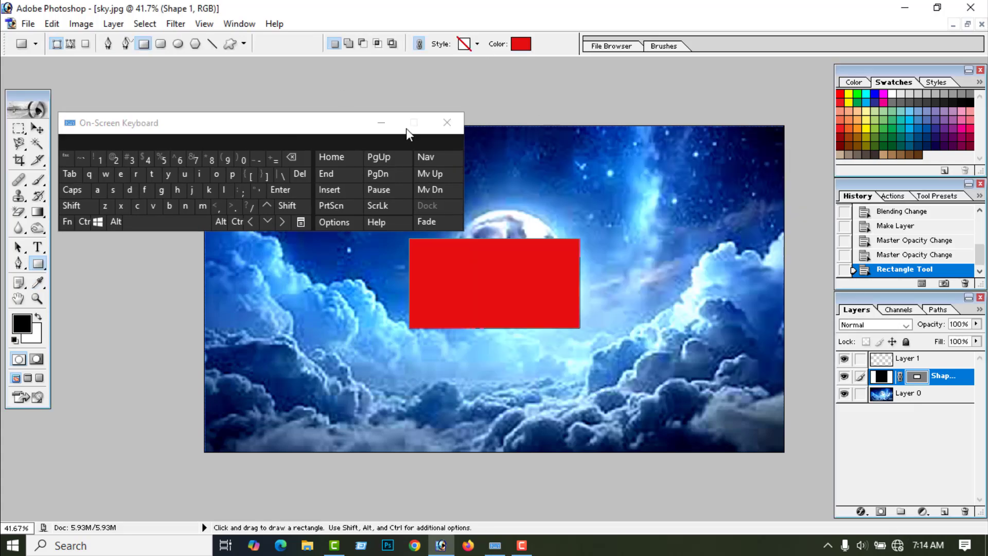
{"action": "left_click_drag", "start_coordinate": [406, 128], "coordinate": [431, 40]}
Add a thick black Stroke effect to the red rectangle's layer, positioned outside its edge.
{"action": "right_click", "coordinate": [950, 375]}
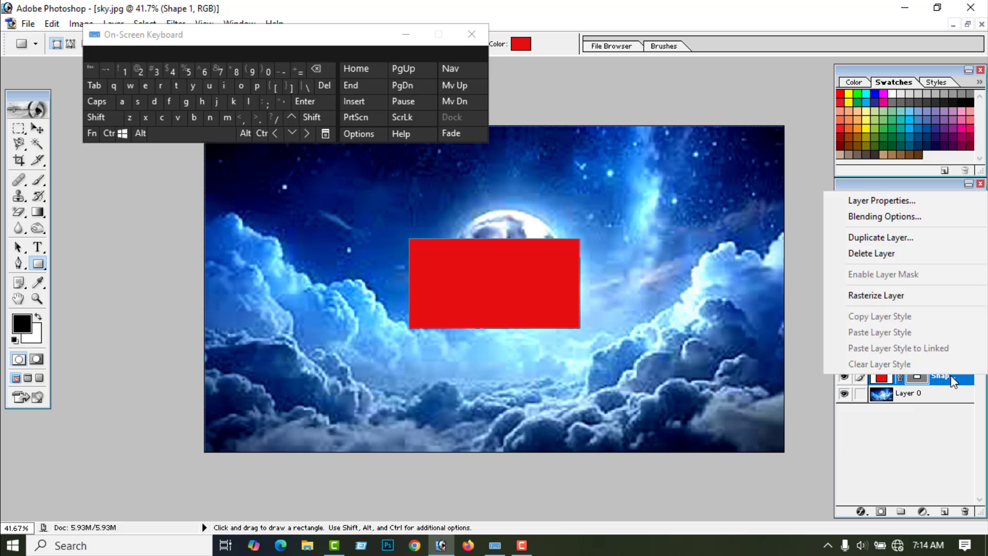
{"action": "key", "text": "Escape"}
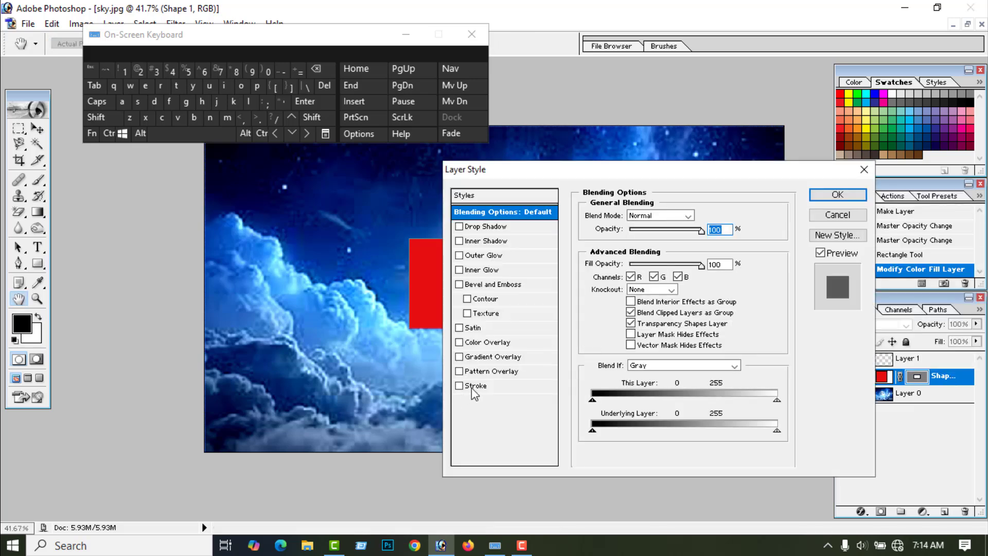
{"action": "left_click", "coordinate": [478, 386]}
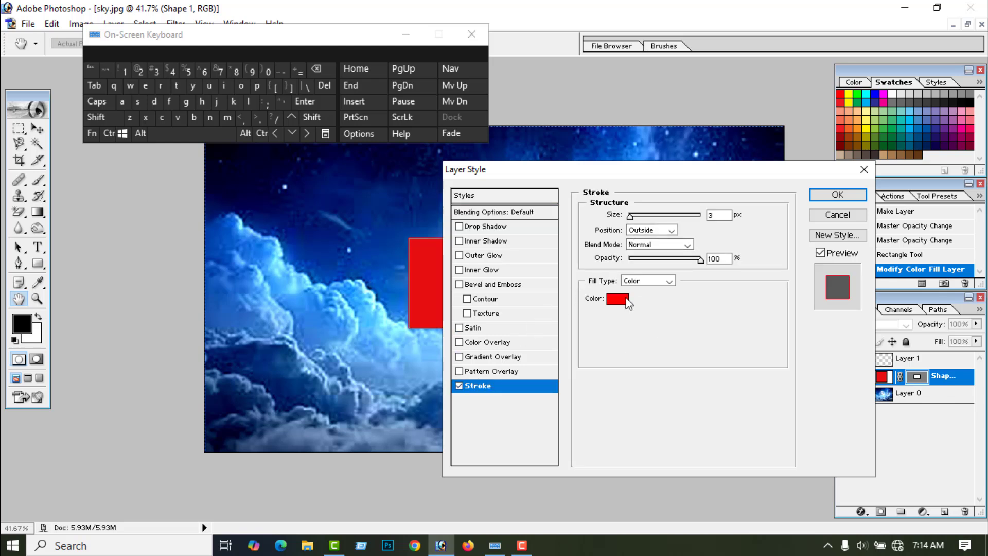
{"action": "left_click", "coordinate": [616, 300]}
{"action": "left_click", "coordinate": [488, 361]}
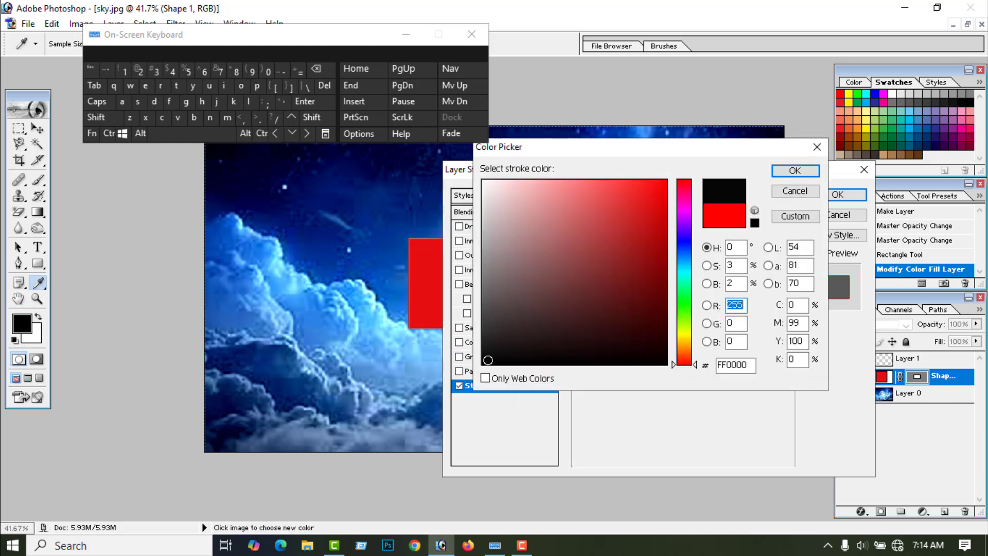
{"action": "left_click", "coordinate": [795, 170]}
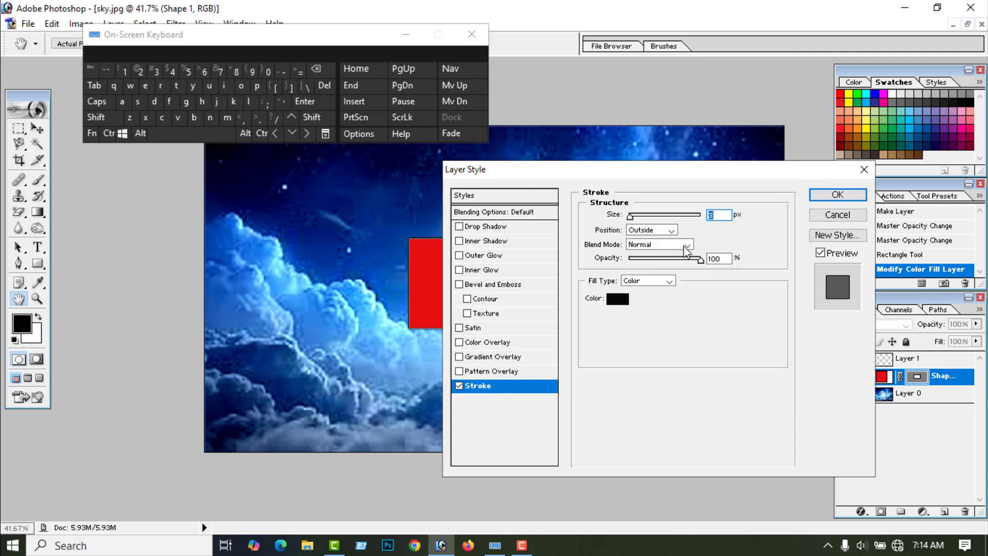
{"action": "left_click", "coordinate": [838, 195]}
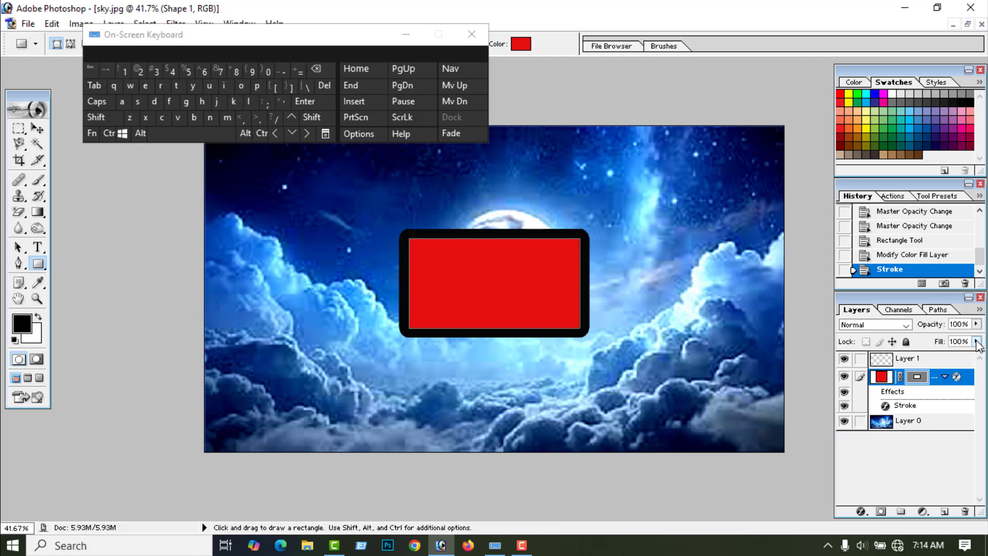
Lower the rectangle layer's fill to 0% so only the stroke shows, and restore the fill to 100%.
{"action": "left_click", "coordinate": [976, 342]}
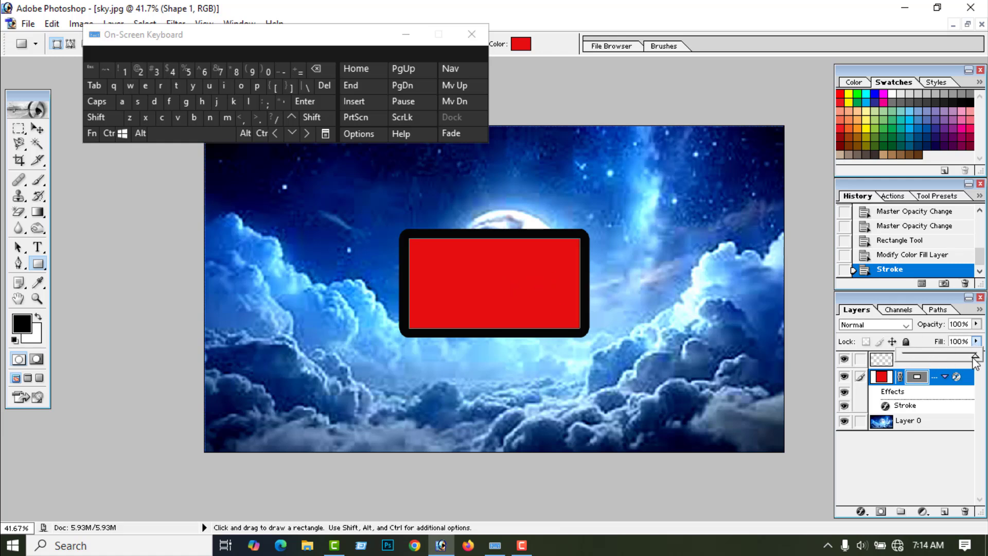
{"action": "left_click_drag", "start_coordinate": [974, 359], "coordinate": [904, 357]}
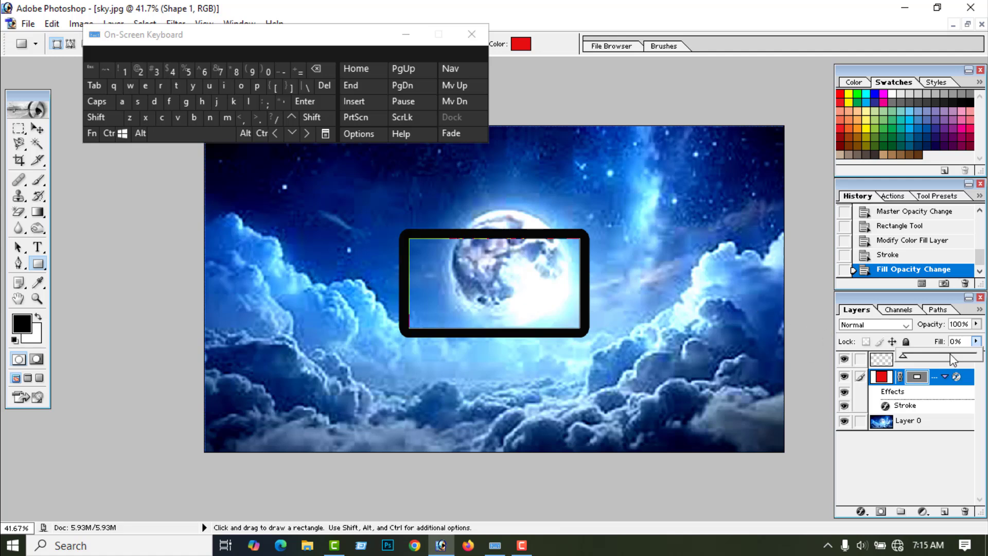
{"action": "left_click_drag", "start_coordinate": [904, 357], "coordinate": [975, 356]}
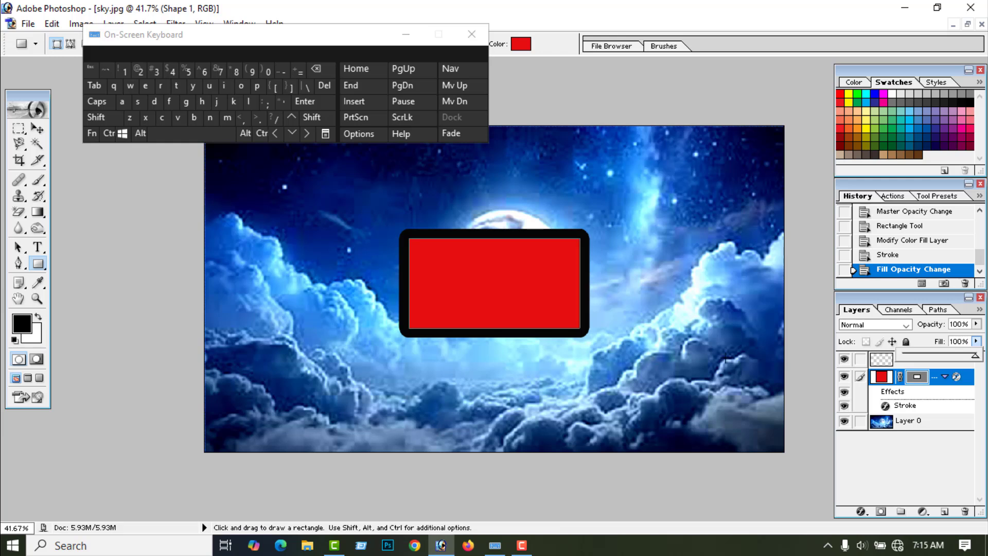
Fade the rectangle and its stroke out completely with the layer opacity, and raise the opacity back to 99%.
{"action": "left_click", "coordinate": [976, 323]}
{"action": "mouse_move", "coordinate": [975, 340]}
{"action": "left_mouse_down"}
{"action": "mouse_move", "coordinate": [899, 346]}
{"action": "mouse_move", "coordinate": [976, 345]}
{"action": "left_mouse_up"}
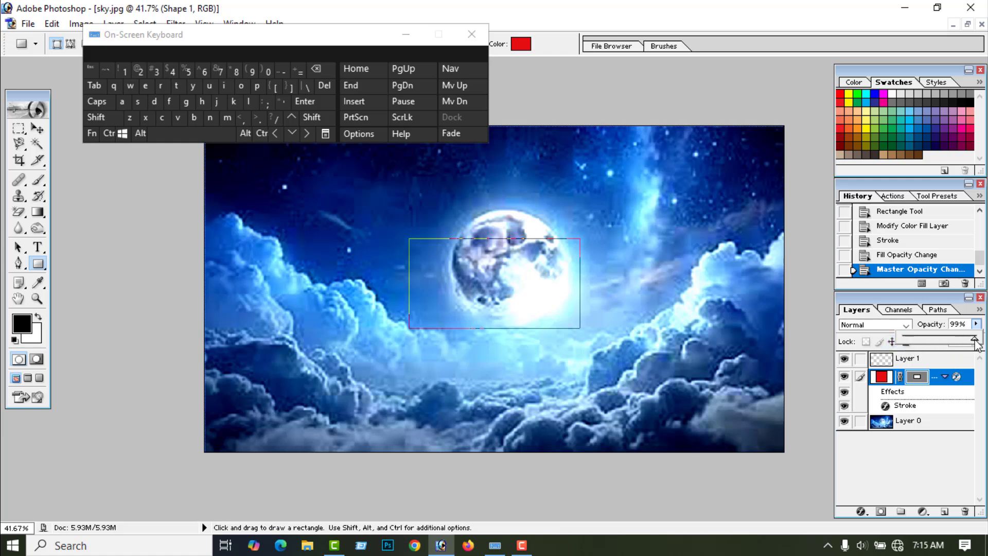
{"action": "left_click", "coordinate": [794, 476]}
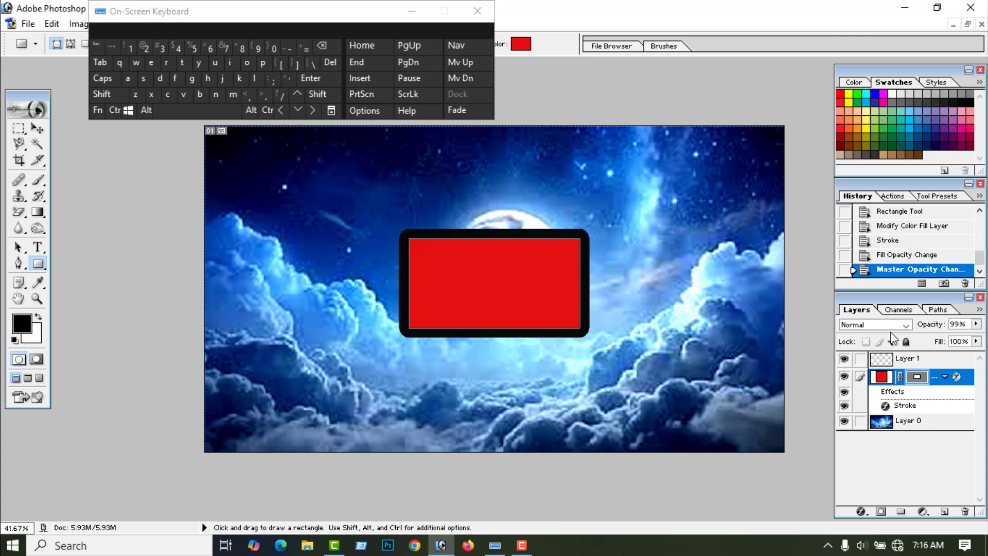
Close the sky.jpg document.
{"action": "left_click", "coordinate": [981, 24]}
{"action": "left_click", "coordinate": [472, 216]}
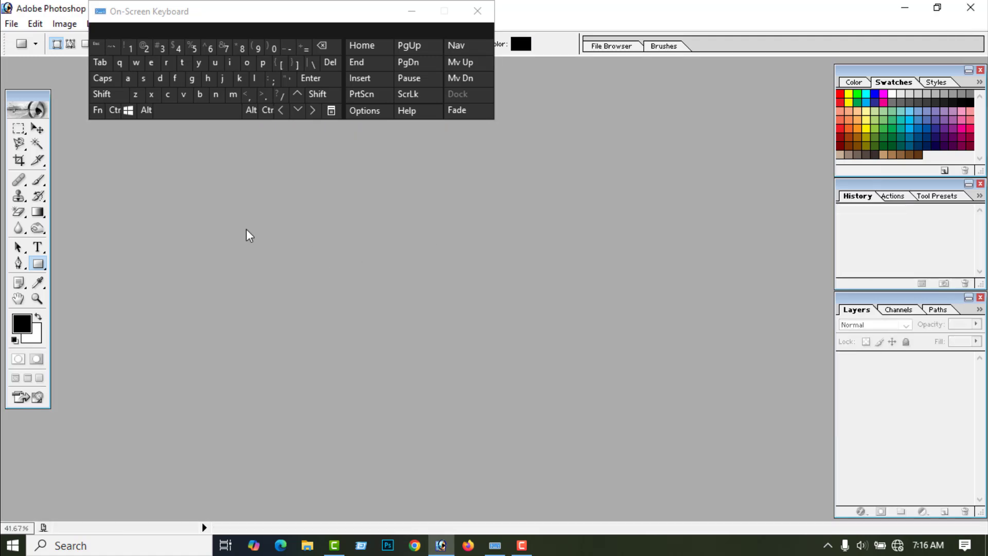
Create a new 1920 x 1080 pixel RGB document at 72 pixels/inch with white contents and maximize its window.
{"action": "left_click", "coordinate": [37, 128]}
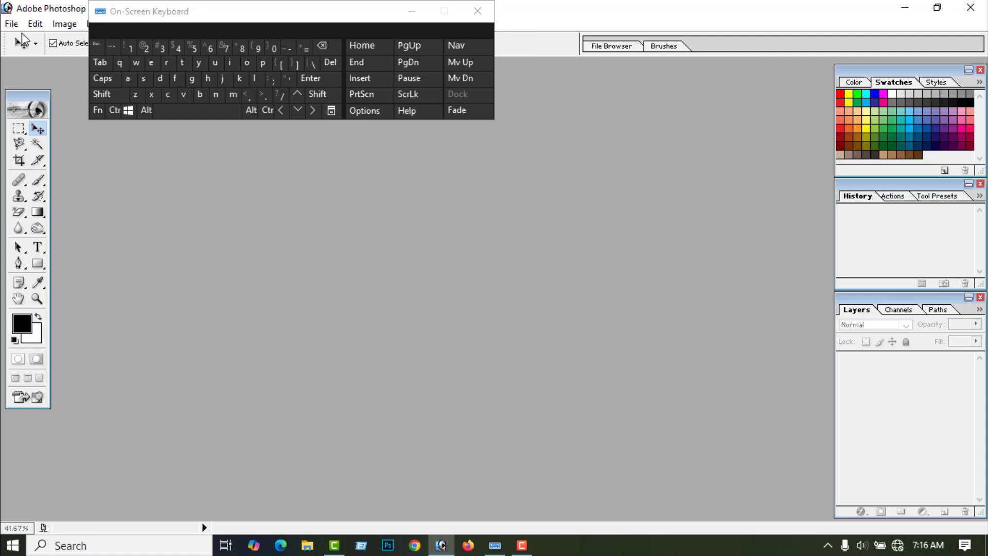
{"action": "left_click", "coordinate": [12, 24]}
{"action": "left_click", "coordinate": [45, 48]}
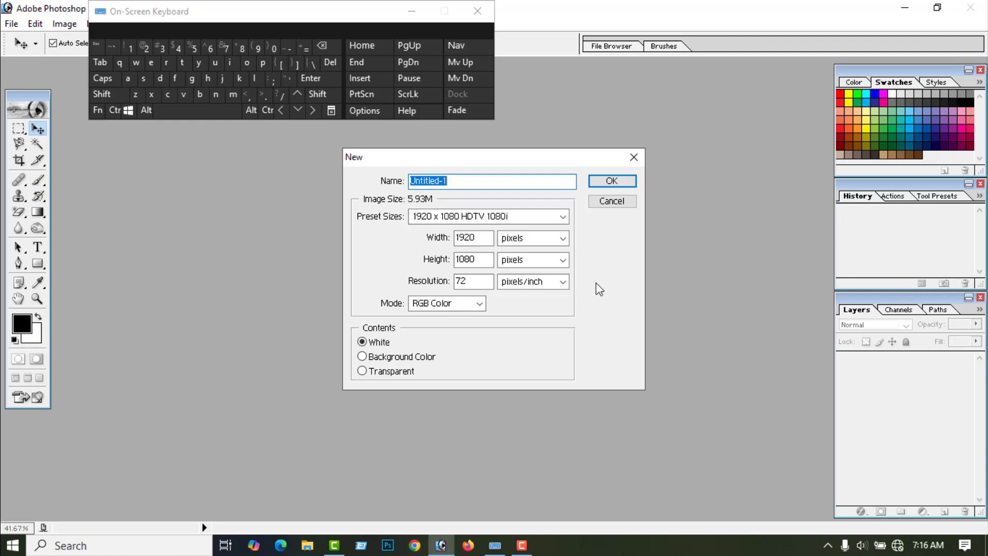
{"action": "left_click", "coordinate": [612, 181]}
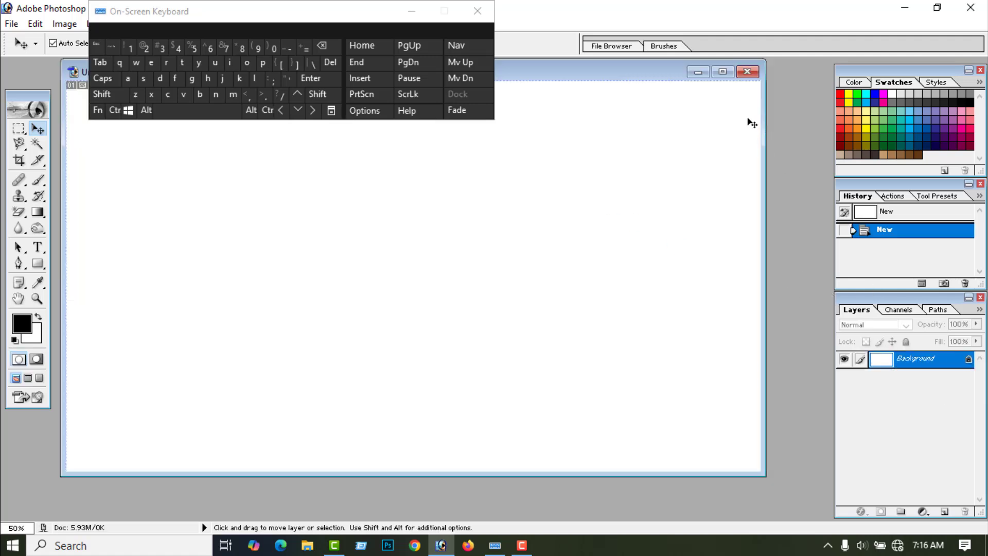
{"action": "left_click", "coordinate": [722, 71]}
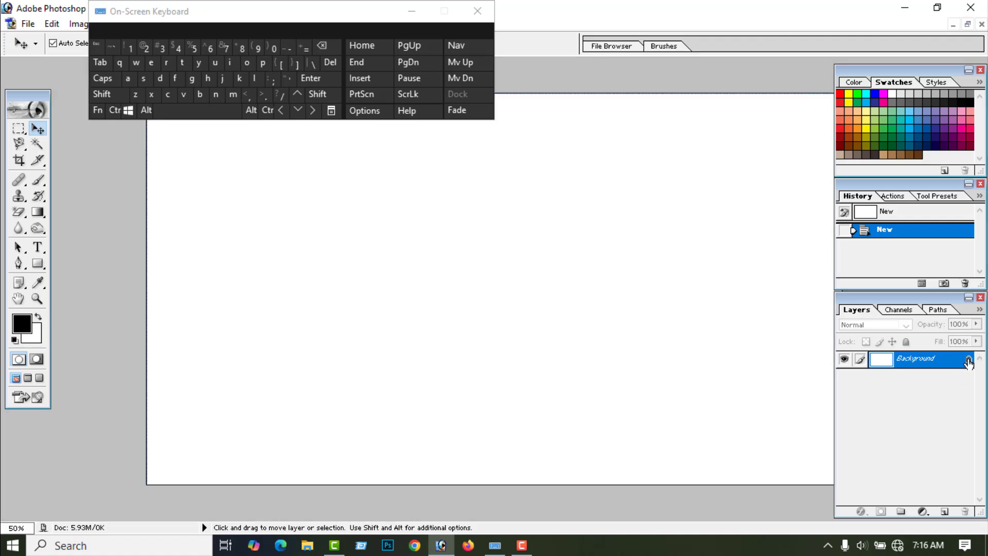
Unlock the new document's white Background by converting it to a regular layer.
{"action": "double_click", "coordinate": [969, 363]}
{"action": "left_click", "coordinate": [597, 249]}
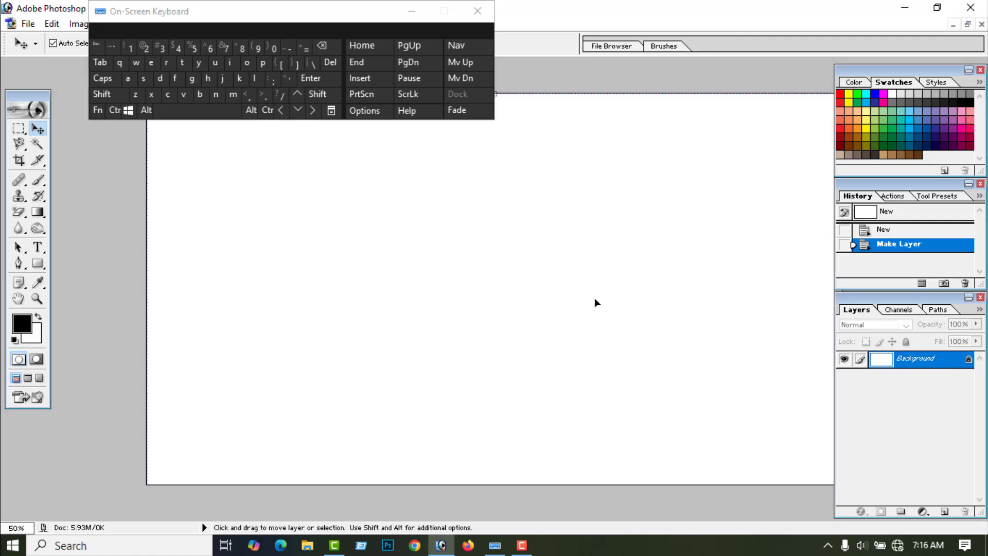
{"action": "scroll", "coordinate": [592, 297], "scroll_direction": "down", "scroll_amount": 3}
{"action": "scroll", "coordinate": [591, 297], "scroll_direction": "up", "scroll_amount": 3}
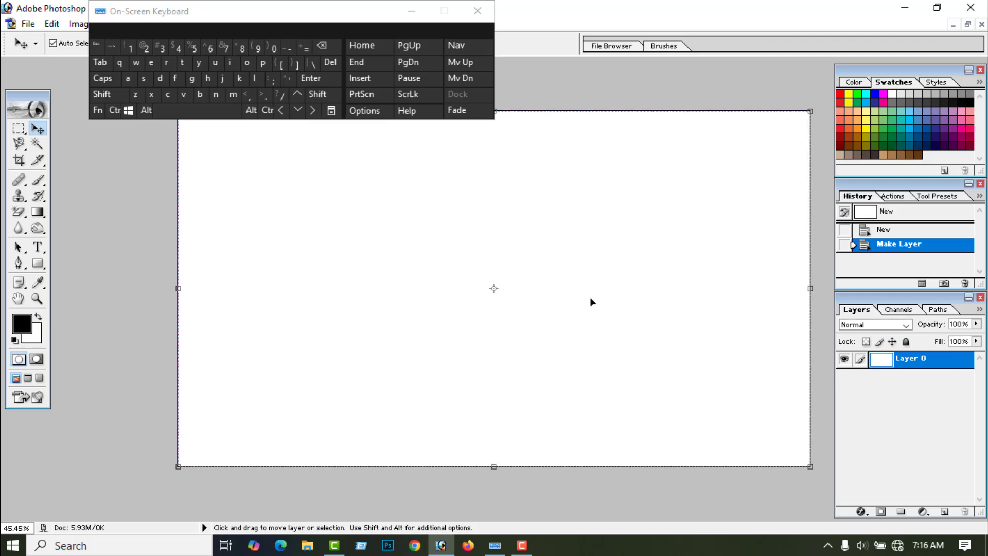
{"action": "scroll", "coordinate": [590, 298], "scroll_direction": "down", "scroll_amount": 3}
Open the sea image, bring it into the new document as a layer and scale it to fit inside the white canvas.
{"action": "left_click", "coordinate": [28, 23]}
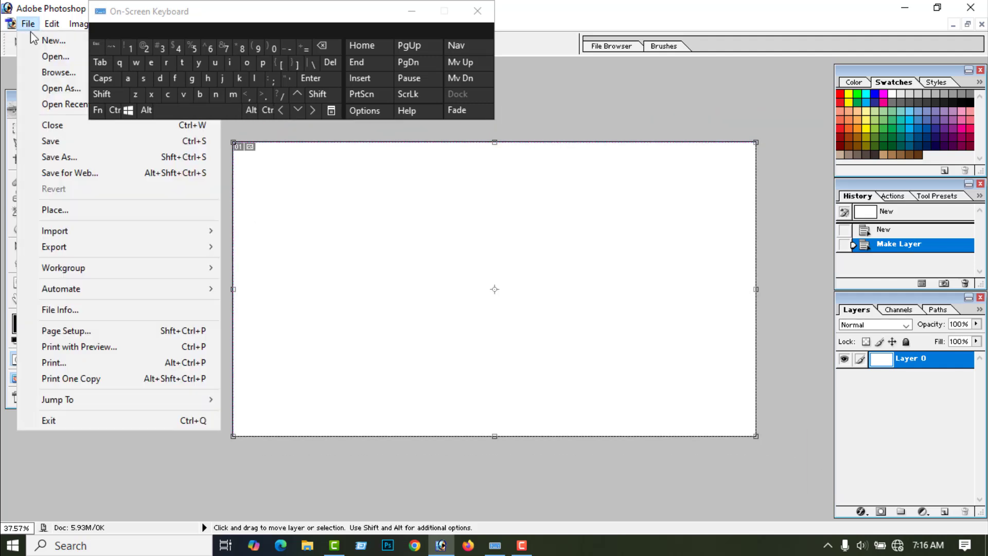
{"action": "left_click", "coordinate": [144, 163]}
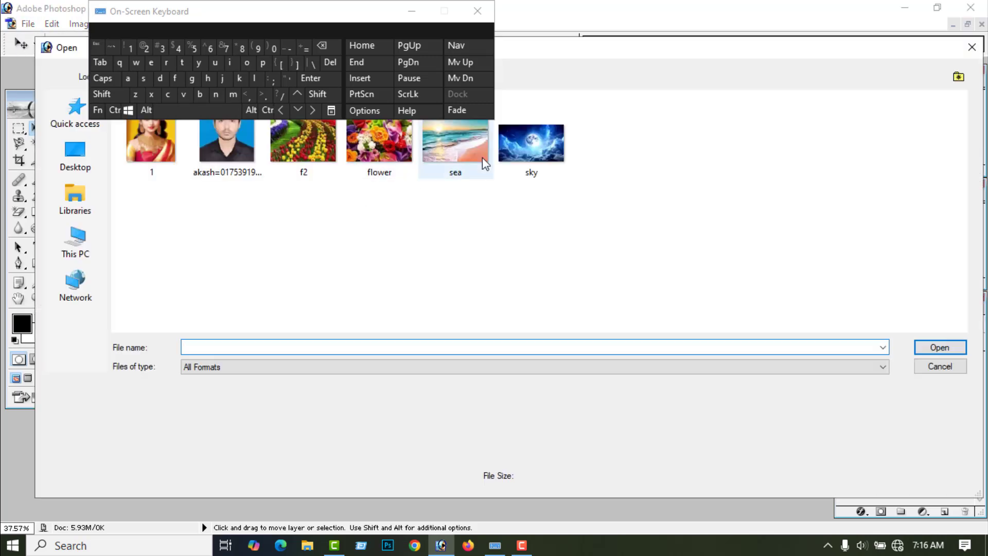
{"action": "left_click", "coordinate": [455, 154]}
{"action": "left_click", "coordinate": [945, 354]}
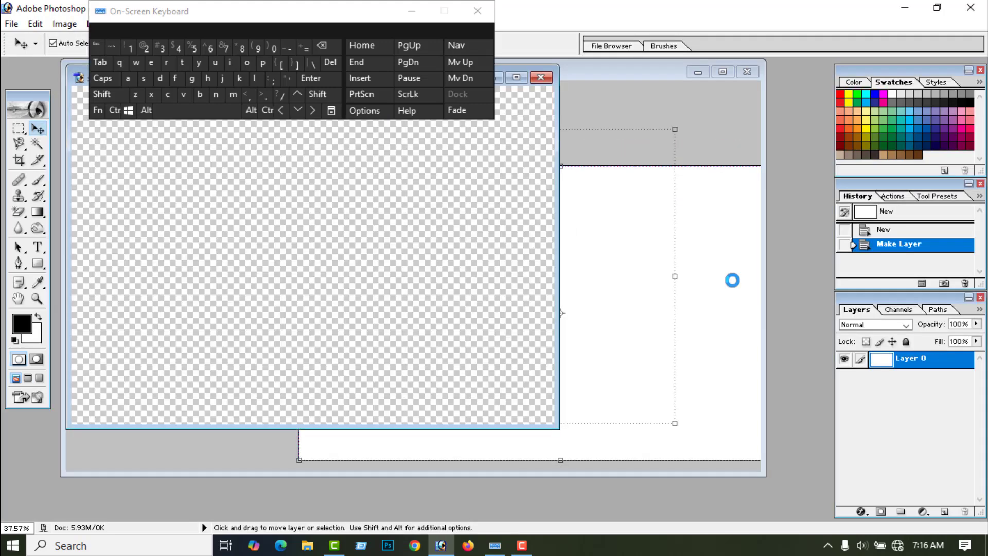
{"action": "left_click_drag", "start_coordinate": [355, 247], "coordinate": [418, 260]}
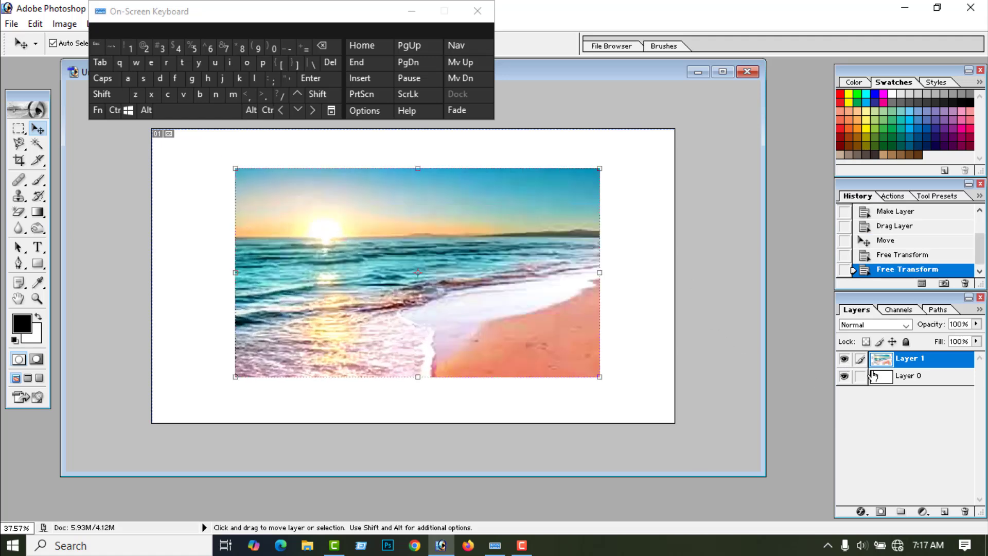
Hide the white Layer 0 and make the sea image's Layer 1 the active layer.
{"action": "left_click", "coordinate": [916, 377]}
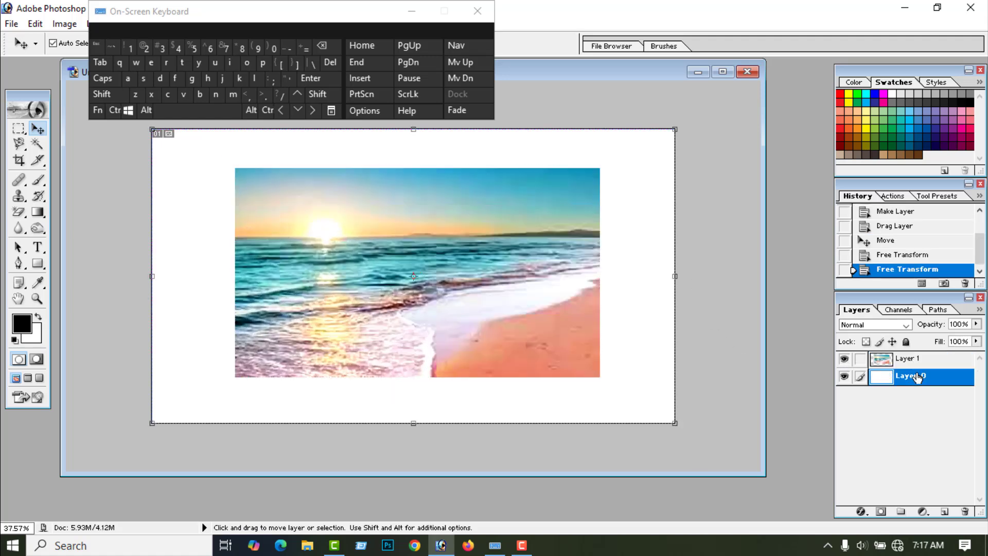
{"action": "left_click", "coordinate": [845, 378]}
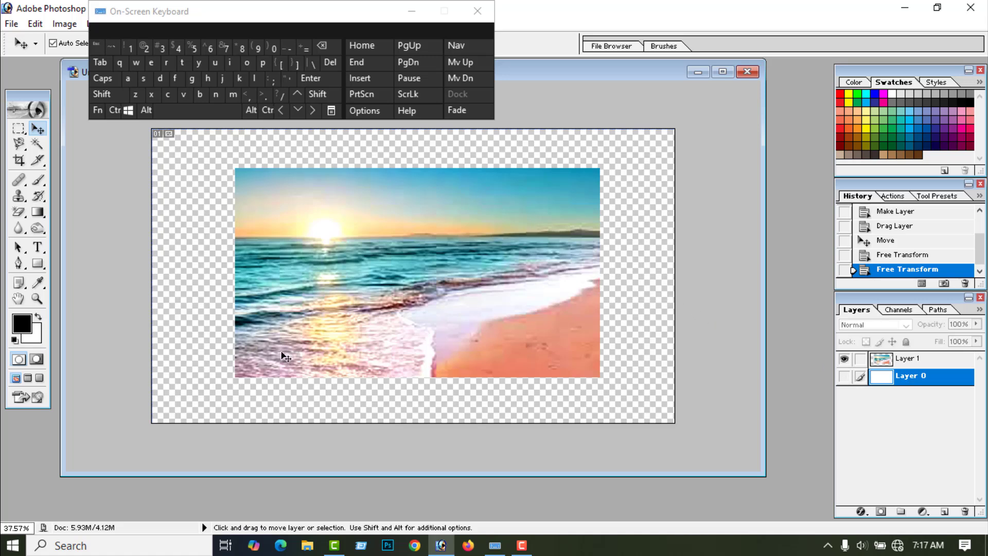
{"action": "left_click", "coordinate": [927, 359]}
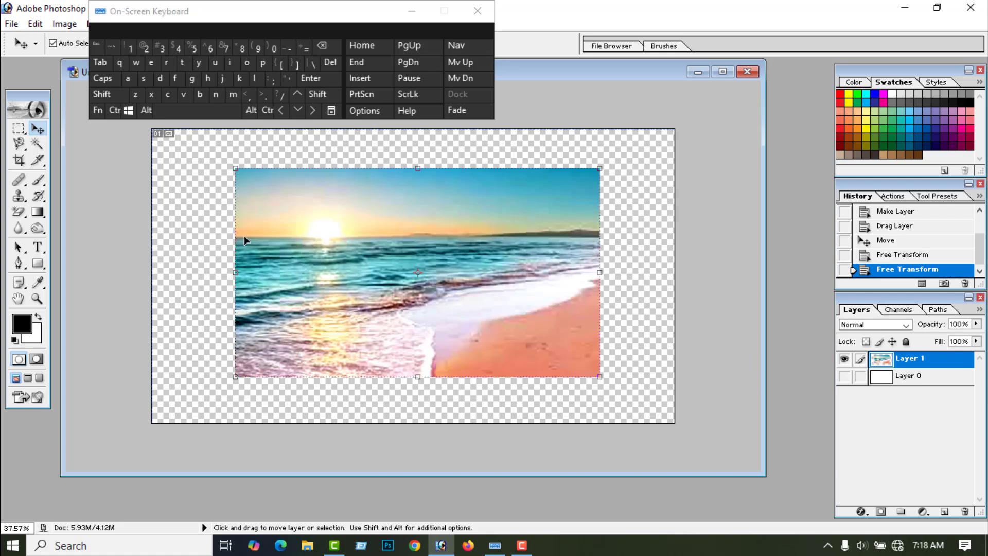
Paint black Brush strokes on Layer 1, over the sea image's lower-left corner and the transparent area beside it.
{"action": "left_click", "coordinate": [43, 178]}
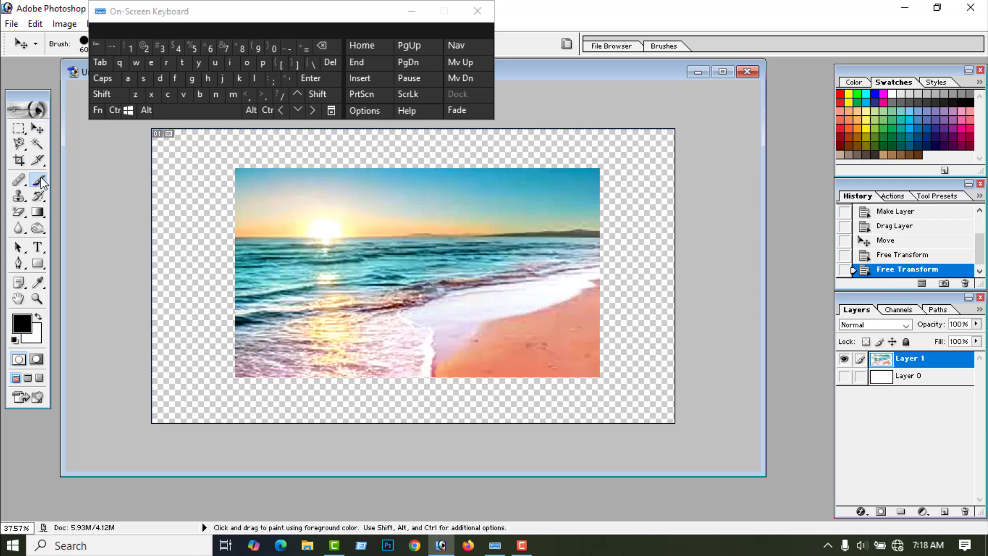
{"action": "mouse_move", "coordinate": [238, 323]}
{"action": "left_mouse_down"}
{"action": "mouse_move", "coordinate": [239, 362]}
{"action": "mouse_move", "coordinate": [274, 370]}
{"action": "mouse_move", "coordinate": [326, 341]}
{"action": "mouse_move", "coordinate": [304, 327]}
{"action": "mouse_move", "coordinate": [269, 342]}
{"action": "mouse_move", "coordinate": [293, 355]}
{"action": "mouse_move", "coordinate": [292, 345]}
{"action": "mouse_move", "coordinate": [268, 347]}
{"action": "mouse_move", "coordinate": [257, 358]}
{"action": "mouse_move", "coordinate": [297, 354]}
{"action": "mouse_move", "coordinate": [306, 341]}
{"action": "mouse_move", "coordinate": [249, 347]}
{"action": "left_mouse_up"}
{"action": "mouse_move", "coordinate": [186, 359]}
{"action": "left_mouse_down"}
{"action": "mouse_move", "coordinate": [197, 395]}
{"action": "mouse_move", "coordinate": [218, 382]}
{"action": "mouse_move", "coordinate": [198, 366]}
{"action": "mouse_move", "coordinate": [203, 388]}
{"action": "mouse_move", "coordinate": [194, 363]}
{"action": "left_mouse_up"}
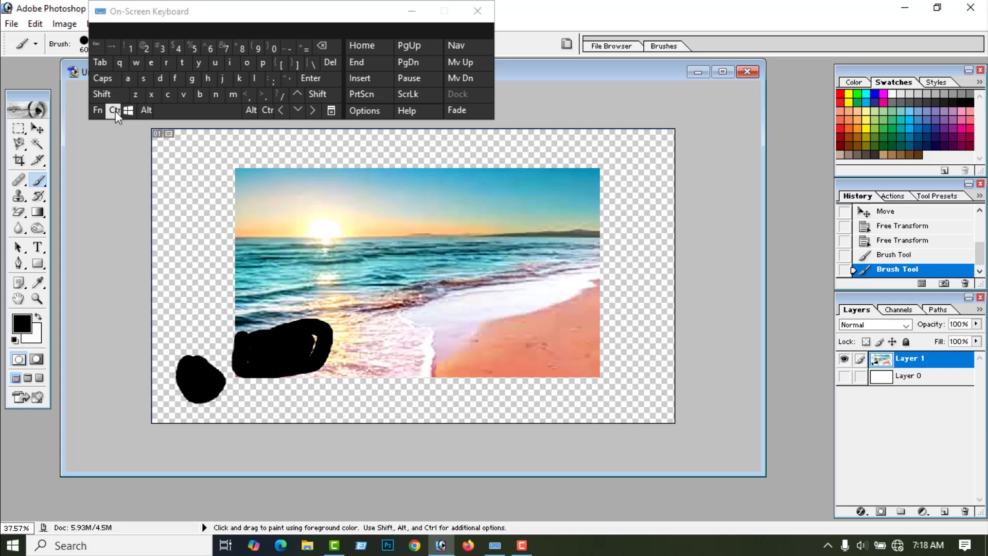
Undo both black brush strokes on Layer 1.
{"action": "left_click", "coordinate": [115, 111]}
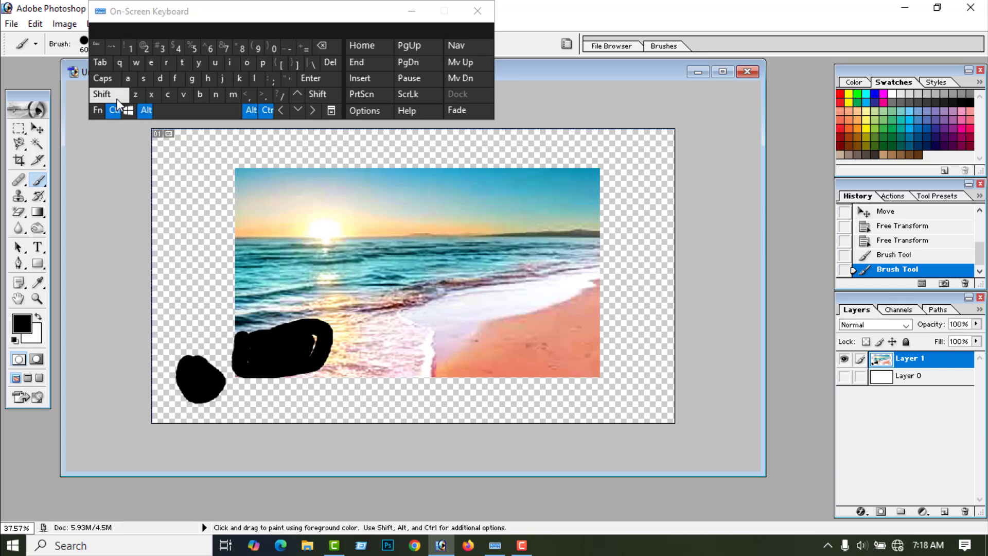
{"action": "left_click", "coordinate": [135, 94]}
{"action": "left_click", "coordinate": [115, 110]}
{"action": "left_click", "coordinate": [146, 110]}
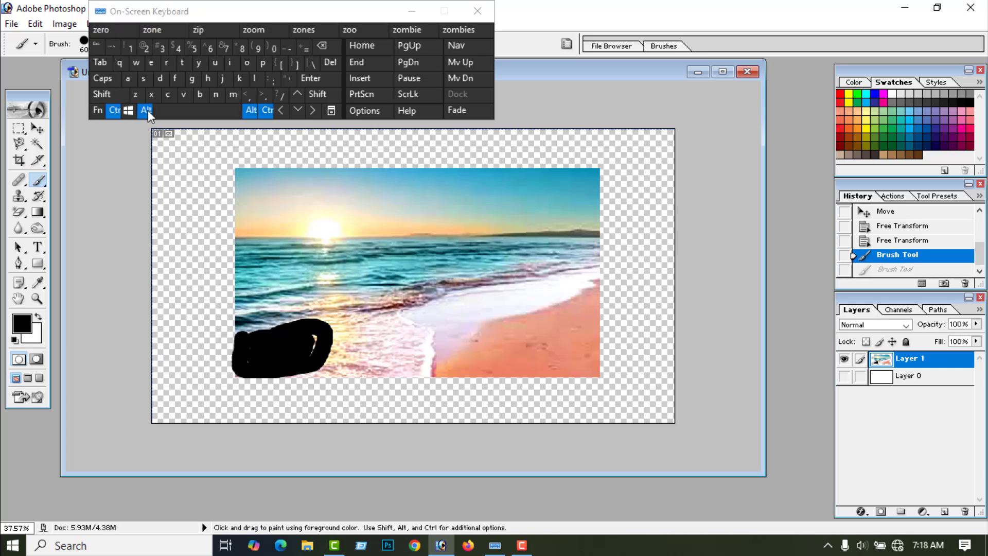
{"action": "left_click", "coordinate": [135, 95]}
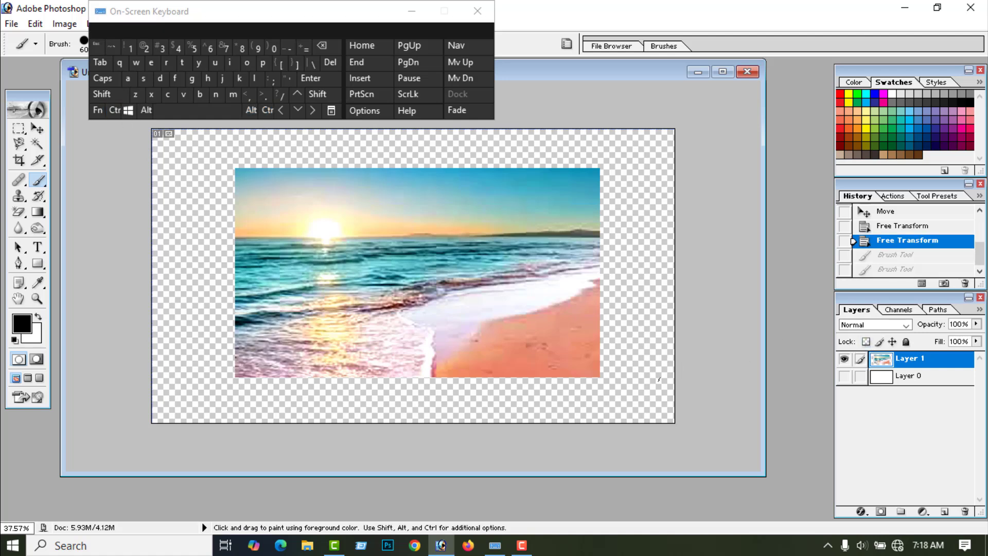
Lock Layer 1's transparent pixels and paint with the black Brush over the empty area and across the sea image.
{"action": "left_click", "coordinate": [865, 343]}
{"action": "left_click", "coordinate": [189, 333]}
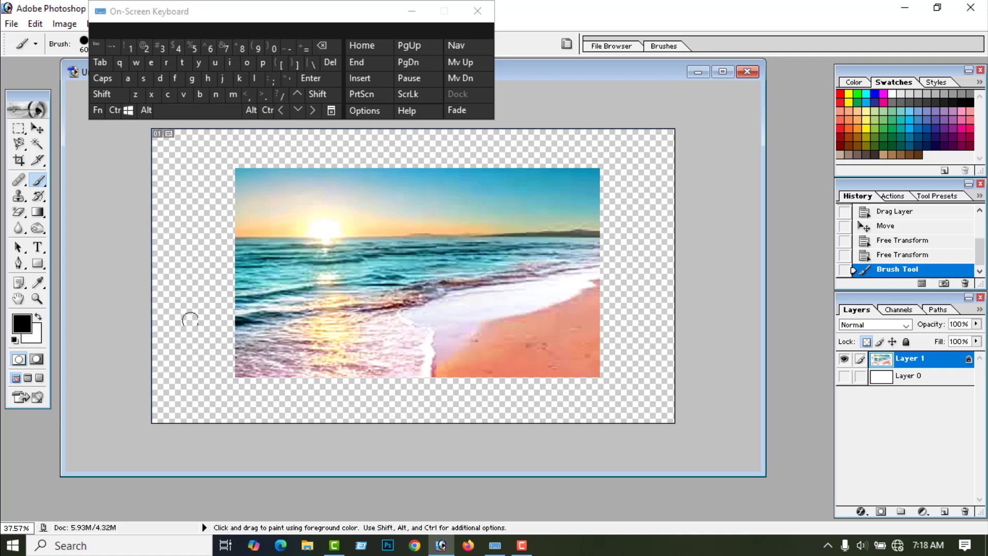
{"action": "left_click", "coordinate": [208, 386]}
{"action": "left_click", "coordinate": [197, 313]}
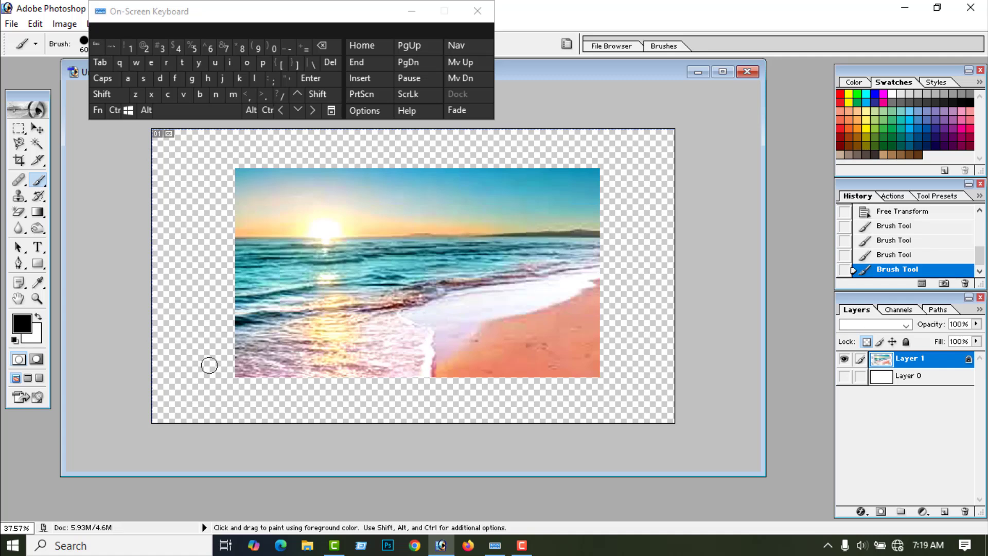
{"action": "mouse_move", "coordinate": [287, 282]}
{"action": "left_mouse_down"}
{"action": "mouse_move", "coordinate": [309, 323]}
{"action": "mouse_move", "coordinate": [404, 299]}
{"action": "mouse_move", "coordinate": [354, 248]}
{"action": "mouse_move", "coordinate": [318, 280]}
{"action": "mouse_move", "coordinate": [365, 311]}
{"action": "mouse_move", "coordinate": [392, 276]}
{"action": "left_mouse_up"}
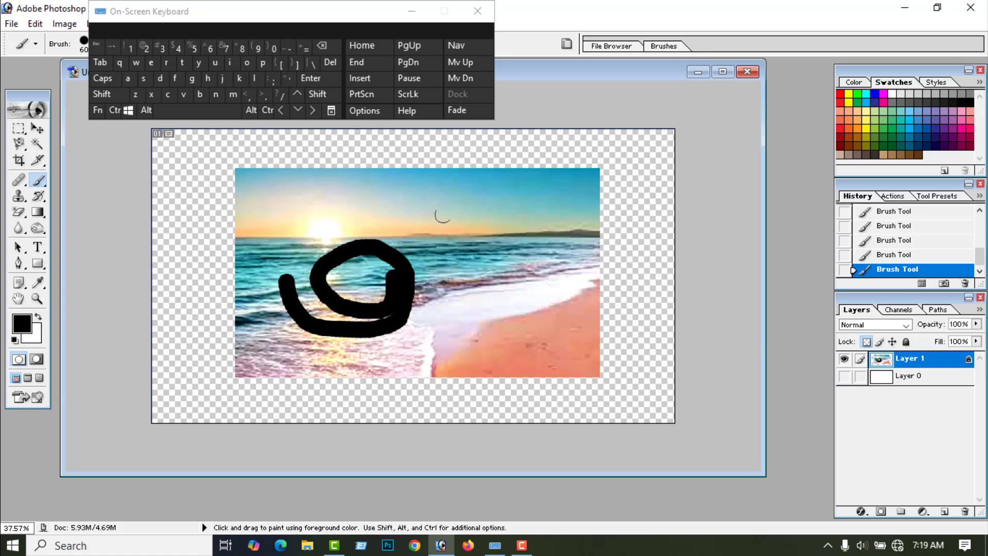
Undo the last brush stroke on the sea image and unlock Layer 1's transparent pixels.
{"action": "left_click", "coordinate": [114, 110]}
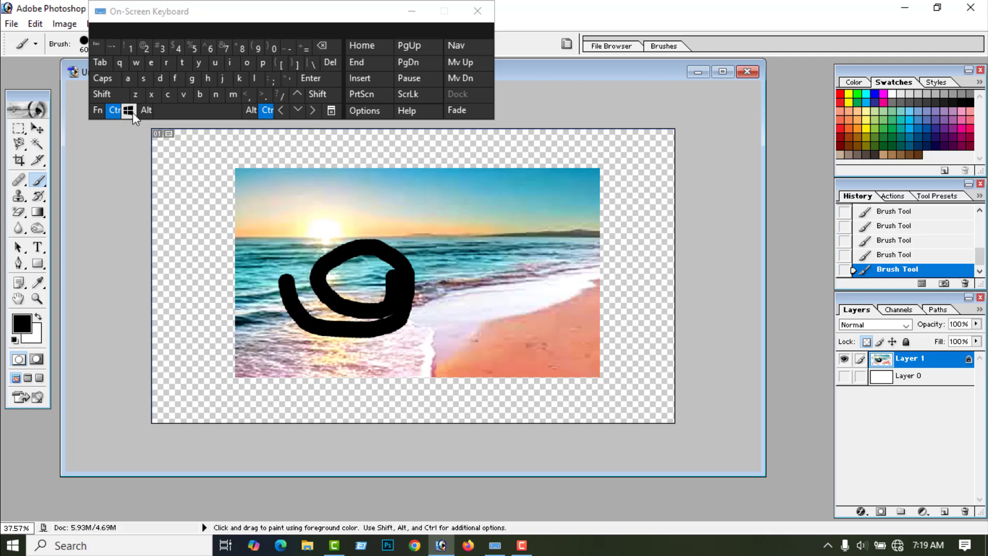
{"action": "left_click", "coordinate": [145, 109]}
{"action": "left_click", "coordinate": [137, 95]}
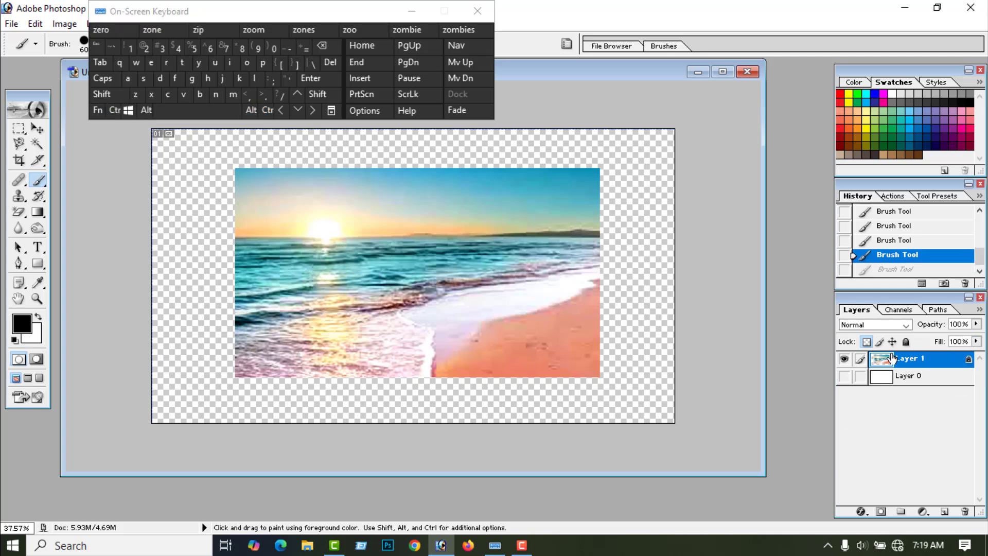
{"action": "left_click", "coordinate": [866, 342]}
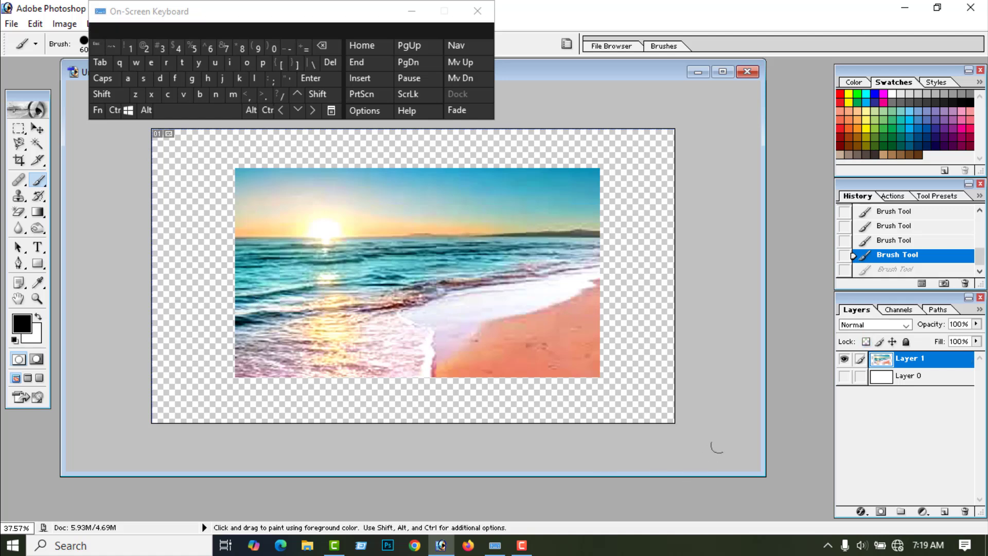
Lock Layer 1's image pixels and try to paint with the Brush on the sea image and on the transparent area.
{"action": "left_click", "coordinate": [879, 343]}
{"action": "left_click", "coordinate": [308, 257]}
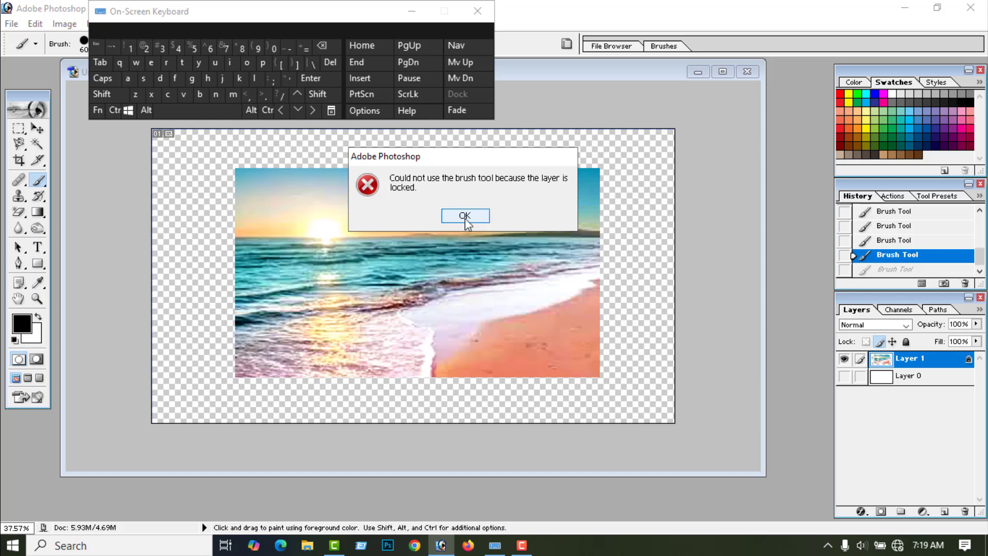
{"action": "left_click", "coordinate": [465, 215]}
{"action": "left_click", "coordinate": [309, 275]}
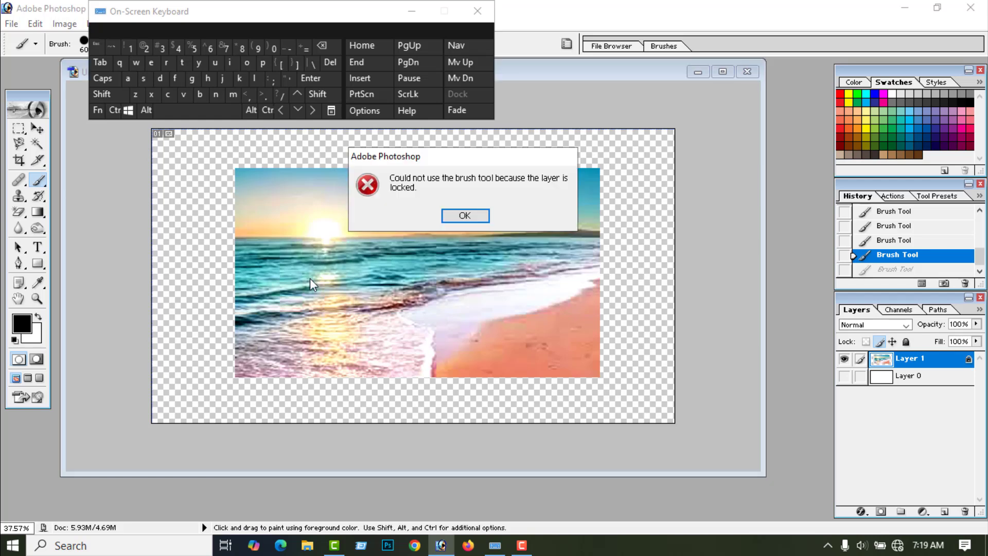
{"action": "left_click", "coordinate": [465, 216]}
{"action": "left_click", "coordinate": [203, 309]}
{"action": "left_click", "coordinate": [470, 216]}
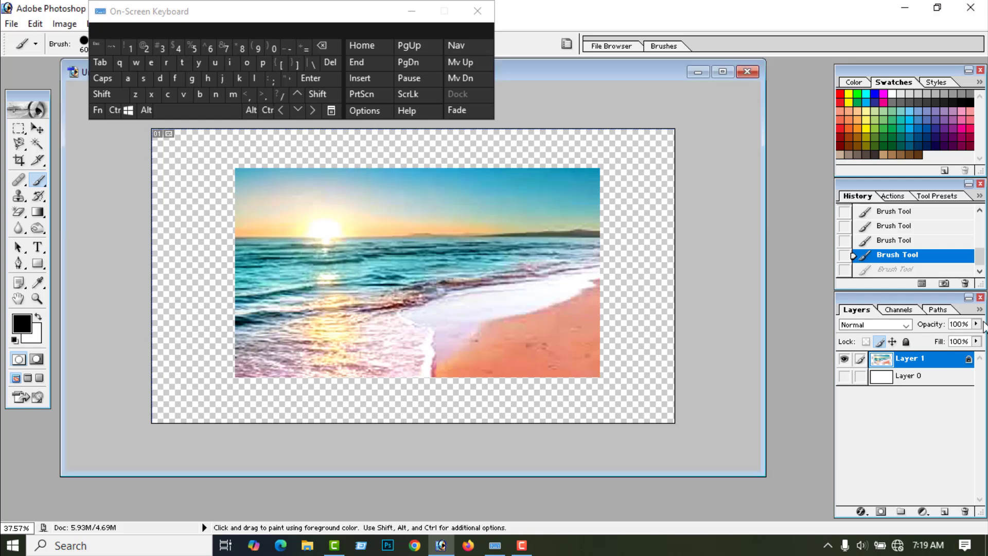
Unlock Layer 1's image pixels and move the sea image up toward the canvas's upper edge.
{"action": "left_click", "coordinate": [880, 342]}
{"action": "left_click", "coordinate": [36, 130]}
{"action": "left_click_drag", "start_coordinate": [292, 247], "coordinate": [304, 225]}
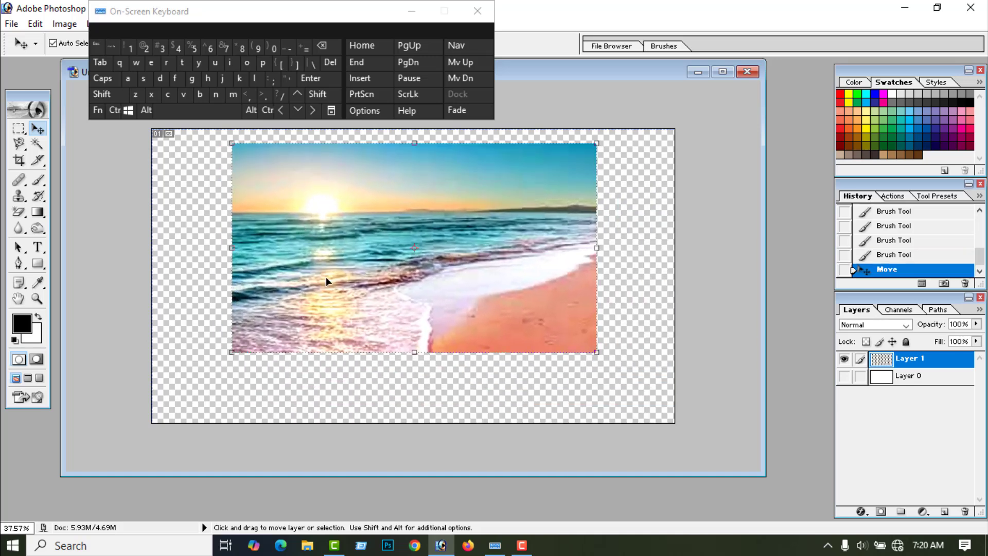
Show the white Layer 0 again and lock its position.
{"action": "left_click", "coordinate": [844, 376]}
{"action": "mouse_move", "coordinate": [639, 387]}
{"action": "left_mouse_down"}
{"action": "mouse_move", "coordinate": [632, 382]}
{"action": "mouse_move", "coordinate": [675, 407]}
{"action": "mouse_move", "coordinate": [603, 395]}
{"action": "mouse_move", "coordinate": [615, 348]}
{"action": "mouse_move", "coordinate": [657, 388]}
{"action": "mouse_move", "coordinate": [624, 390]}
{"action": "left_mouse_up"}
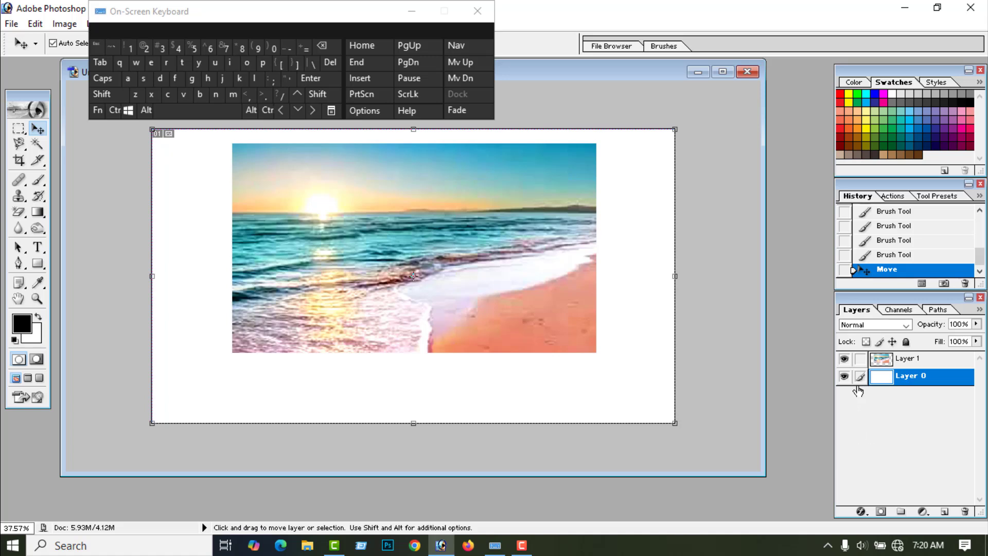
{"action": "left_click", "coordinate": [892, 343]}
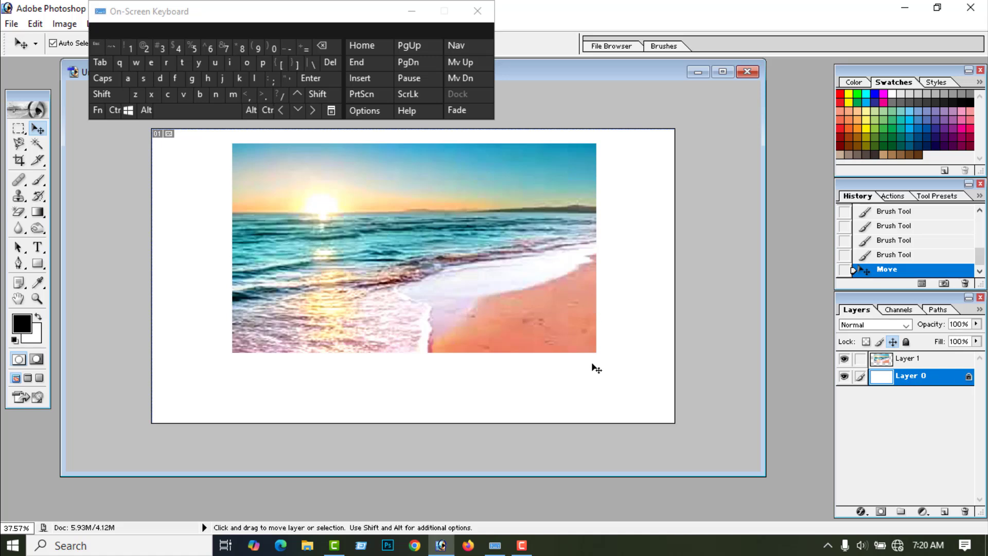
Try to move the position-locked Layer 0 on the canvas.
{"action": "left_click", "coordinate": [613, 403]}
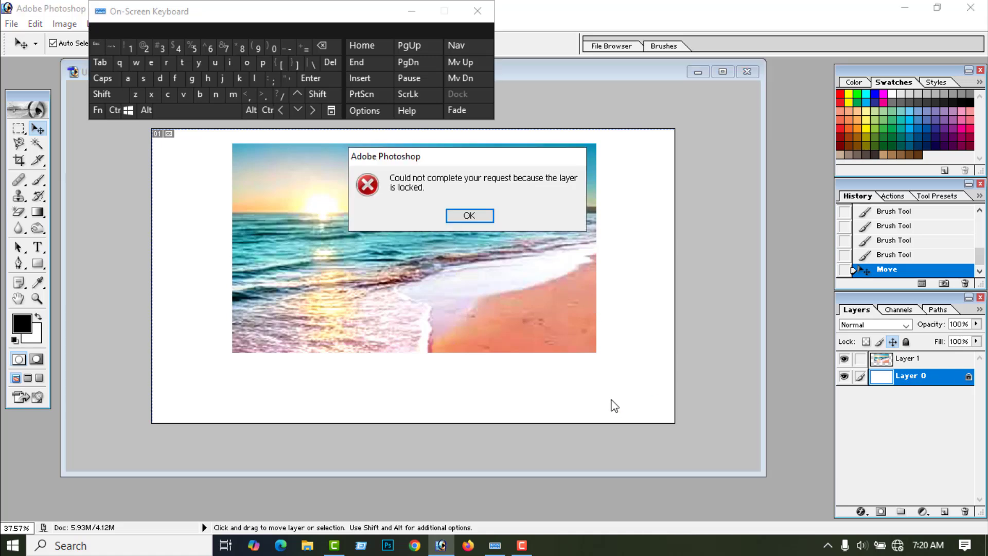
{"action": "left_click", "coordinate": [470, 216]}
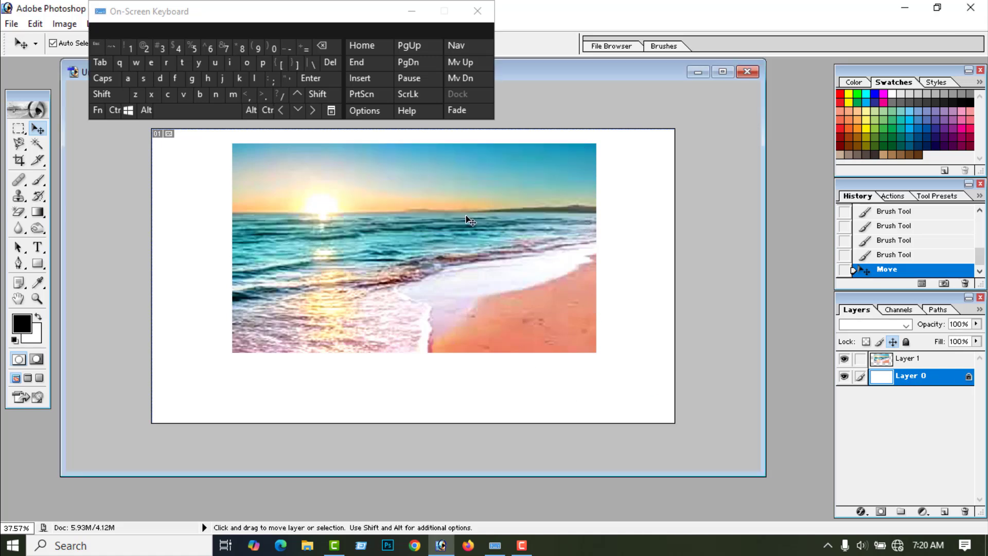
{"action": "left_click", "coordinate": [573, 405]}
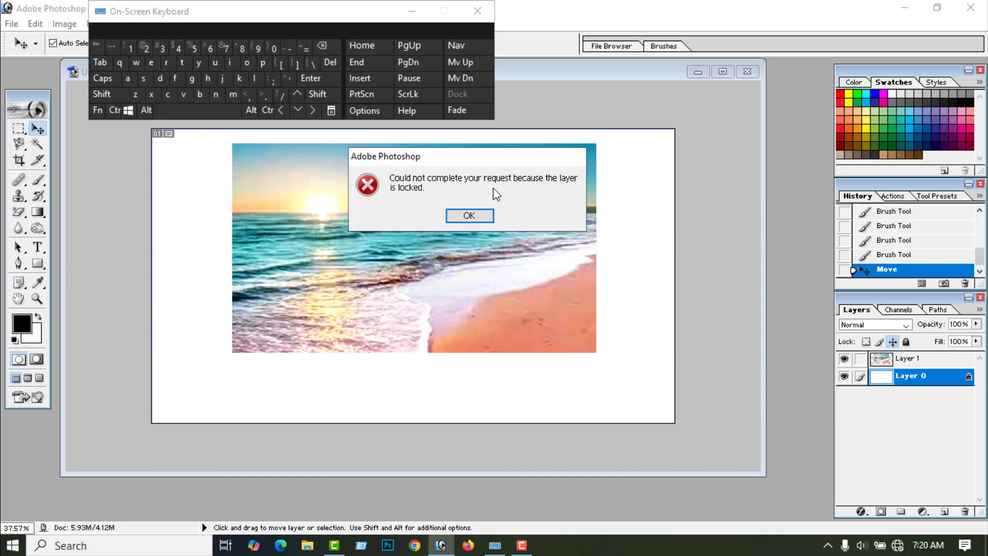
{"action": "left_click", "coordinate": [481, 216]}
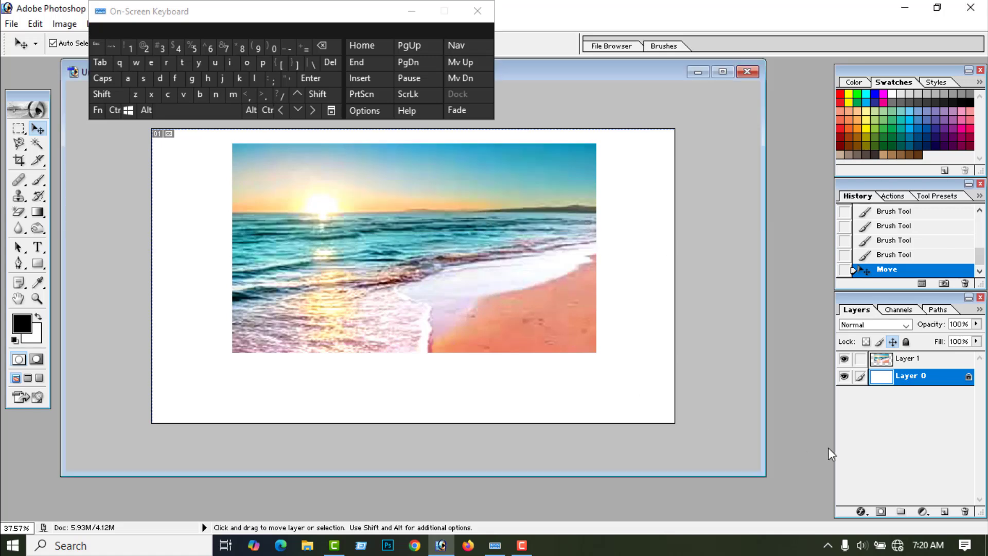
Lock the position of Layer 1 and try to move the sea image.
{"action": "left_click", "coordinate": [941, 359]}
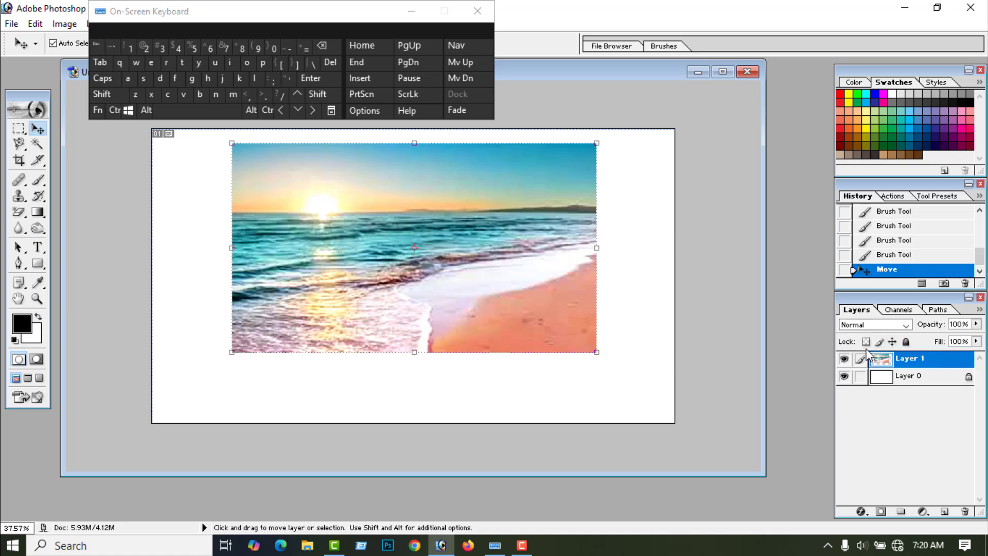
{"action": "left_click", "coordinate": [894, 341]}
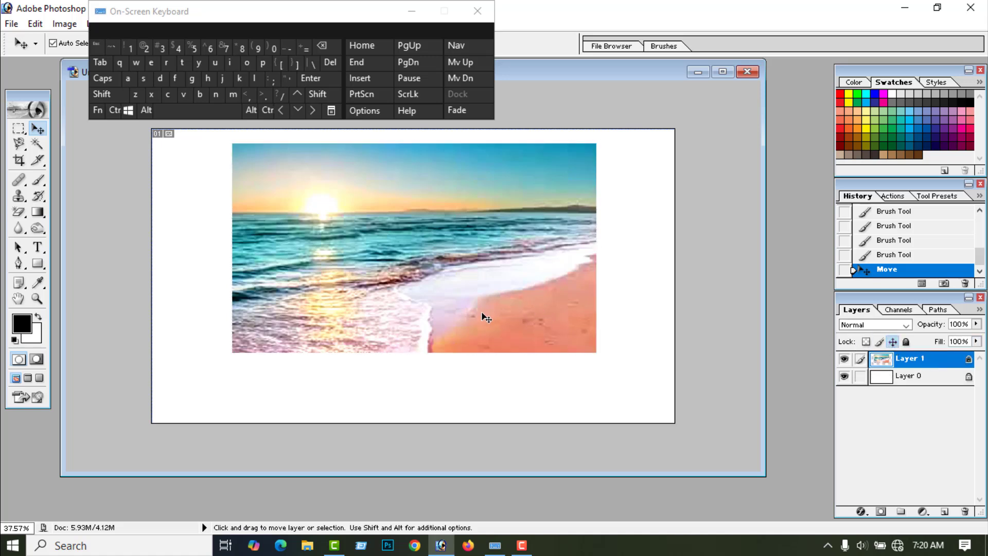
{"action": "left_click", "coordinate": [583, 376]}
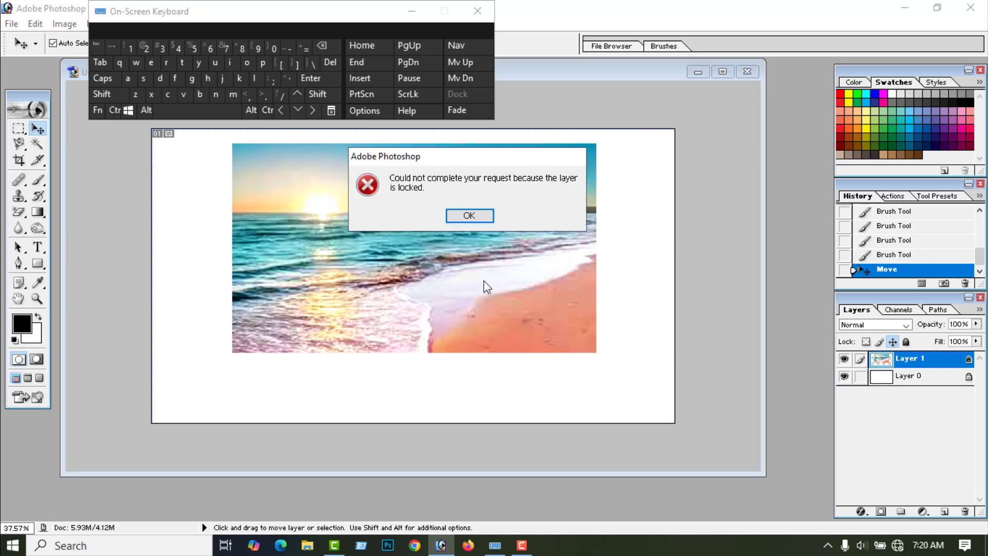
{"action": "left_click", "coordinate": [471, 215]}
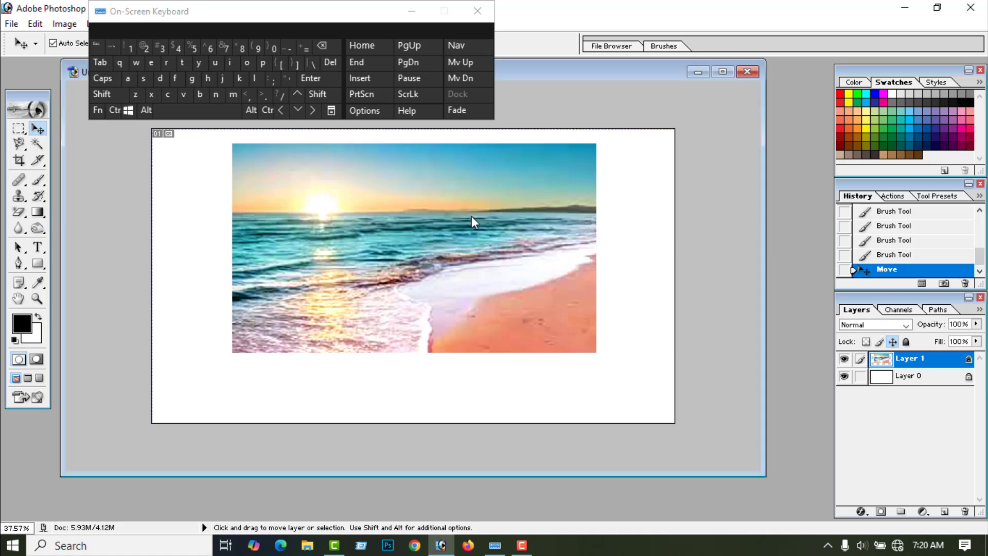
Unlock Layer 1's position and move the sea image down to about the middle of the canvas.
{"action": "left_click", "coordinate": [893, 342]}
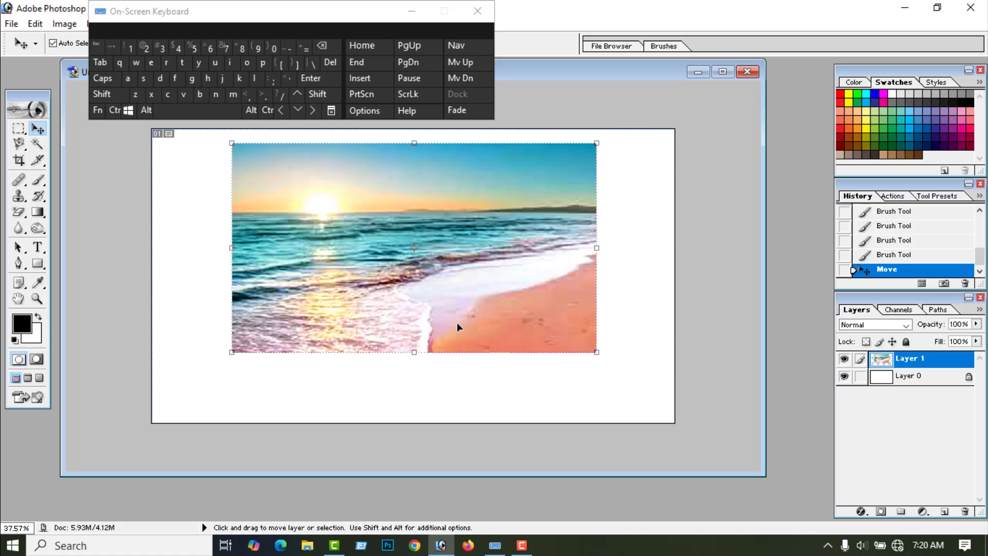
{"action": "mouse_move", "coordinate": [457, 327]}
{"action": "left_mouse_down"}
{"action": "mouse_move", "coordinate": [526, 376]}
{"action": "mouse_move", "coordinate": [447, 345]}
{"action": "mouse_move", "coordinate": [458, 344]}
{"action": "left_mouse_up"}
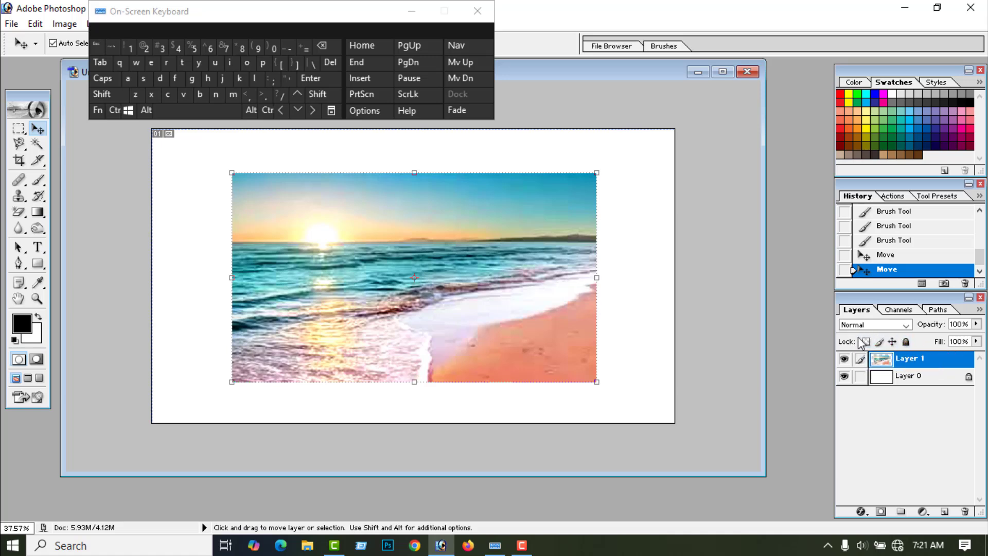
Apply the full lock to Layer 1, and make Layer 0 the active layer with the Brush tool.
{"action": "left_click", "coordinate": [907, 342]}
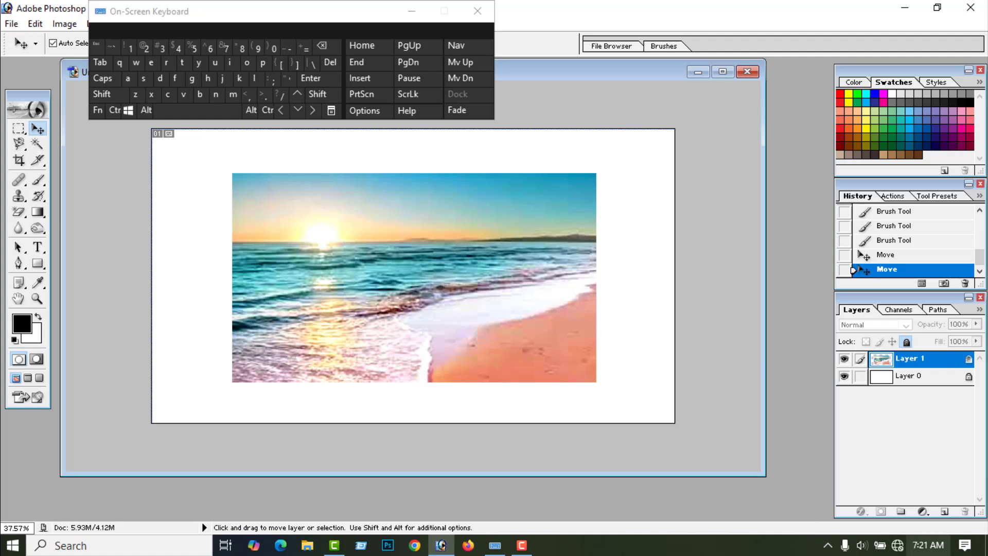
{"action": "left_click", "coordinate": [882, 377]}
{"action": "key", "text": "b"}
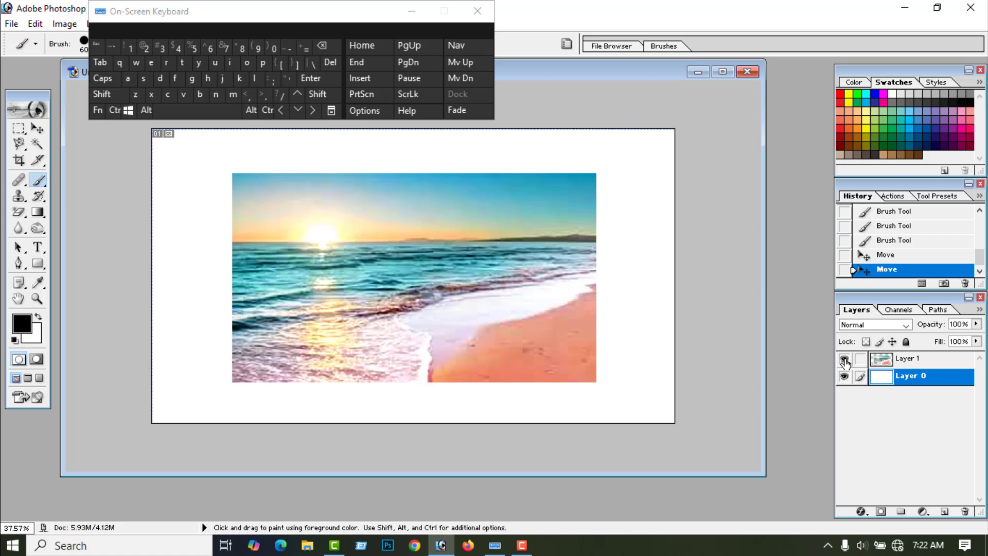
Hide Layer 1 to view only the white layer and show it again.
{"action": "left_click", "coordinate": [844, 358]}
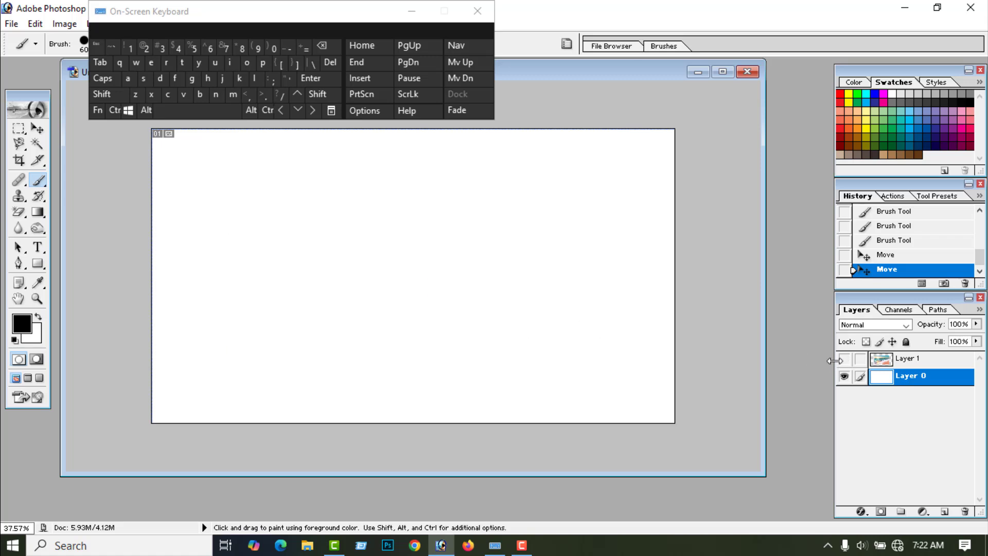
{"action": "left_click", "coordinate": [844, 360]}
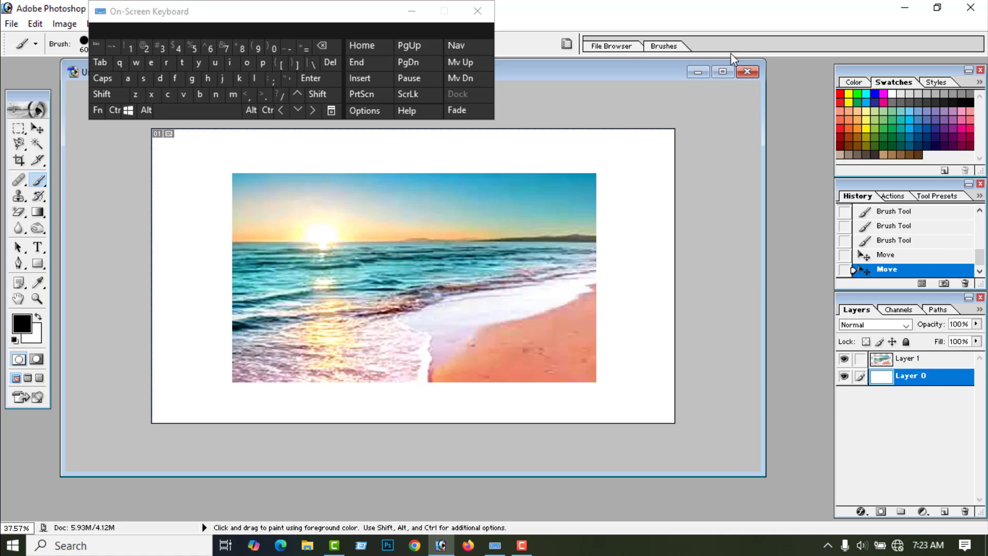
Open the man's portrait photo with the blue background from the layer folder.
{"action": "left_click", "coordinate": [12, 24]}
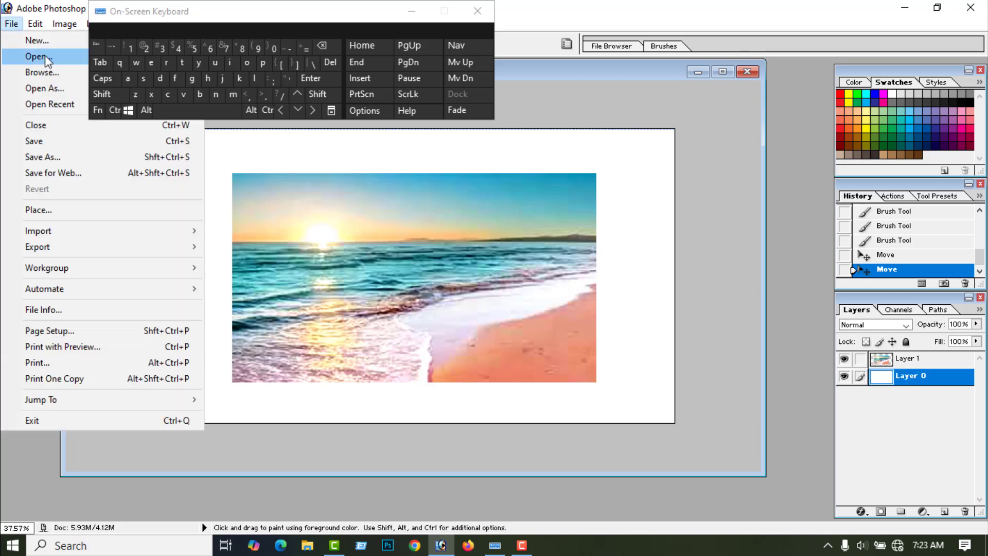
{"action": "left_click", "coordinate": [45, 58]}
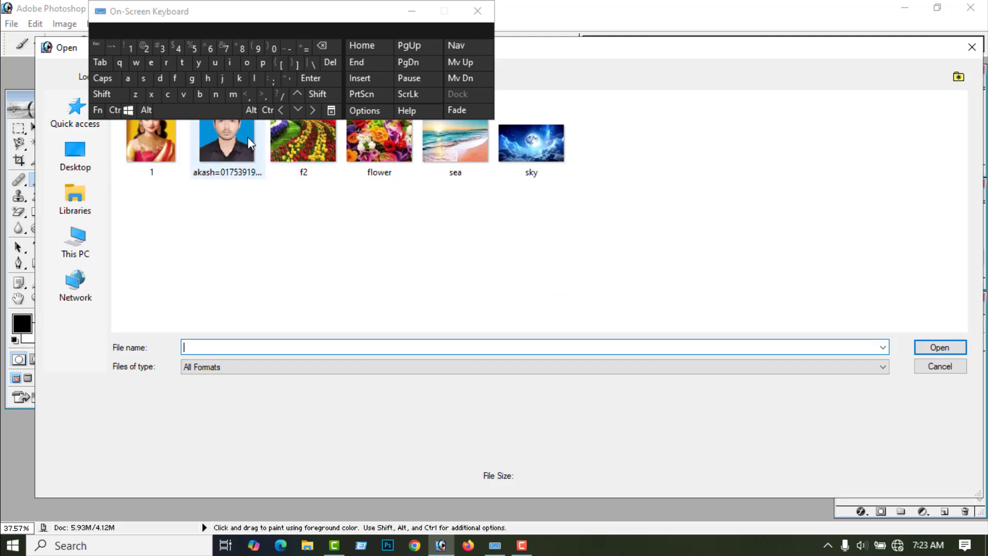
{"action": "left_click", "coordinate": [234, 143]}
{"action": "left_click", "coordinate": [940, 347]}
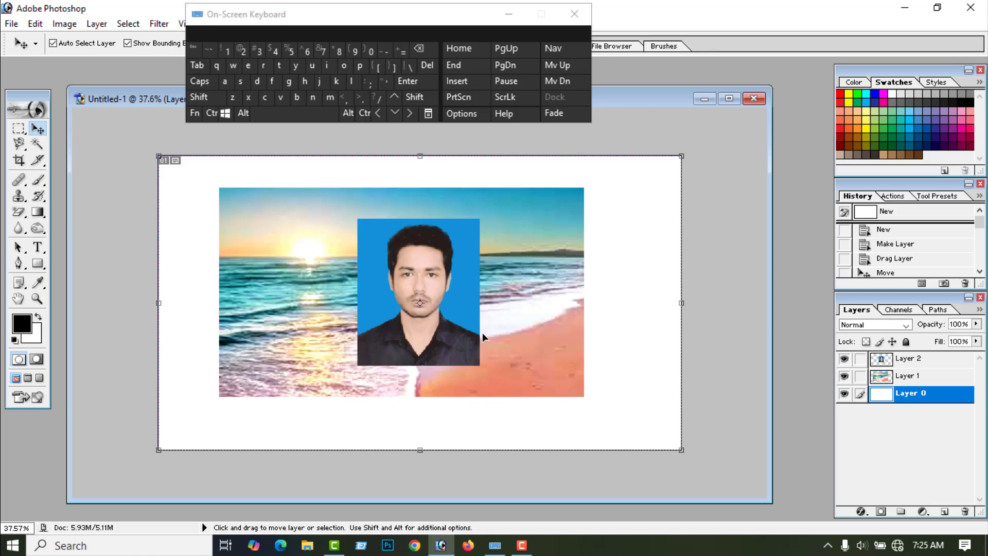
Link Layer 2 with the portrait to Layer 1 with the sea image and merge the linked layers.
{"action": "left_click", "coordinate": [910, 379]}
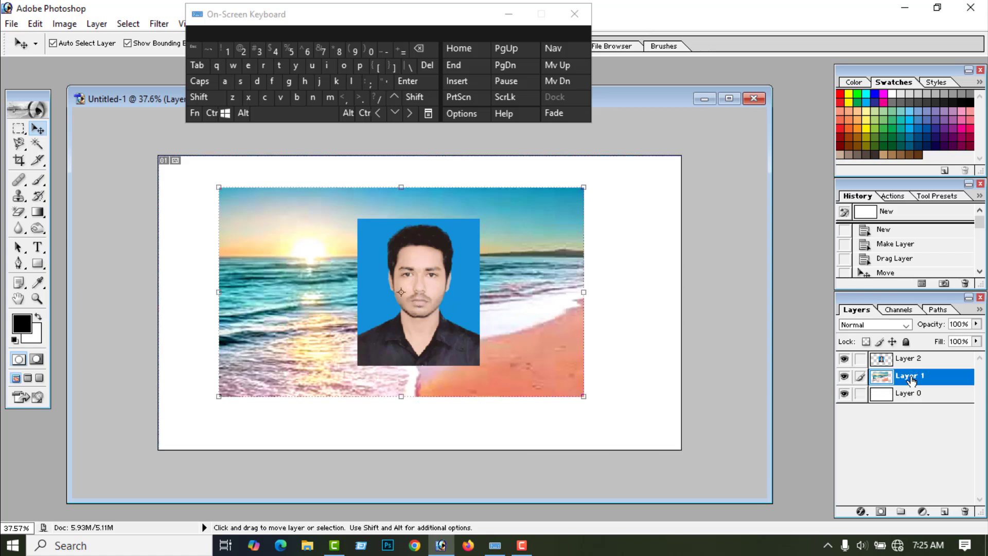
{"action": "left_click", "coordinate": [860, 363]}
{"action": "left_click", "coordinate": [97, 24]}
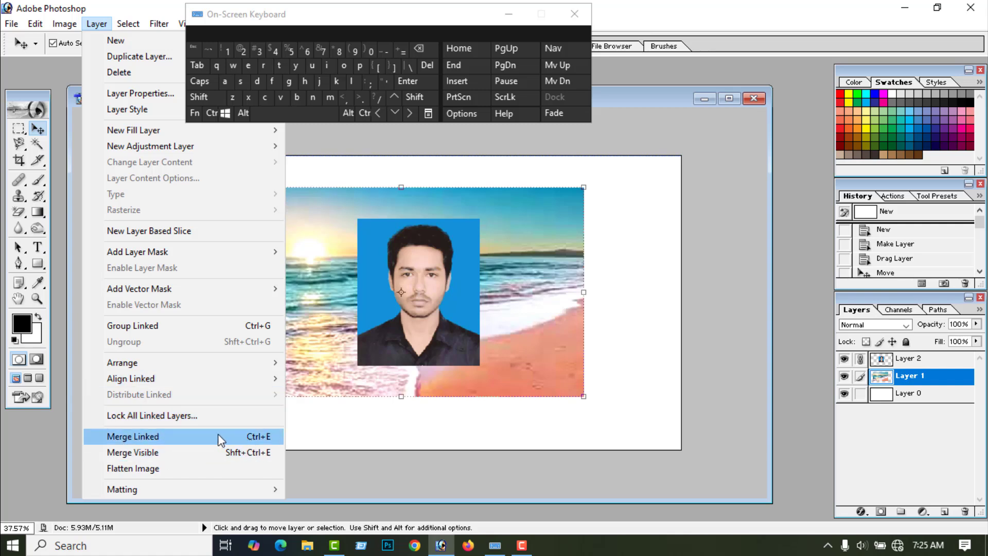
{"action": "left_click", "coordinate": [315, 133]}
{"action": "left_click", "coordinate": [208, 113]}
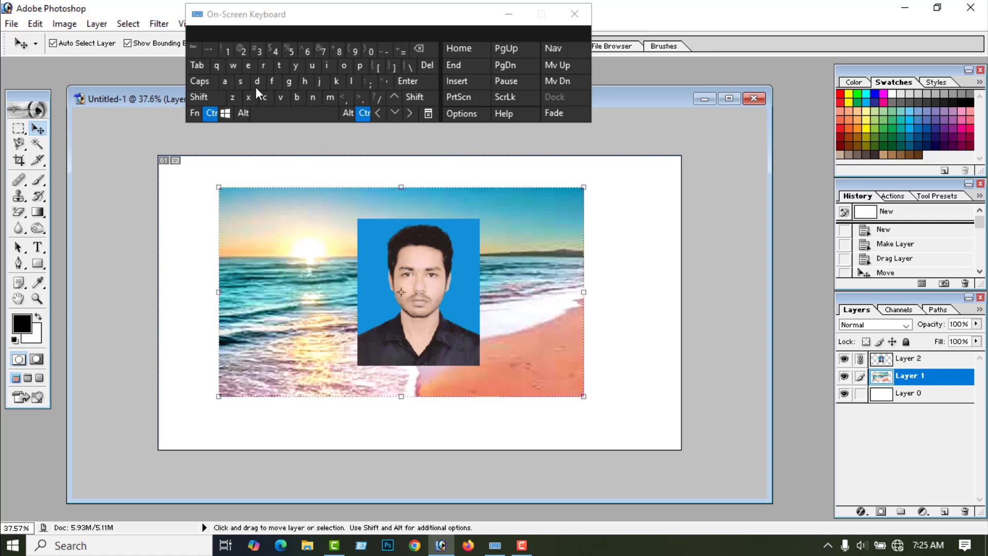
{"action": "left_click", "coordinate": [249, 65]}
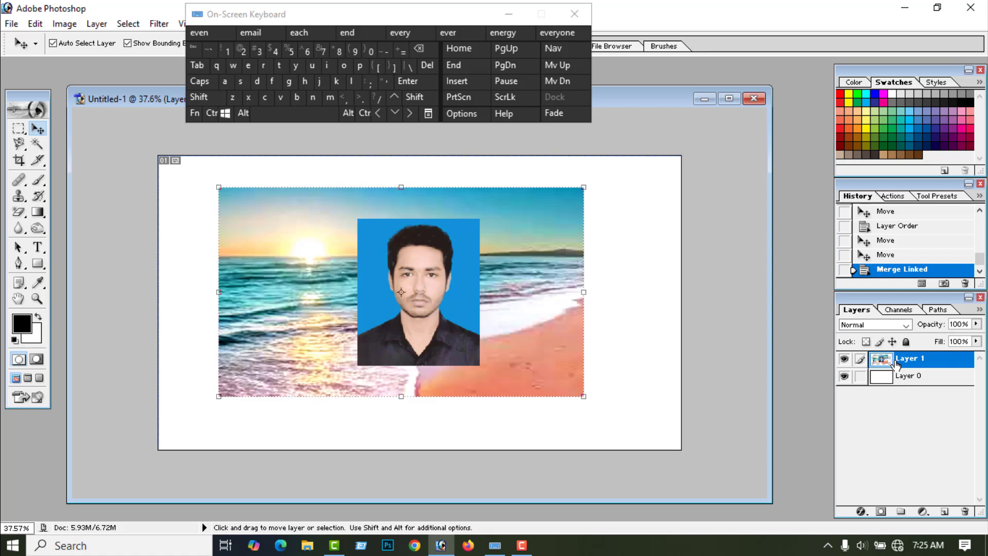
Hide the merged Layer 1, show it again, and scale its image down slightly on the white canvas.
{"action": "left_click", "coordinate": [843, 360]}
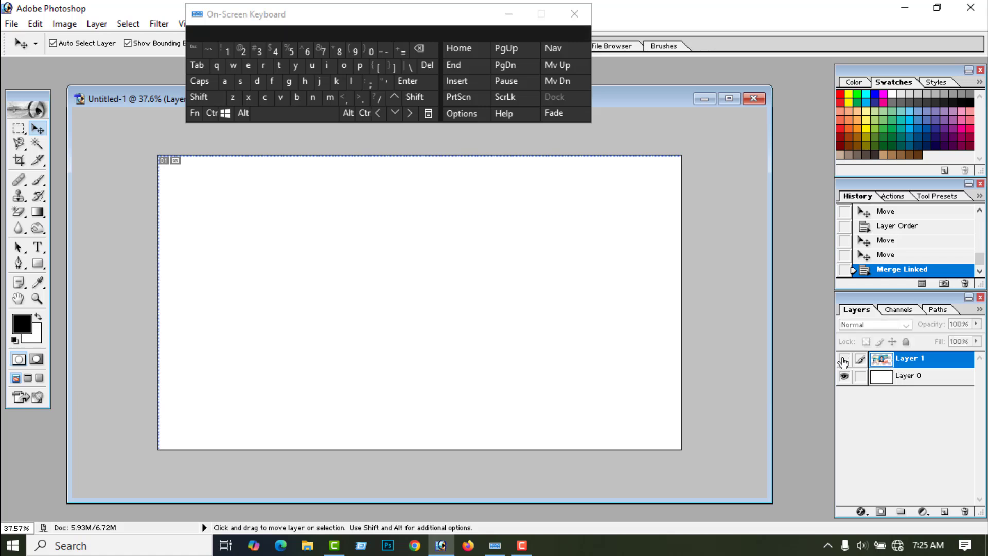
{"action": "left_click", "coordinate": [844, 359]}
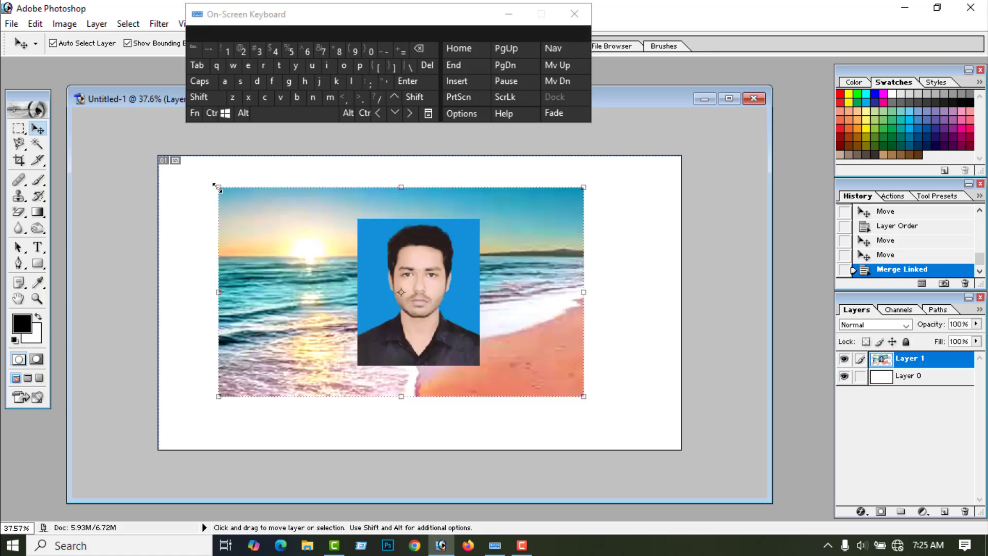
{"action": "left_click_drag", "start_coordinate": [216, 187], "coordinate": [252, 211]}
{"action": "left_click_drag", "start_coordinate": [618, 219], "coordinate": [513, 249]}
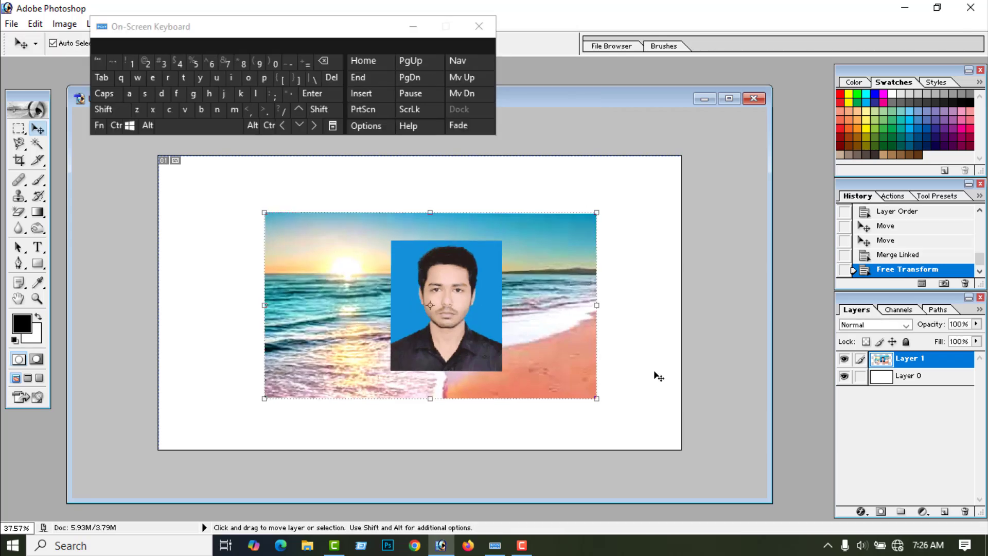
Duplicate Layer 1 as a copy offset toward the canvas's right edge, and delete the copied layer.
{"action": "left_click", "coordinate": [147, 125]}
{"action": "left_click_drag", "start_coordinate": [344, 316], "coordinate": [439, 305]}
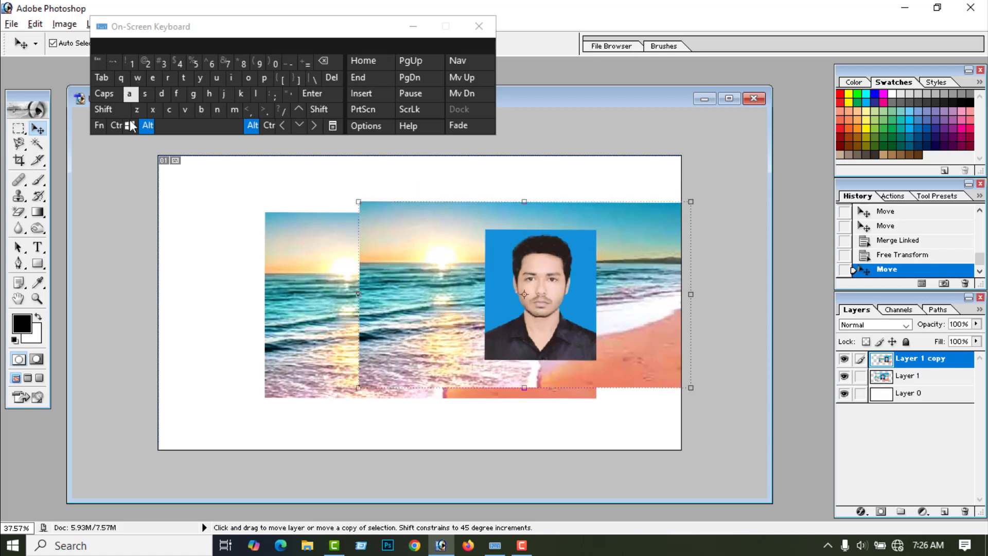
{"action": "left_click", "coordinate": [148, 125]}
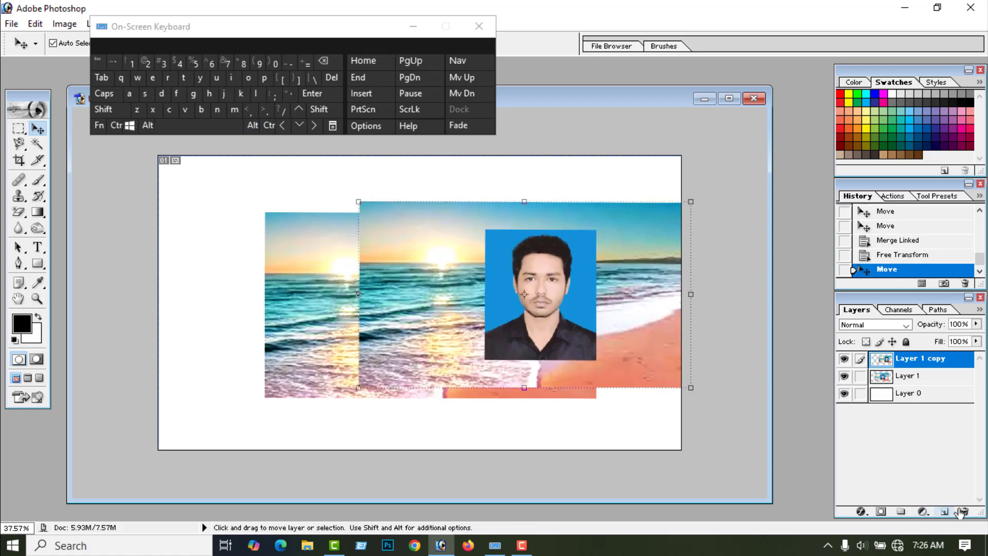
{"action": "left_click", "coordinate": [965, 511]}
{"action": "left_click", "coordinate": [420, 216]}
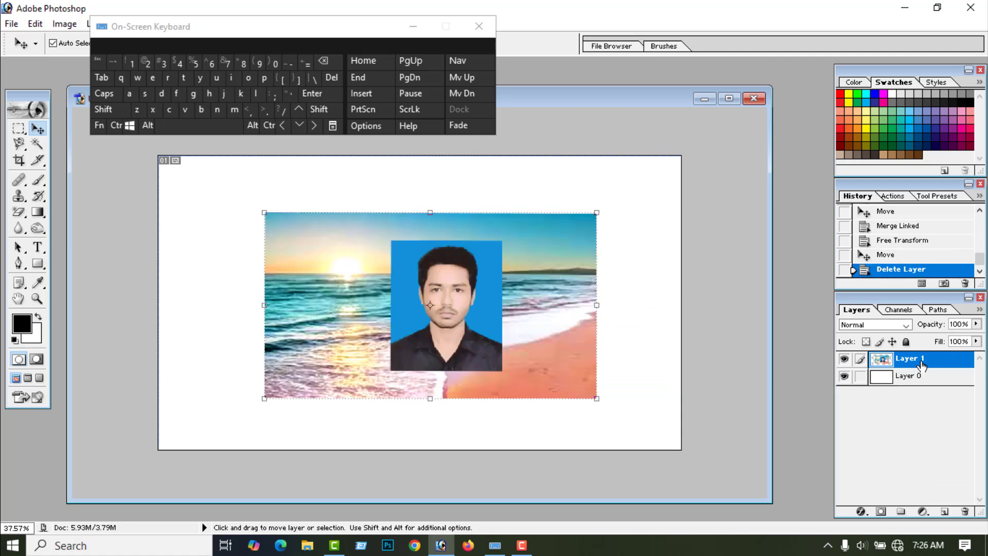
Look at the blending options and available layer styles of Layer 1 and leave them unchanged.
{"action": "right_click", "coordinate": [918, 361]}
{"action": "left_click", "coordinate": [898, 205]}
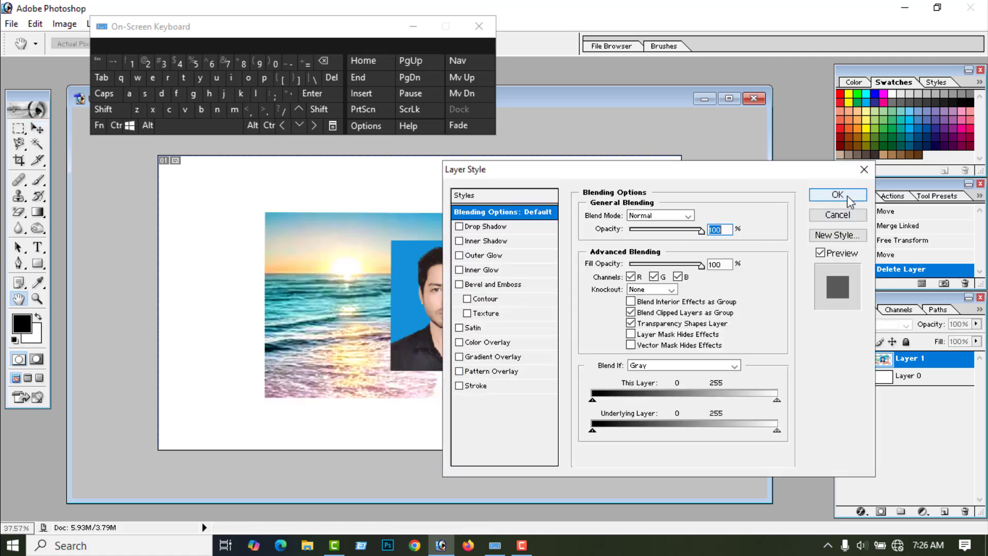
{"action": "left_click", "coordinate": [864, 170]}
{"action": "left_click", "coordinate": [885, 378]}
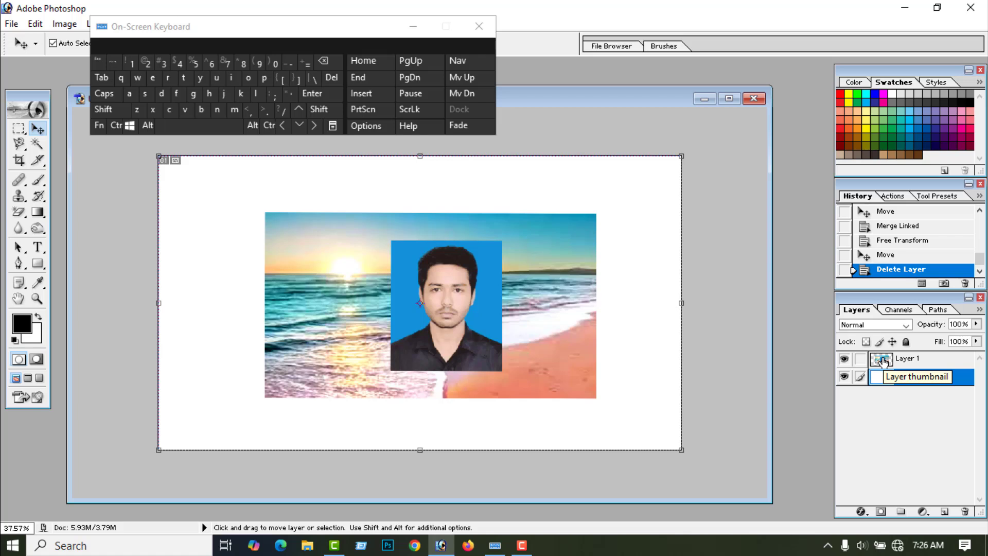
{"action": "left_click", "coordinate": [884, 362]}
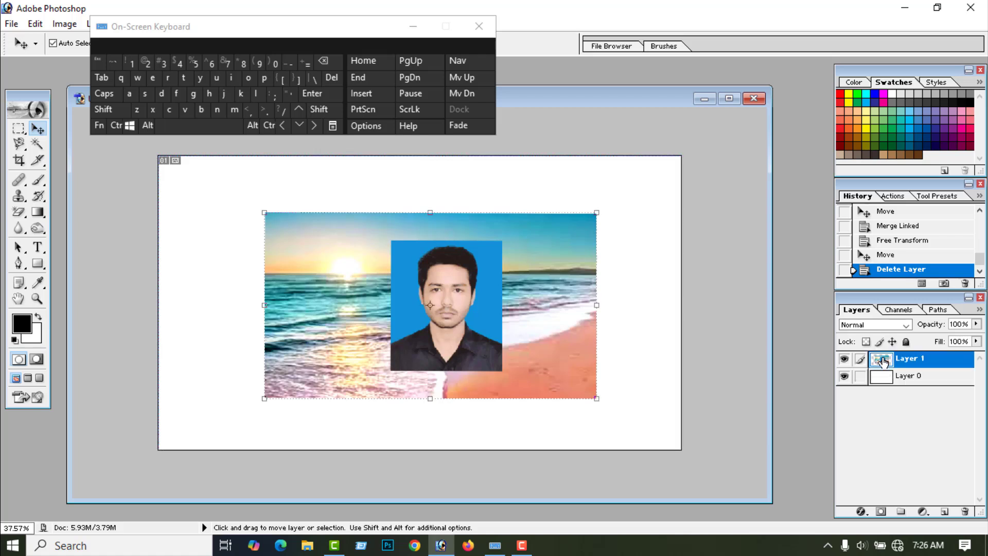
{"action": "double_click", "coordinate": [883, 363]}
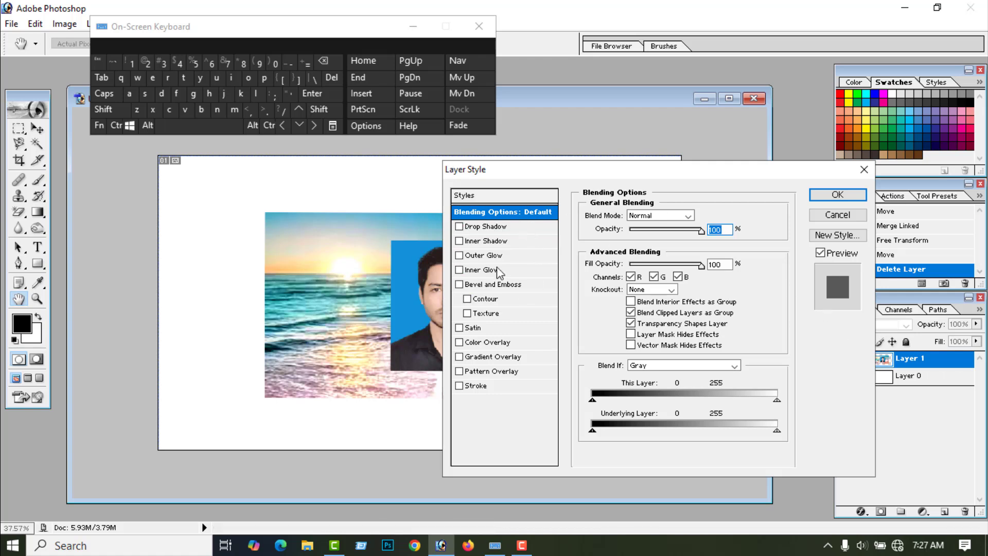
{"action": "left_click", "coordinate": [864, 170]}
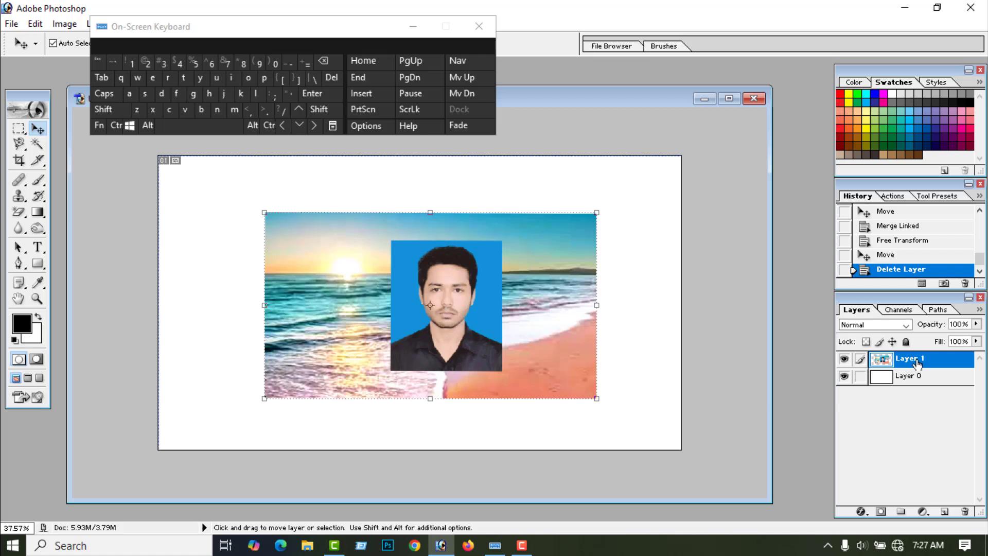
Rename Layer 1 as "name" and make the white Layer 0 the active layer.
{"action": "double_click", "coordinate": [918, 362]}
{"action": "left_click", "coordinate": [217, 111]}
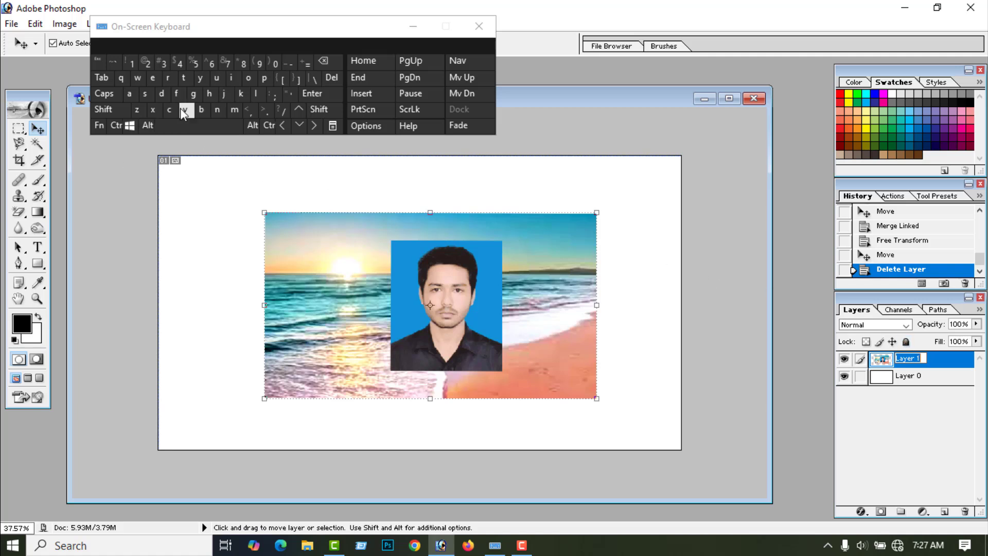
{"action": "left_click", "coordinate": [129, 94]}
{"action": "left_click", "coordinate": [234, 109]}
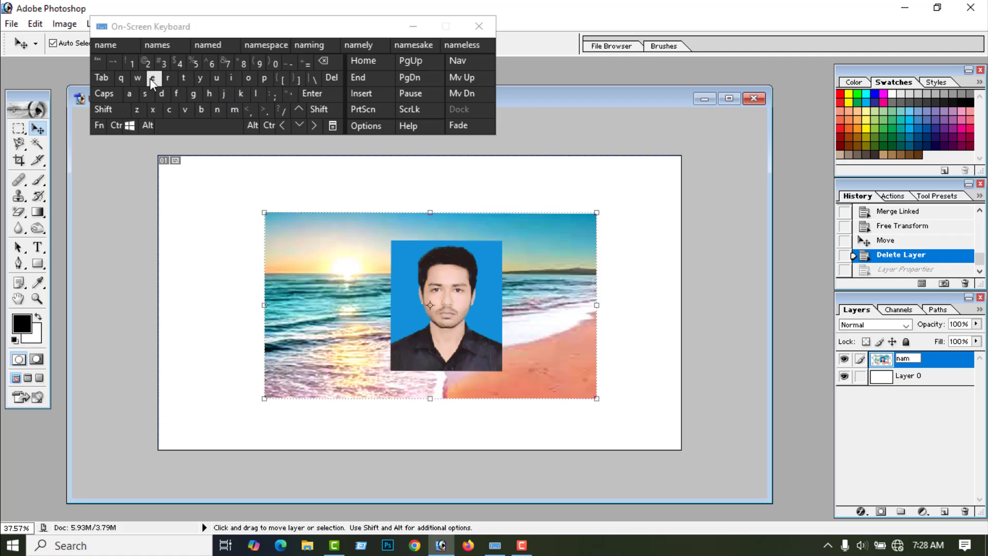
{"action": "left_click", "coordinate": [152, 79]}
{"action": "left_click", "coordinate": [644, 401]}
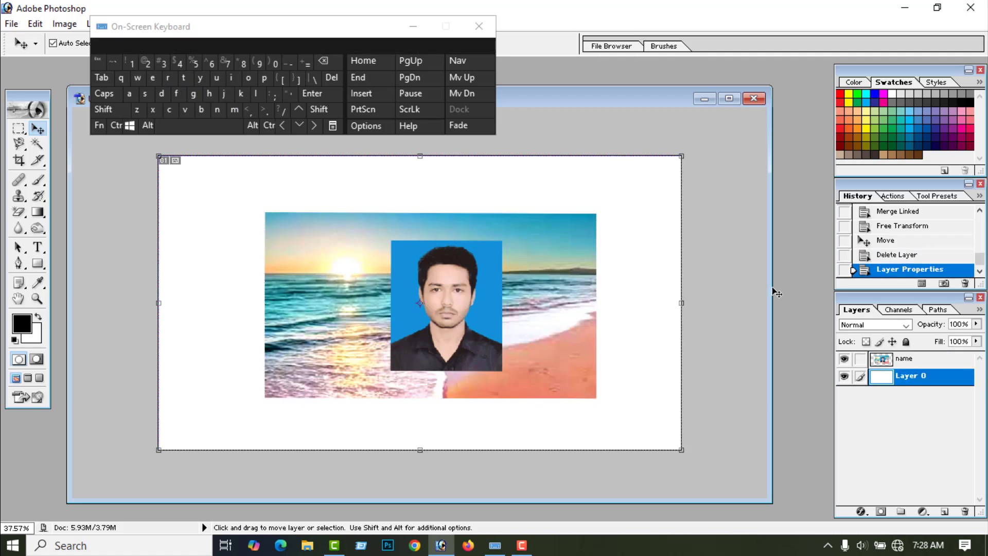
Review the layer styles in the blending options of Layer 0, keeping the default settings.
{"action": "left_click", "coordinate": [860, 513]}
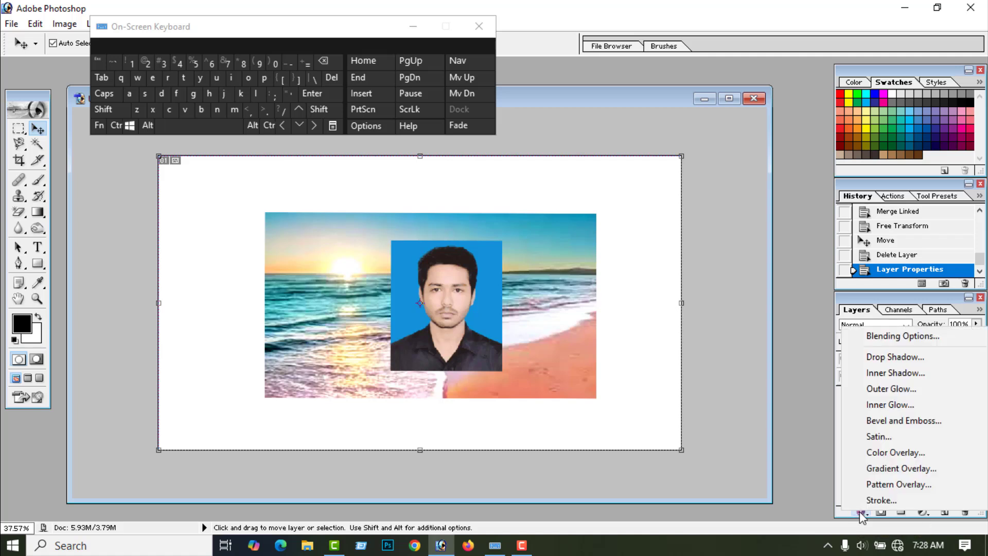
{"action": "left_click", "coordinate": [900, 336]}
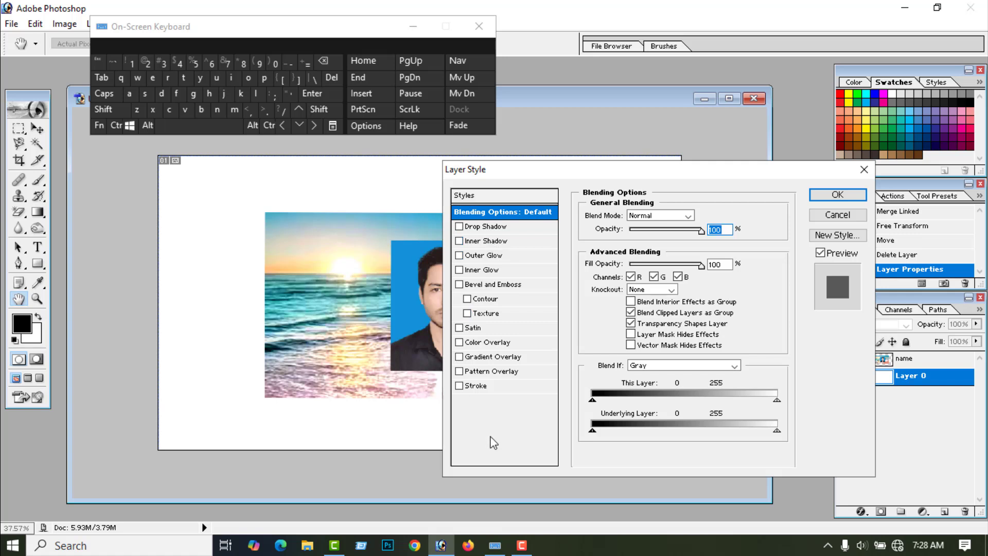
{"action": "left_click", "coordinate": [837, 195]}
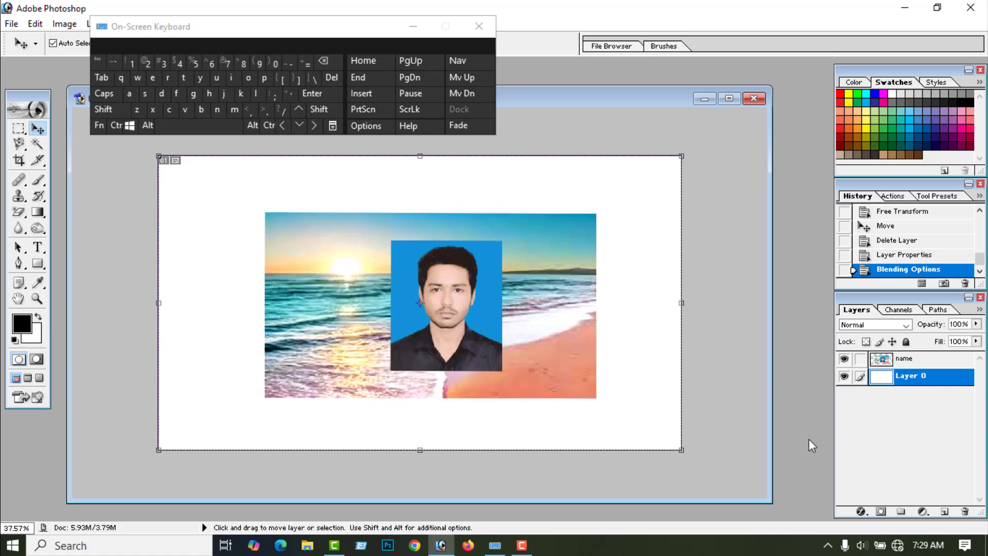
Close the on-screen keyboard and the Untitled-1 document without saving its changes.
{"action": "left_click", "coordinate": [478, 26]}
{"action": "left_click", "coordinate": [754, 99]}
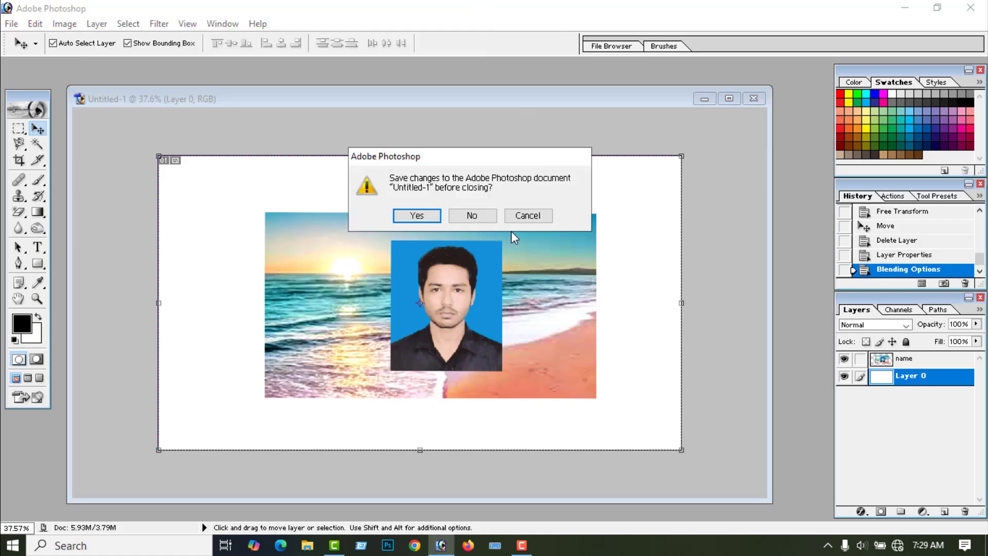
{"action": "left_click", "coordinate": [467, 215]}
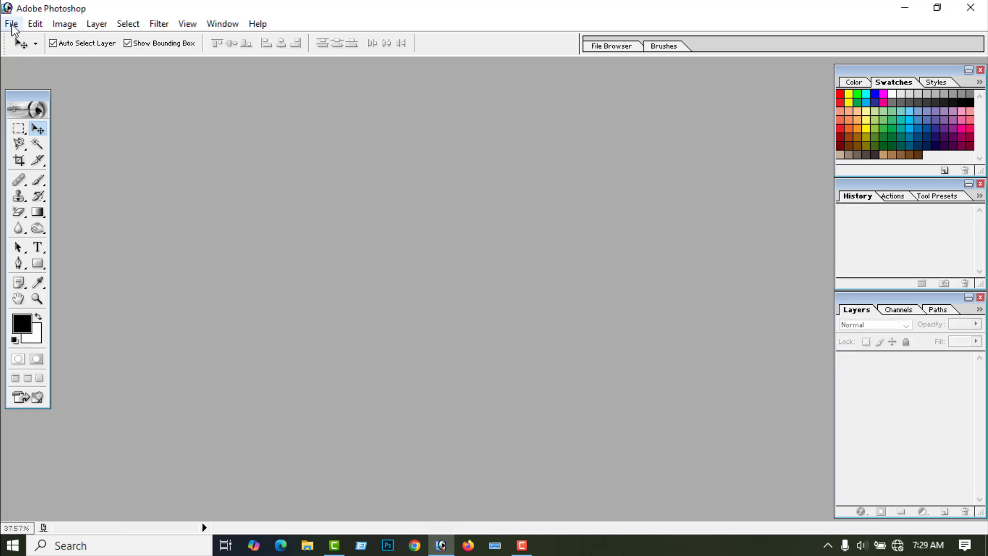
Open the sea image from the layer folder.
{"action": "left_click", "coordinate": [12, 24]}
{"action": "left_click", "coordinate": [49, 57]}
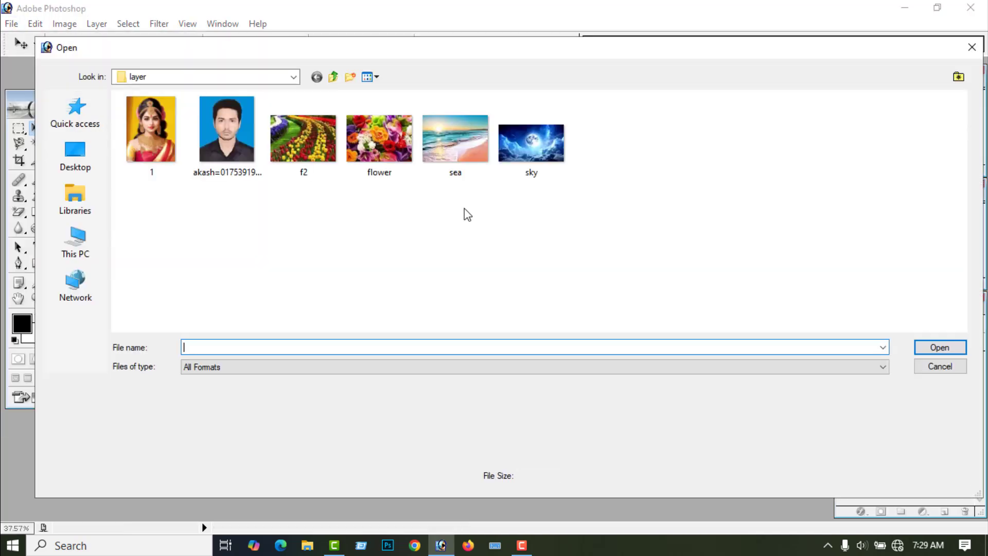
{"action": "left_click", "coordinate": [473, 152]}
{"action": "left_click", "coordinate": [946, 349]}
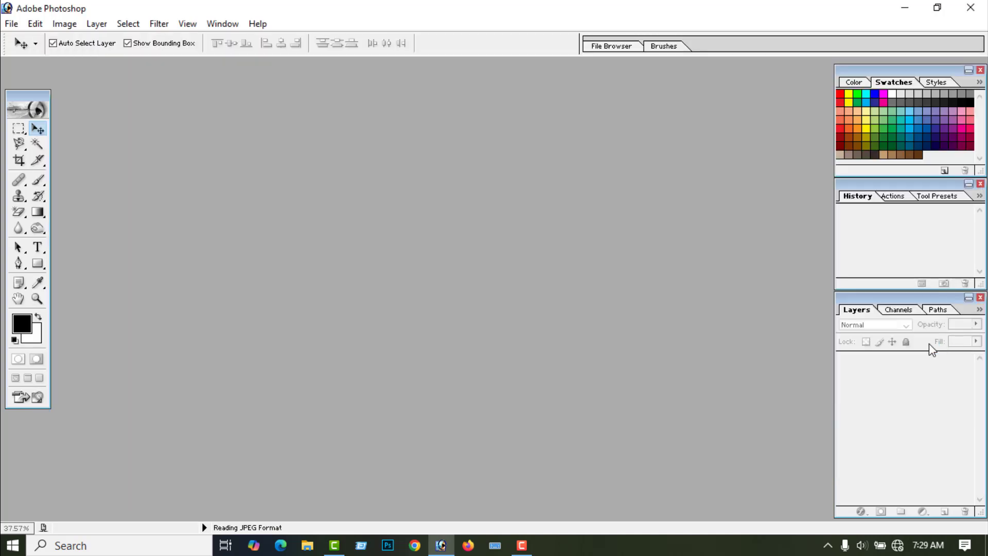
Open the f2 tulip garden image from the layer folder.
{"action": "left_click", "coordinate": [11, 23]}
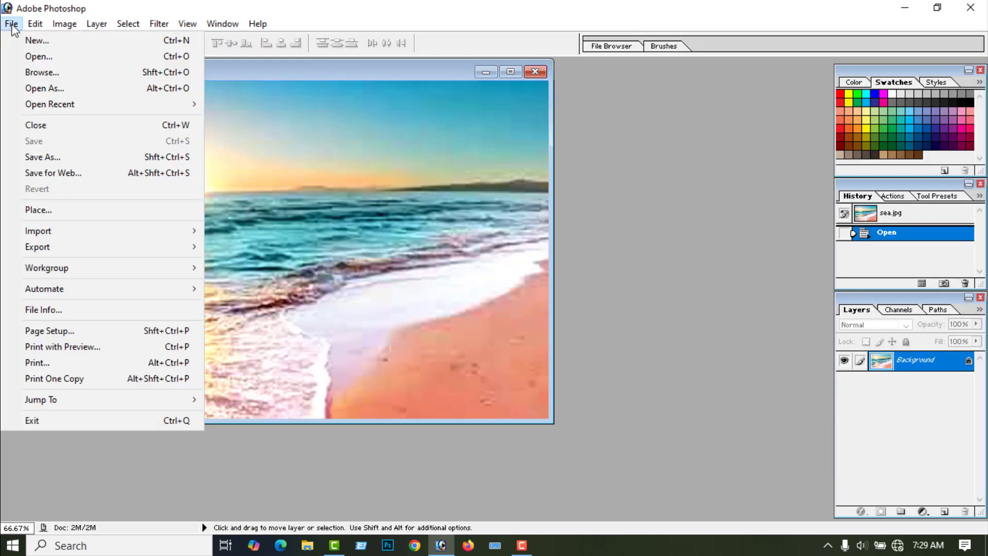
{"action": "left_click", "coordinate": [53, 55]}
{"action": "left_click", "coordinate": [301, 135]}
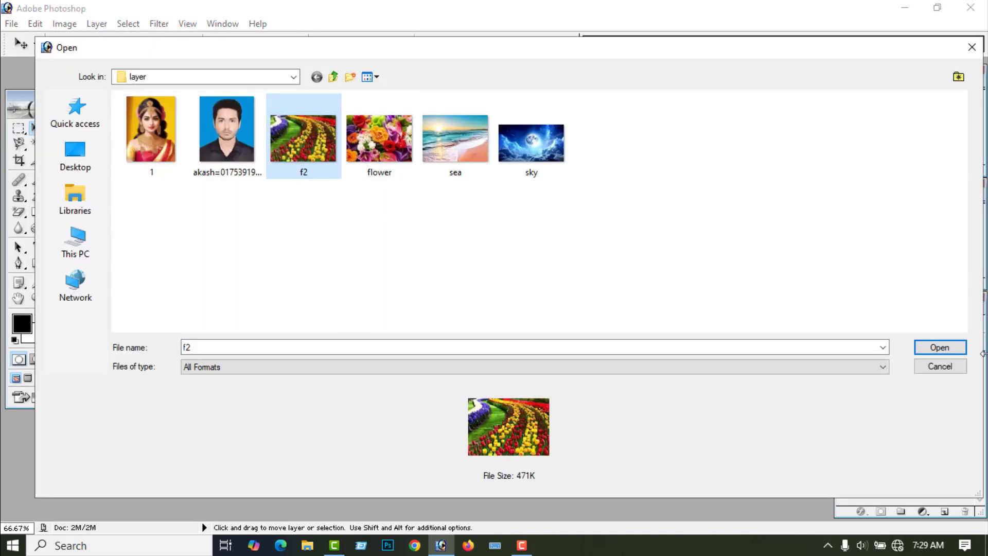
{"action": "left_click", "coordinate": [932, 350]}
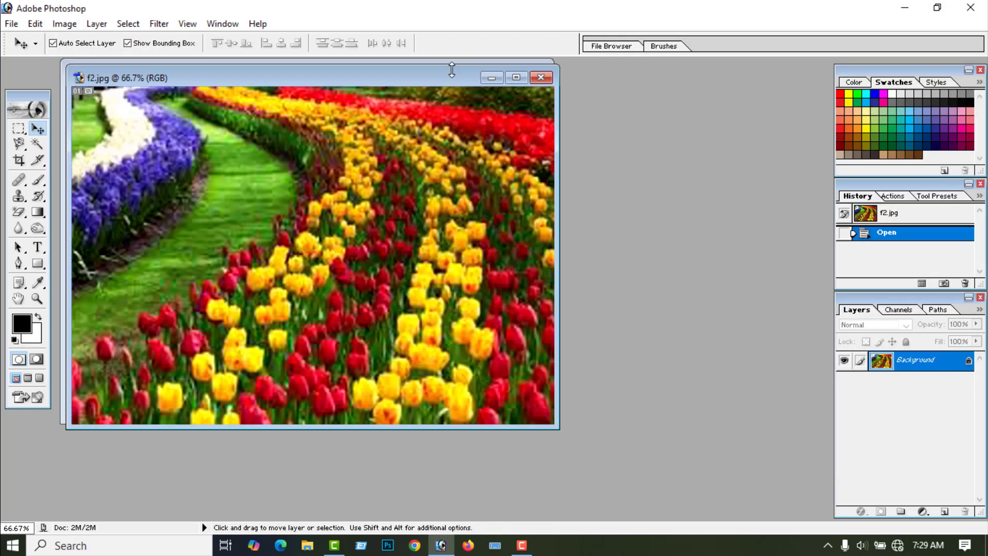
Copy the f2 tulip image into the sea document as a new layer above the background.
{"action": "left_click_drag", "start_coordinate": [411, 75], "coordinate": [221, 137]}
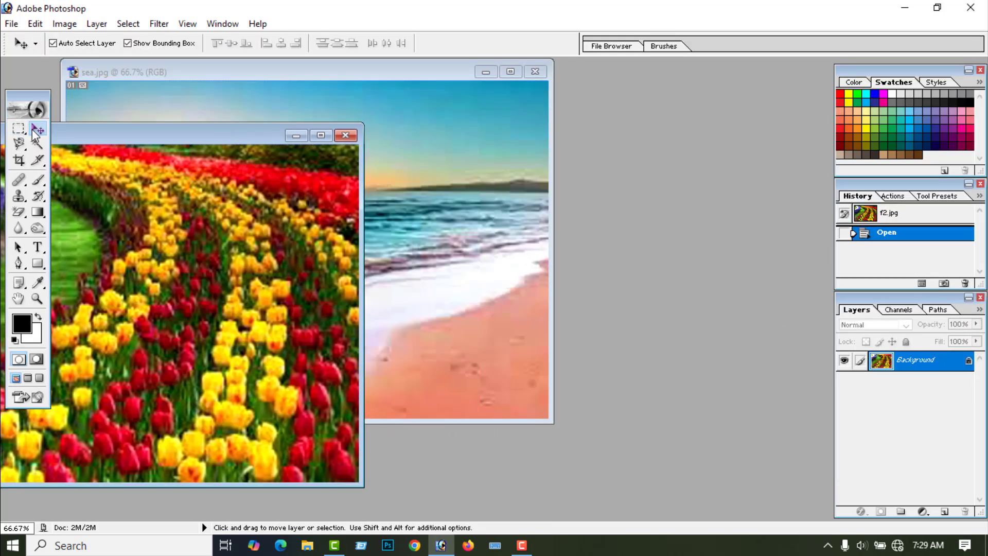
{"action": "left_click_drag", "start_coordinate": [175, 262], "coordinate": [432, 211]}
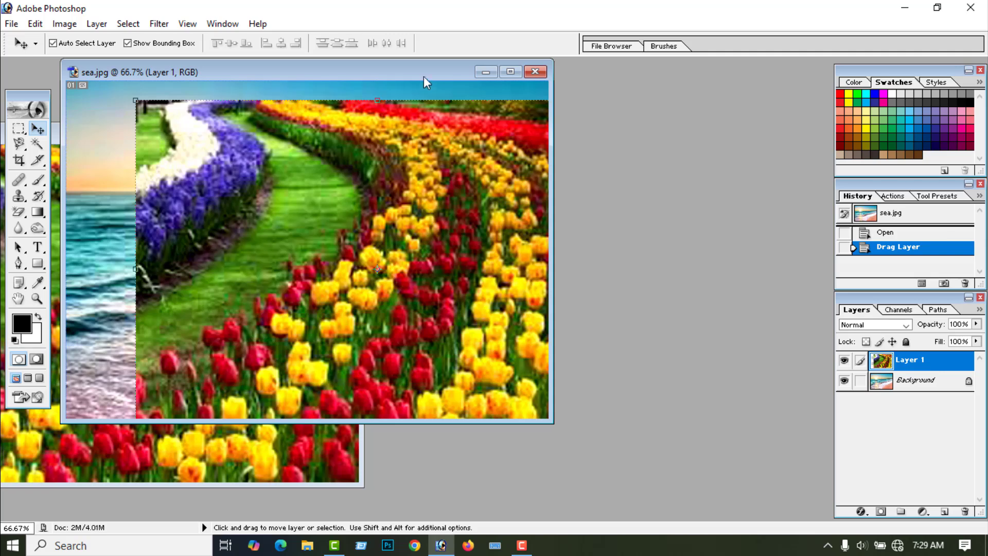
Close the f2.jpg document and maximize the sea.jpg document window.
{"action": "left_click_drag", "start_coordinate": [428, 79], "coordinate": [617, 180]}
{"action": "left_click", "coordinate": [345, 136]}
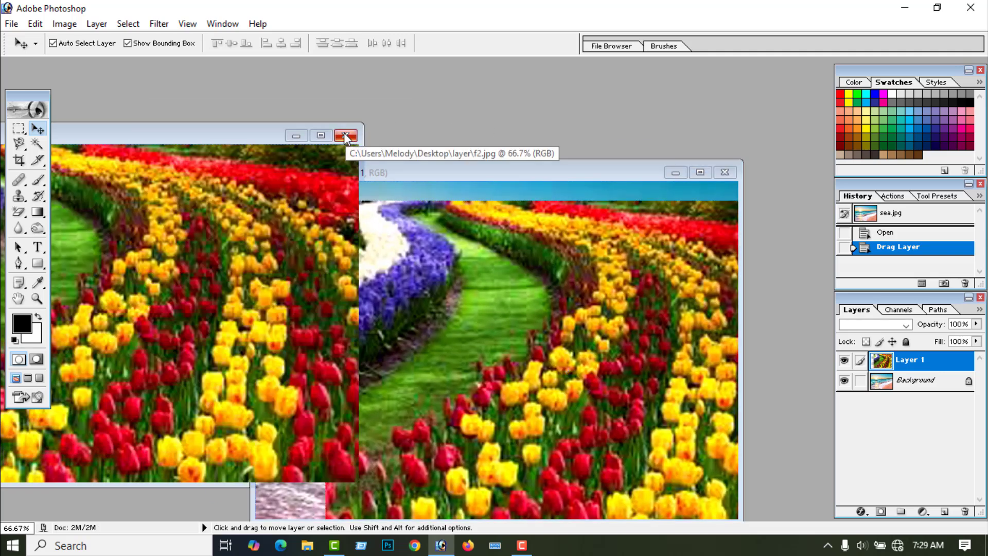
{"action": "left_click_drag", "start_coordinate": [470, 172], "coordinate": [419, 109]}
{"action": "left_click", "coordinate": [649, 105]}
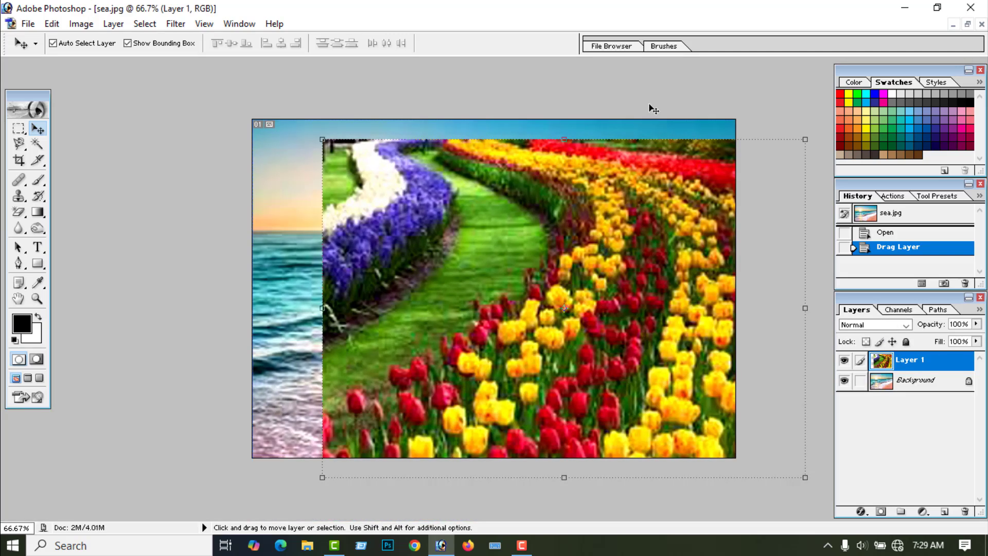
Align the tulip layer exactly over the sea background and add a layer mask to it.
{"action": "left_click_drag", "start_coordinate": [536, 249], "coordinate": [467, 230]}
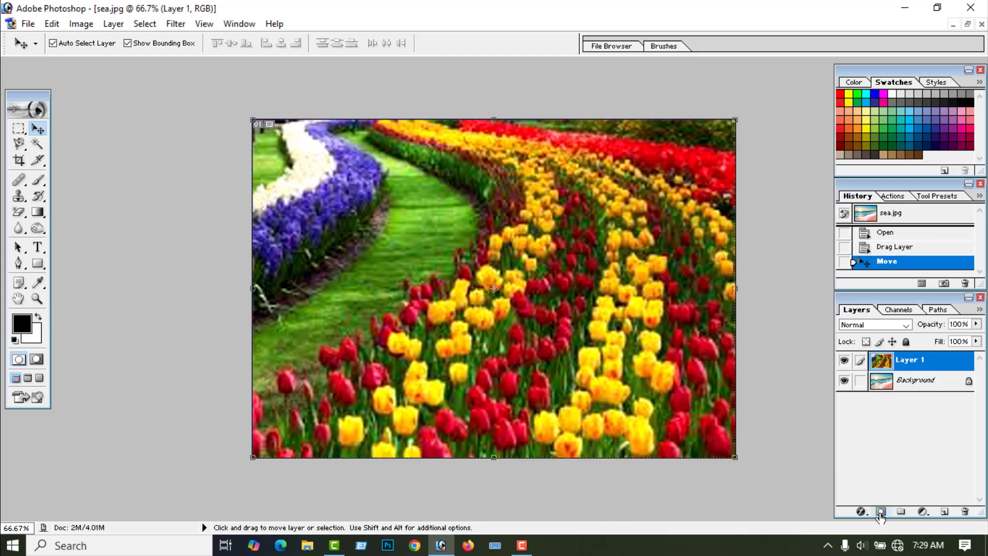
{"action": "left_click", "coordinate": [881, 512]}
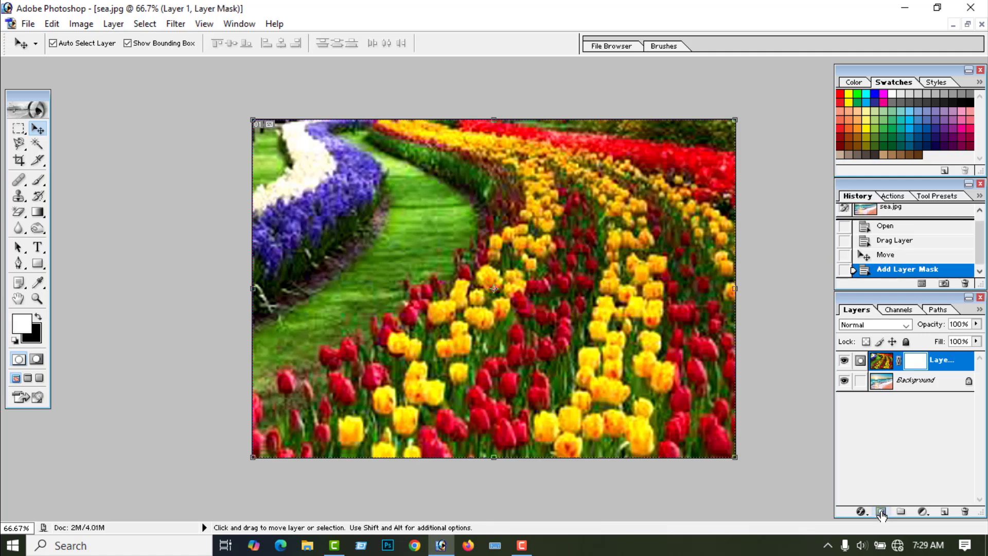
Paint with a black 60 px brush on the tulip layer's mask to reveal the sea in the middle of the image.
{"action": "left_click", "coordinate": [37, 317]}
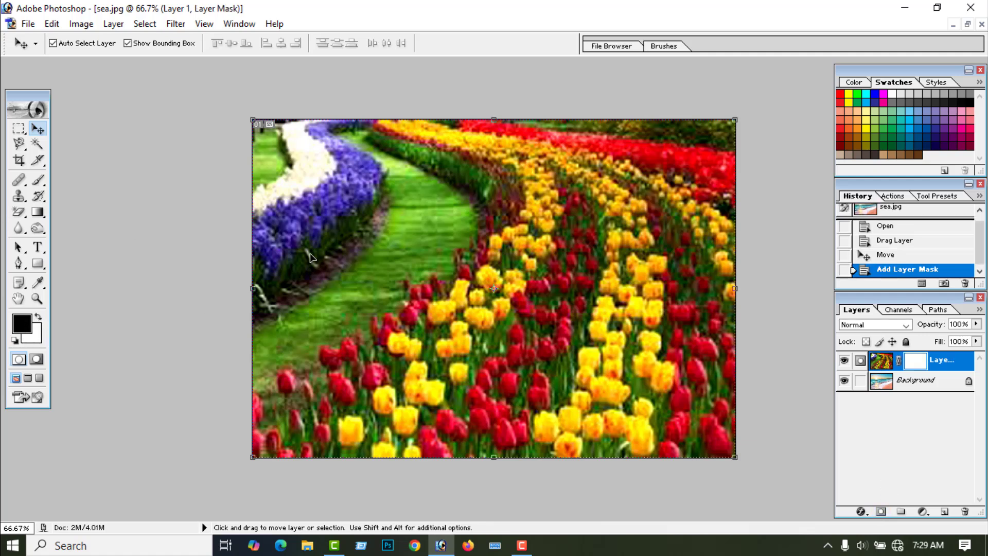
{"action": "left_click", "coordinate": [38, 180]}
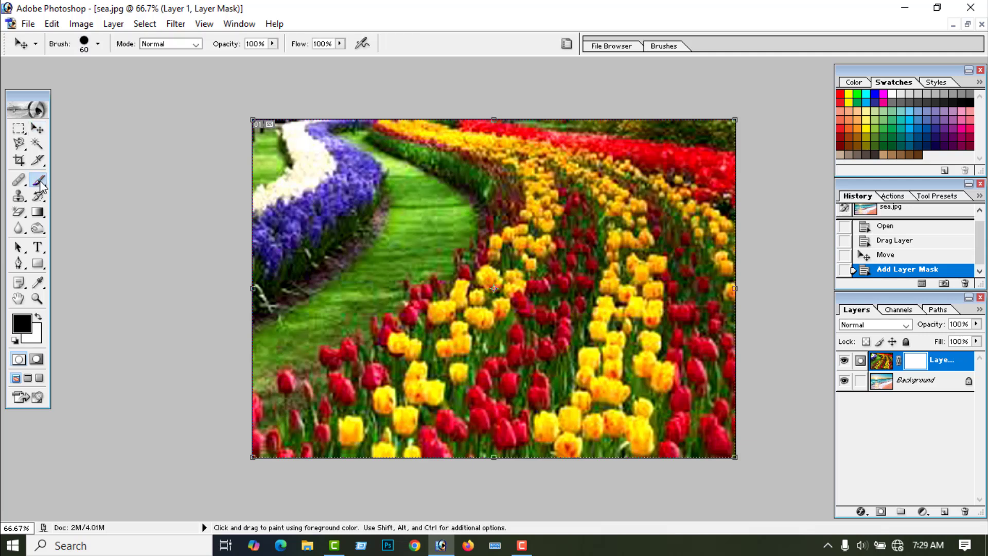
{"action": "mouse_move", "coordinate": [426, 236]}
{"action": "left_mouse_down"}
{"action": "mouse_move", "coordinate": [453, 288]}
{"action": "mouse_move", "coordinate": [599, 248]}
{"action": "mouse_move", "coordinate": [527, 221]}
{"action": "mouse_move", "coordinate": [435, 247]}
{"action": "mouse_move", "coordinate": [462, 263]}
{"action": "mouse_move", "coordinate": [543, 260]}
{"action": "mouse_move", "coordinate": [545, 239]}
{"action": "mouse_move", "coordinate": [449, 218]}
{"action": "mouse_move", "coordinate": [415, 245]}
{"action": "mouse_move", "coordinate": [517, 309]}
{"action": "mouse_move", "coordinate": [589, 292]}
{"action": "mouse_move", "coordinate": [592, 254]}
{"action": "mouse_move", "coordinate": [467, 247]}
{"action": "mouse_move", "coordinate": [484, 289]}
{"action": "mouse_move", "coordinate": [594, 290]}
{"action": "mouse_move", "coordinate": [602, 252]}
{"action": "mouse_move", "coordinate": [546, 224]}
{"action": "mouse_move", "coordinate": [437, 220]}
{"action": "mouse_move", "coordinate": [409, 252]}
{"action": "mouse_move", "coordinate": [418, 294]}
{"action": "mouse_move", "coordinate": [441, 307]}
{"action": "mouse_move", "coordinate": [537, 315]}
{"action": "mouse_move", "coordinate": [572, 305]}
{"action": "mouse_move", "coordinate": [580, 277]}
{"action": "mouse_move", "coordinate": [559, 249]}
{"action": "mouse_move", "coordinate": [515, 290]}
{"action": "mouse_move", "coordinate": [526, 299]}
{"action": "mouse_move", "coordinate": [500, 334]}
{"action": "left_mouse_up"}
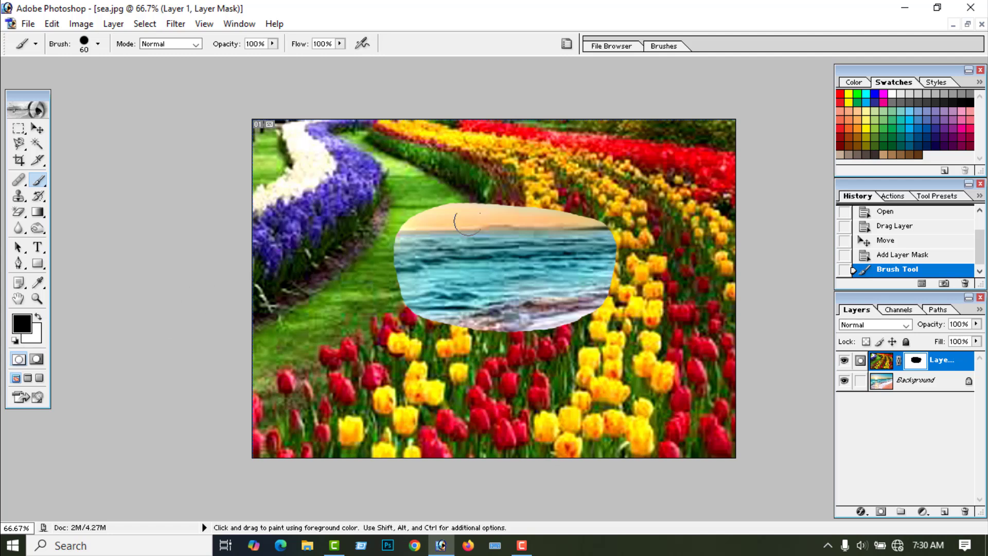
Paint on the layer mask with white over the revealed sea area to bring the tulips back.
{"action": "left_click", "coordinate": [39, 319]}
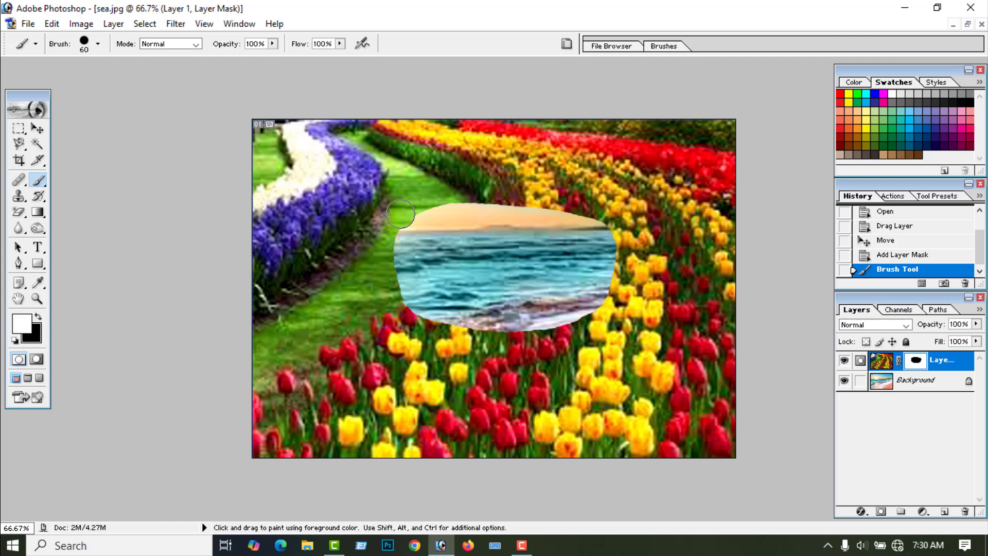
{"action": "mouse_move", "coordinate": [401, 216]}
{"action": "left_mouse_down"}
{"action": "mouse_move", "coordinate": [597, 218]}
{"action": "mouse_move", "coordinate": [597, 319]}
{"action": "mouse_move", "coordinate": [422, 326]}
{"action": "mouse_move", "coordinate": [391, 247]}
{"action": "mouse_move", "coordinate": [566, 239]}
{"action": "mouse_move", "coordinate": [572, 257]}
{"action": "mouse_move", "coordinate": [412, 282]}
{"action": "mouse_move", "coordinate": [607, 294]}
{"action": "left_mouse_up"}
{"action": "mouse_move", "coordinate": [551, 268]}
{"action": "left_mouse_down"}
{"action": "mouse_move", "coordinate": [466, 283]}
{"action": "mouse_move", "coordinate": [596, 273]}
{"action": "left_mouse_up"}
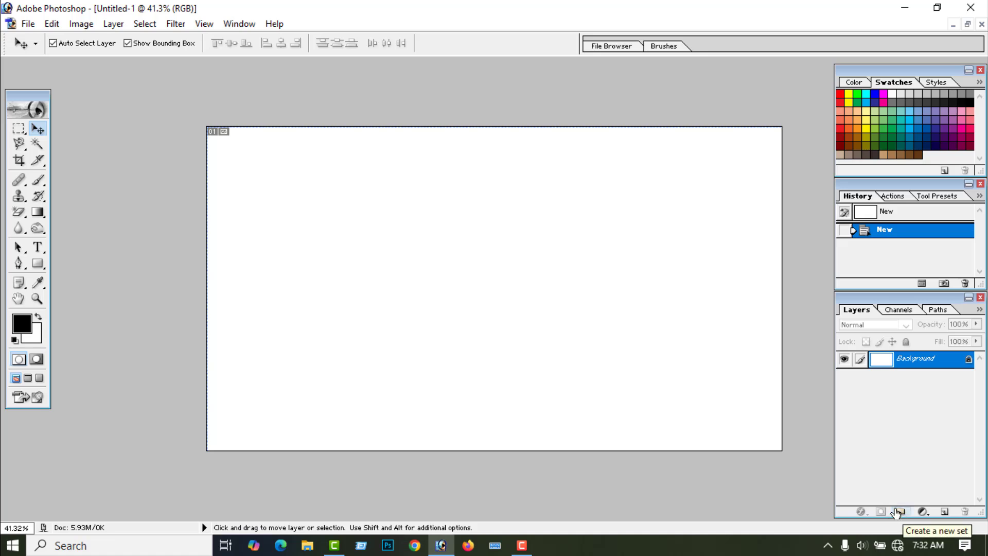
Fit the blank Untitled-1 canvas to the window and open the sea image from the layer folder.
{"action": "key", "text": "ctrl+0"}
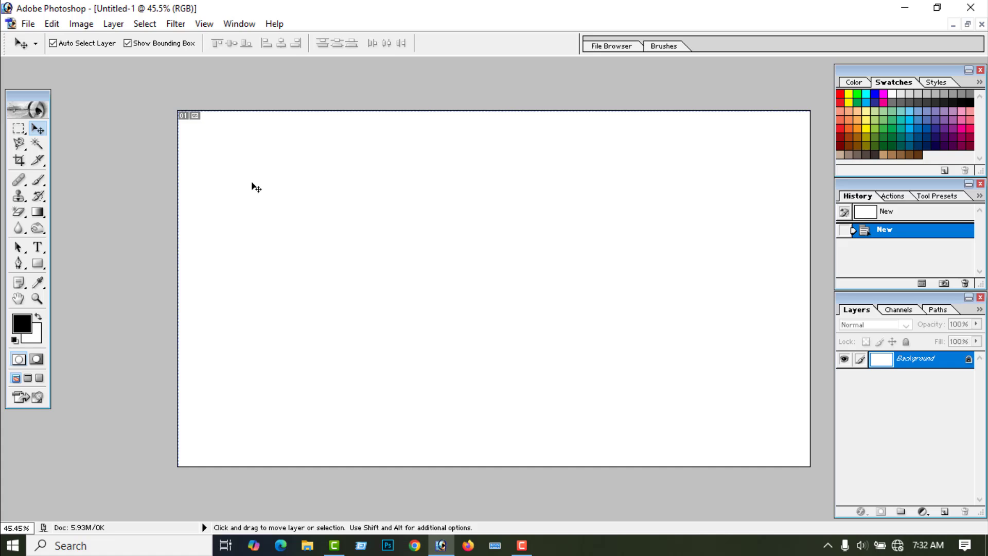
{"action": "left_click", "coordinate": [28, 23]}
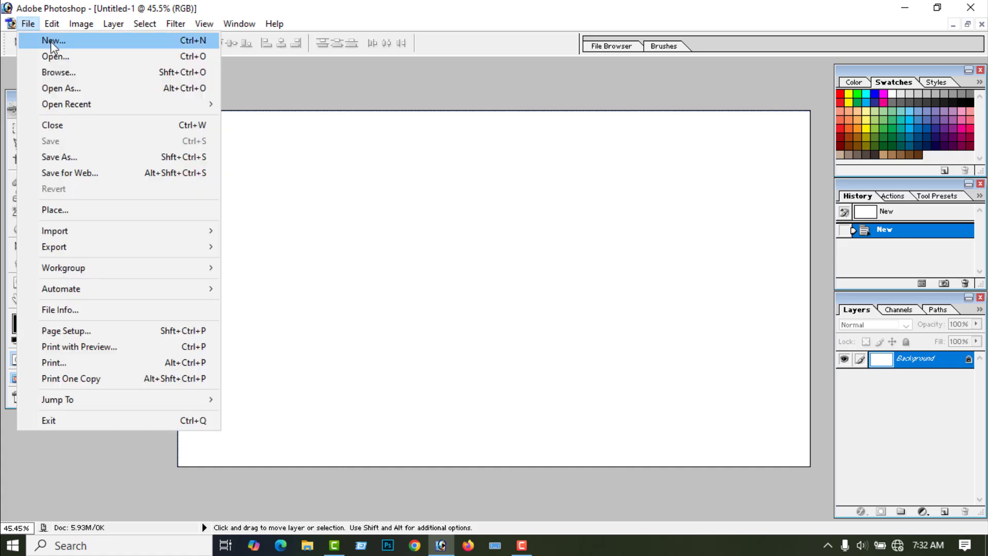
{"action": "left_click", "coordinate": [49, 57]}
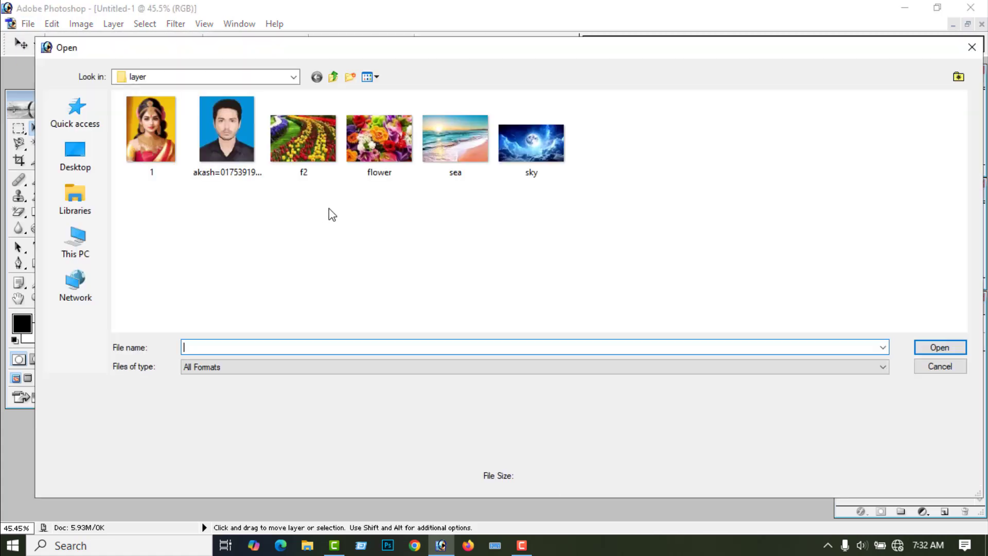
{"action": "left_click", "coordinate": [476, 149]}
{"action": "left_click", "coordinate": [940, 348]}
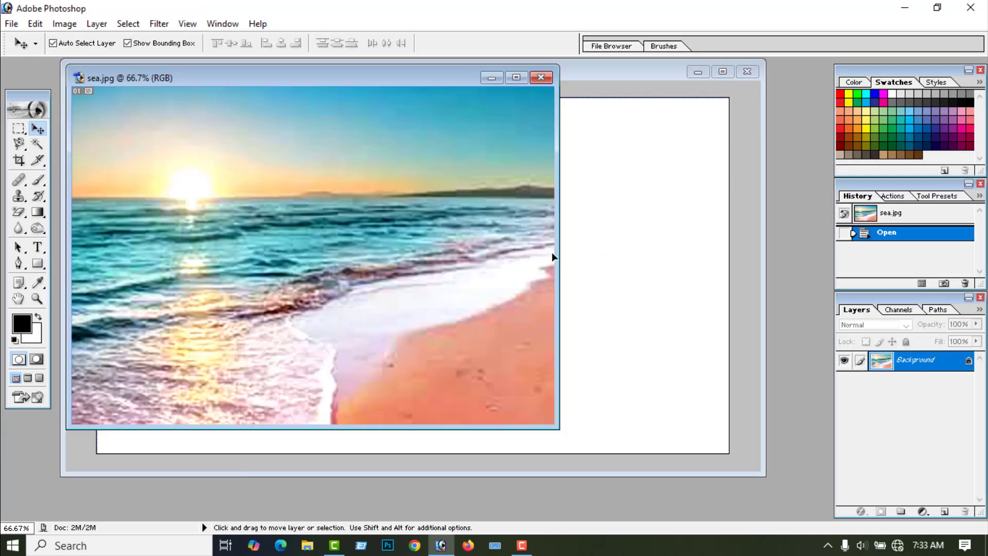
Copy the sea image into Untitled-1, scale it to about 44% width and 41% height, and place it in the canvas's upper-left corner.
{"action": "left_click_drag", "start_coordinate": [551, 255], "coordinate": [242, 233]}
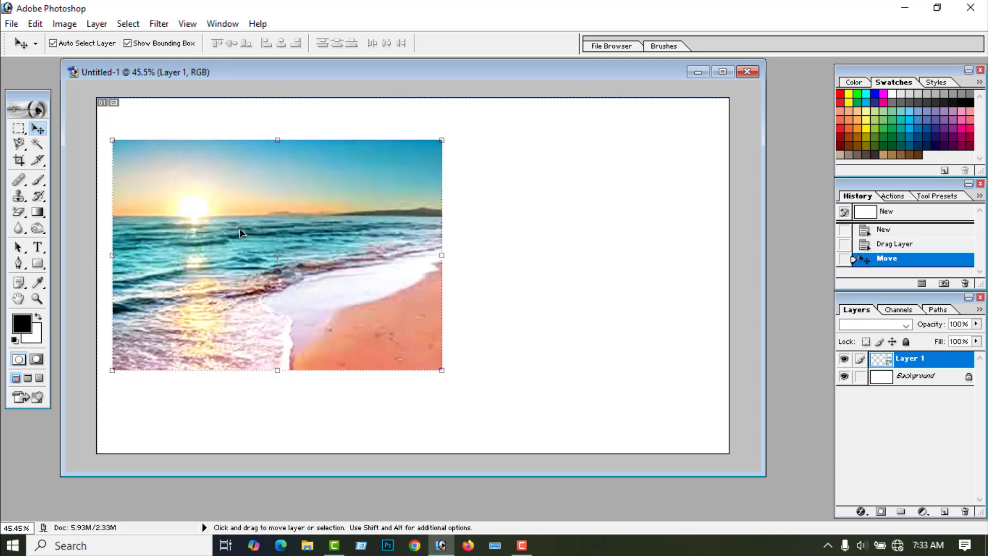
{"action": "left_click_drag", "start_coordinate": [441, 370], "coordinate": [257, 235]}
{"action": "left_click_drag", "start_coordinate": [234, 208], "coordinate": [231, 174]}
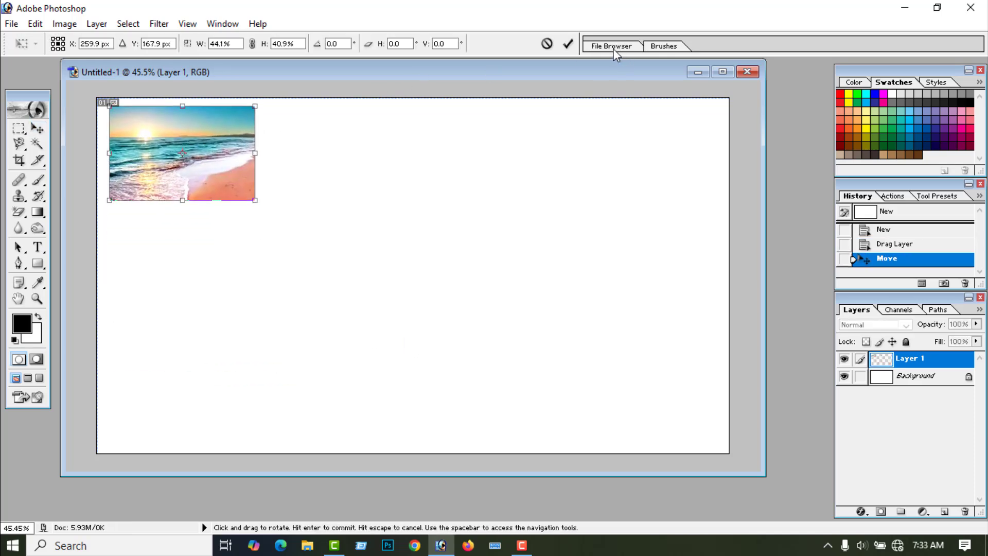
{"action": "left_click", "coordinate": [568, 44]}
Open the man's portrait photo with the blue background from the layer folder.
{"action": "left_click", "coordinate": [11, 24]}
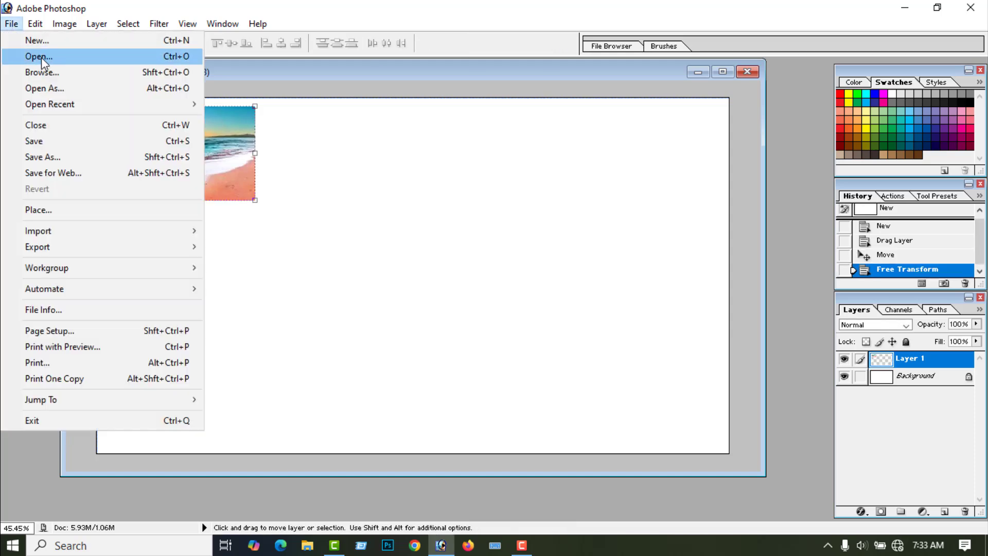
{"action": "left_click", "coordinate": [44, 58]}
{"action": "left_click", "coordinate": [228, 154]}
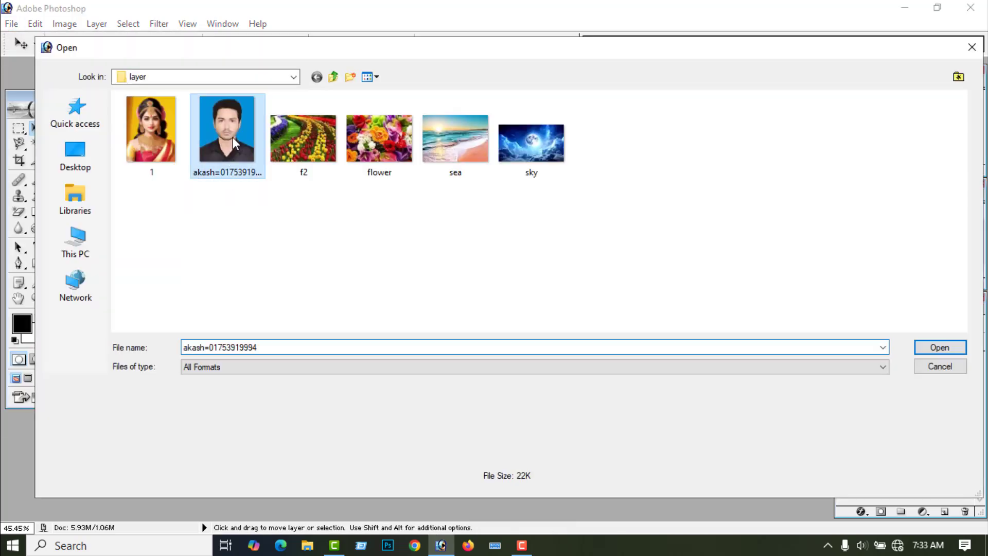
{"action": "left_click", "coordinate": [941, 347]}
Copy the man's portrait into Untitled-1, scale it to about 59.4% width and 62.5% height, and place it right of the sea picture.
{"action": "left_click_drag", "start_coordinate": [319, 236], "coordinate": [519, 226]}
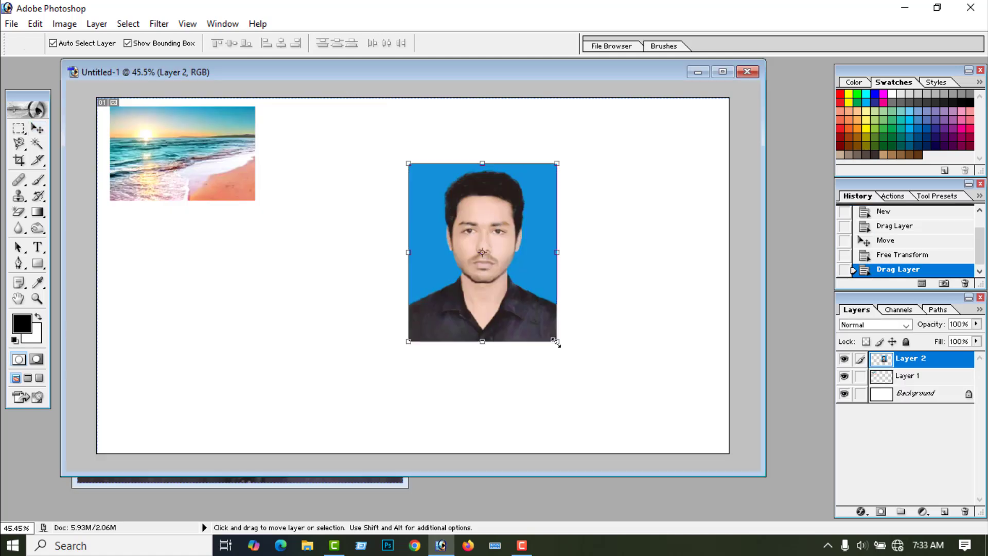
{"action": "left_click_drag", "start_coordinate": [558, 342], "coordinate": [347, 203]}
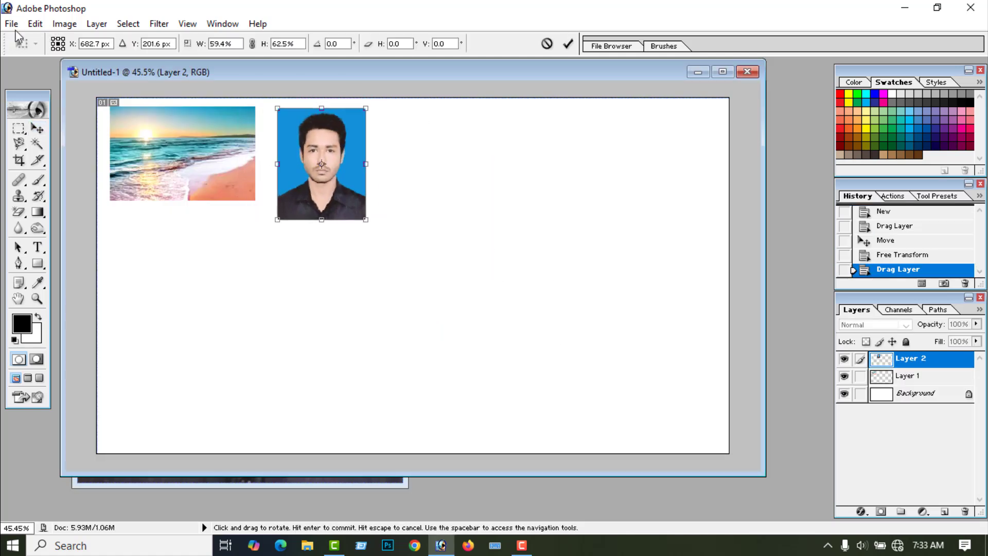
{"action": "left_click", "coordinate": [568, 44]}
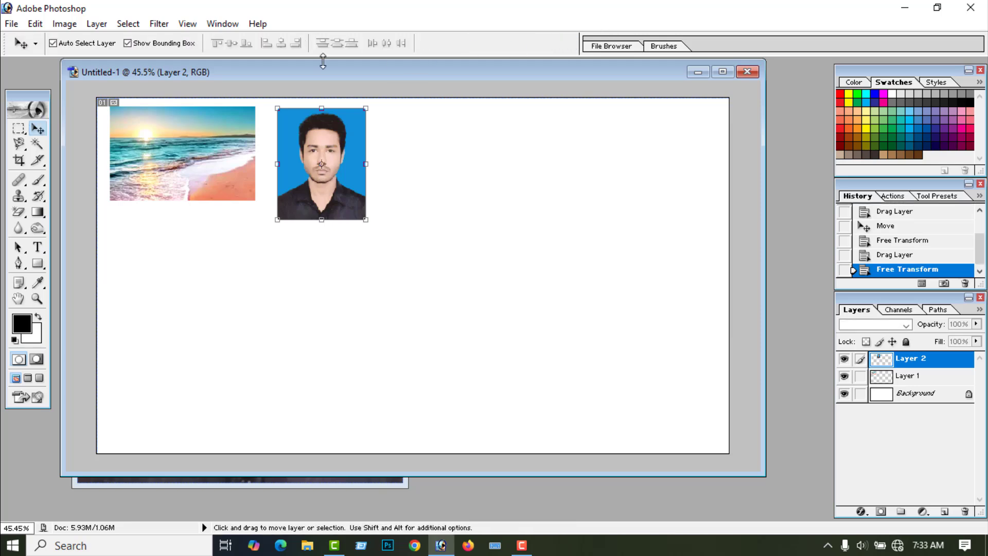
Open image 1 from the layer folder and copy it into Untitled-1 to the right of the man's portrait.
{"action": "left_click", "coordinate": [11, 23]}
{"action": "left_click", "coordinate": [23, 57]}
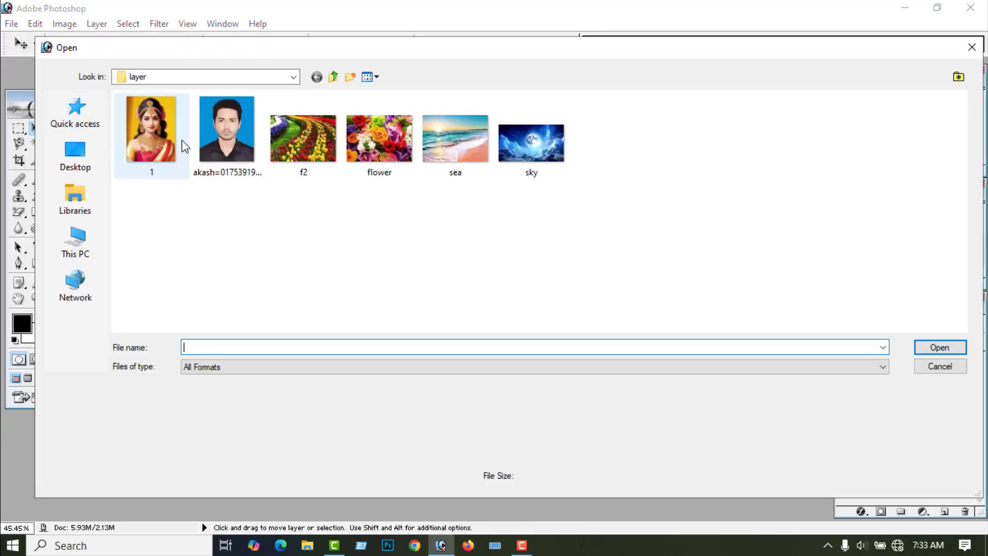
{"action": "left_click", "coordinate": [147, 141]}
{"action": "left_click", "coordinate": [939, 348]}
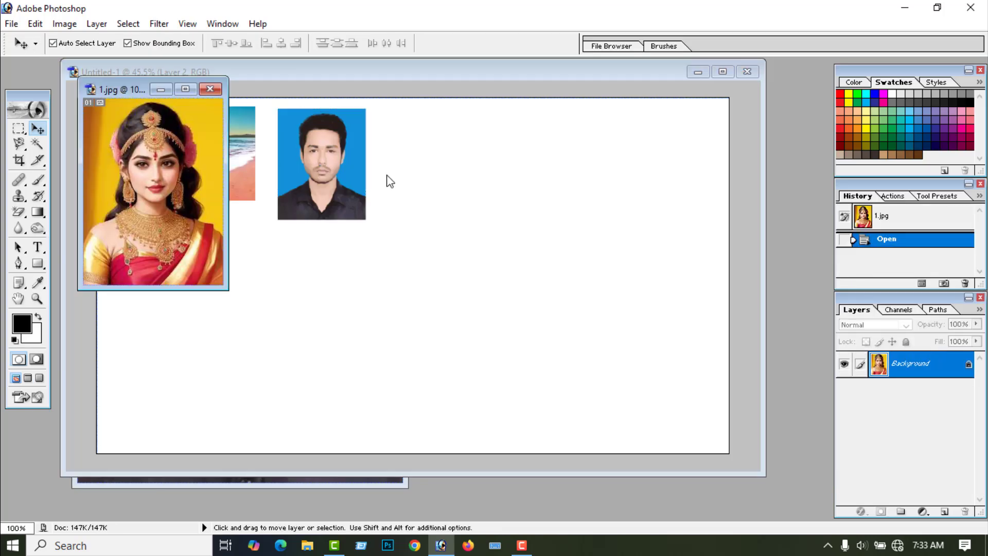
{"action": "left_click_drag", "start_coordinate": [149, 165], "coordinate": [419, 147]}
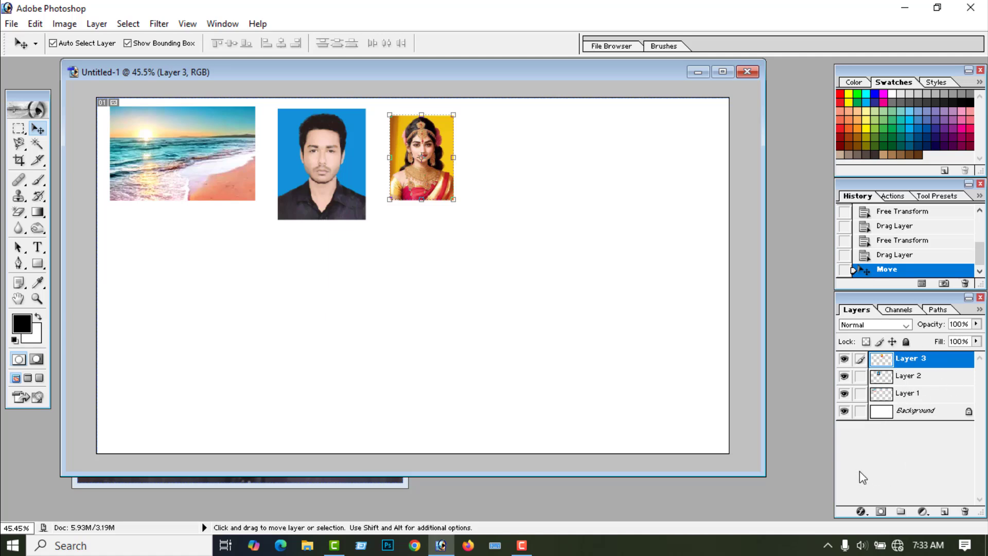
{"action": "left_click_drag", "start_coordinate": [453, 69], "coordinate": [553, 167]}
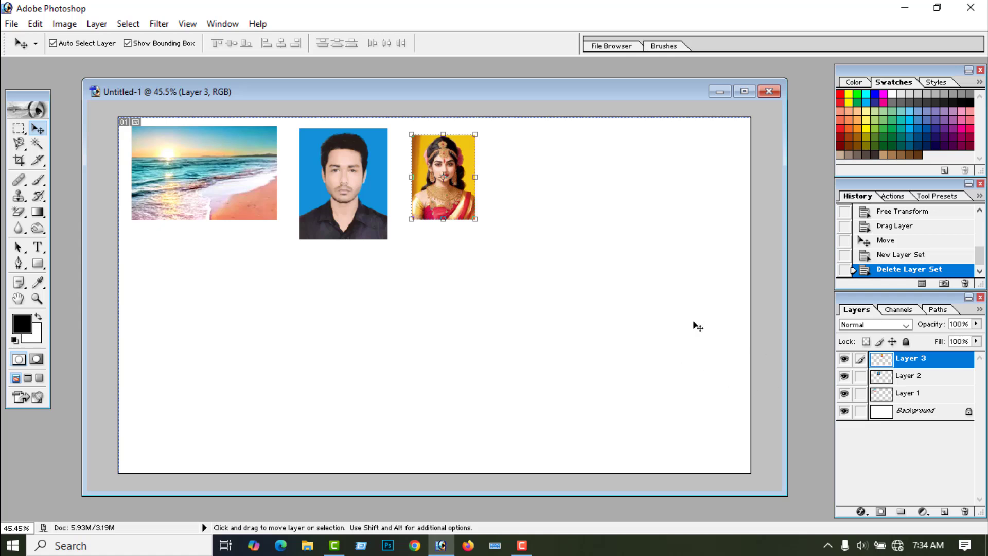
Create a new layer set and move Layer 1, Layer 2 and Layer 3 into it.
{"action": "left_click", "coordinate": [901, 513]}
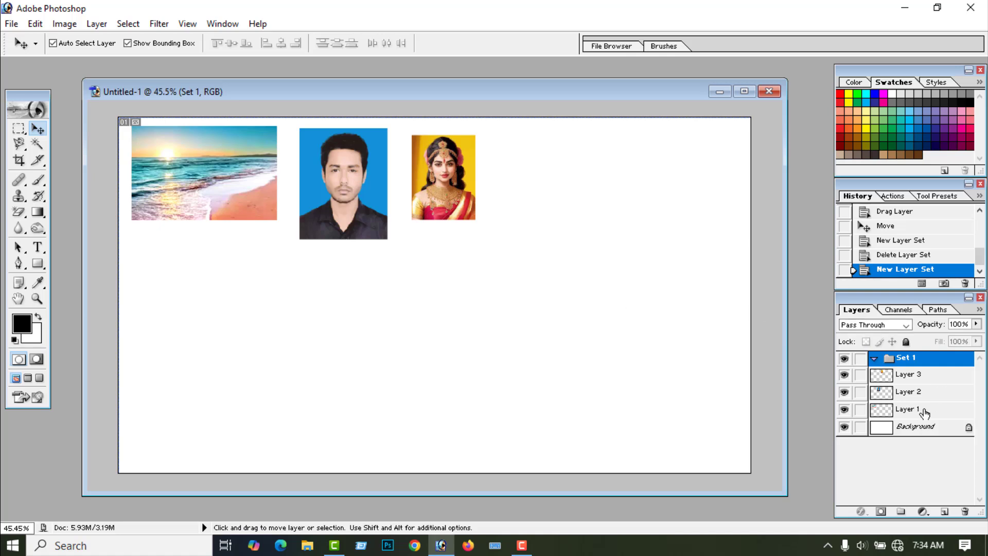
{"action": "left_click", "coordinate": [924, 410]}
{"action": "left_click_drag", "start_coordinate": [924, 411], "coordinate": [890, 357]}
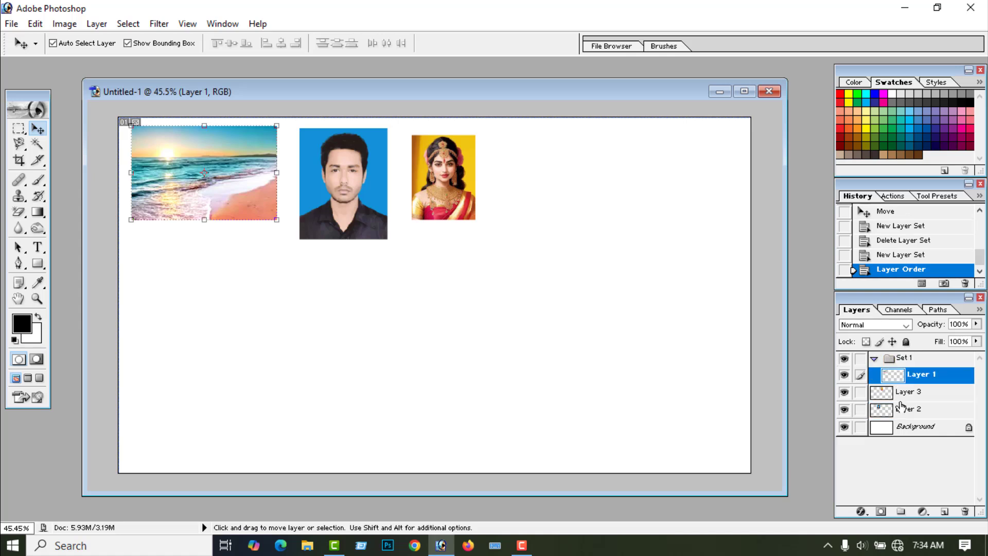
{"action": "left_click", "coordinate": [909, 412]}
{"action": "left_click_drag", "start_coordinate": [910, 413], "coordinate": [888, 359]}
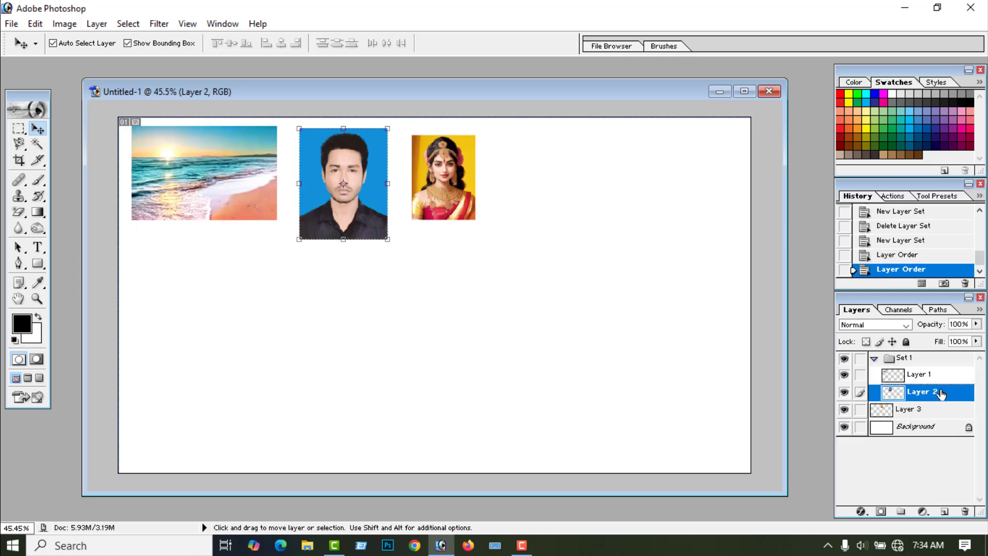
{"action": "left_click", "coordinate": [926, 412]}
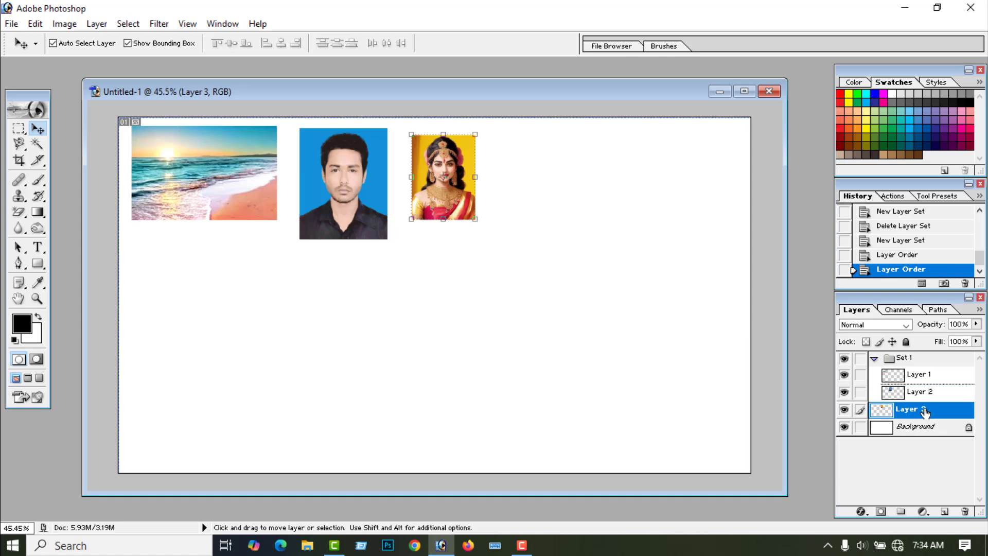
{"action": "left_click_drag", "start_coordinate": [926, 412], "coordinate": [889, 359]}
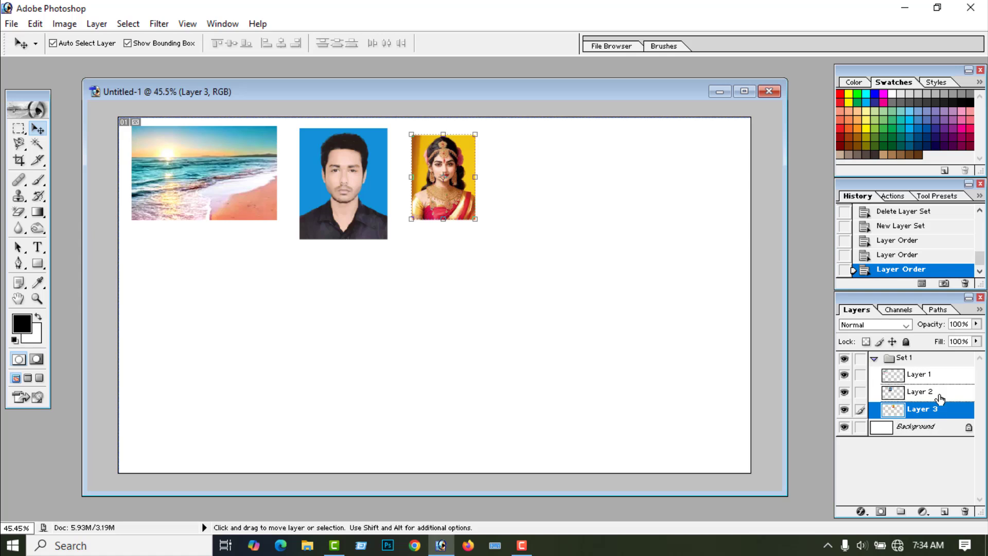
Collapse the layer set, expand it once to view its three layers, and leave it collapsed.
{"action": "left_click", "coordinate": [875, 358]}
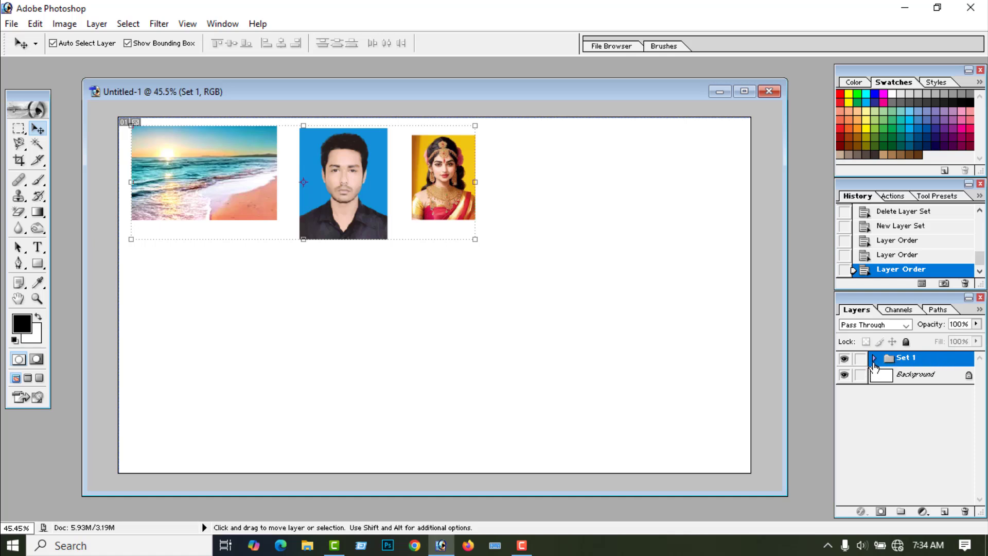
{"action": "left_click", "coordinate": [874, 359]}
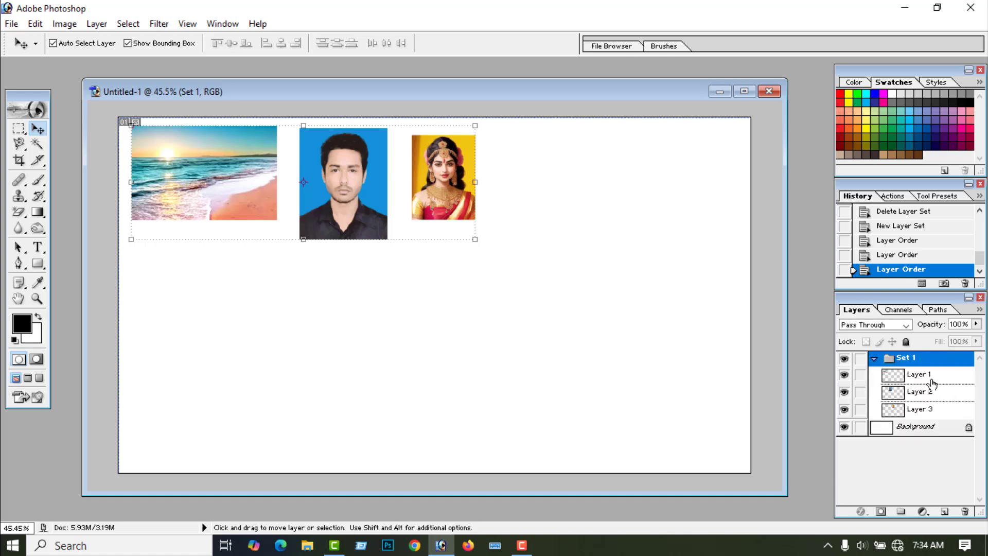
{"action": "left_click", "coordinate": [873, 359]}
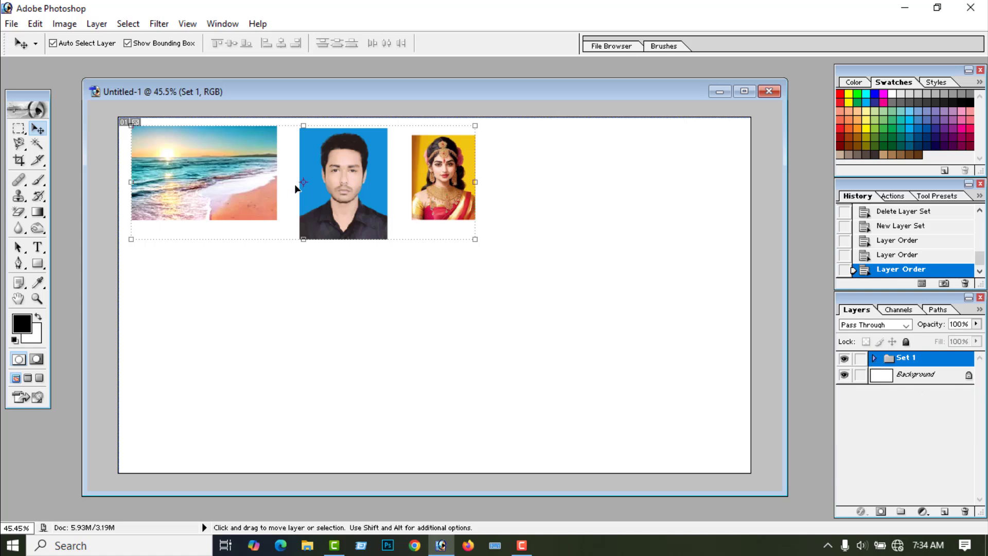
Scale the whole layer set to about 82.7% width and 107.7% height and reposition it in the canvas's upper-left area.
{"action": "left_click_drag", "start_coordinate": [296, 189], "coordinate": [421, 282]}
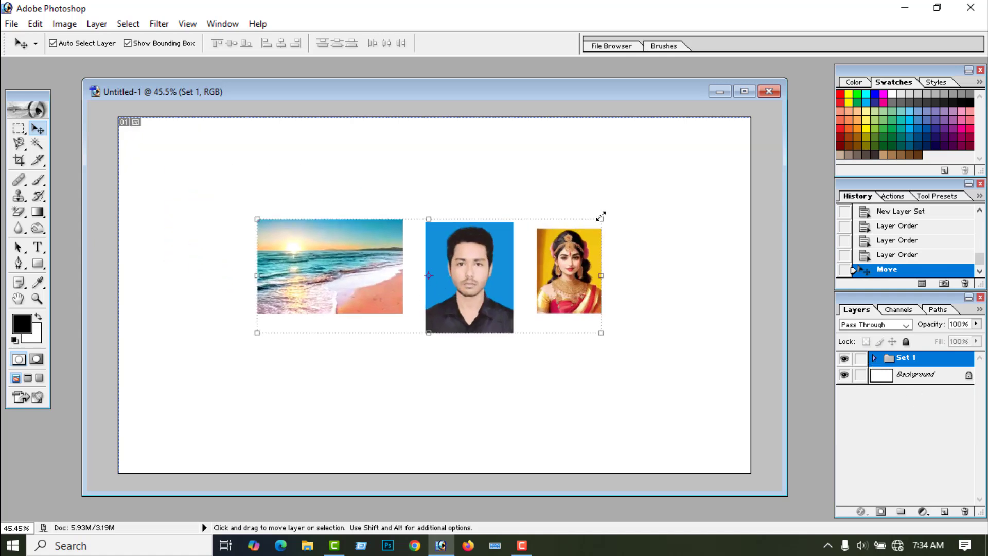
{"action": "left_click_drag", "start_coordinate": [600, 217], "coordinate": [543, 206]}
{"action": "left_click_drag", "start_coordinate": [530, 166], "coordinate": [480, 237]}
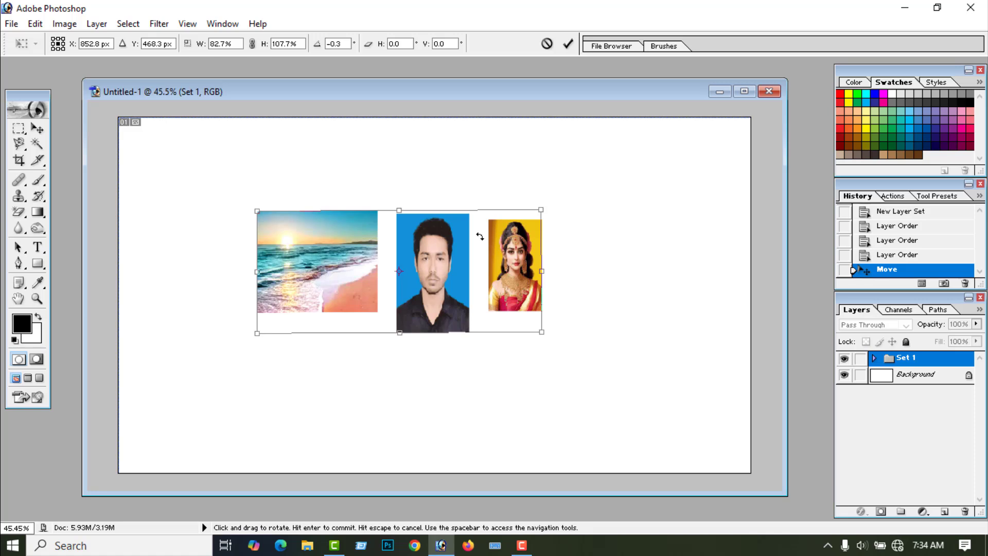
{"action": "left_click", "coordinate": [569, 44]}
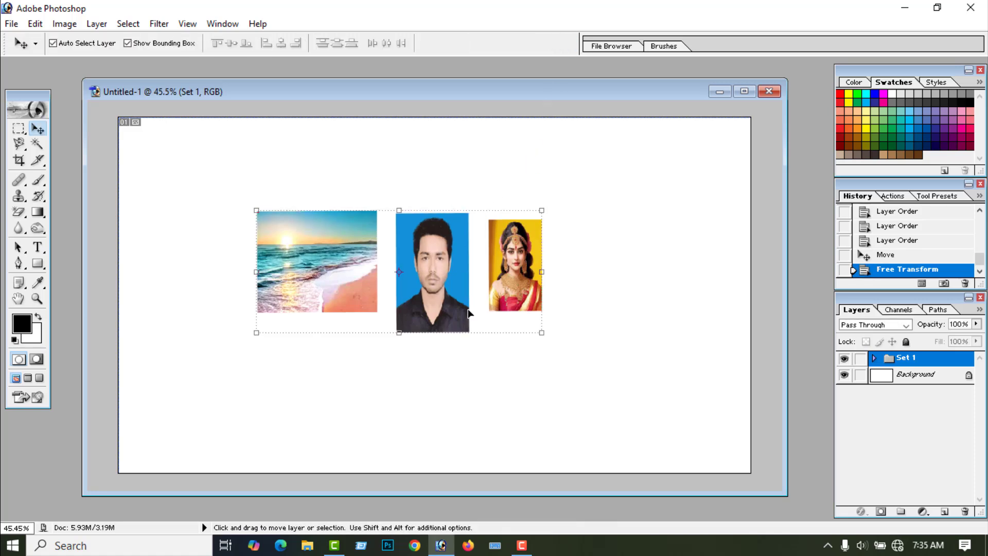
{"action": "left_click_drag", "start_coordinate": [442, 279], "coordinate": [357, 222]}
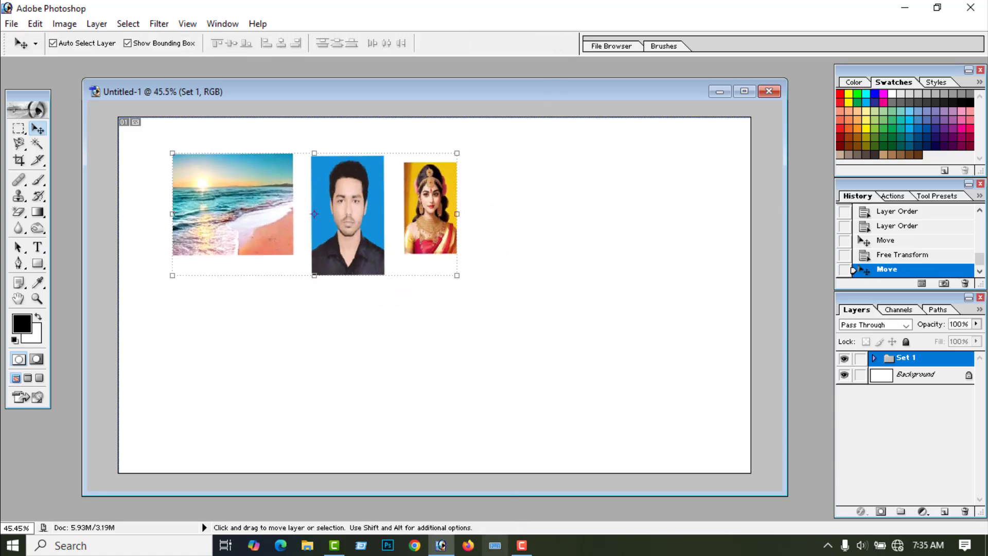
Duplicate the layer set with its three images and place the copy lower in the canvas, offset to the right of the original.
{"action": "left_click", "coordinate": [493, 547]}
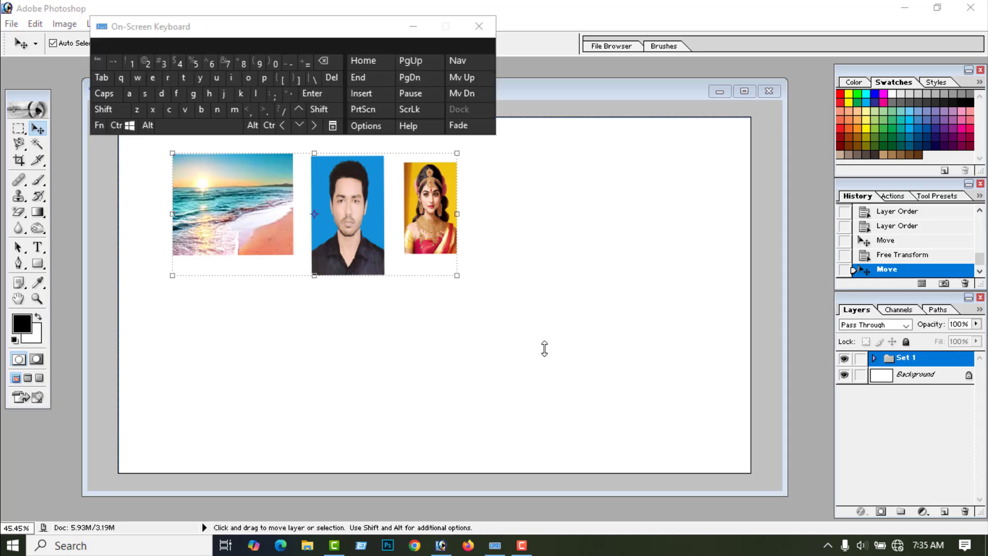
{"action": "left_click", "coordinate": [148, 125]}
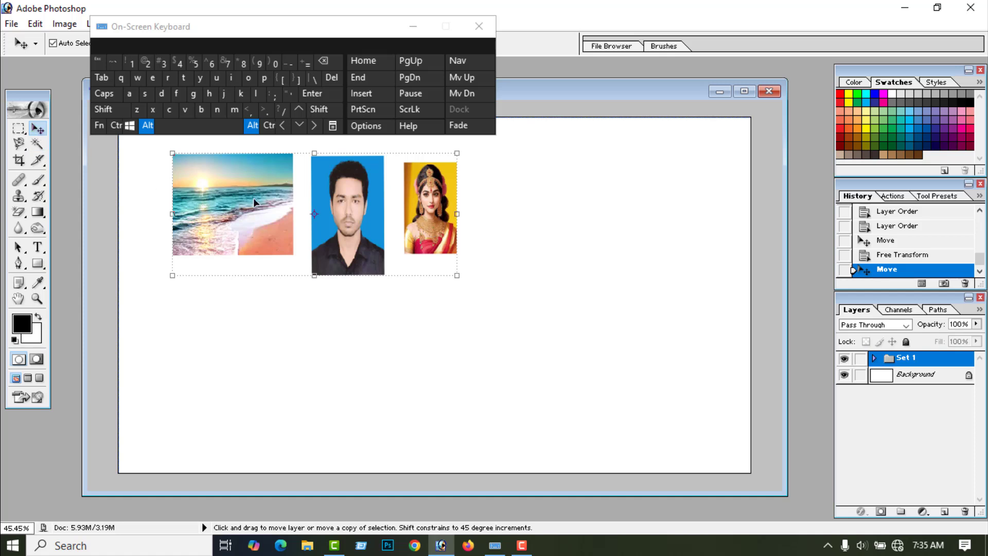
{"action": "left_click_drag", "start_coordinate": [278, 211], "coordinate": [400, 353]}
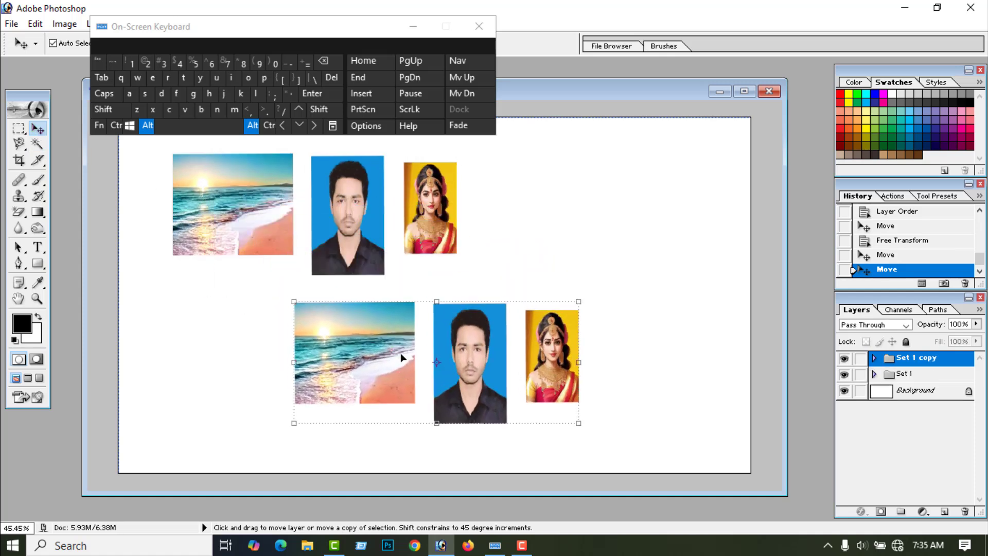
{"action": "left_click", "coordinate": [147, 126]}
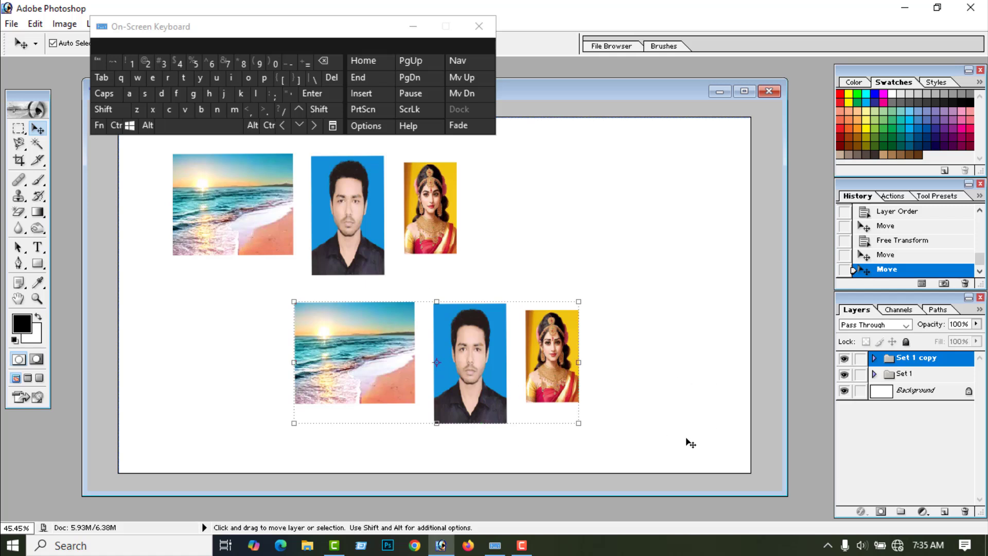
Delete the copied layer set and the original Set 1, each together with its contents.
{"action": "left_click", "coordinate": [965, 512]}
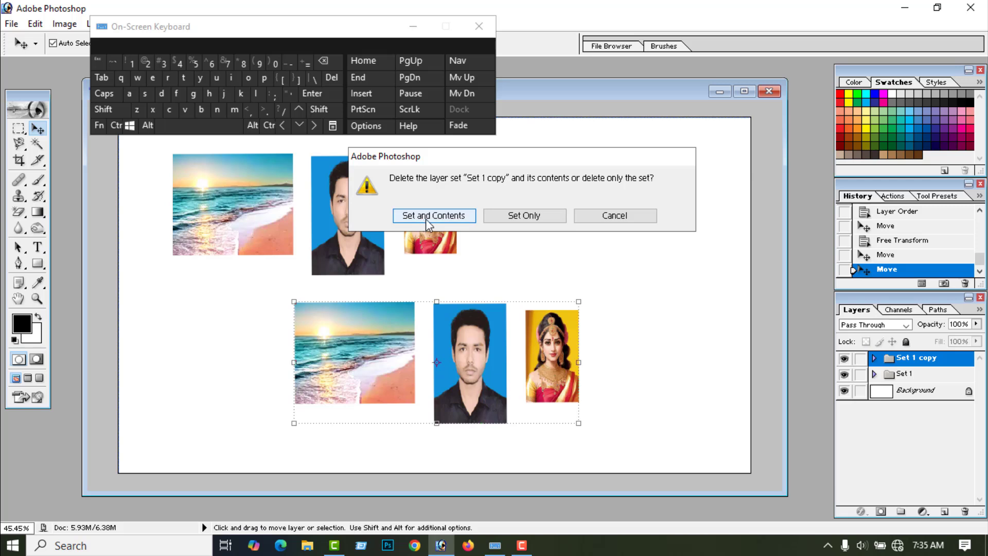
{"action": "left_click", "coordinate": [438, 215]}
{"action": "left_click", "coordinate": [586, 340]}
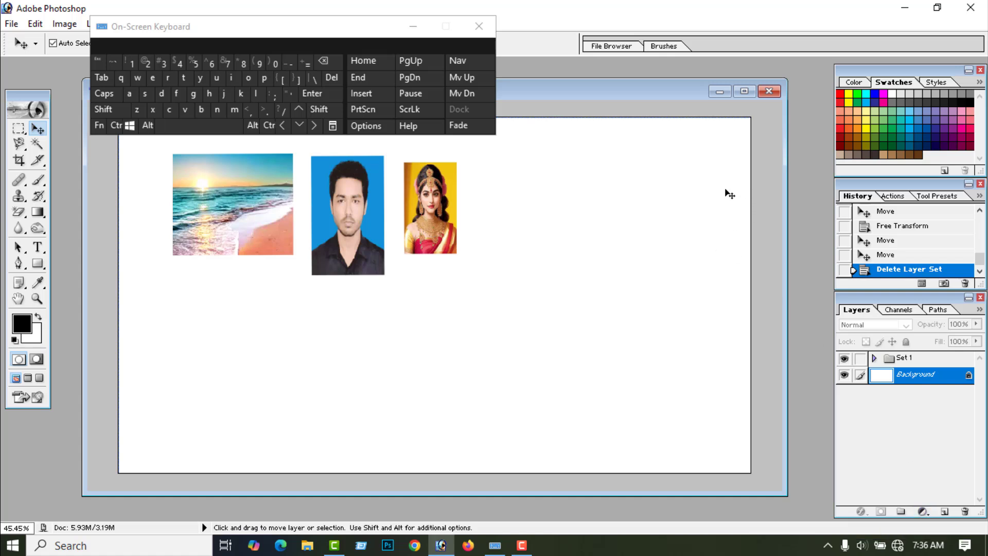
{"action": "left_click", "coordinate": [919, 363]}
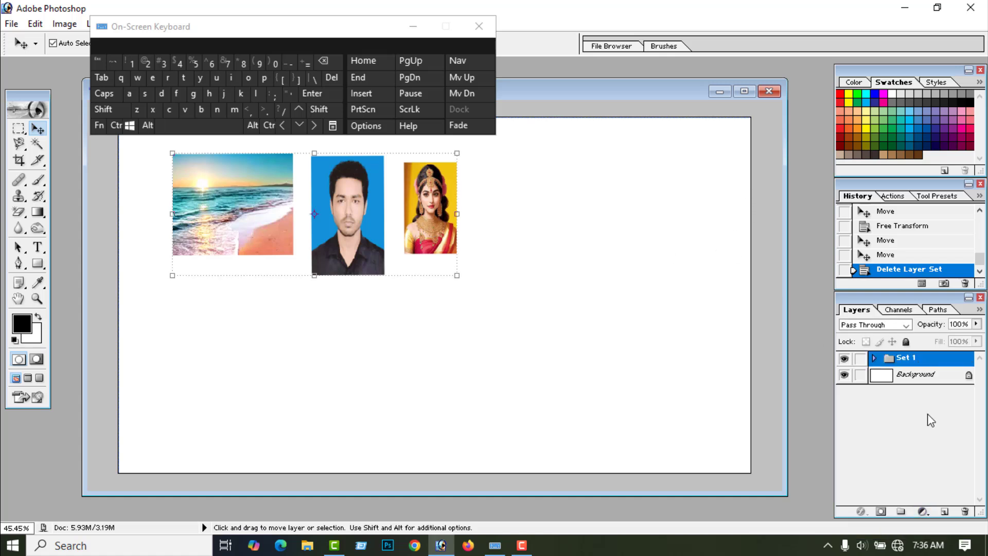
{"action": "left_click", "coordinate": [965, 511]}
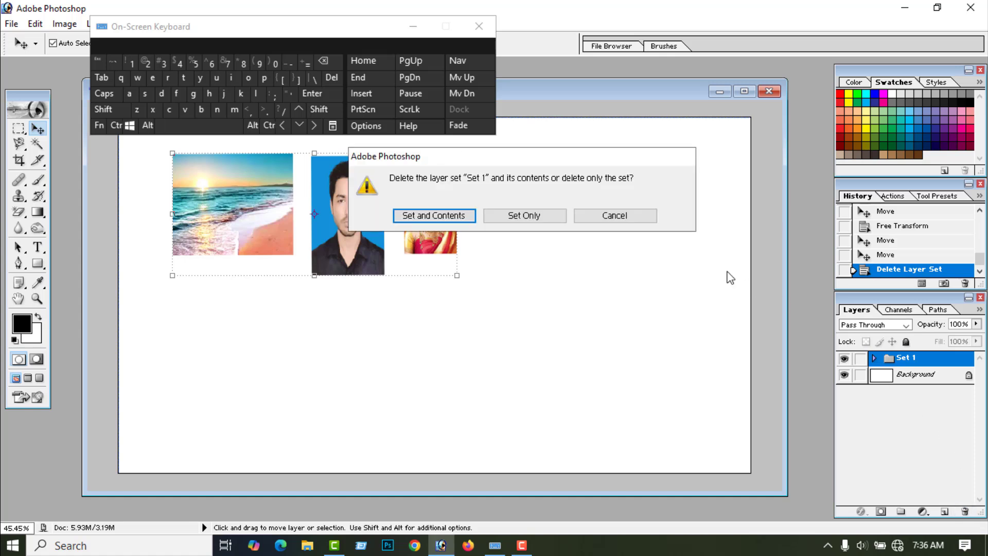
{"action": "left_click", "coordinate": [442, 213]}
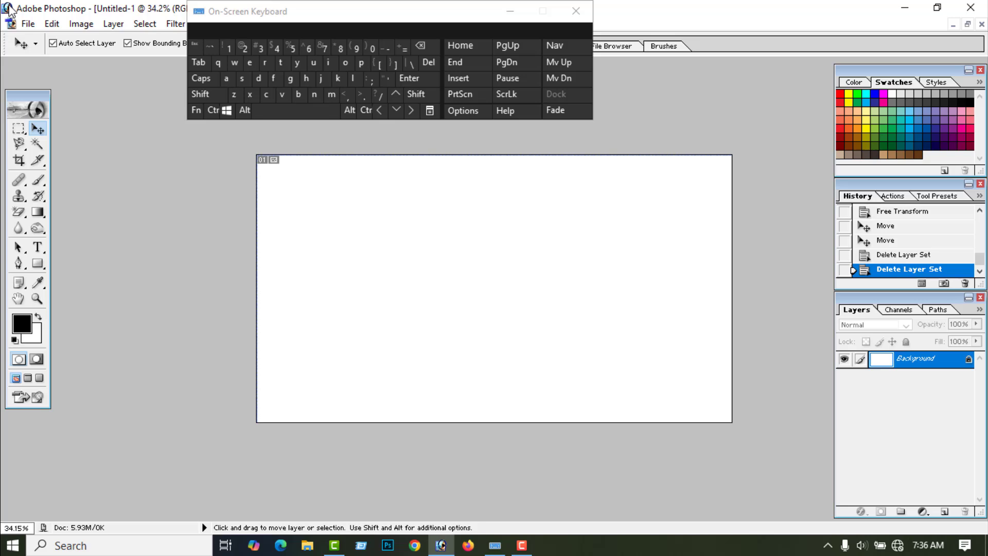
Open the f2 tulip image from the layer folder, copy it into Untitled-1 and enlarge it in the middle of the canvas.
{"action": "left_click", "coordinate": [28, 24]}
{"action": "left_click", "coordinate": [60, 57]}
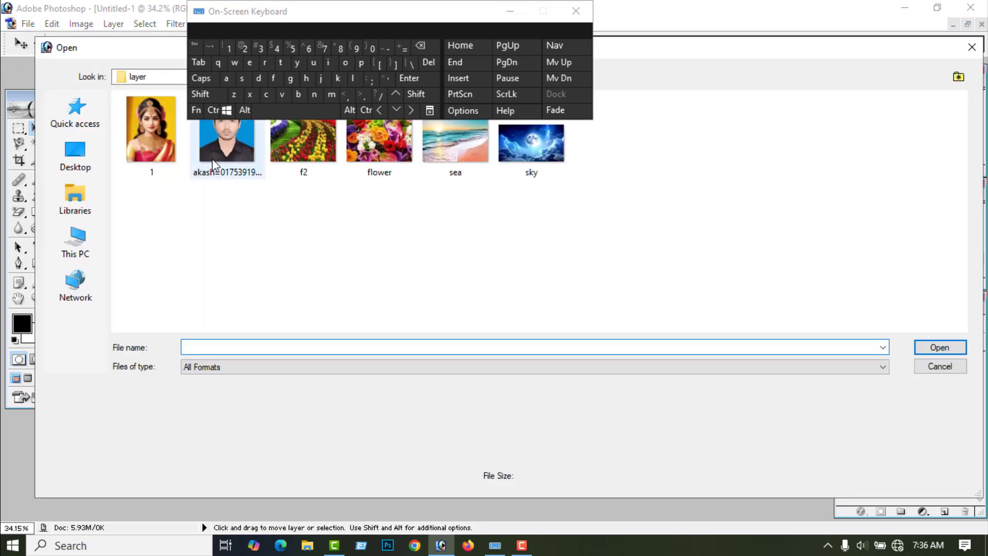
{"action": "left_click", "coordinate": [304, 146]}
{"action": "left_click", "coordinate": [938, 348]}
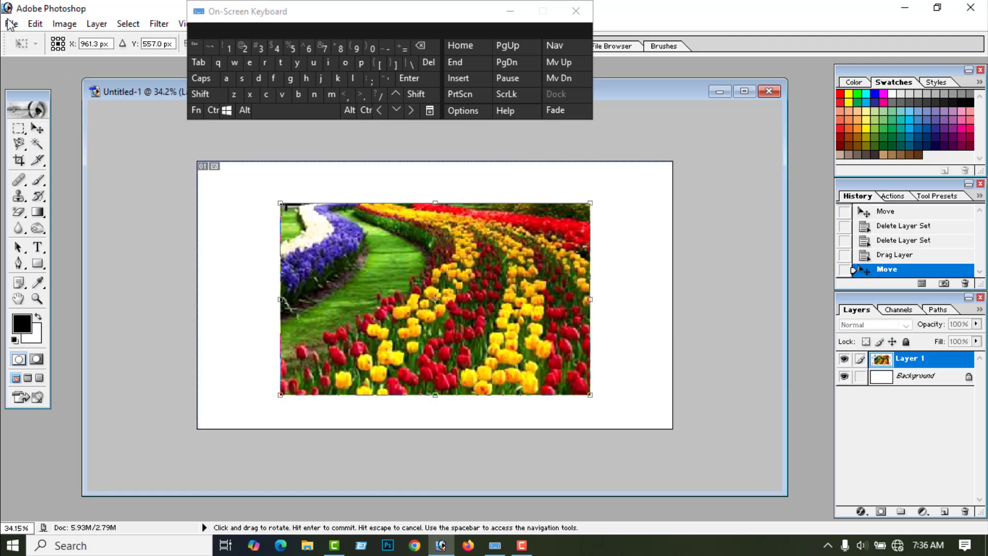
{"action": "left_click", "coordinate": [11, 24]}
{"action": "left_click", "coordinate": [323, 209]}
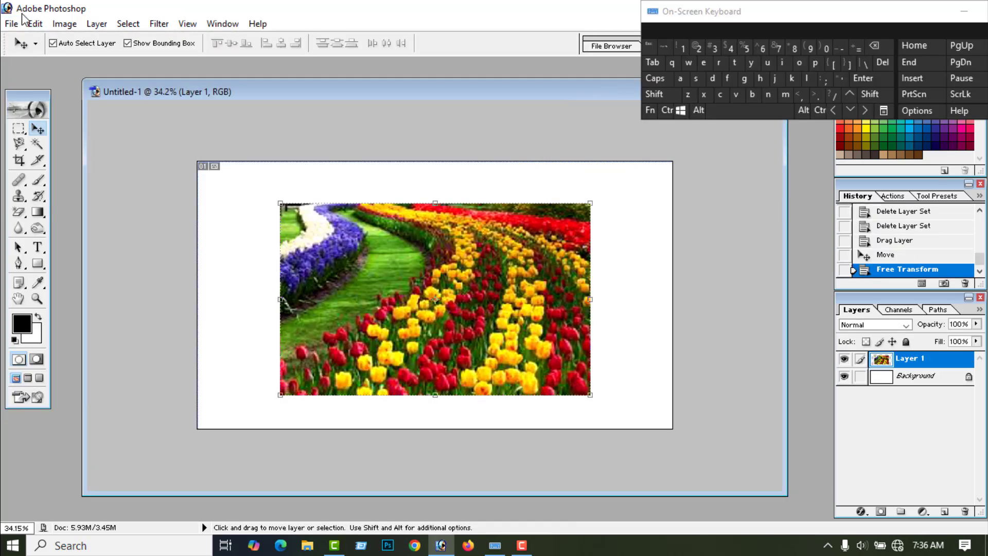
Open the sea image from the layer folder and copy it into Untitled-1, centred over the tulip image.
{"action": "left_click", "coordinate": [17, 23]}
{"action": "left_click", "coordinate": [38, 56]}
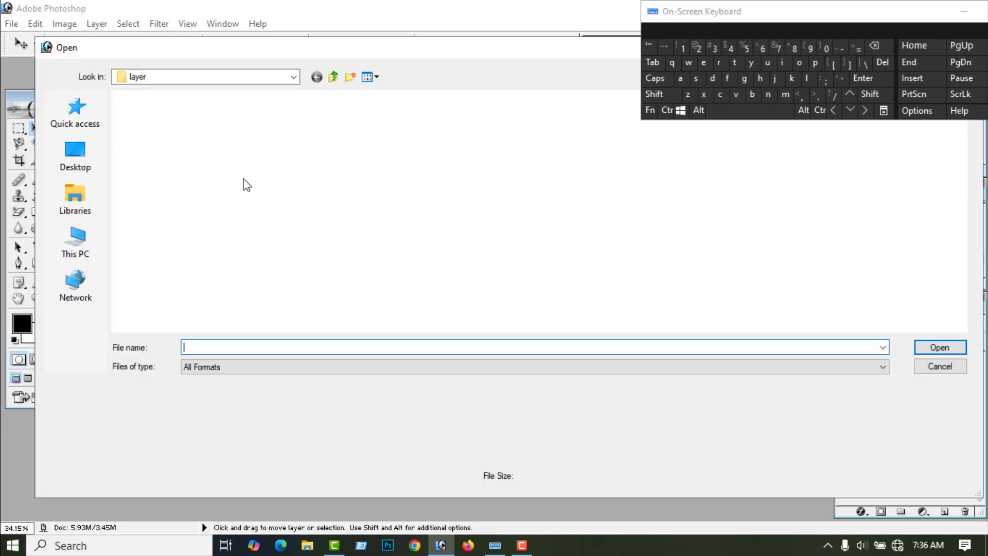
{"action": "left_click", "coordinate": [471, 160]}
{"action": "left_click", "coordinate": [936, 350]}
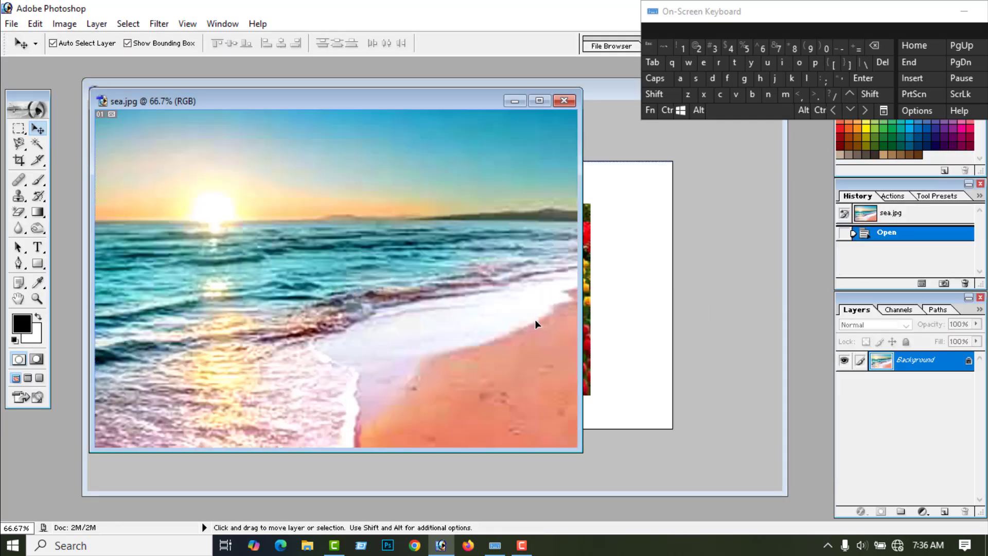
{"action": "left_click_drag", "start_coordinate": [535, 324], "coordinate": [456, 322]}
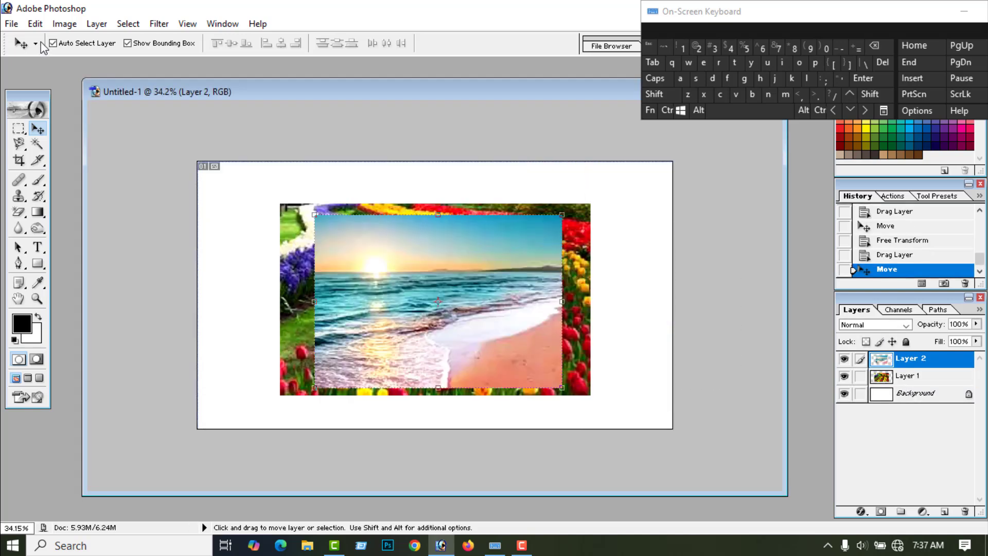
Open the man's portrait from the layer folder and copy it into Untitled-1 over the middle of the sea image.
{"action": "left_click", "coordinate": [12, 23]}
{"action": "left_click", "coordinate": [38, 55]}
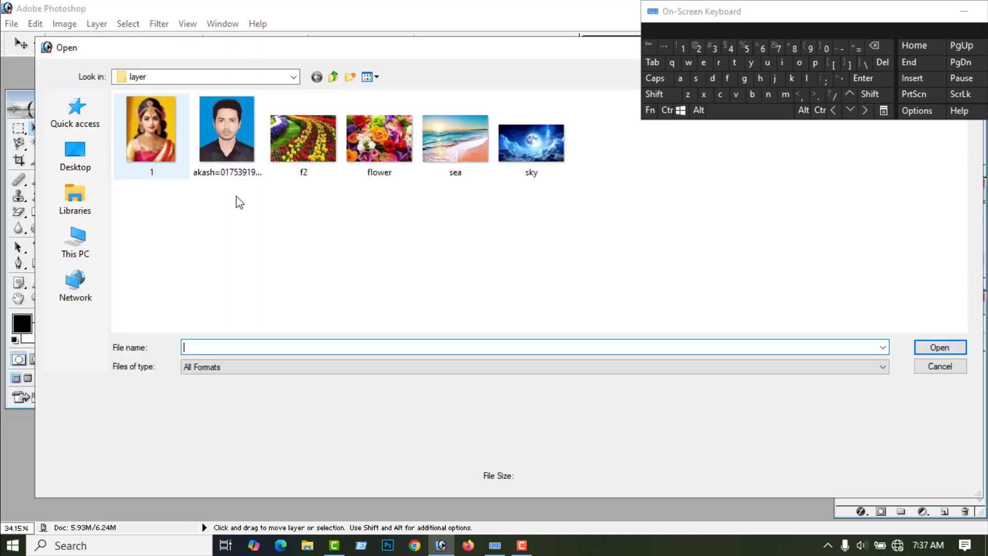
{"action": "left_click", "coordinate": [226, 134]}
{"action": "left_click", "coordinate": [939, 348]}
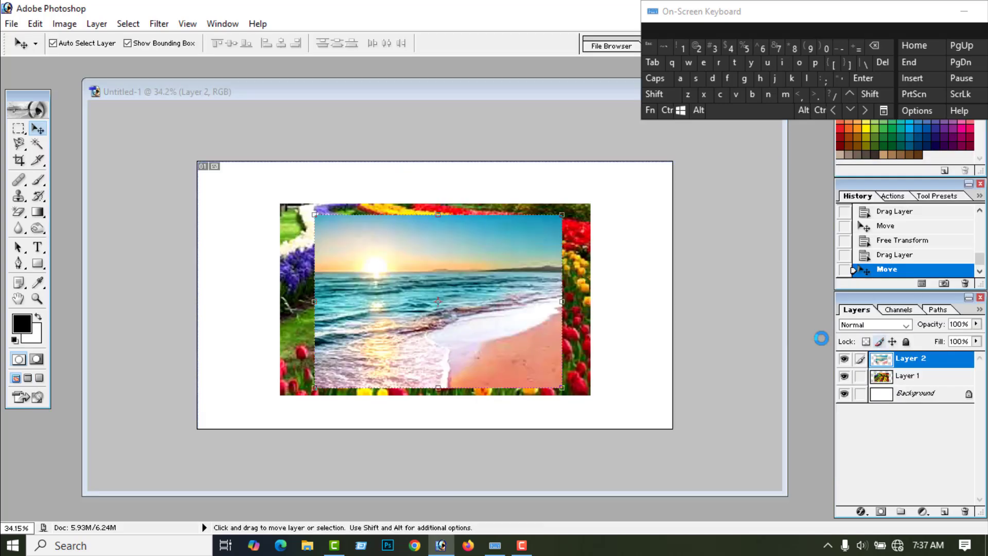
{"action": "left_click_drag", "start_coordinate": [468, 299], "coordinate": [469, 299]}
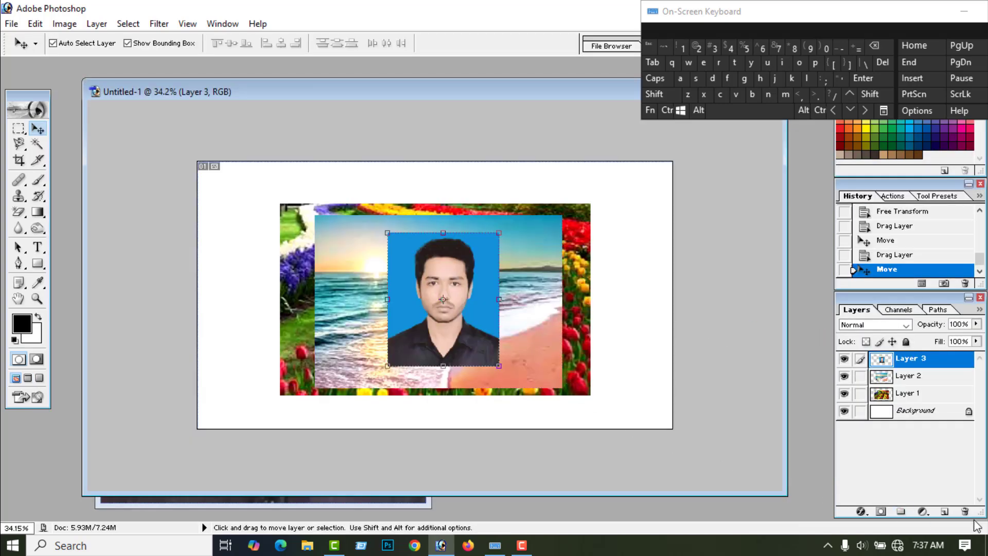
Add a Hue/Saturation adjustment layer above the portrait layer with increased lightness.
{"action": "left_click", "coordinate": [923, 513]}
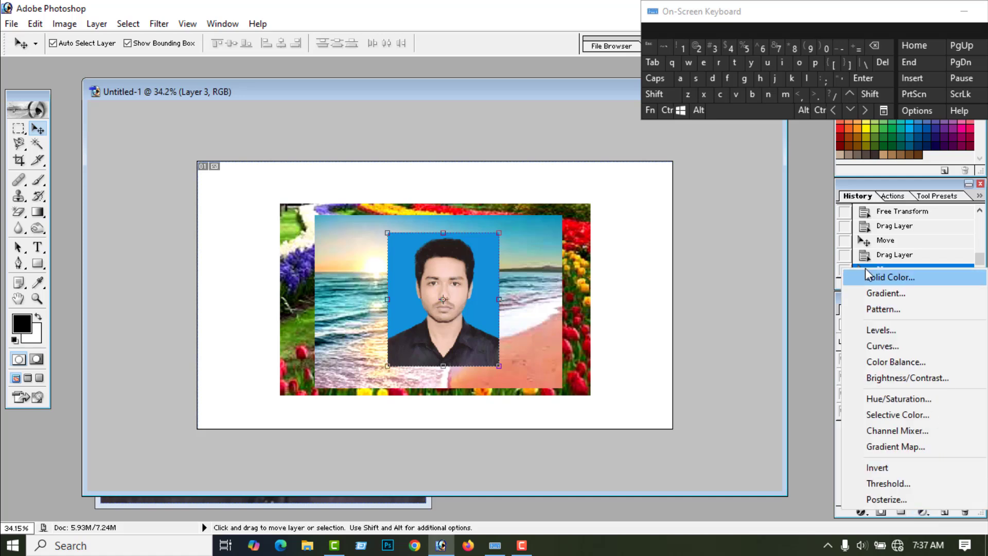
{"action": "left_click", "coordinate": [813, 360]}
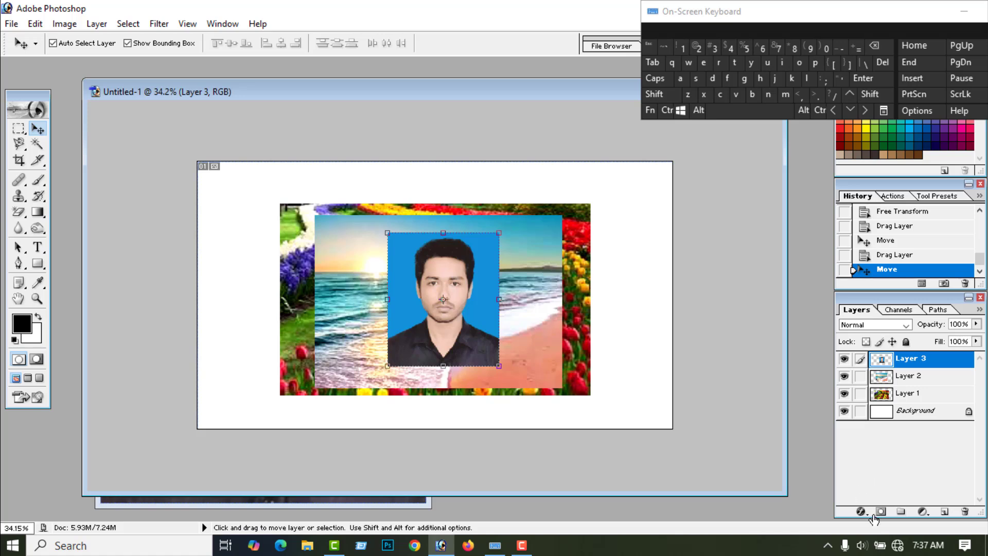
{"action": "left_click", "coordinate": [922, 512]}
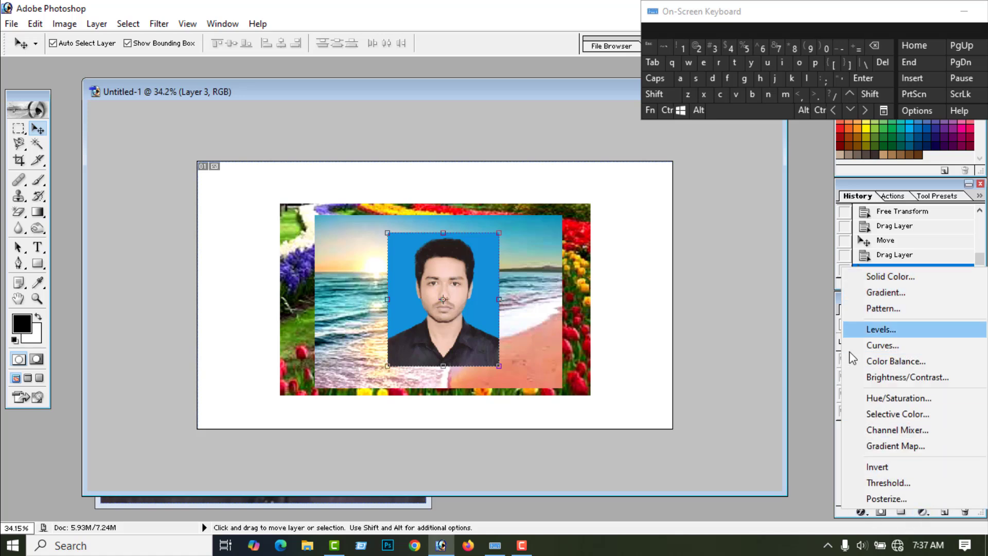
{"action": "left_click", "coordinate": [876, 398]}
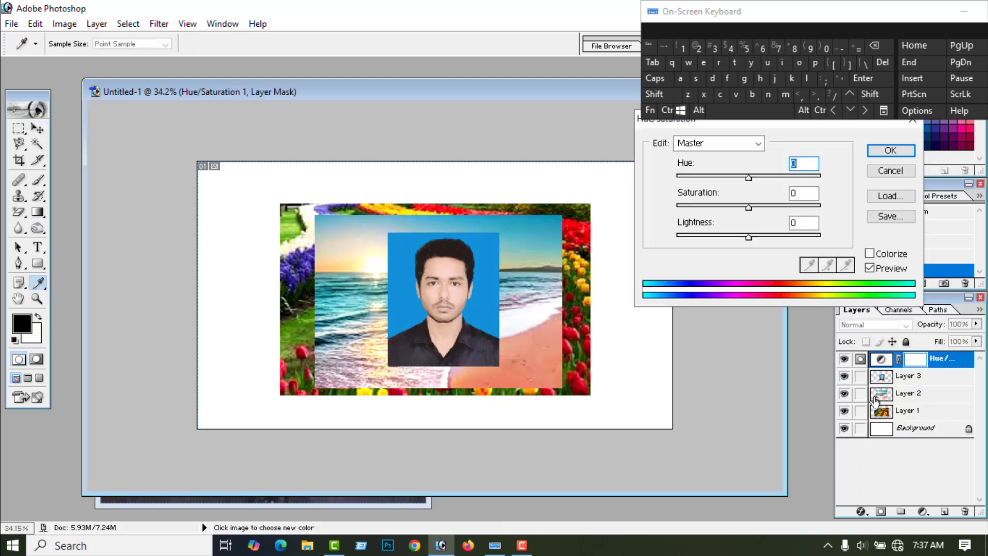
{"action": "left_click_drag", "start_coordinate": [747, 240], "coordinate": [787, 245]}
{"action": "key", "text": "Return"}
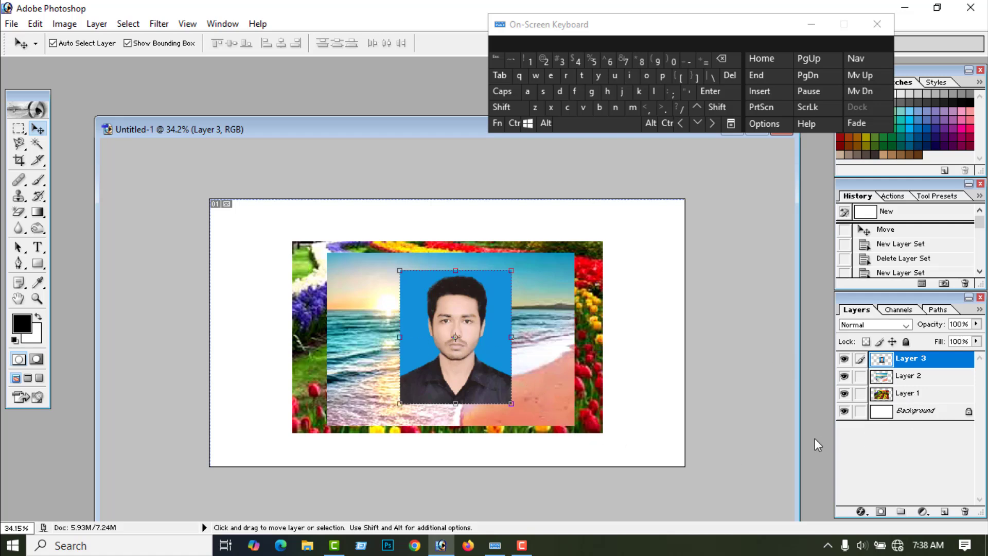
Add a Brightness/Contrast adjustment layer above the portrait layer with slightly increased contrast.
{"action": "left_click", "coordinate": [924, 512]}
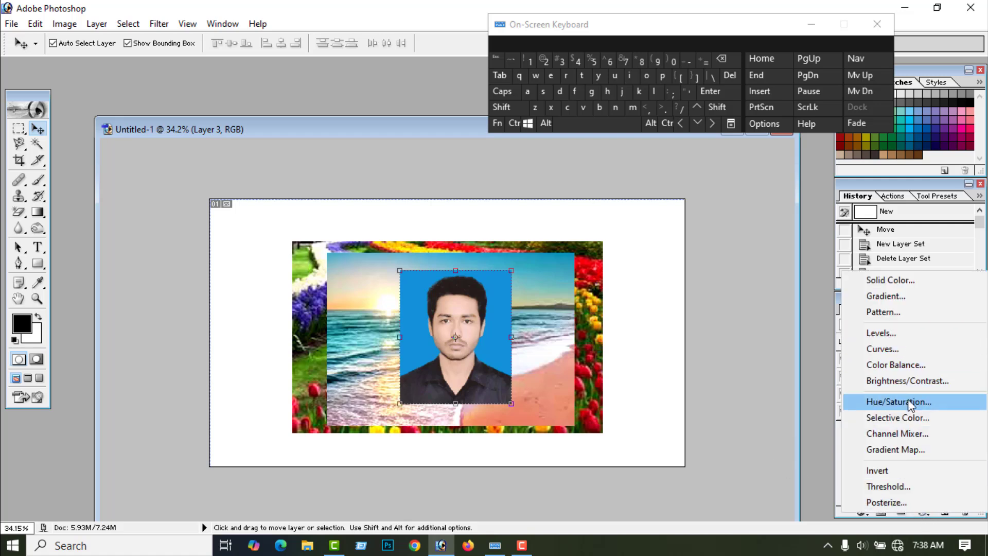
{"action": "left_click", "coordinate": [894, 381]}
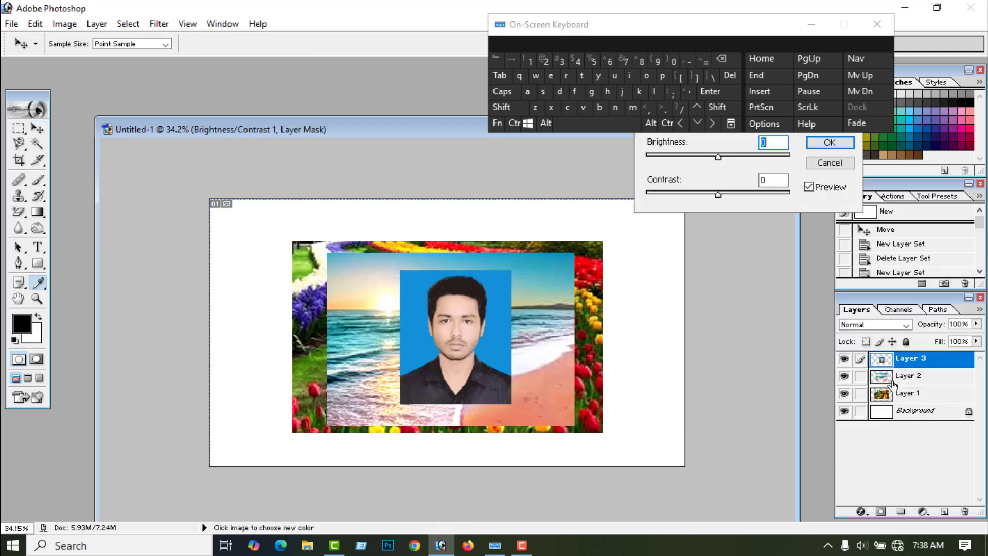
{"action": "mouse_move", "coordinate": [718, 195]}
{"action": "left_mouse_down"}
{"action": "mouse_move", "coordinate": [664, 207]}
{"action": "mouse_move", "coordinate": [772, 205]}
{"action": "mouse_move", "coordinate": [697, 206]}
{"action": "mouse_move", "coordinate": [729, 206]}
{"action": "left_mouse_up"}
{"action": "key", "text": "Return"}
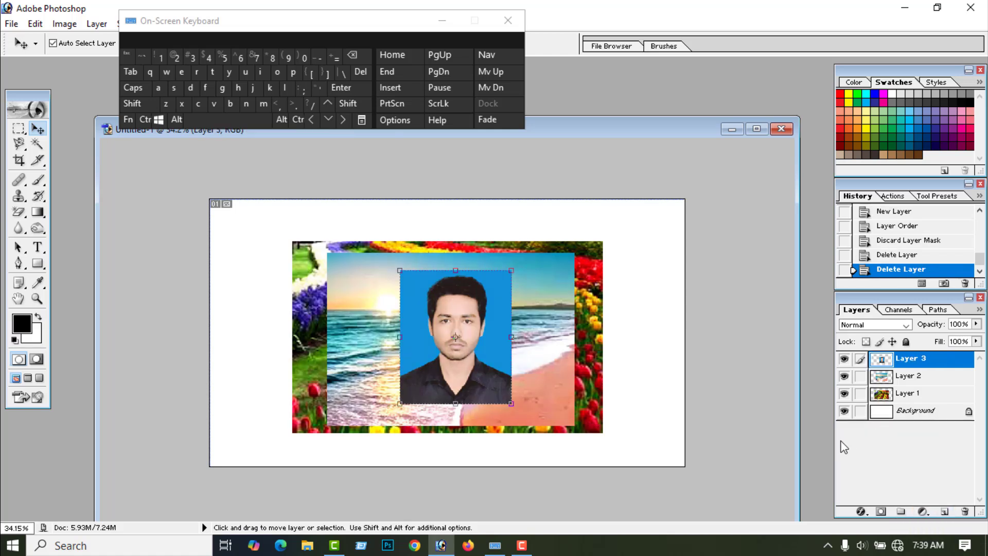
Create a blank layer directly above the Background and toggle the Background's visibility off and on to show the new layer's transparency.
{"action": "left_click", "coordinate": [916, 412]}
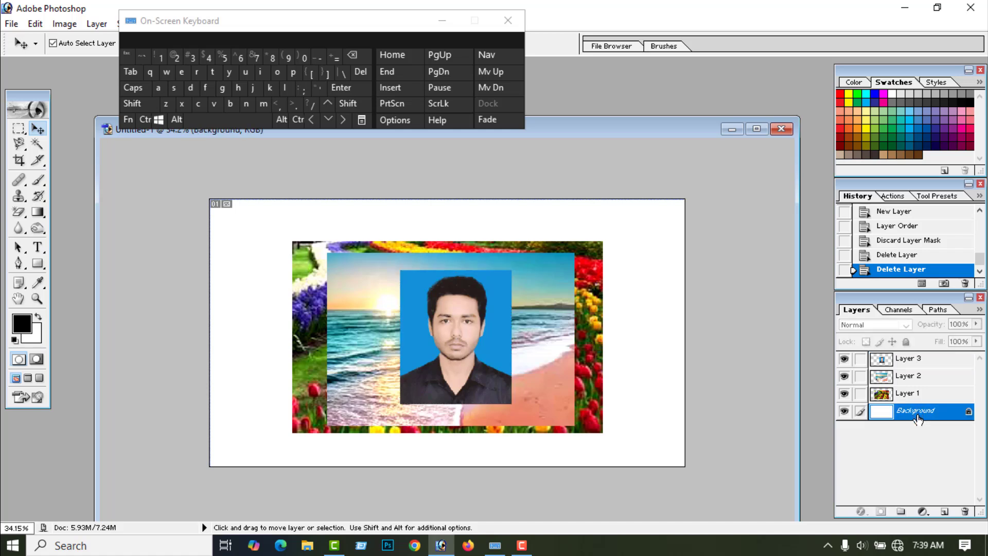
{"action": "left_click", "coordinate": [945, 512]}
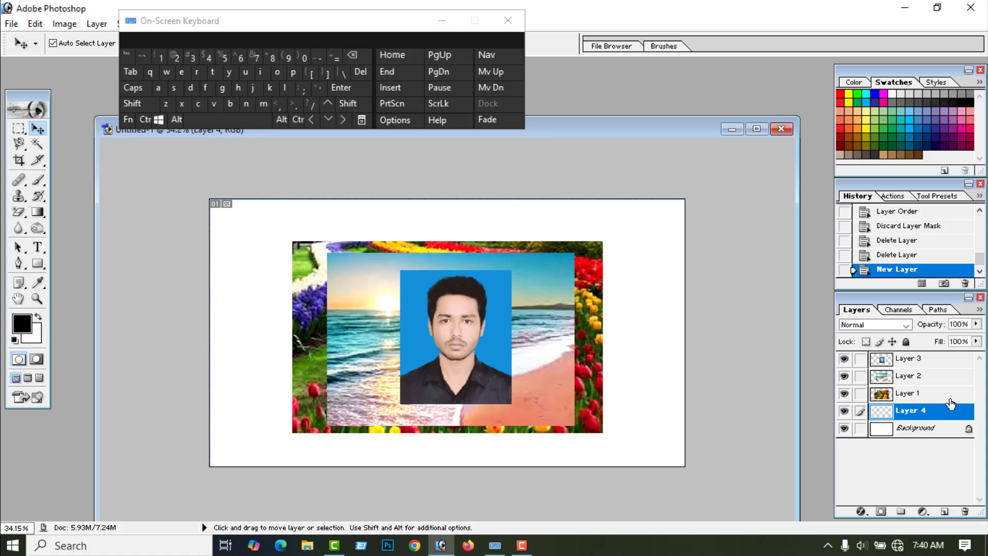
{"action": "left_click", "coordinate": [844, 428]}
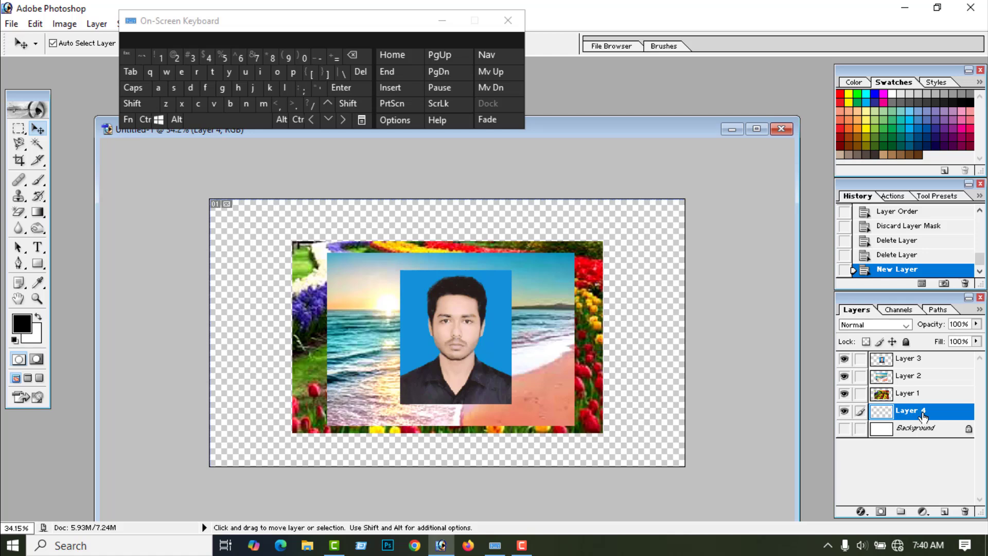
{"action": "left_click", "coordinate": [844, 428]}
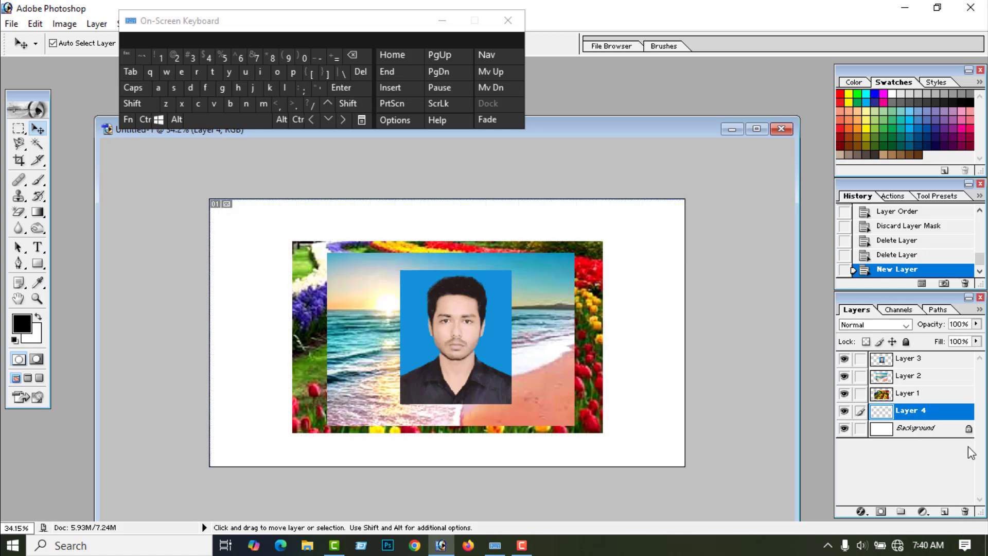
Delete the blank layer above the Background.
{"action": "left_click", "coordinate": [966, 514]}
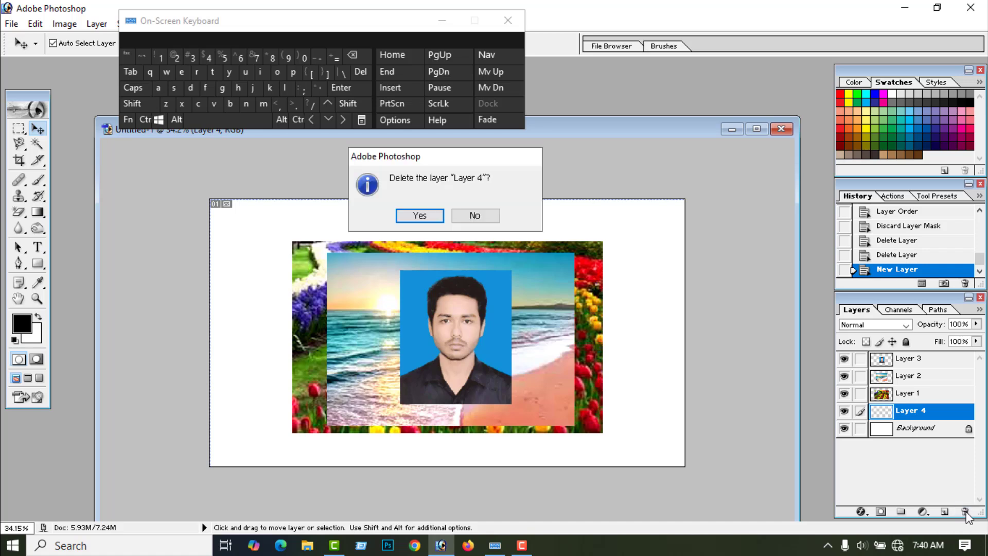
{"action": "left_click", "coordinate": [431, 216]}
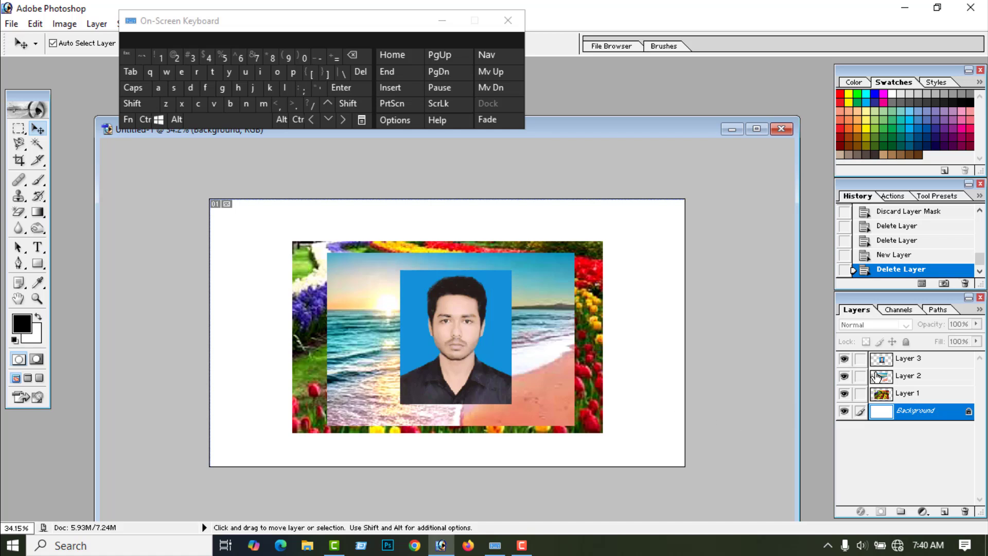